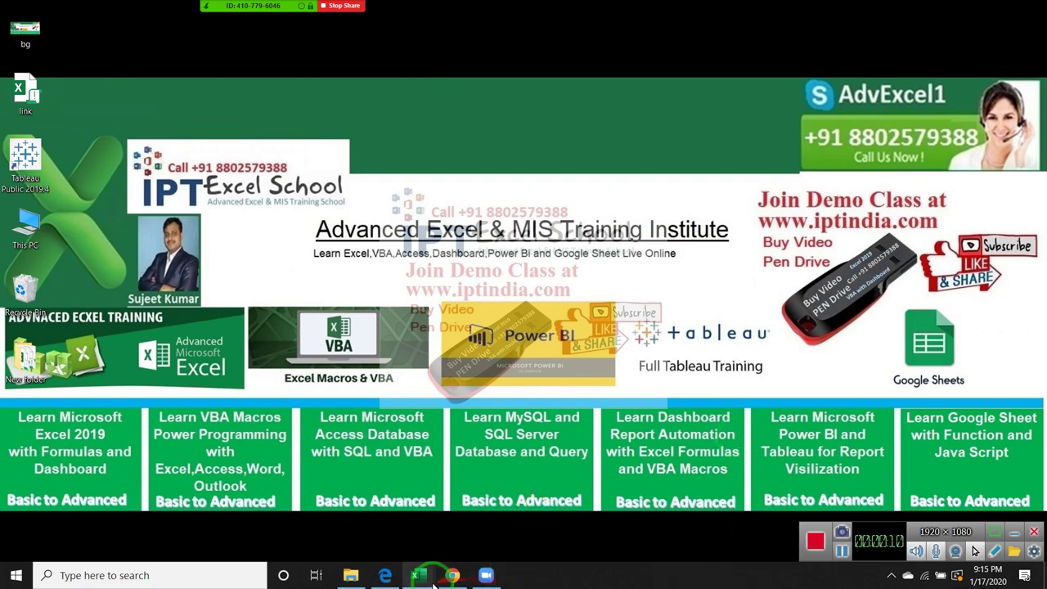
# From the Book3 window, open the 13. Dashboard Chart Auto workbook from File > Open's Recent list
pyautogui.moveTo(437, 579)
pyautogui.click(509, 525)
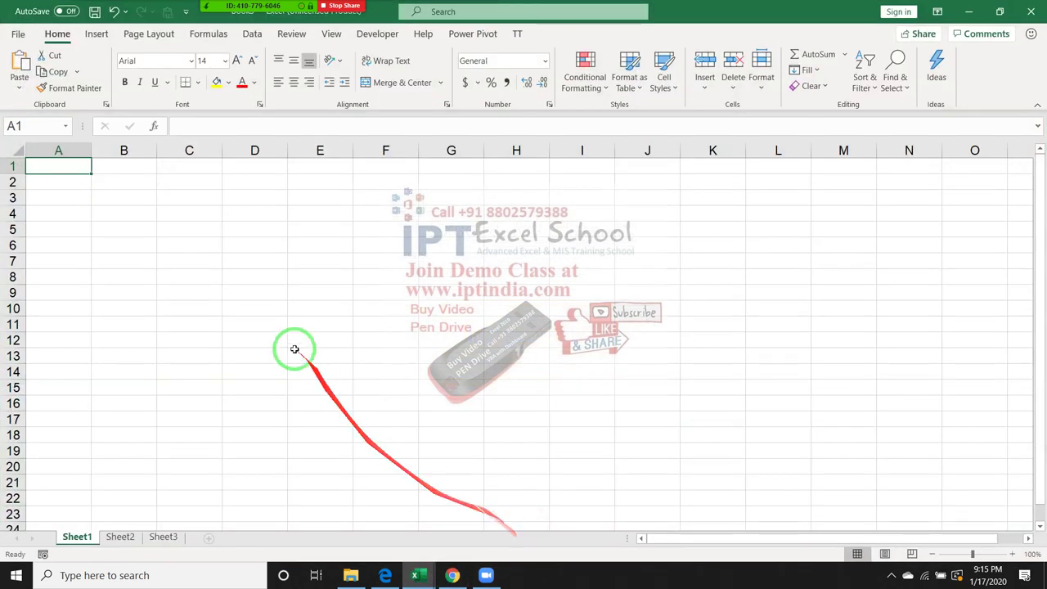
pyautogui.click(17, 35)
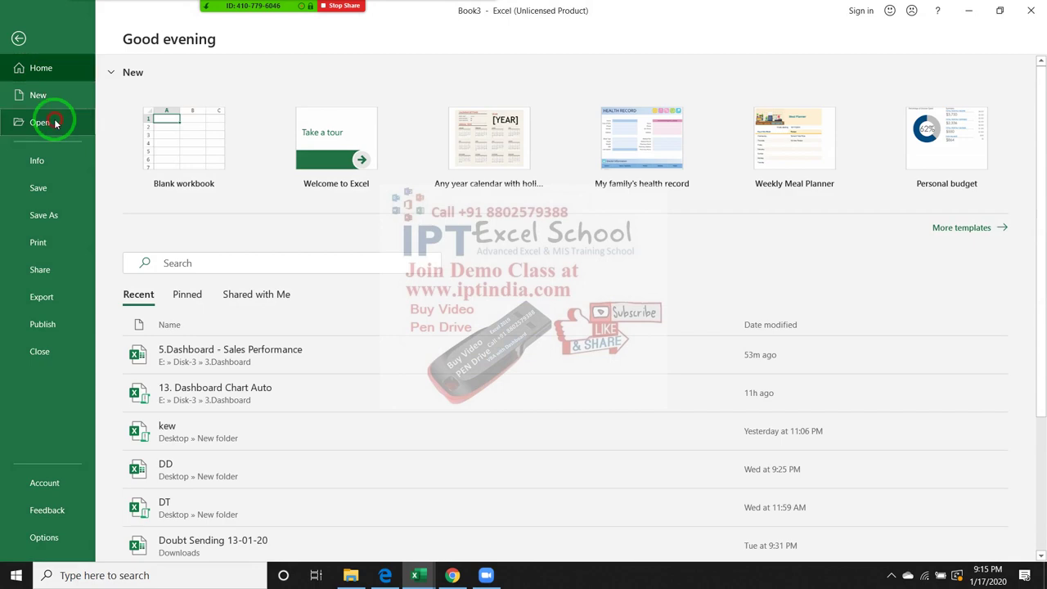
pyautogui.click(54, 122)
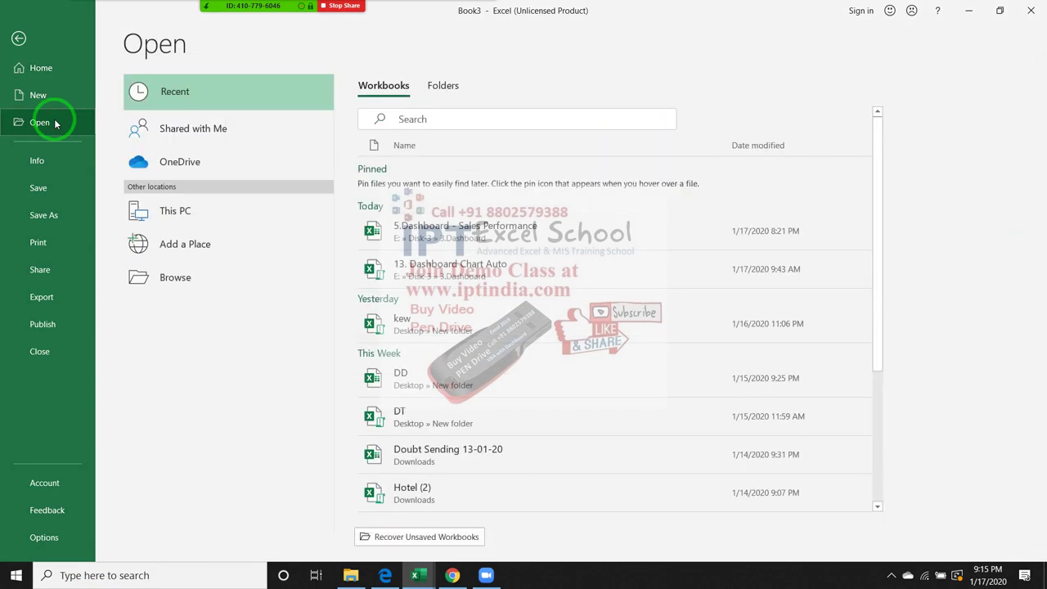
pyautogui.click(496, 236)
pyautogui.click(492, 266)
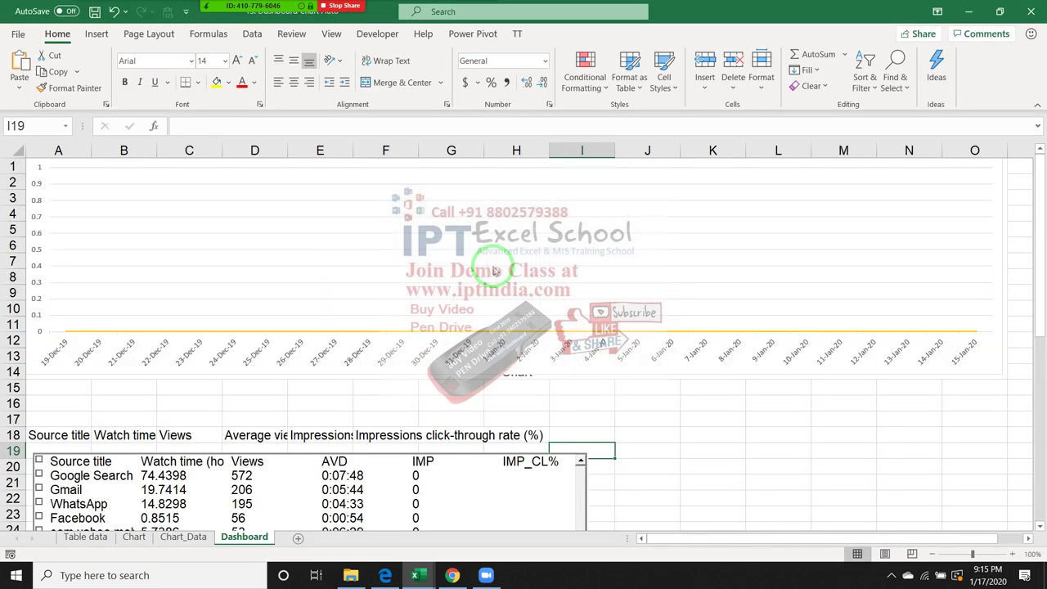
# Review the Table data sheet's source titles and columns up to IMP_CL% with Ctrl+arrow shortcuts
pyautogui.click(102, 538)
pyautogui.click(139, 306)
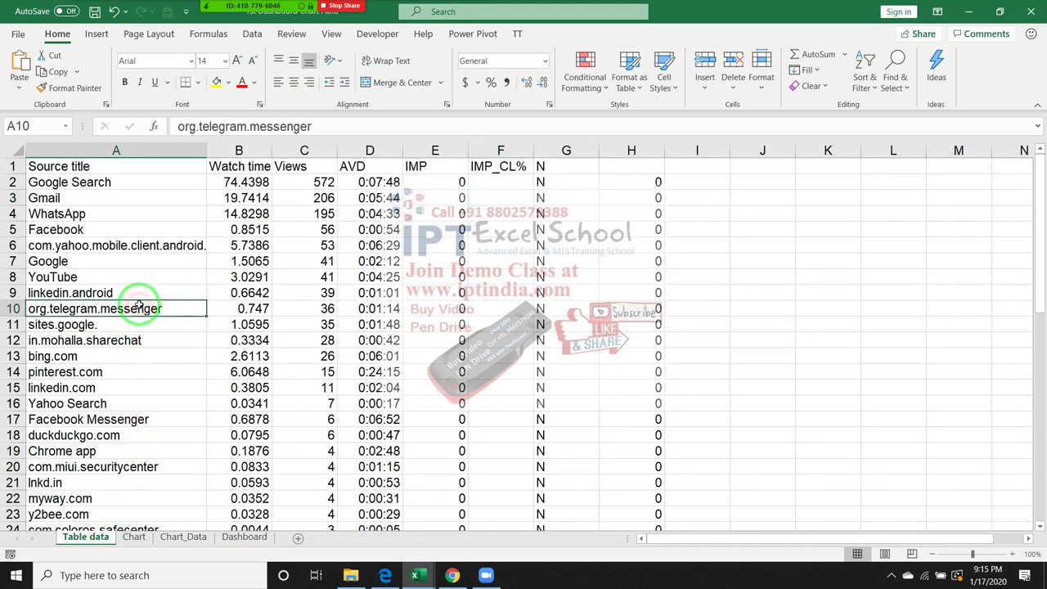
pyautogui.hotkey('ctrl', 'Up')
pyautogui.press('Down')
pyautogui.hotkey('ctrl', 'shift', 'Down')
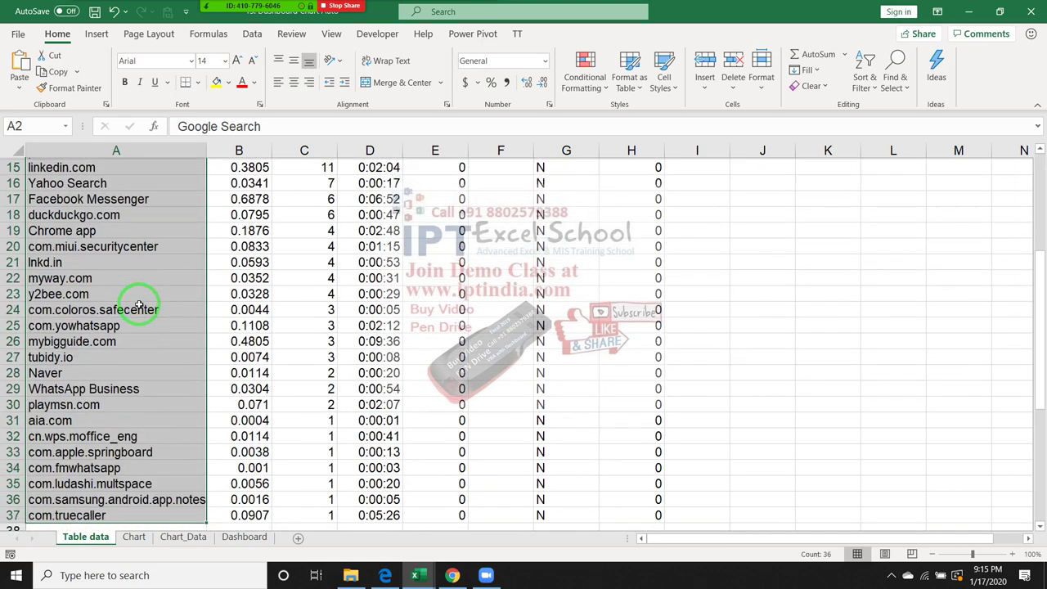
pyautogui.hotkey('ctrl', 'Up')
pyautogui.press('Right')
pyautogui.press('Down')
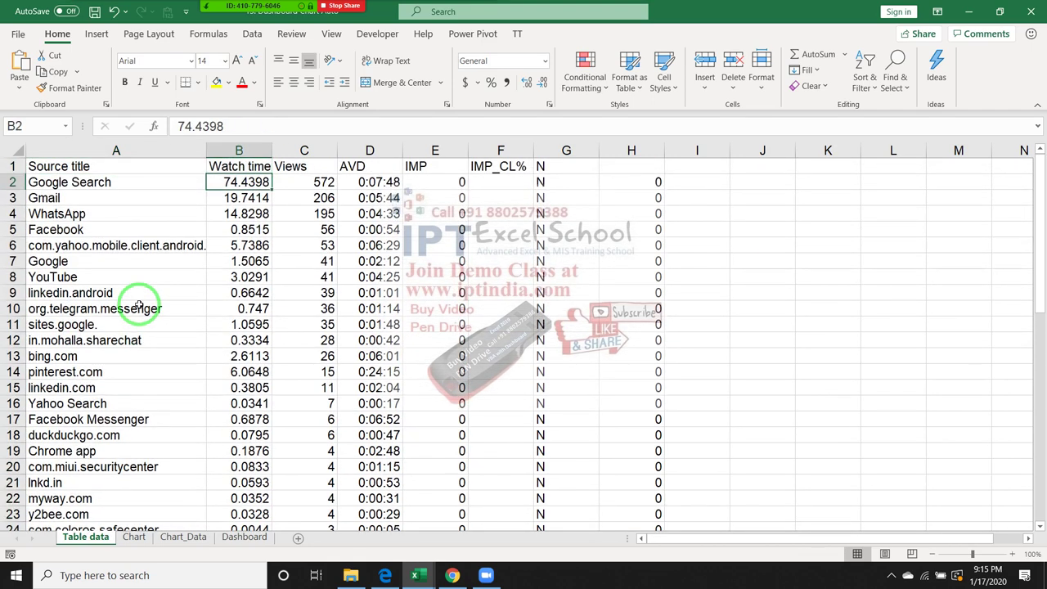
pyautogui.press('Right')
pyautogui.press('Right')
pyautogui.press('Right')
pyautogui.press('Right')
pyautogui.press('Right')
pyautogui.press('Left')
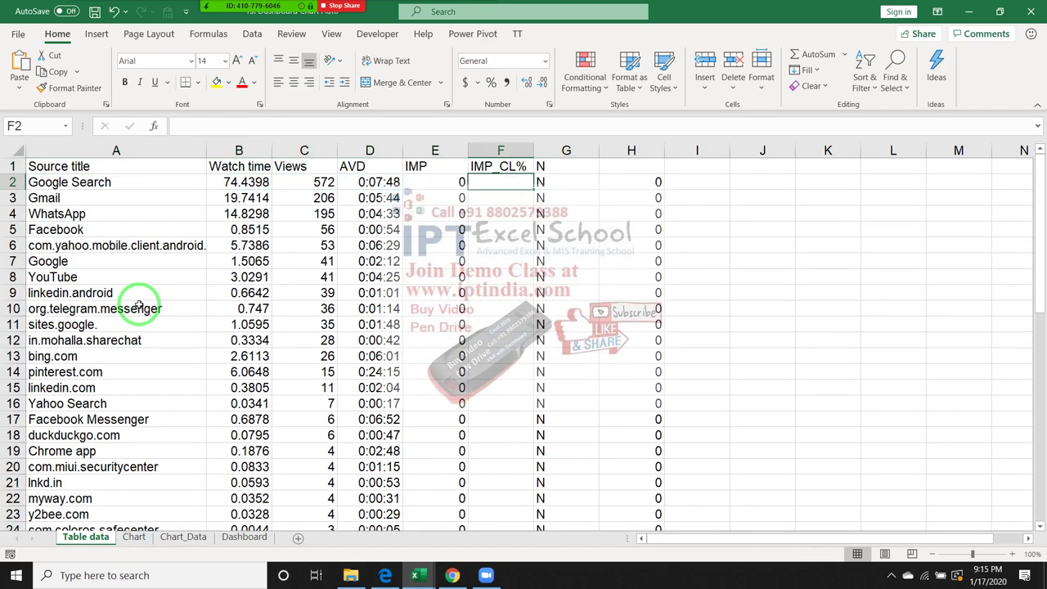
pyautogui.press('Left')
pyautogui.hotkey('ctrl', 'Left')
# Inspect the top of the Chart sheet's data, then recheck the Table data source titles
pyautogui.hotkey('ctrl', 'pagedown')
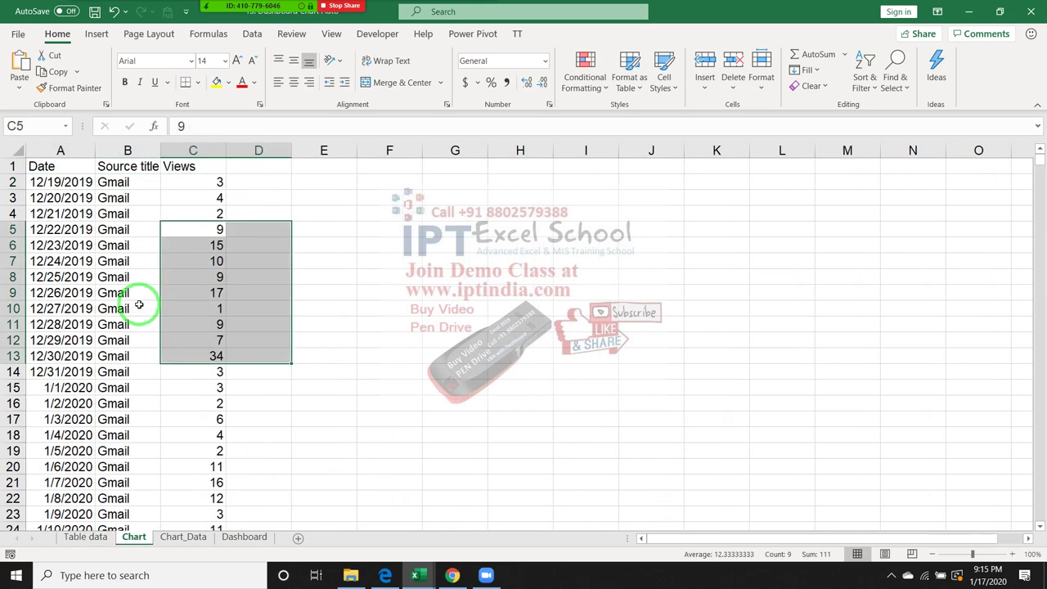
pyautogui.press('Up')
pyautogui.press('Up')
pyautogui.press('Up')
pyautogui.press('Up')
pyautogui.press('Left')
pyautogui.press('Left')
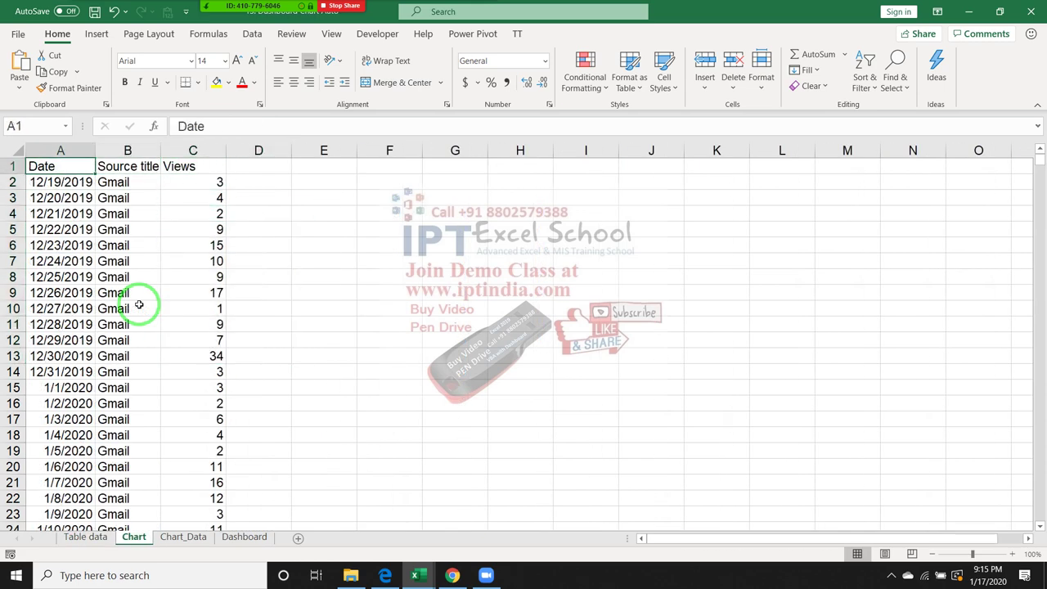
pyautogui.press('Right')
pyautogui.press('Right')
pyautogui.press('Down')
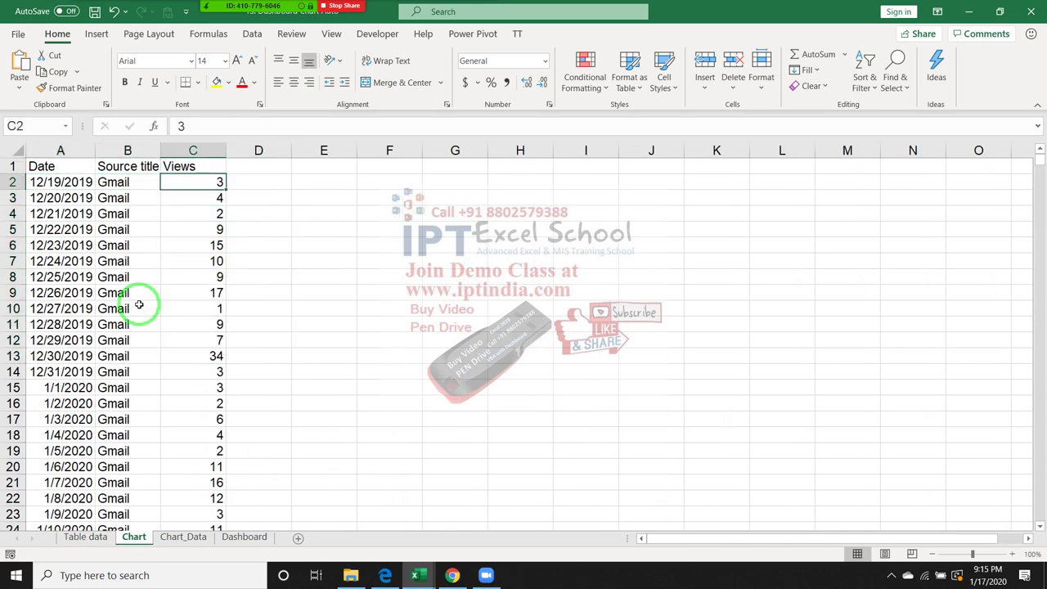
pyautogui.hotkey('ctrl', 'pageup')
pyautogui.hotkey('ctrl', 'shift', 'Down')
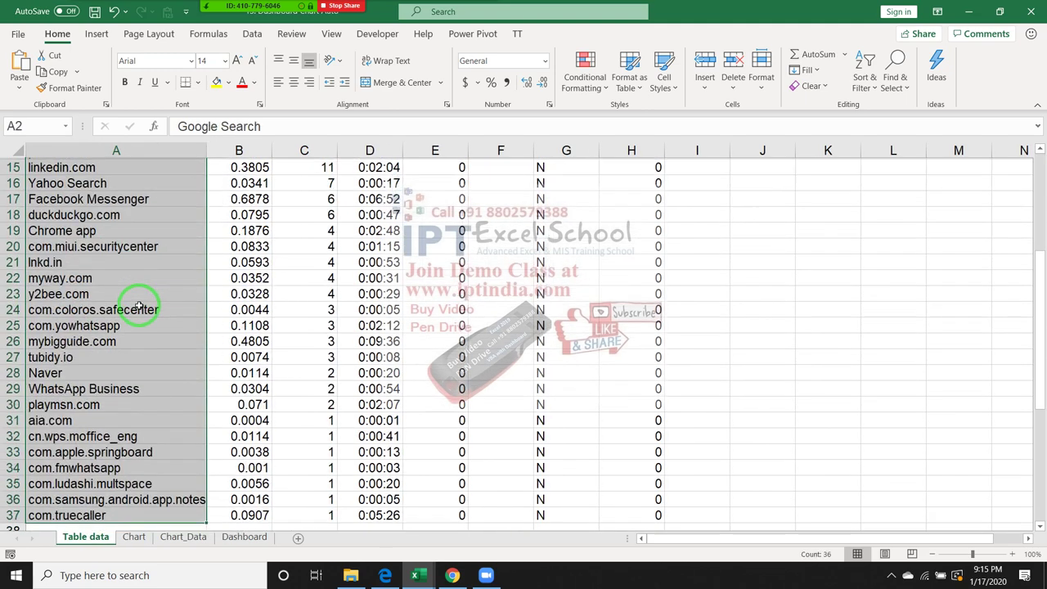
pyautogui.hotkey('ctrl', 'Home')
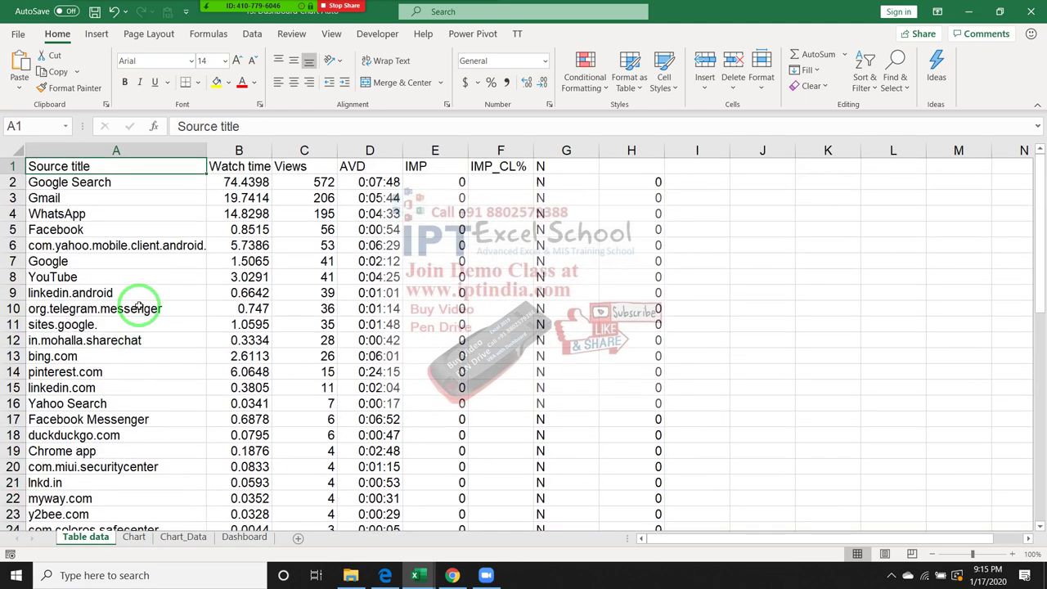
# On the Chart sheet, check where the Source title and Views columns end
pyautogui.hotkey('ctrl', 'pagedown')
pyautogui.press('Up')
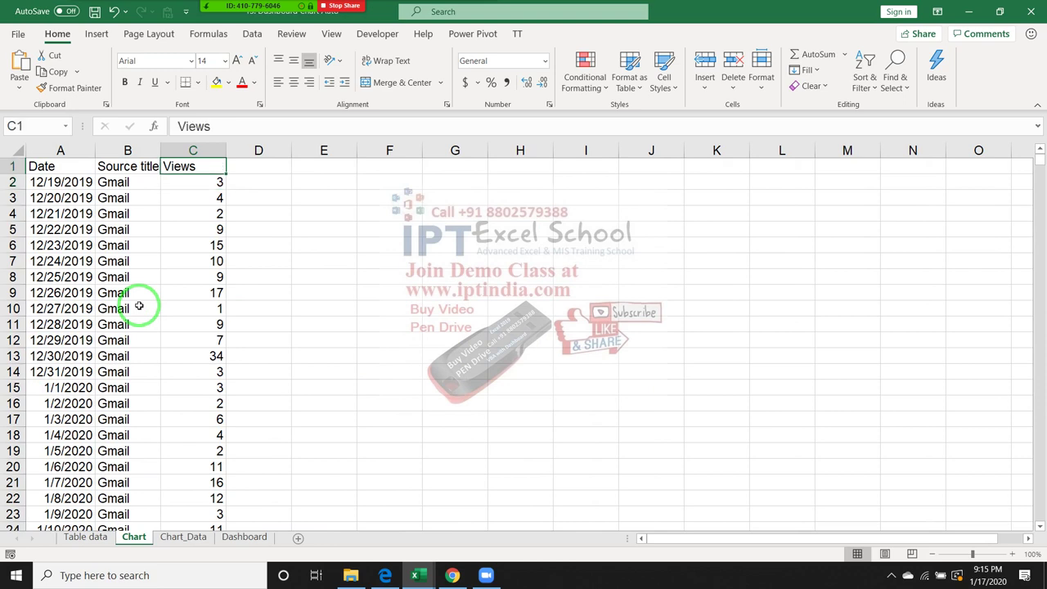
pyautogui.press('Left')
pyautogui.press('Left')
pyautogui.press('Down')
pyautogui.press('Right')
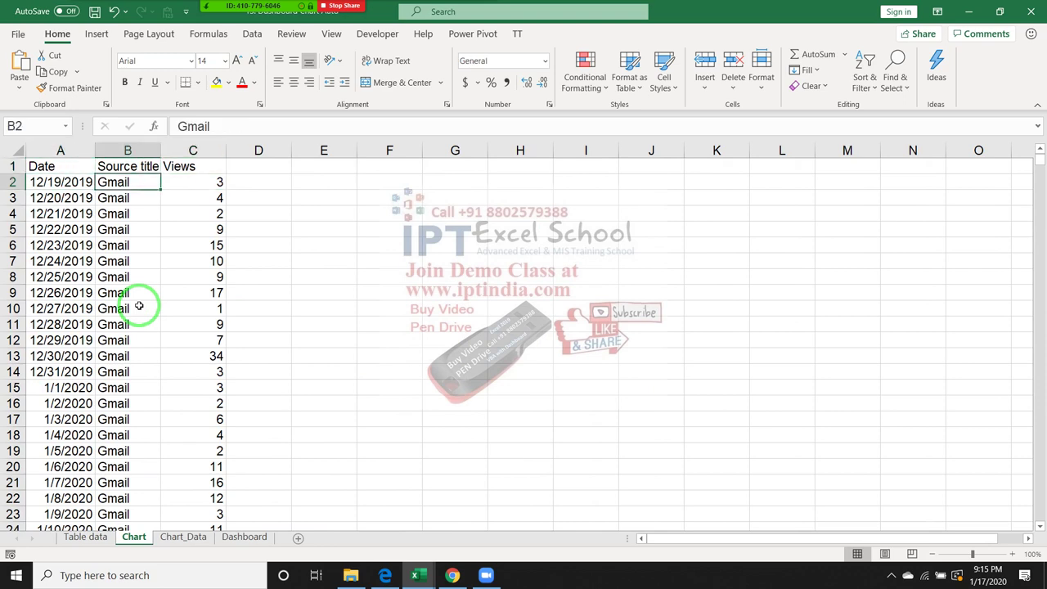
pyautogui.hotkey('ctrl', 'Down')
pyautogui.hotkey('ctrl', 'Up')
pyautogui.press('Right')
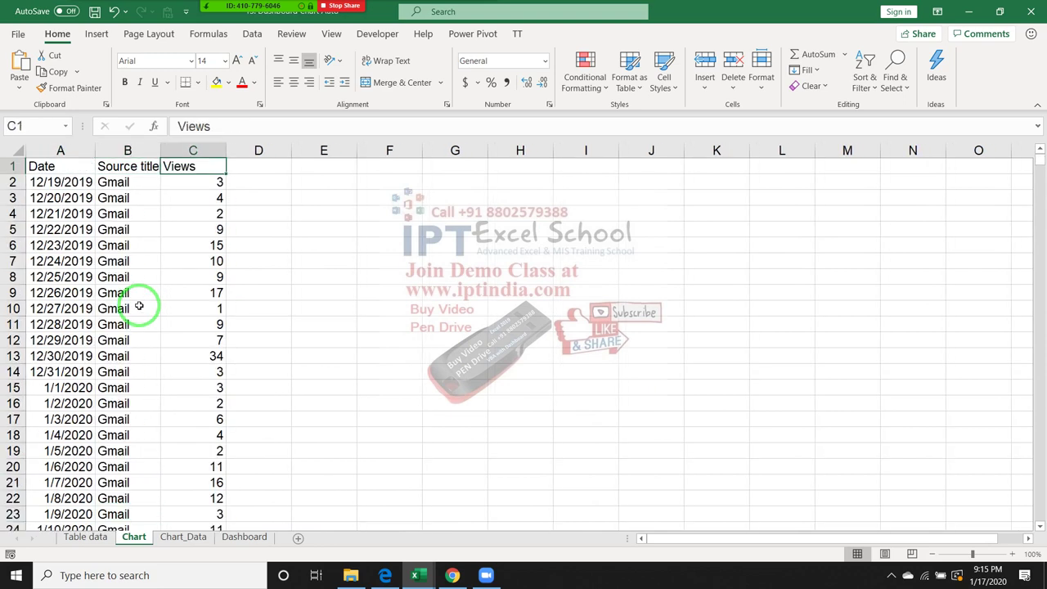
pyautogui.press('Down')
pyautogui.hotkey('ctrl', 'Down')
pyautogui.hotkey('ctrl', 'Up')
# On the Dashboard sheet, tick and untick y2bee.com in the source list to test the chart
pyautogui.click(244, 537)
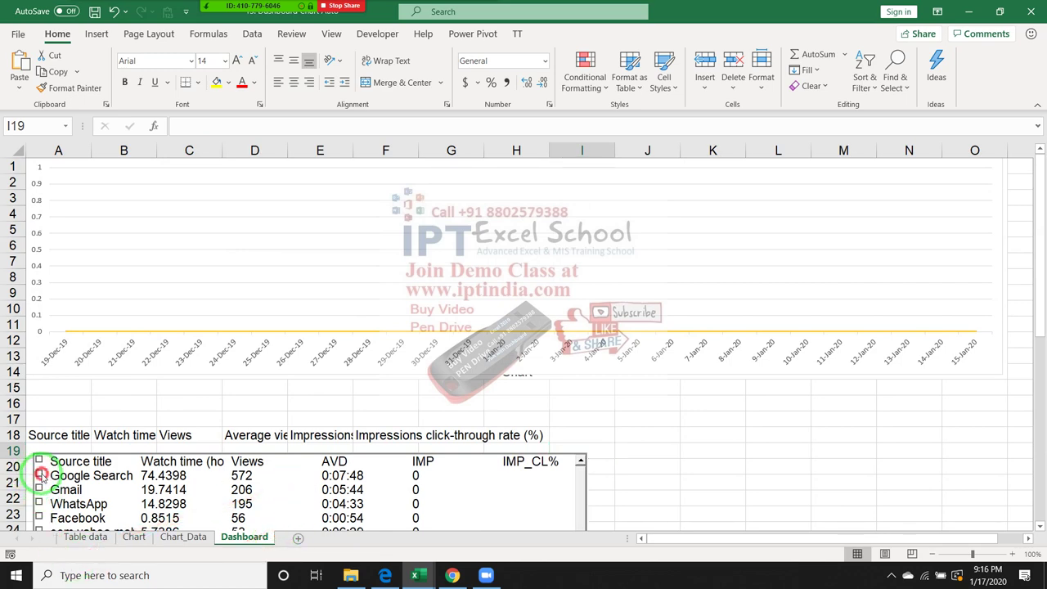
pyautogui.scroll(-6, 39, 475)
pyautogui.click(39, 472)
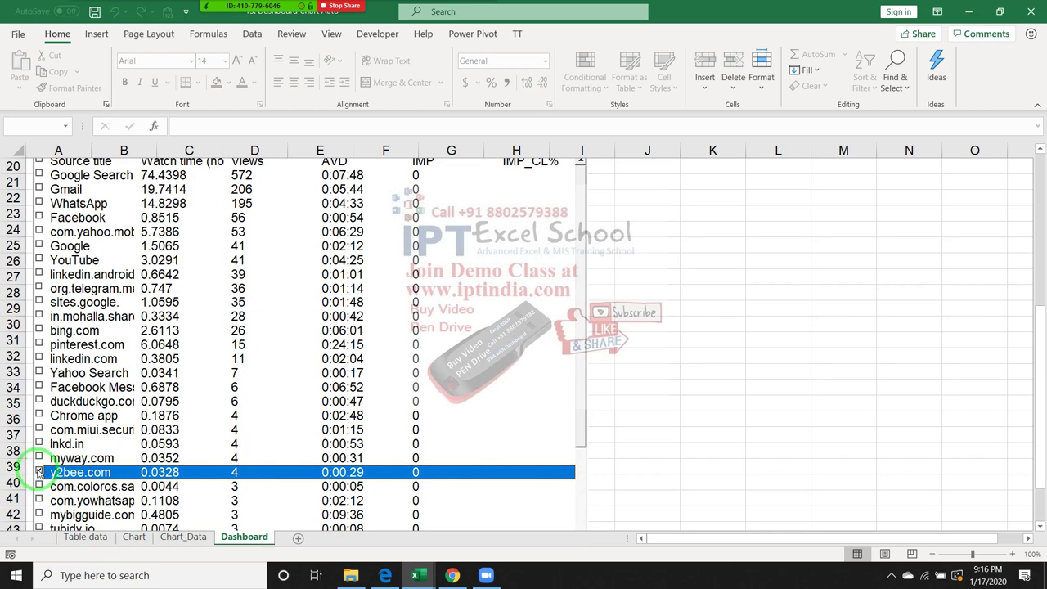
pyautogui.click(39, 472)
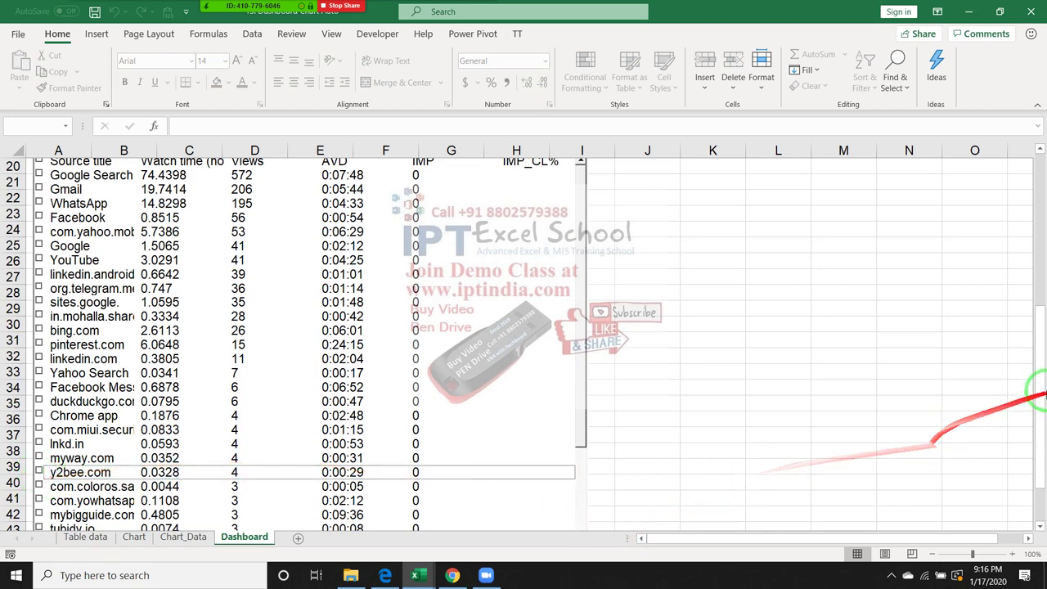
pyautogui.moveTo(1040, 392); pyautogui.dragTo(1037, 257)
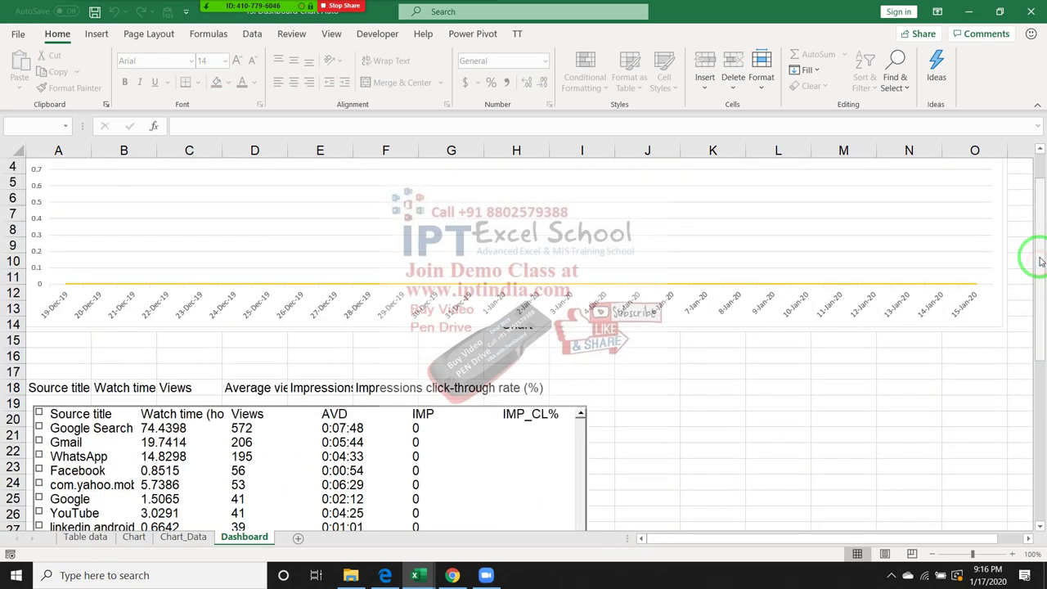
# Tick Gmail, Google Search, WhatsApp, Facebook, com.yahoo and Google to plot them on the chart
pyautogui.click(39, 414)
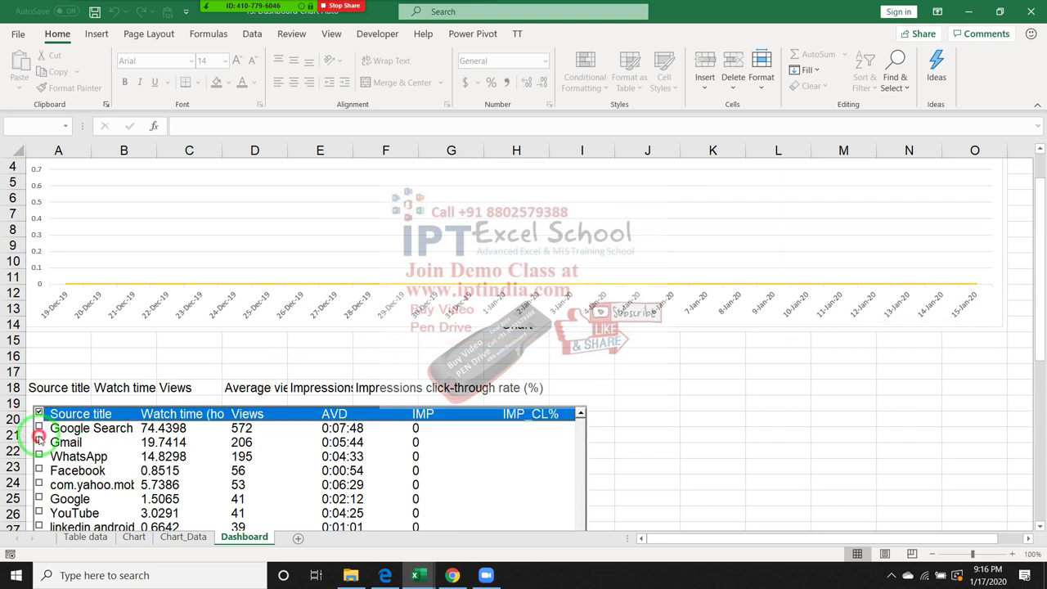
pyautogui.click(38, 442)
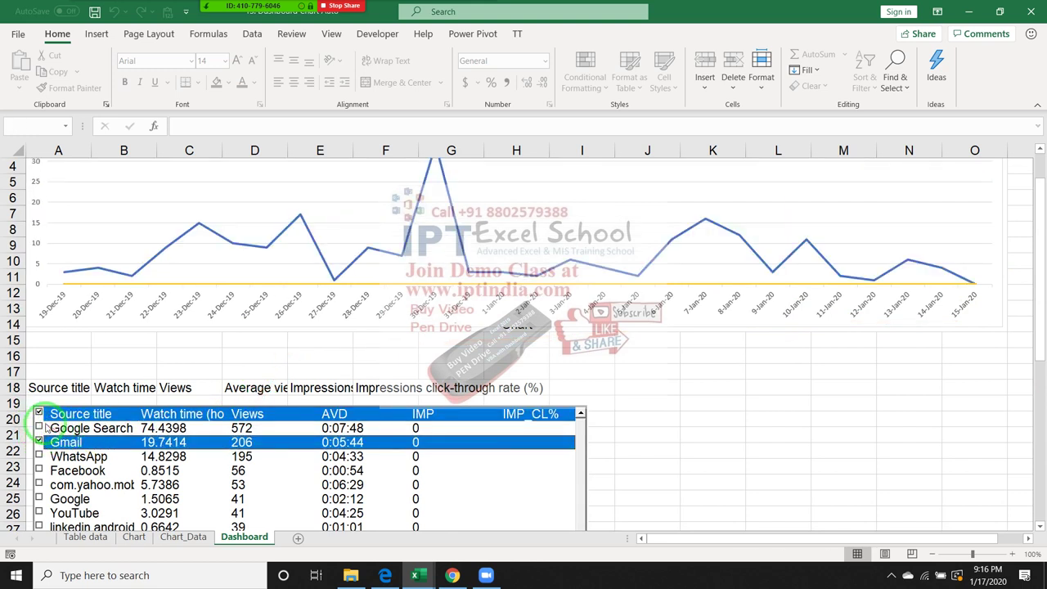
pyautogui.click(38, 428)
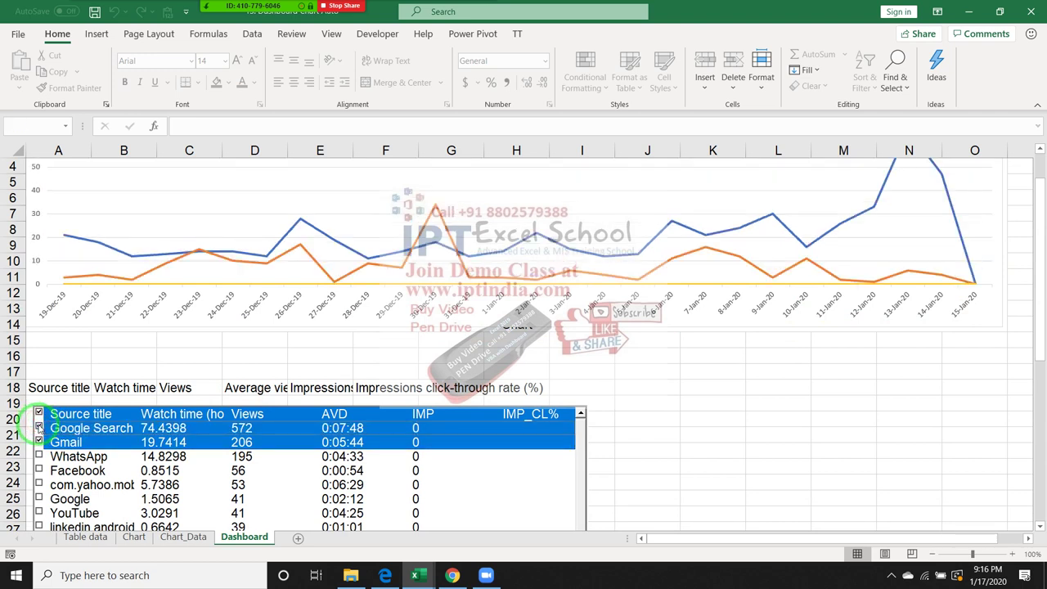
pyautogui.click(38, 413)
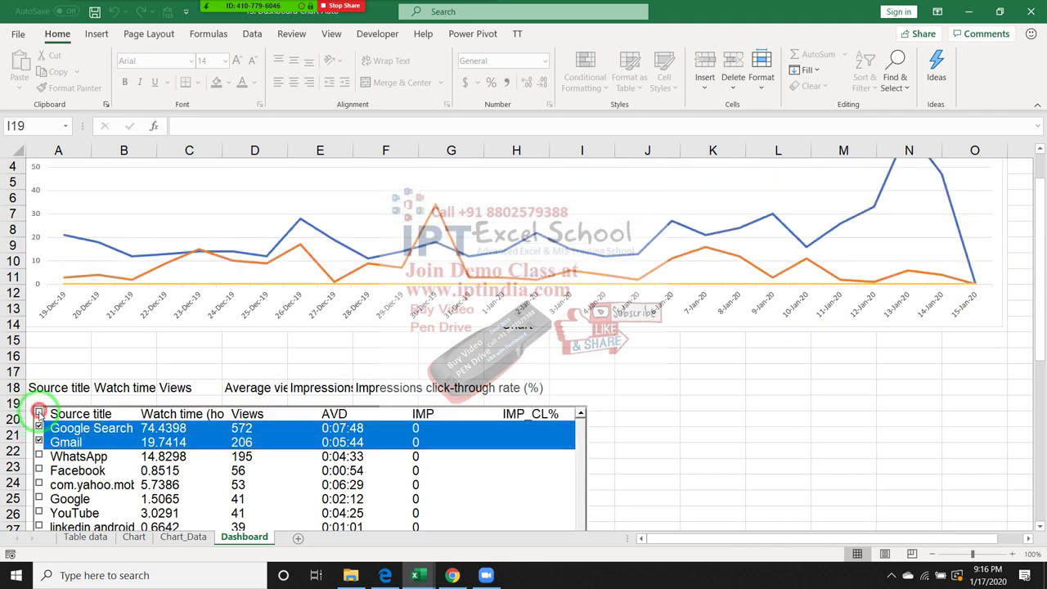
pyautogui.click(39, 456)
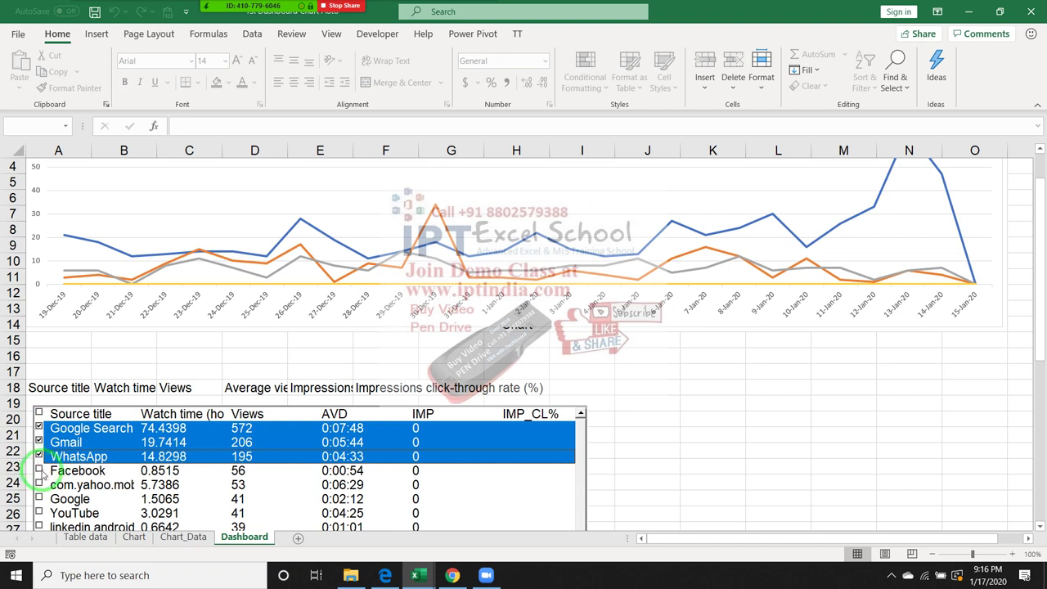
pyautogui.click(39, 471)
pyautogui.click(39, 485)
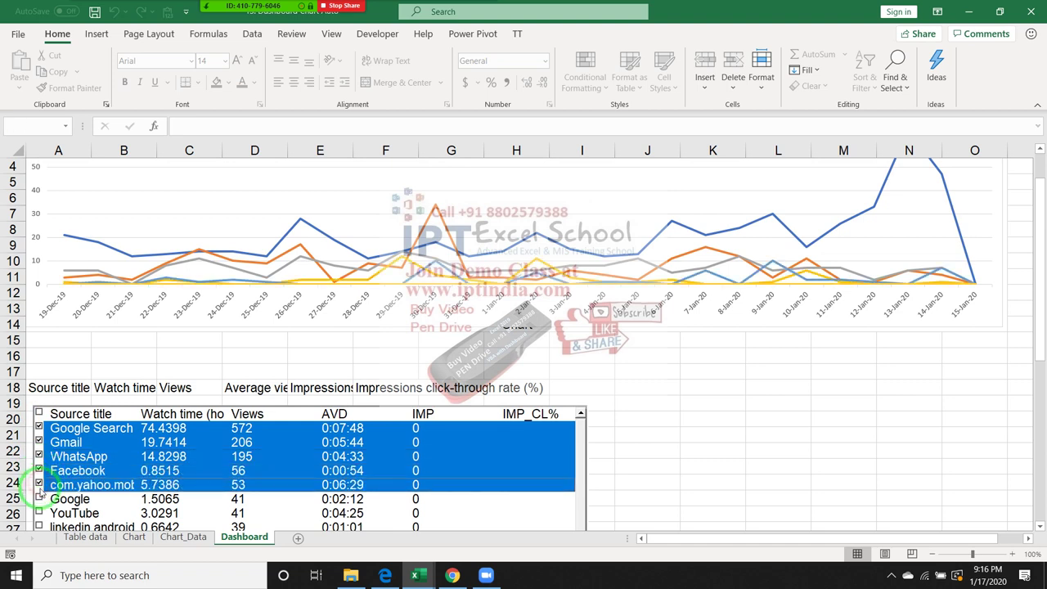
pyautogui.click(39, 499)
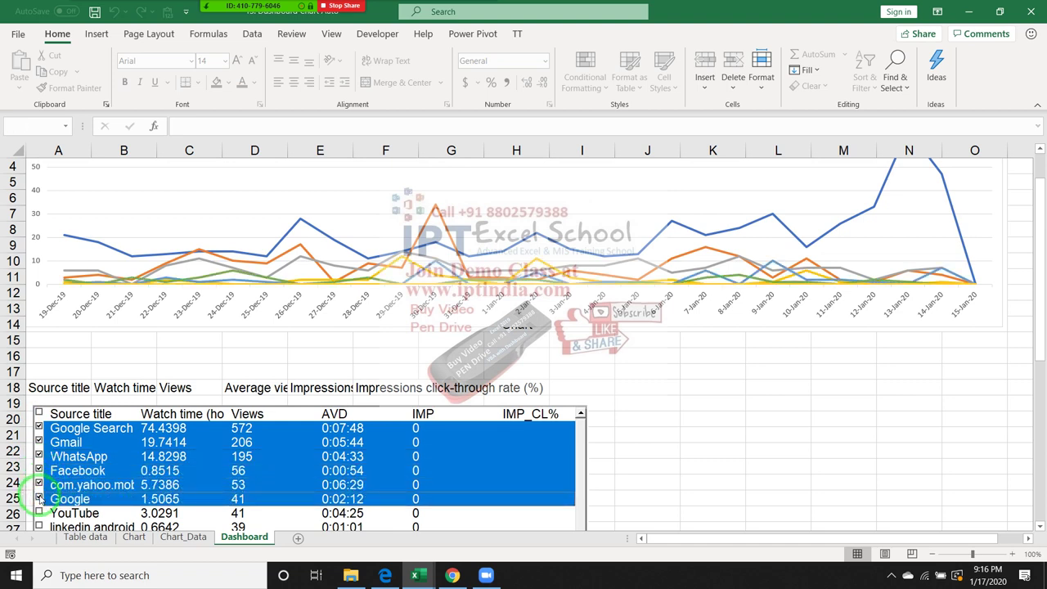
# Untick all the sources, leaving only Google plotted on the chart
pyautogui.click(39, 498)
pyautogui.click(38, 485)
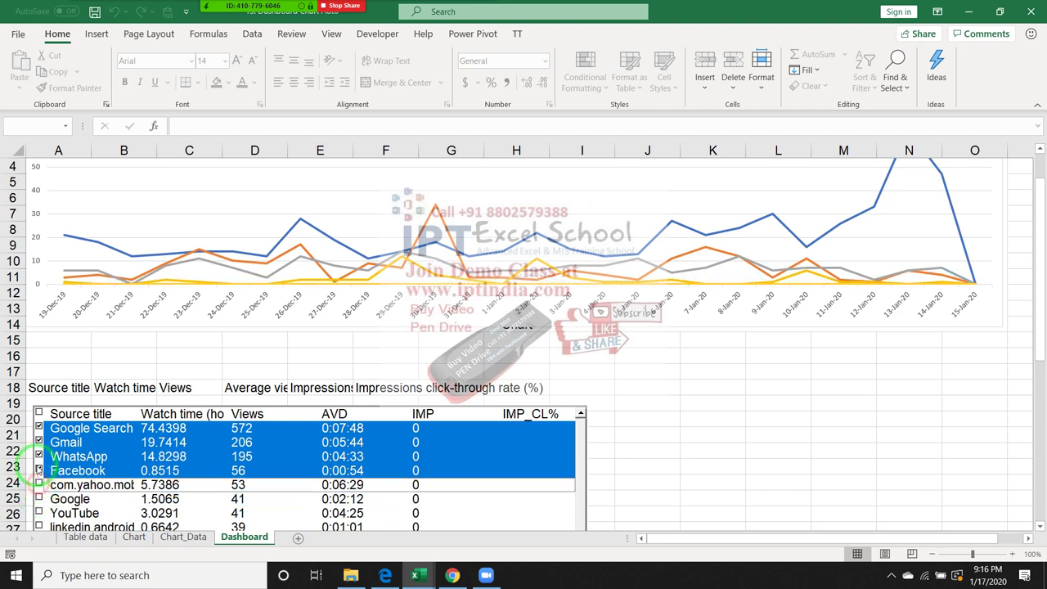
pyautogui.click(39, 471)
pyautogui.click(38, 457)
pyautogui.click(38, 442)
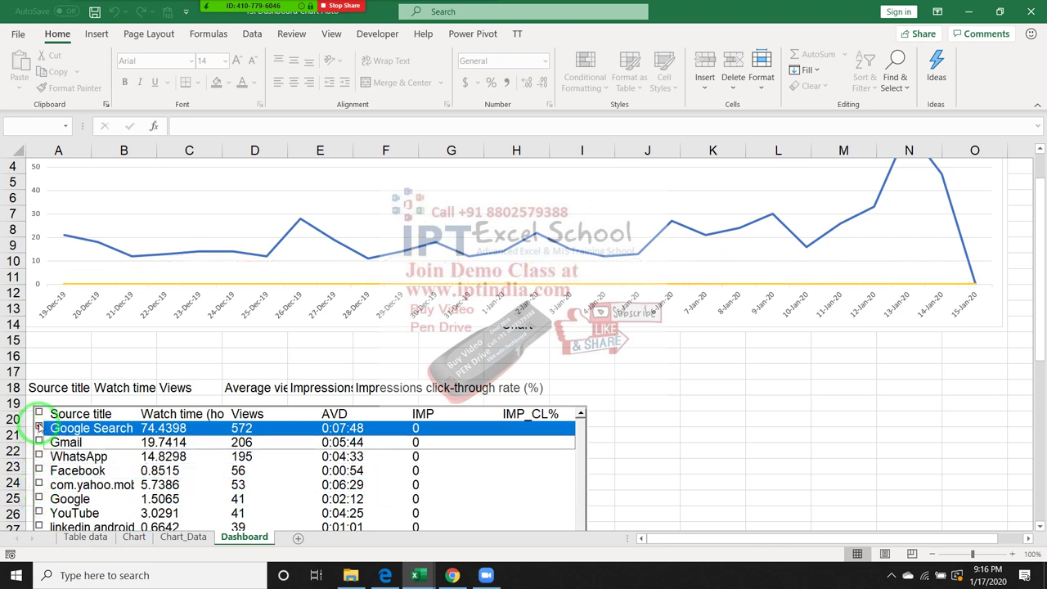
pyautogui.click(38, 428)
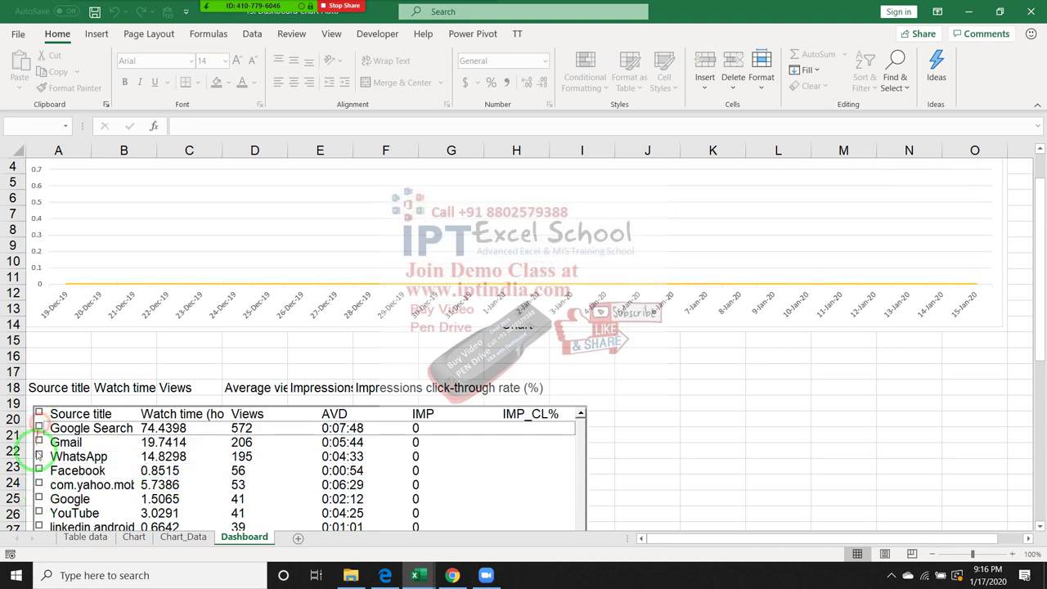
pyautogui.click(38, 498)
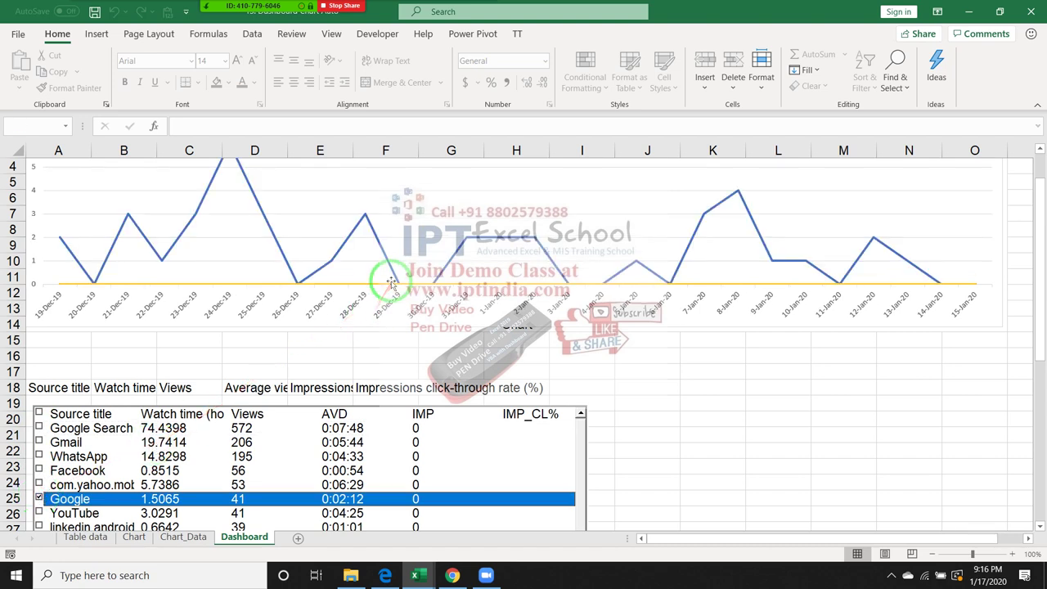
pyautogui.moveTo(392, 272)
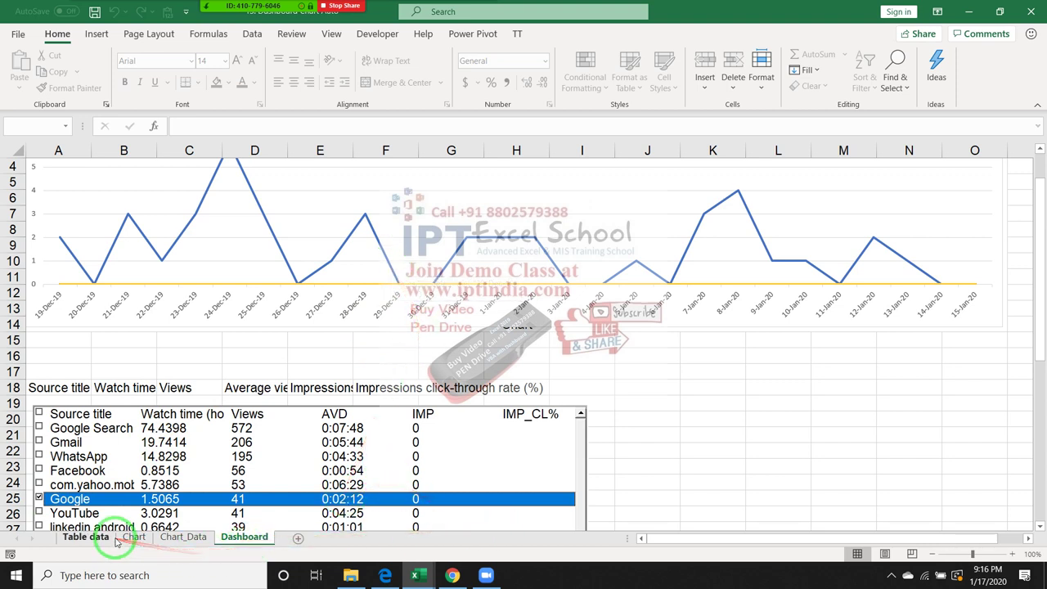
pyautogui.click(85, 537)
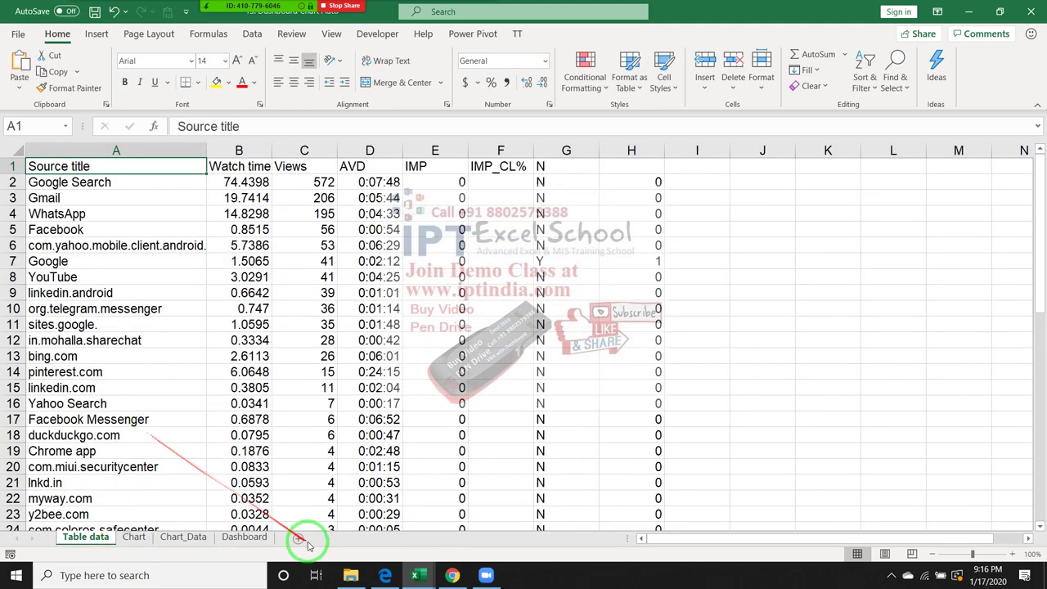
pyautogui.click(245, 539)
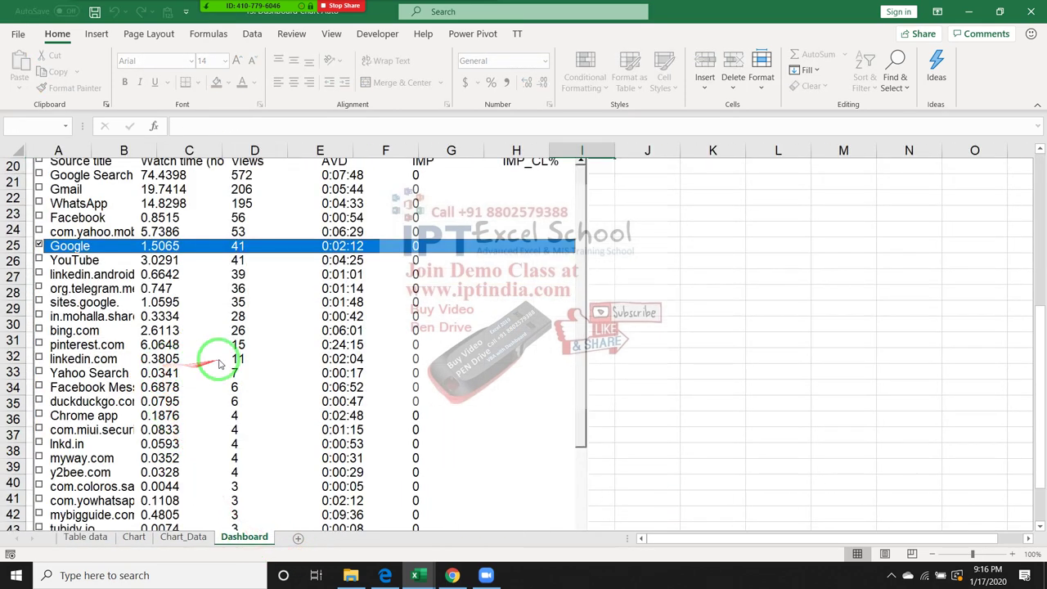
pyautogui.click(365, 35)
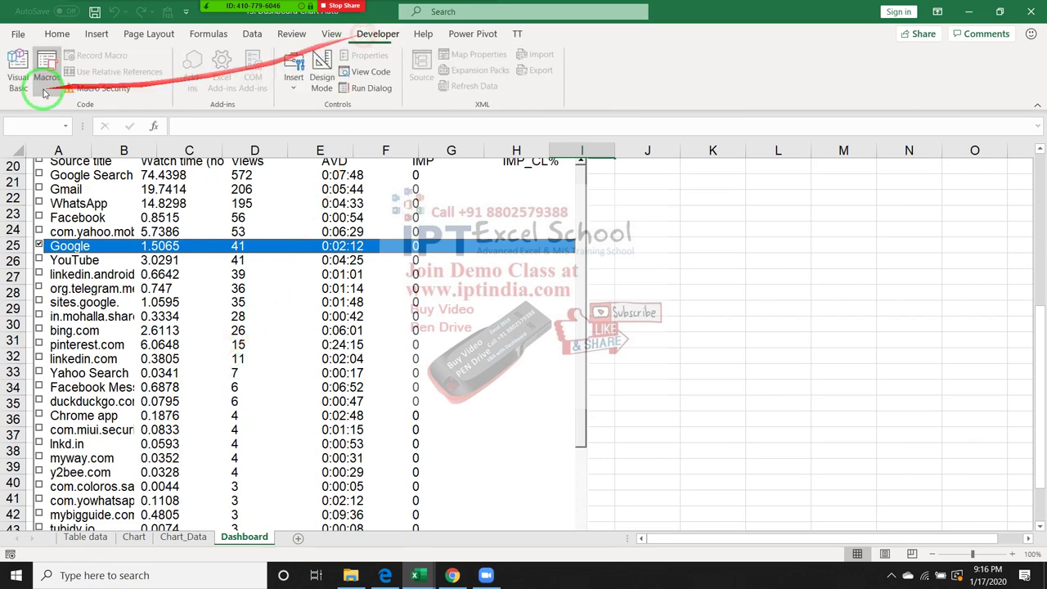
pyautogui.click(24, 77)
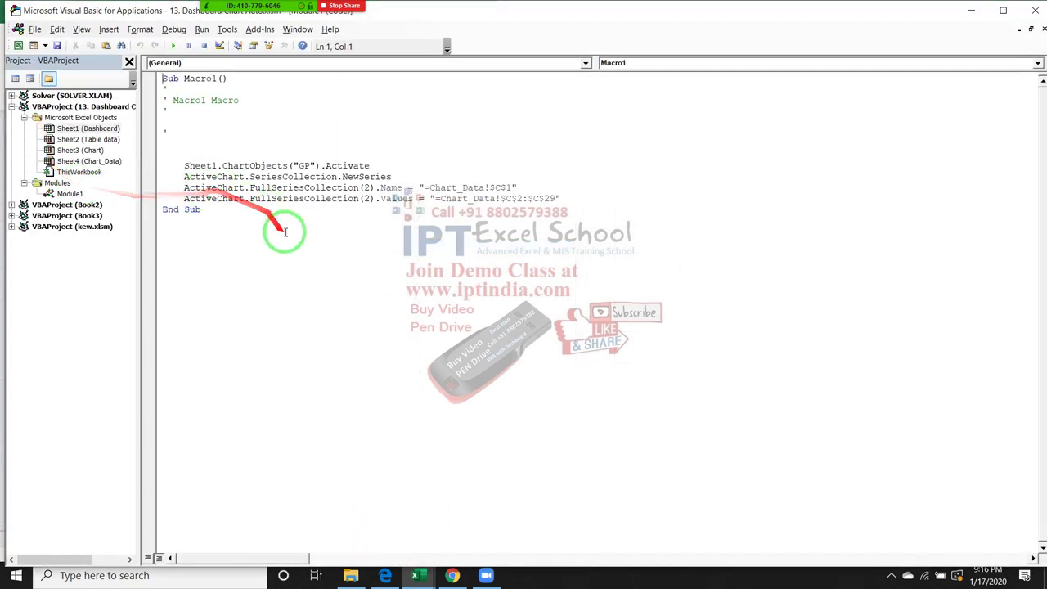
pyautogui.moveTo(286, 234); pyautogui.dragTo(164, 99)
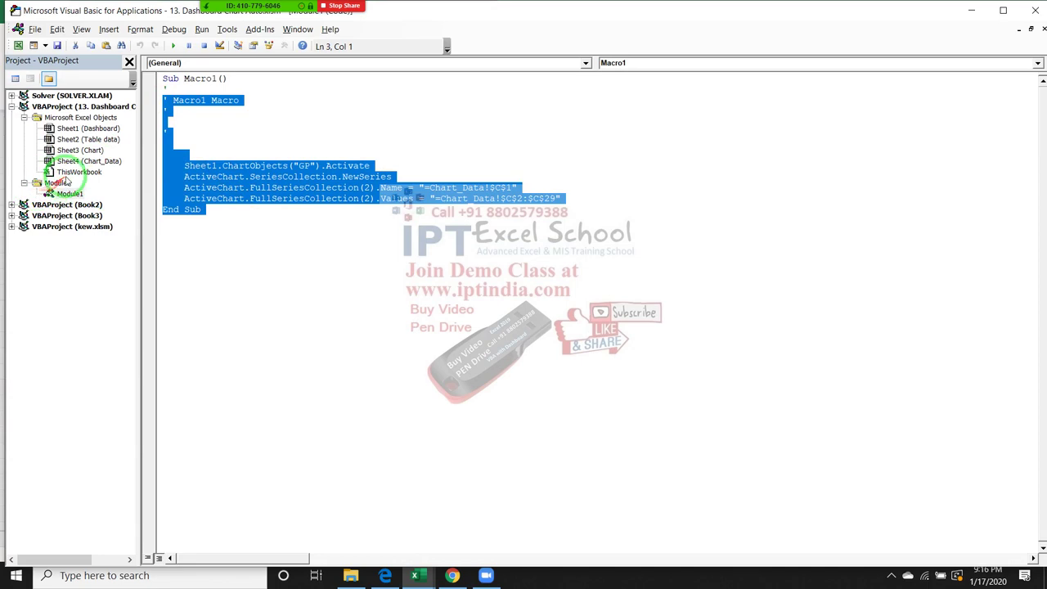
pyautogui.doubleClick(86, 129)
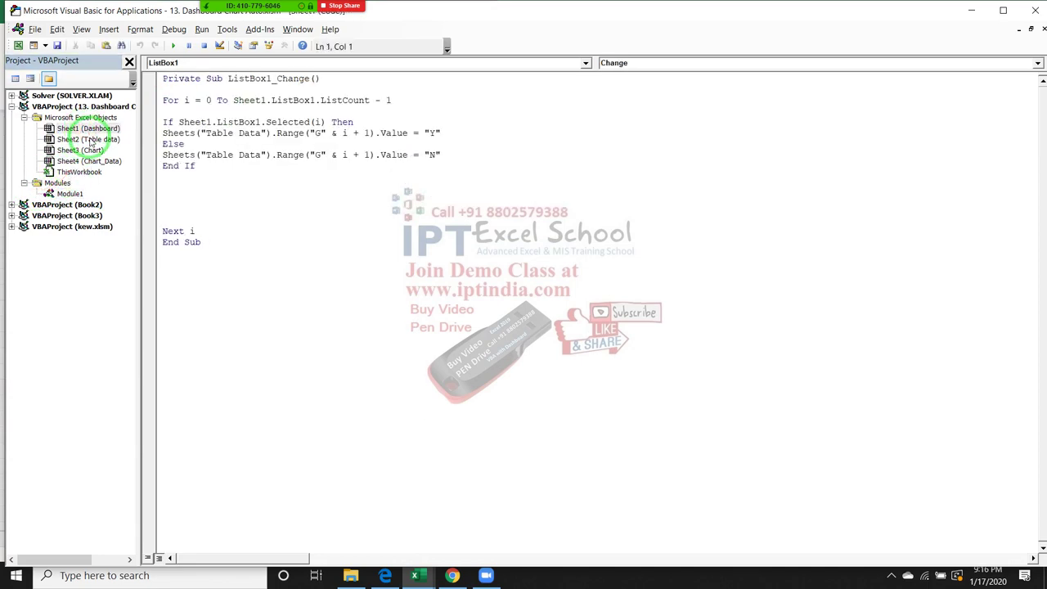
pyautogui.hotkey('ctrl', 'End')
pyautogui.click(1036, 10)
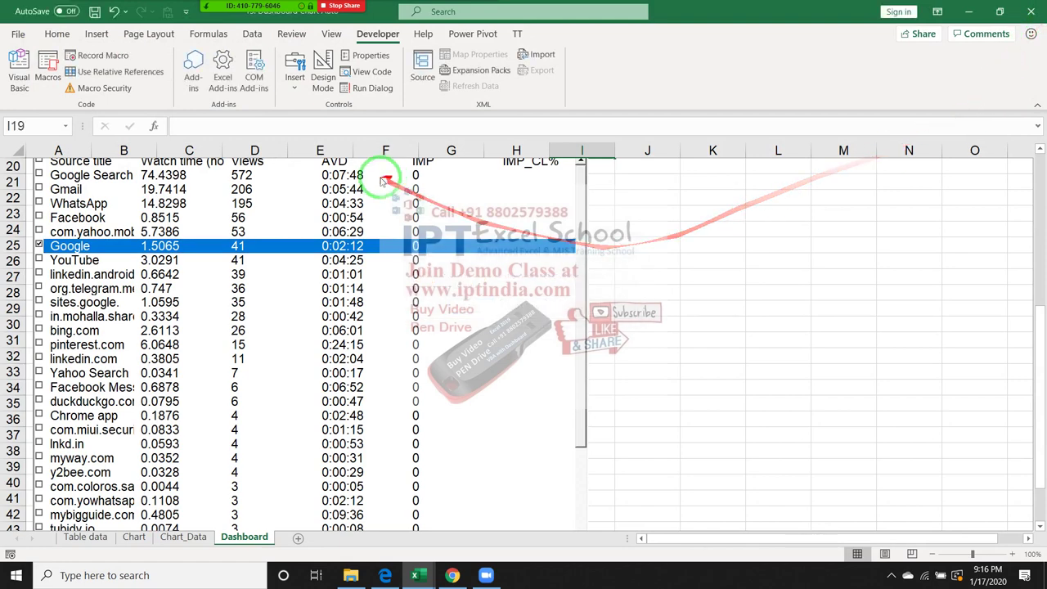
# Copy the Table data range A1:F37 and paste it into a new blank workbook
pyautogui.click(83, 536)
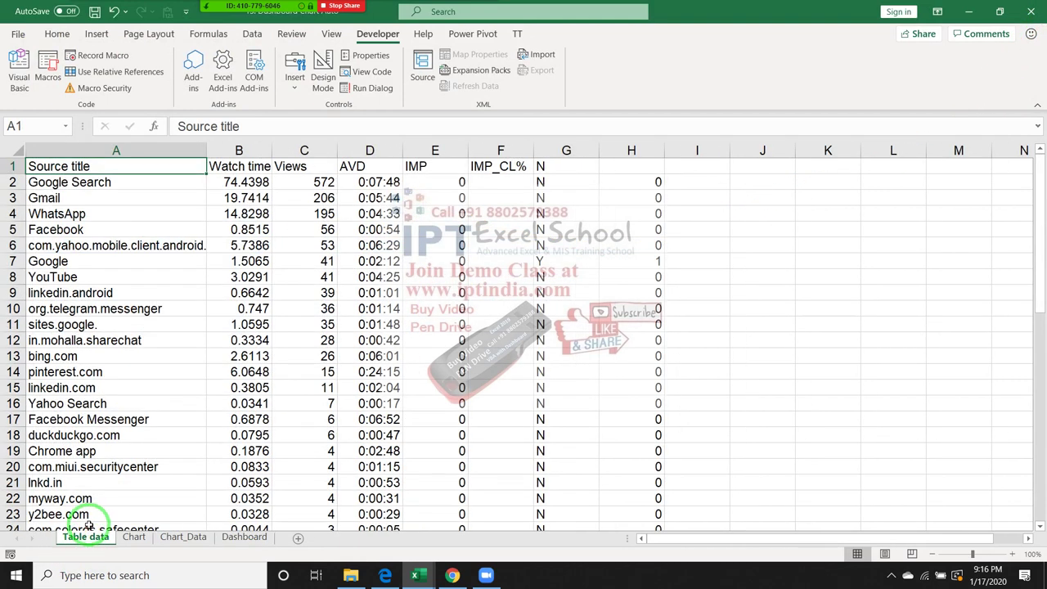
pyautogui.hotkey('ctrl', 'shift', 'Right')
pyautogui.hotkey('shift', 'Left')
pyautogui.hotkey('ctrl', 'shift', 'Down')
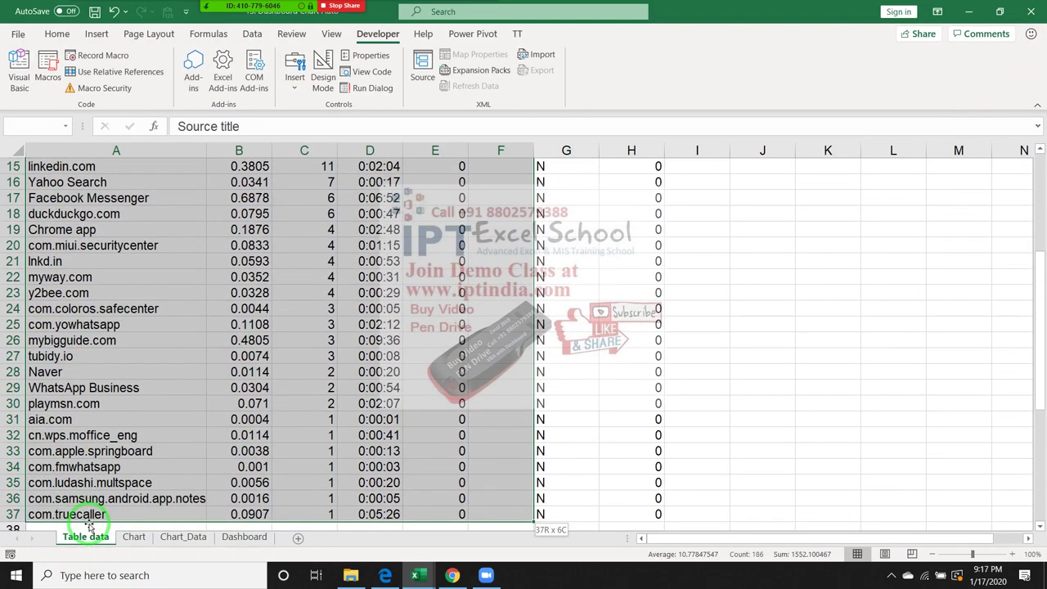
pyautogui.hotkey('ctrl', 'c')
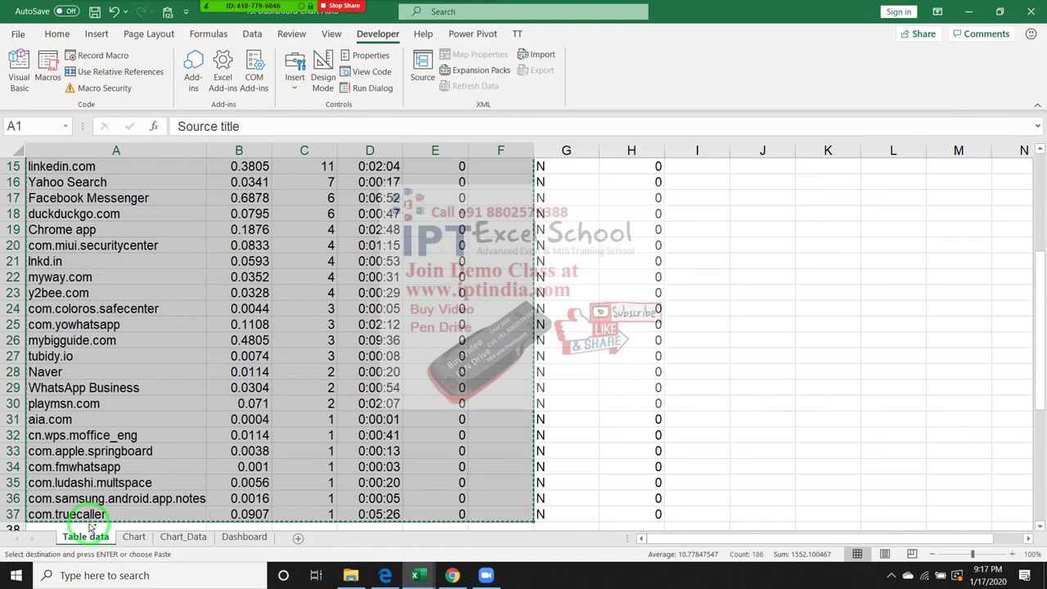
pyautogui.hotkey('ctrl', 'n')
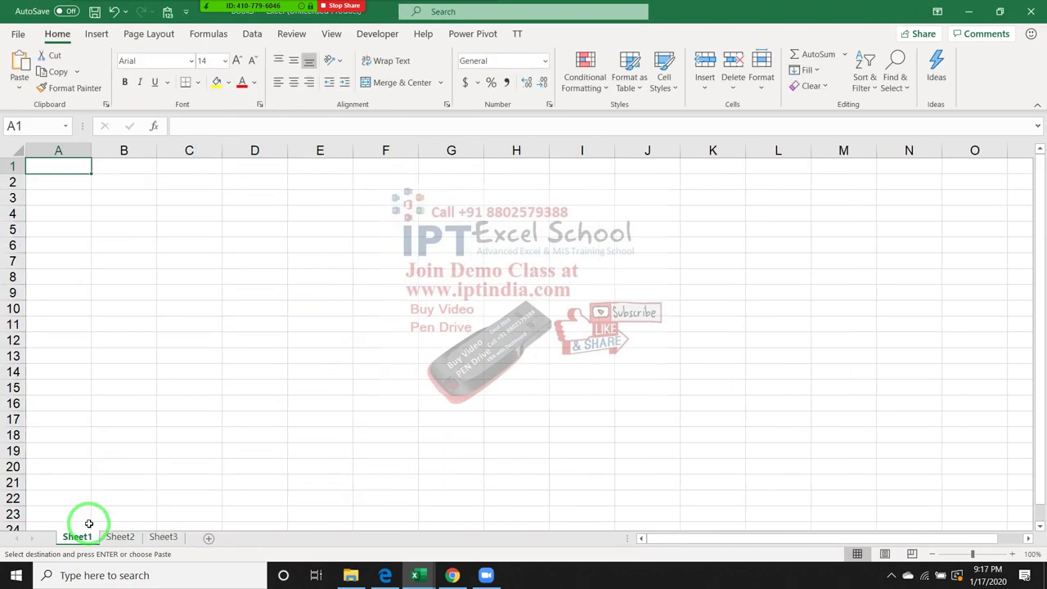
pyautogui.hotkey('ctrl', 'v')
# Copy the Chart sheet's Date, Source title and Views data A1:C1009
pyautogui.hotkey('alt', 'Tab')
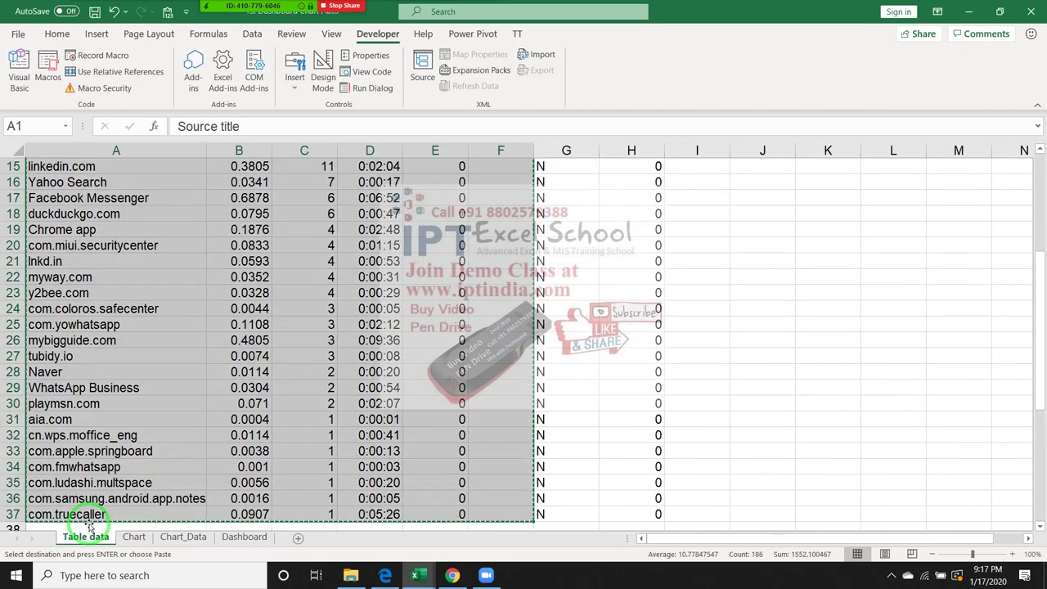
pyautogui.scroll(5, 88, 524)
pyautogui.click(243, 537)
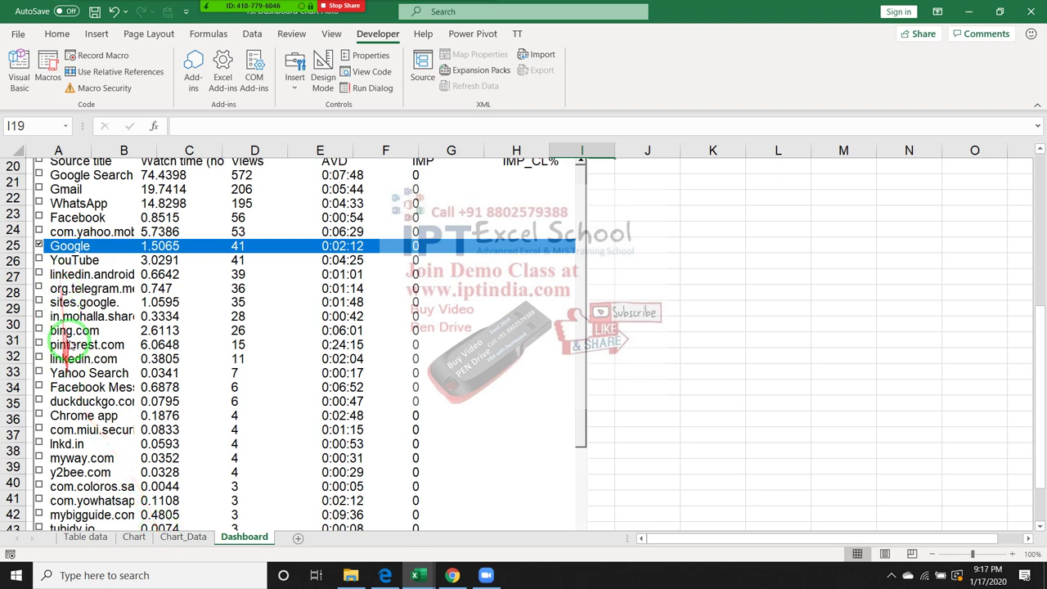
pyautogui.click(86, 538)
pyautogui.click(135, 543)
pyautogui.press('Left')
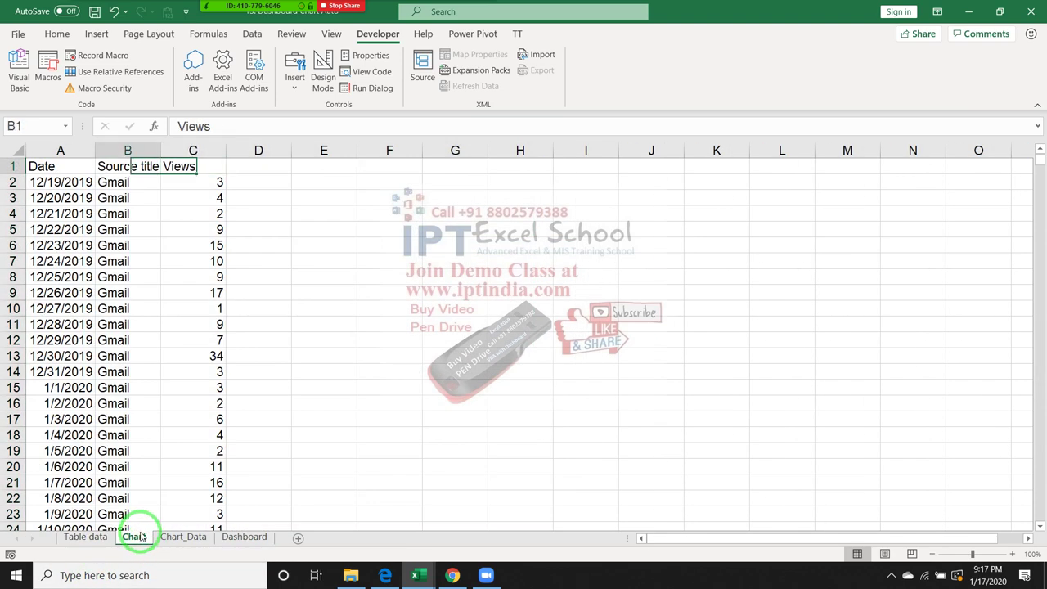
pyautogui.press('Left')
pyautogui.hotkey('ctrl', 'shift', 'Right')
pyautogui.hotkey('ctrl', 'shift', 'Down')
pyautogui.hotkey('ctrl', 'c')
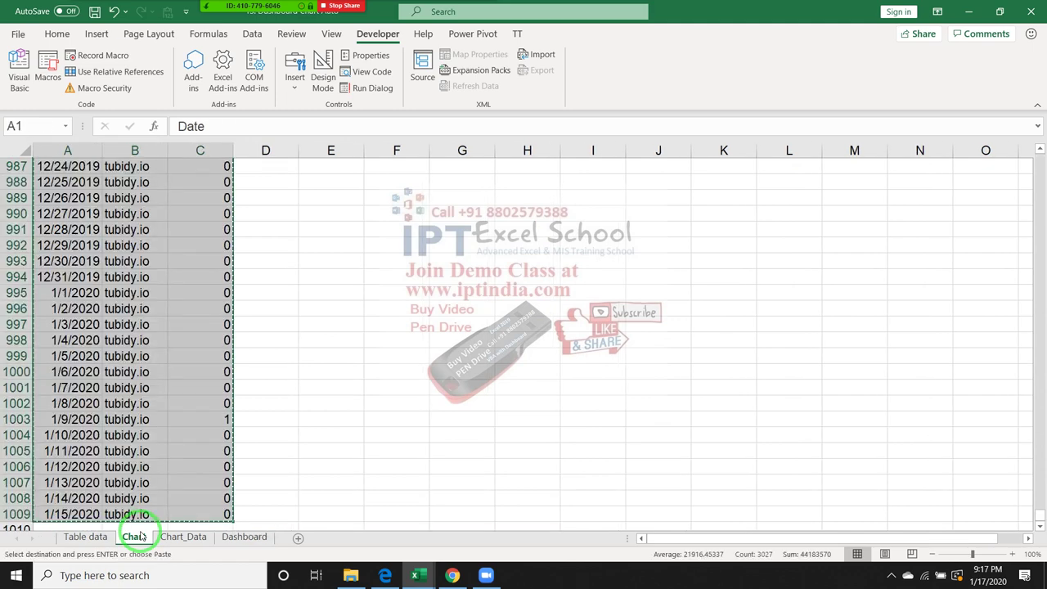
# Paste the Chart data into A1 of the new workbook's Sheet2 and autofit column A
pyautogui.hotkey('ctrl', 'Tab')
pyautogui.click(137, 536)
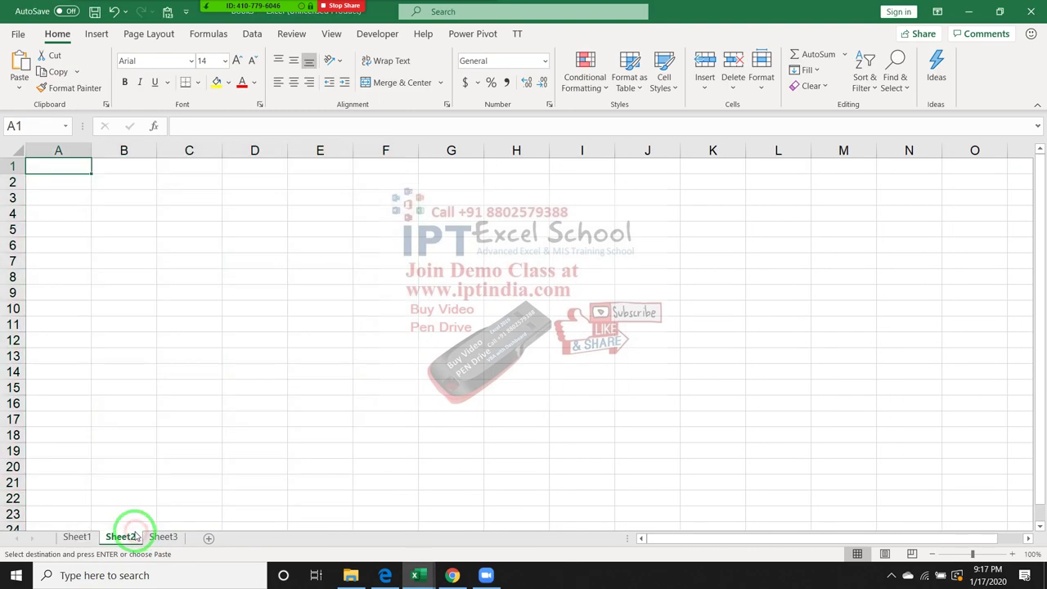
pyautogui.click(64, 234)
pyautogui.click(46, 169)
pyautogui.hotkey('ctrl', 'v')
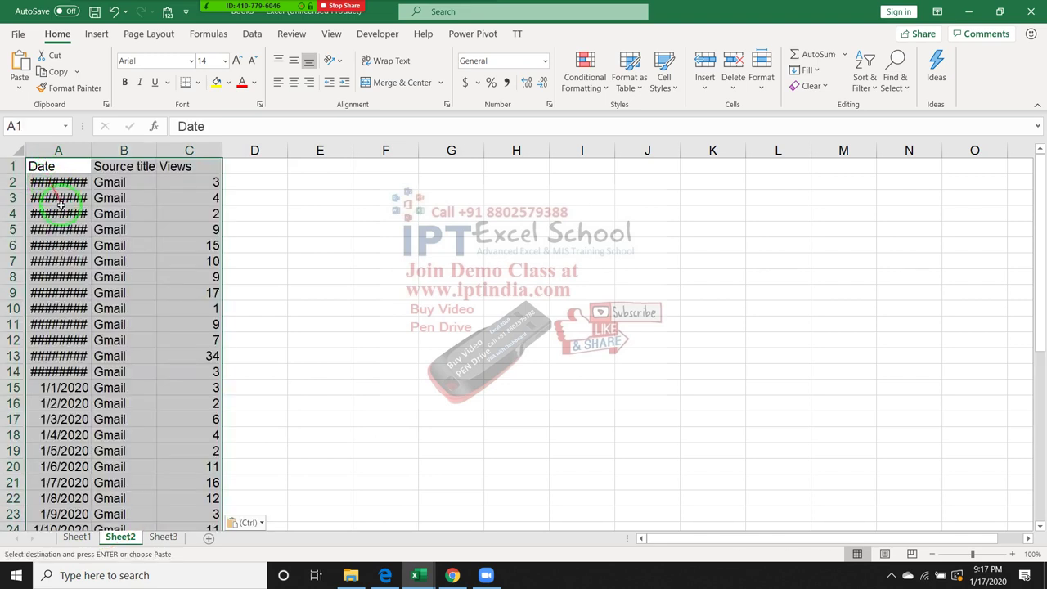
pyautogui.doubleClick(91, 151)
pyautogui.click(82, 229)
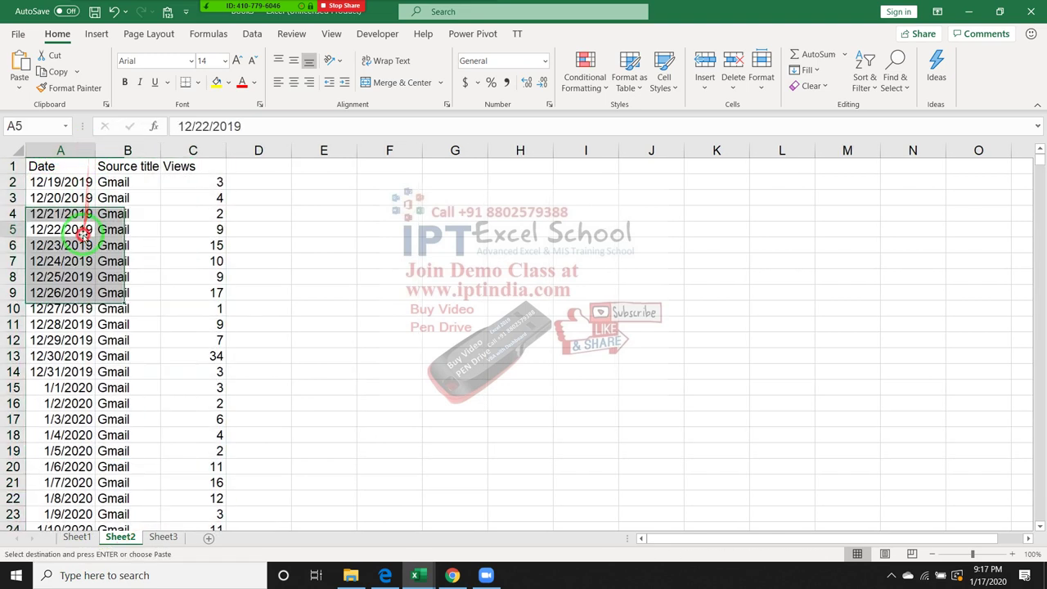
# Rename the new sheets Data and Chart, and close the original dashboard workbook
pyautogui.click(90, 539)
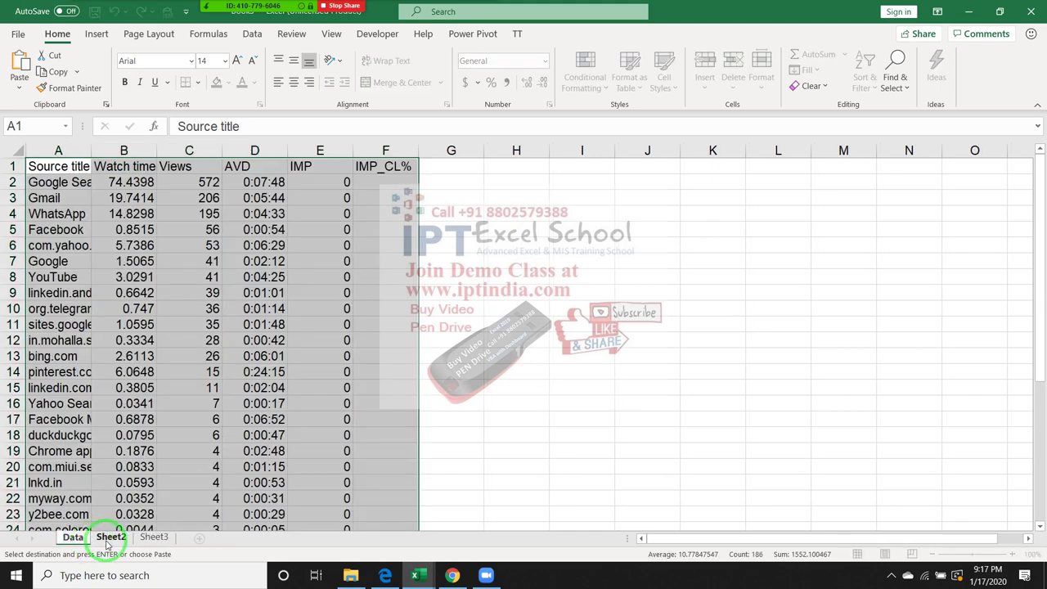
pyautogui.click(109, 538)
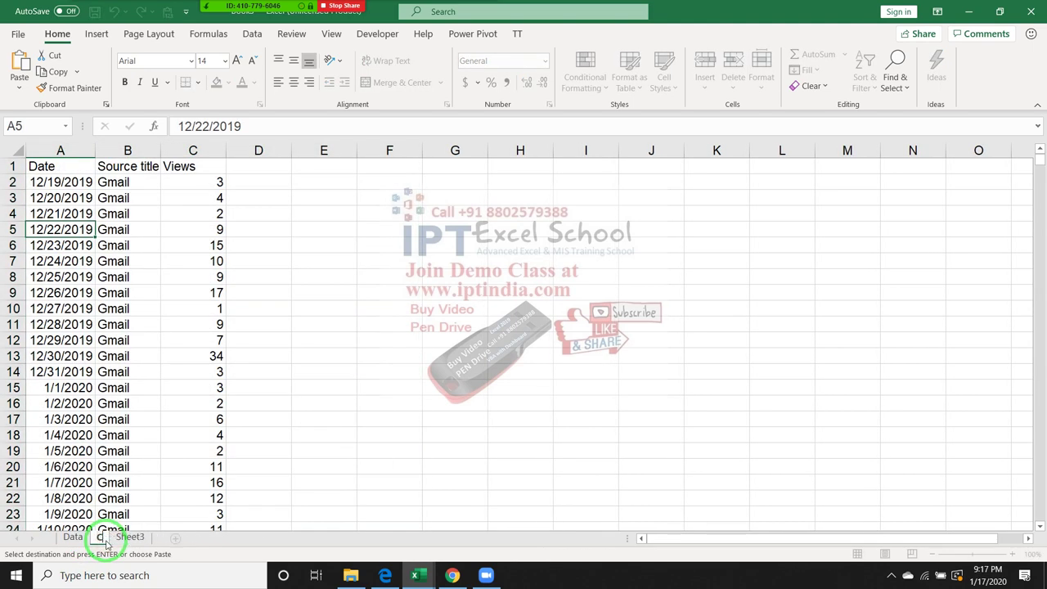
pyautogui.click(124, 468)
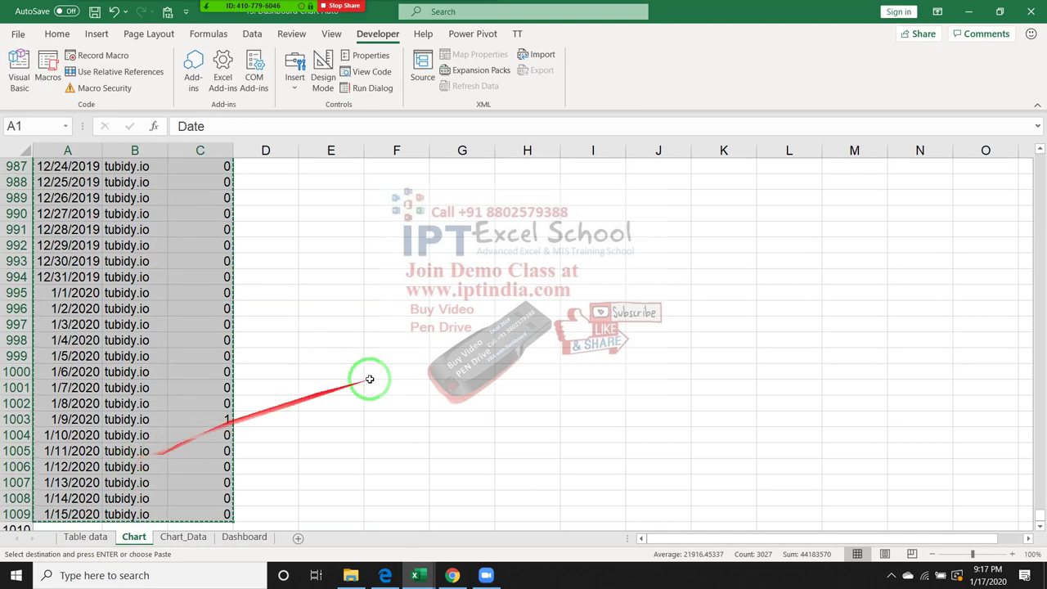
pyautogui.click(1031, 12)
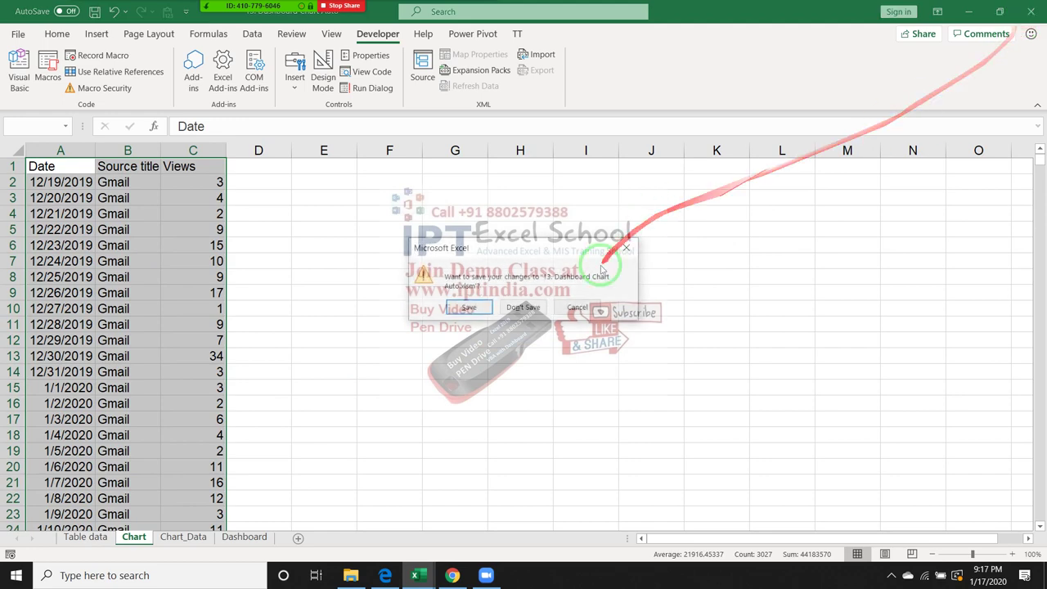
pyautogui.click(531, 311)
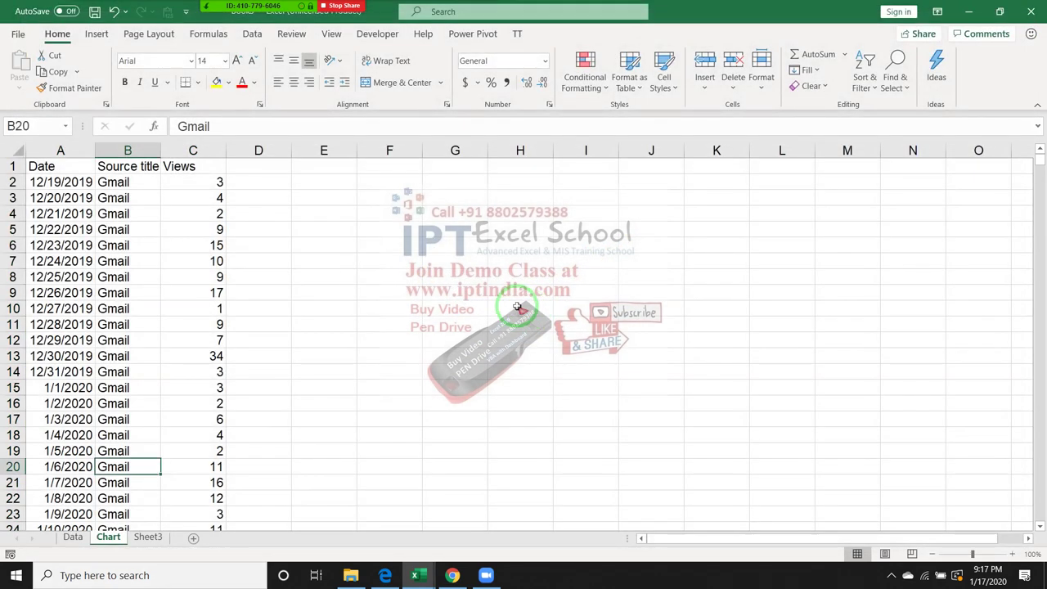
# Autofit column A on the Data sheet, then narrow it slightly
pyautogui.click(71, 537)
pyautogui.click(108, 538)
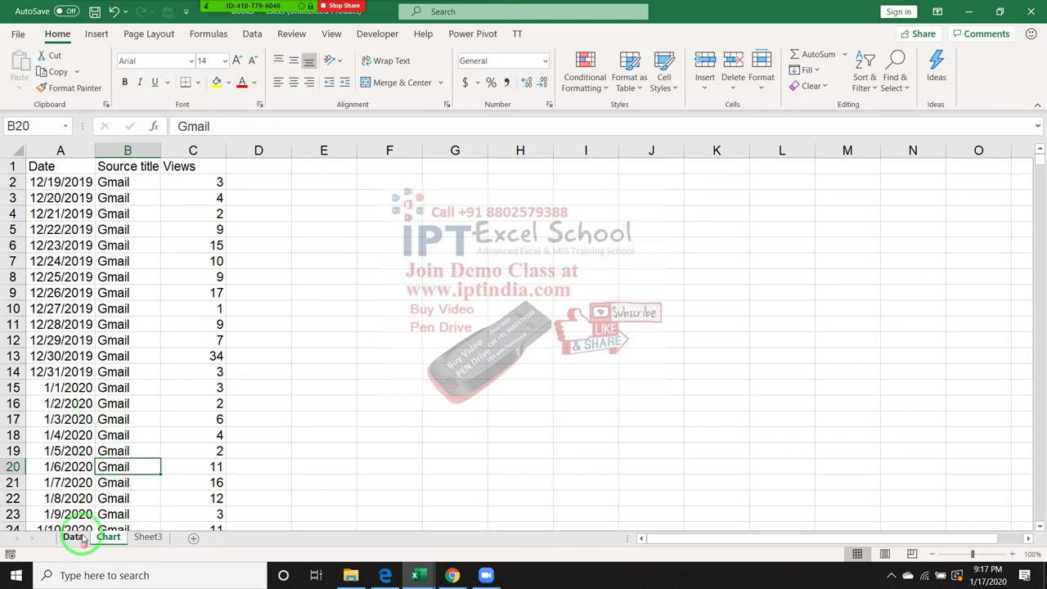
pyautogui.click(75, 537)
pyautogui.click(124, 246)
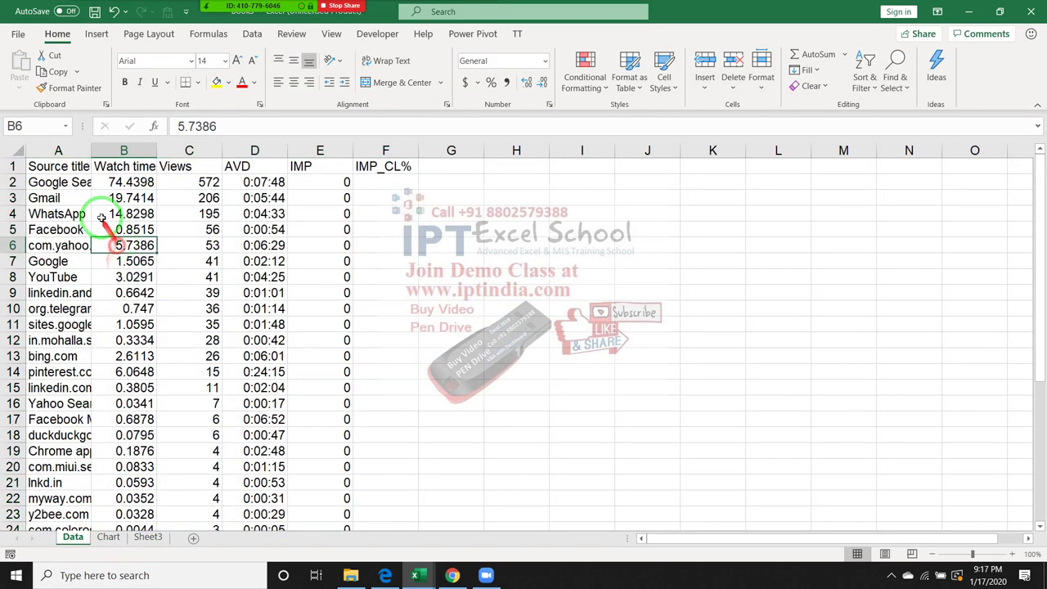
pyautogui.click(76, 182)
pyautogui.doubleClick(90, 150)
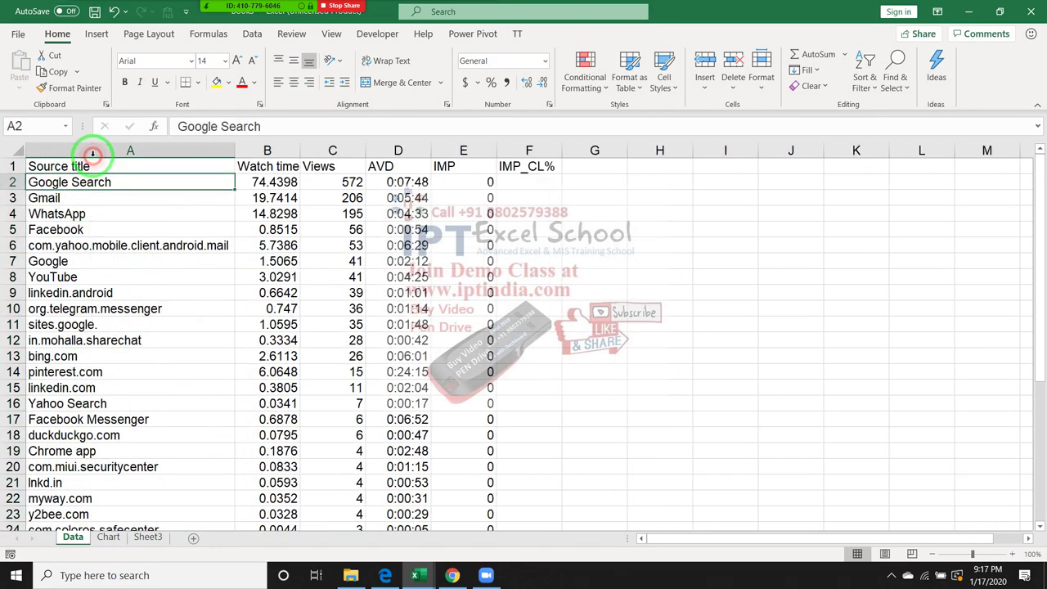
pyautogui.moveTo(235, 151); pyautogui.dragTo(193, 151)
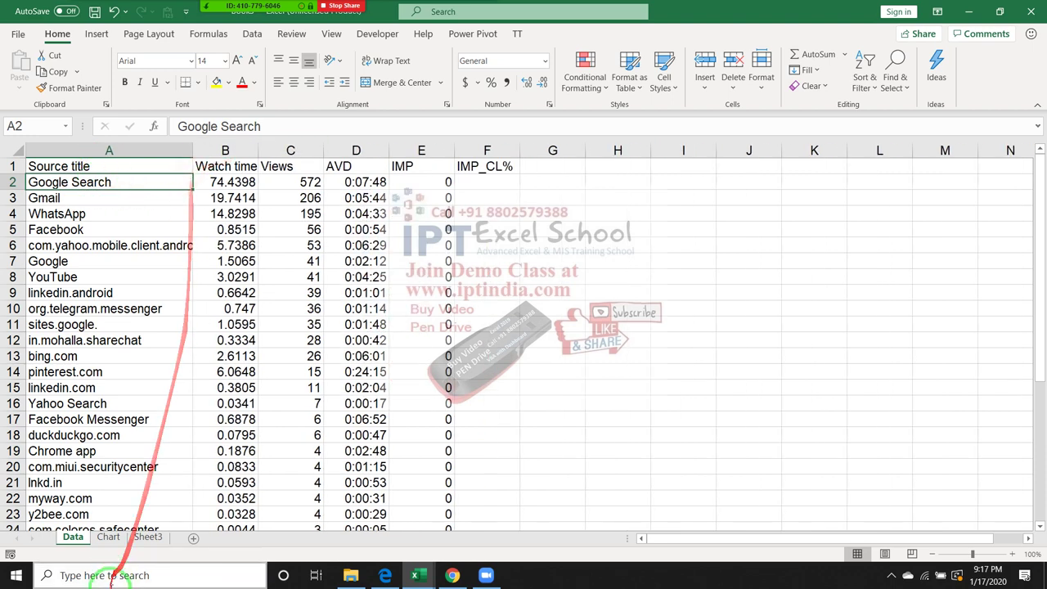
# Rename Sheet3 to Summary and select cell A13
pyautogui.click(147, 538)
pyautogui.write('Summary')
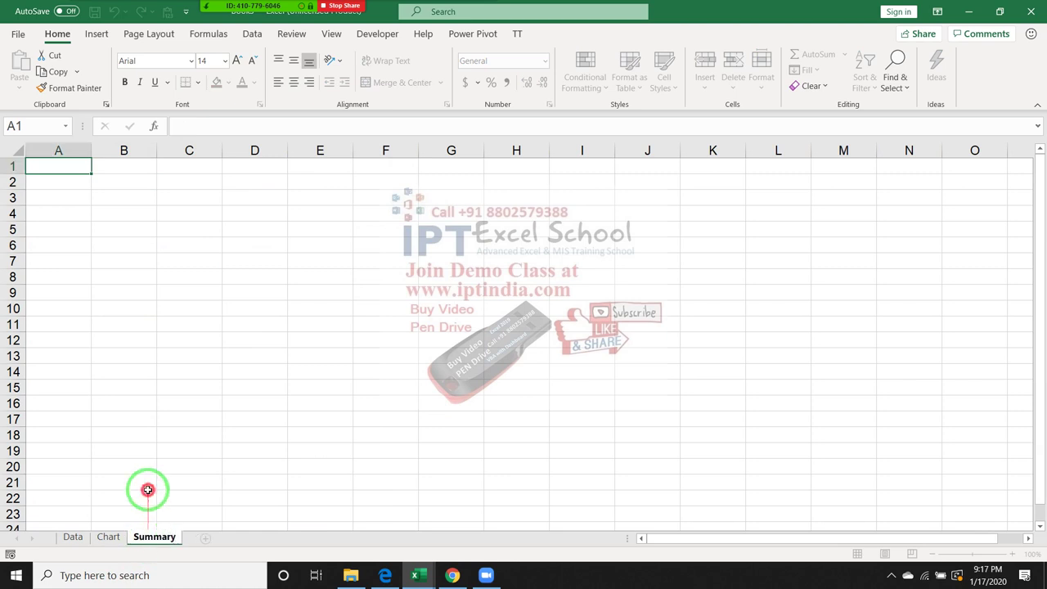
pyautogui.moveTo(146, 498); pyautogui.dragTo(145, 483)
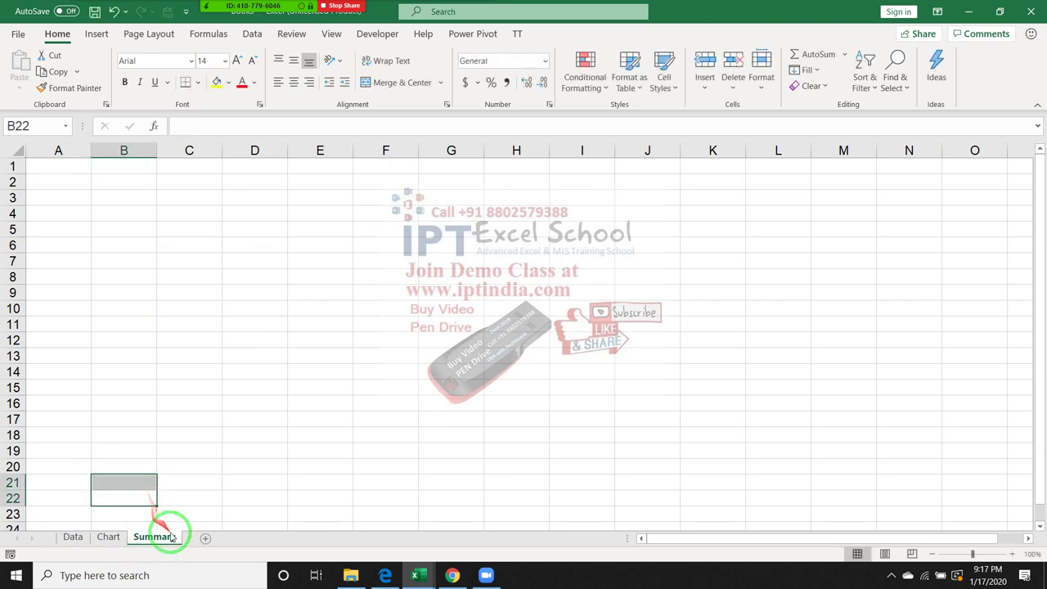
pyautogui.click(40, 353)
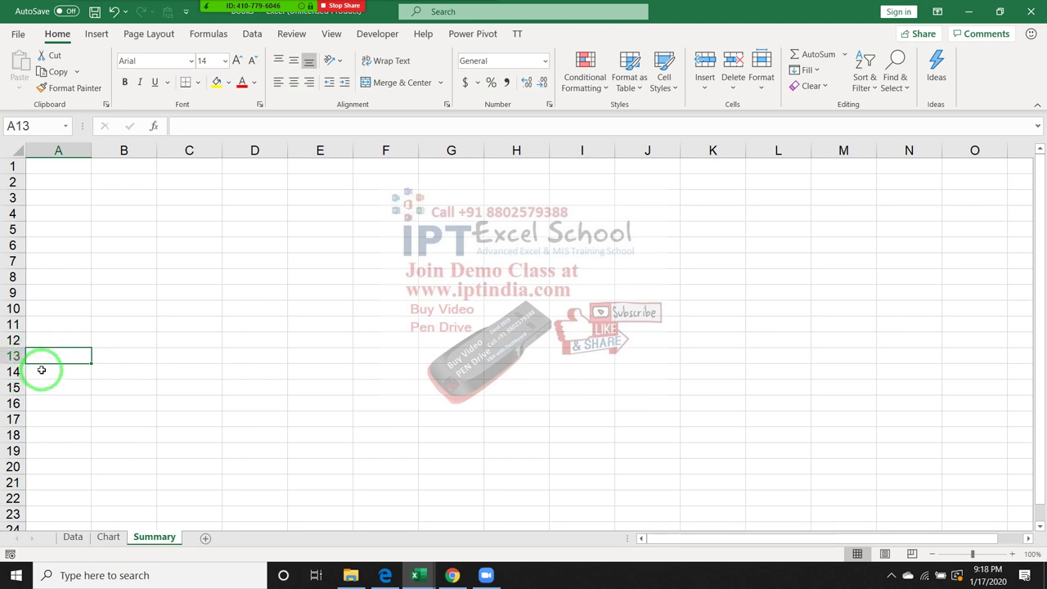
# Label Summary cell A13 'Top 5', then copy the Data sheet's header row
pyautogui.write('Top 5')
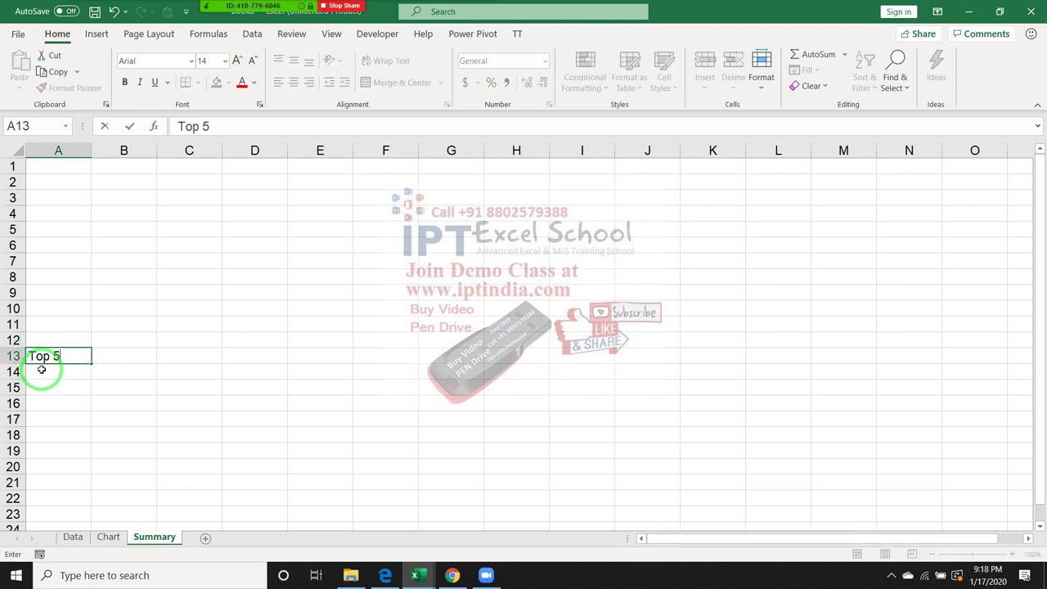
pyautogui.click(73, 537)
pyautogui.hotkey('ctrl', 'Home')
pyautogui.hotkey('shift', 'Right')
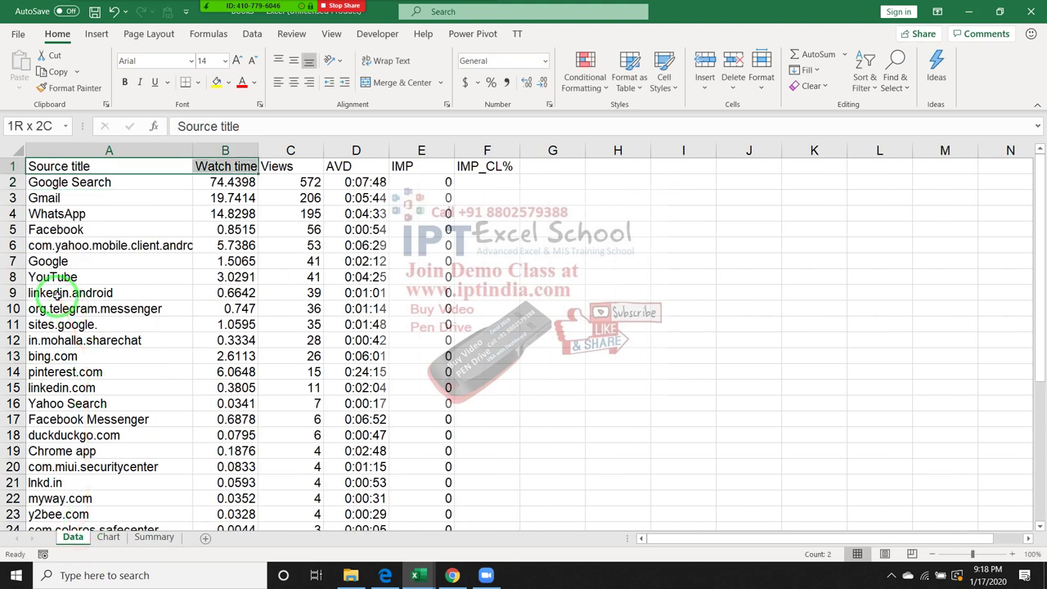
pyautogui.hotkey('shift', 'Right')
pyautogui.hotkey('shift', 'Right')
pyautogui.hotkey('shift', 'Right')
pyautogui.hotkey('ctrl', 'c')
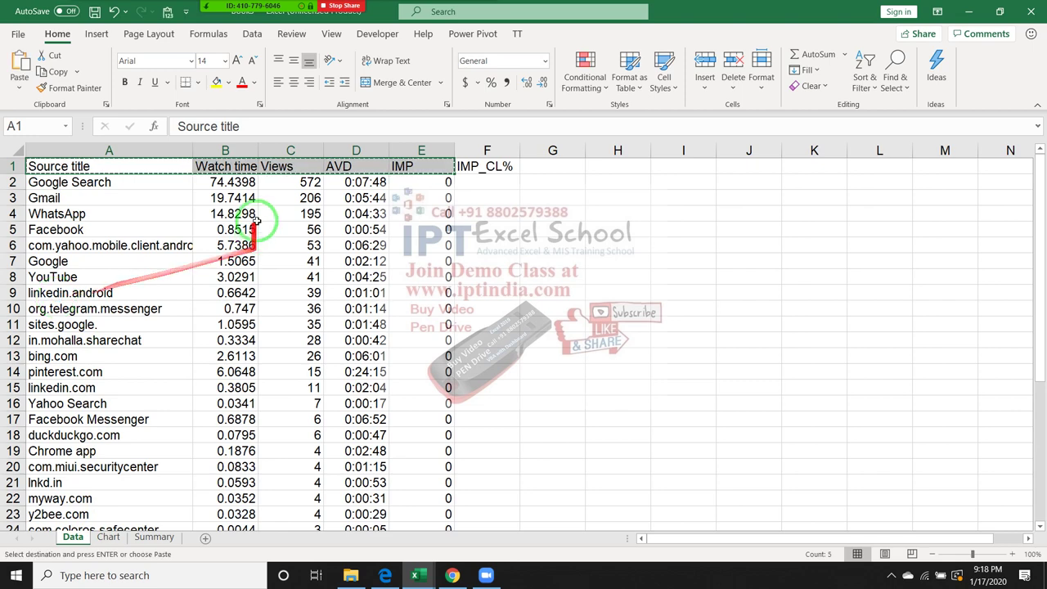
# Paste the headers into Summary row 14 beneath Top 5, then go back to Data
pyautogui.moveTo(291, 168); pyautogui.dragTo(268, 269)
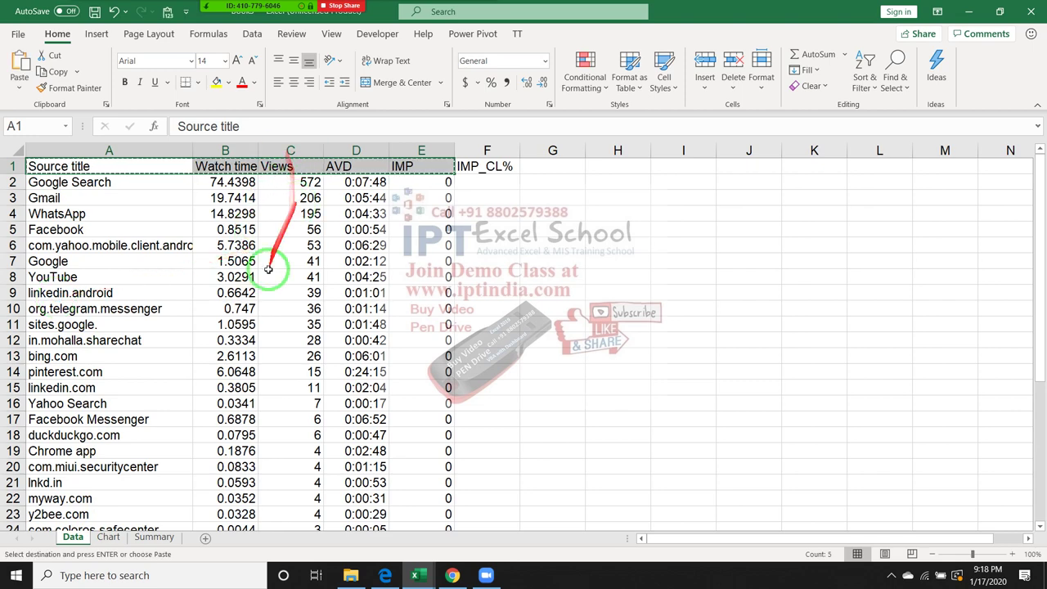
pyautogui.click(146, 537)
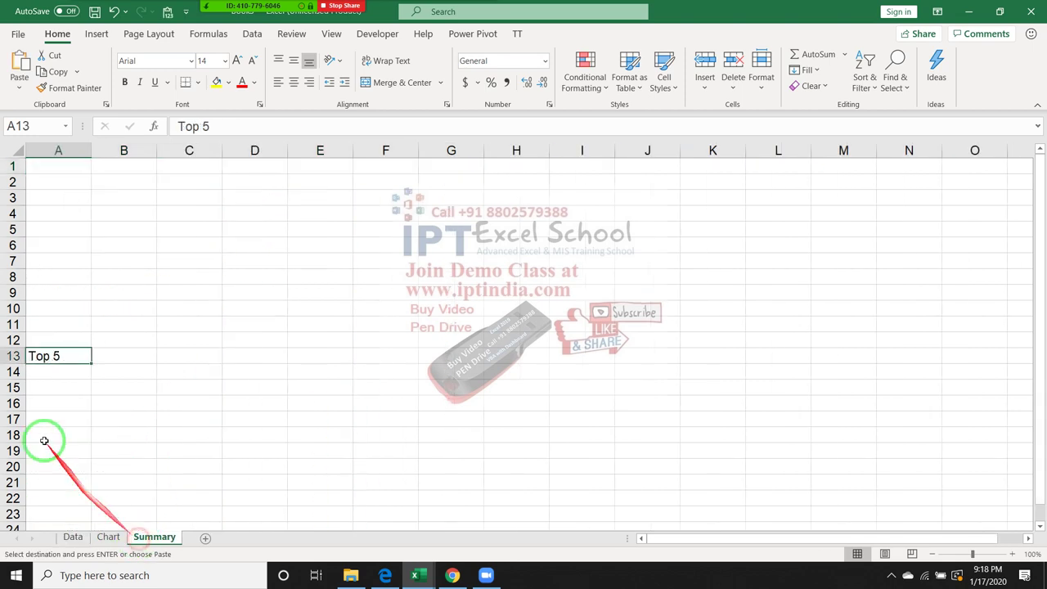
pyautogui.click(45, 369)
pyautogui.hotkey('ctrl', 'v')
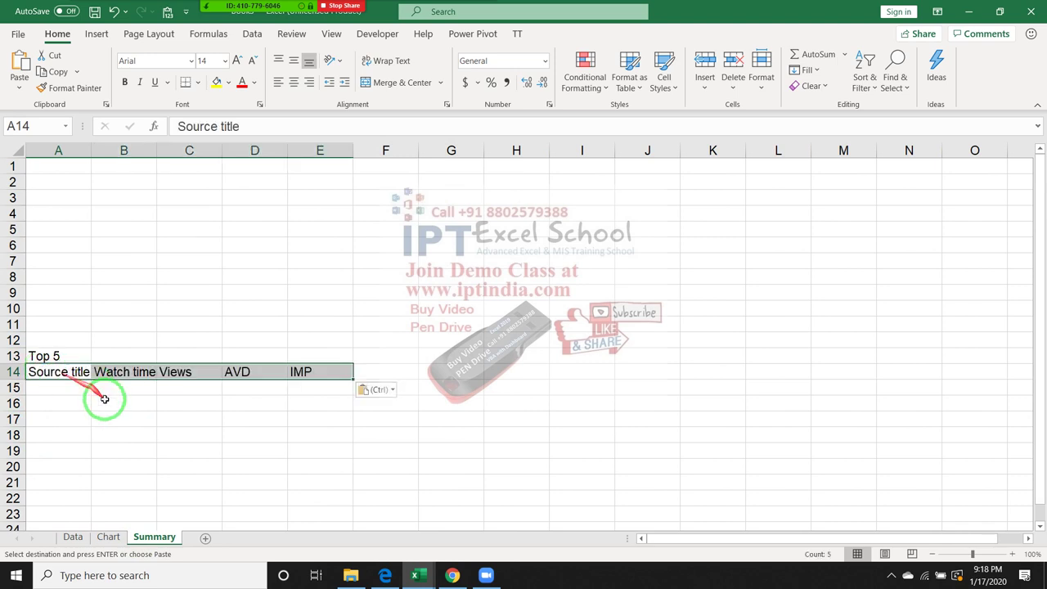
pyautogui.click(113, 417)
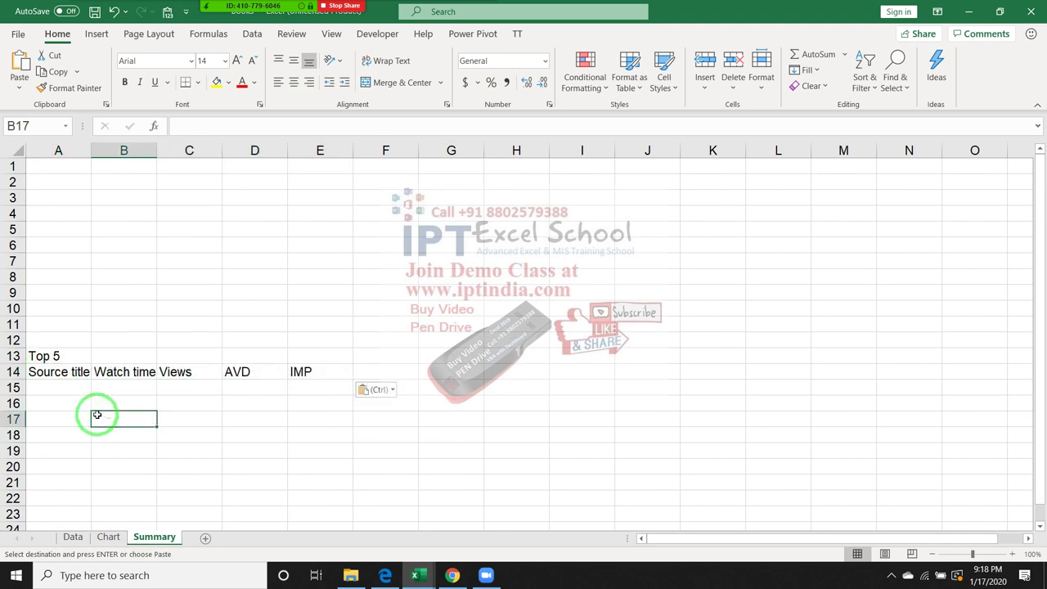
pyautogui.click(68, 388)
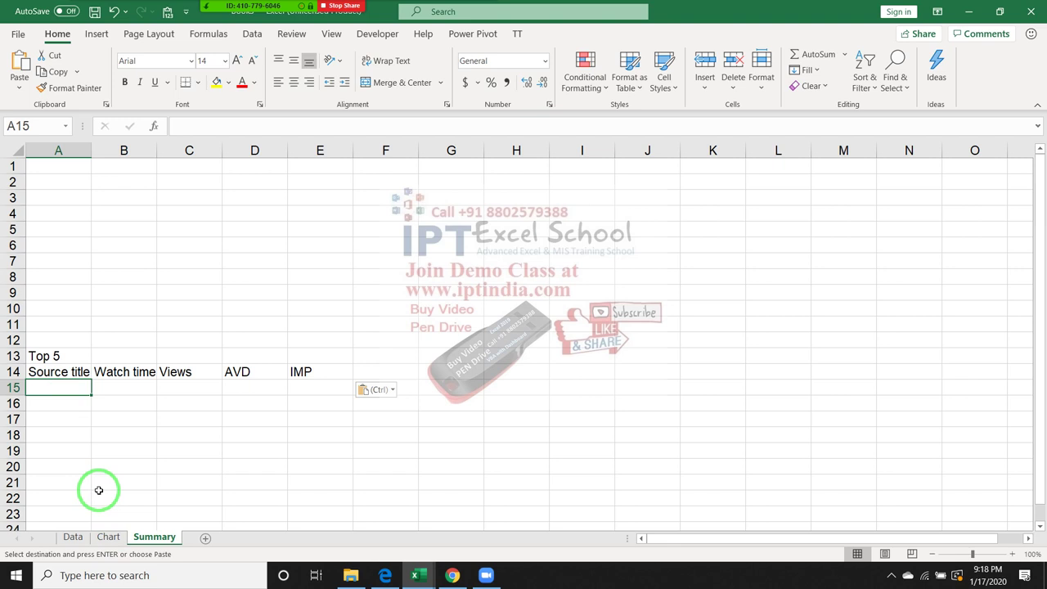
pyautogui.click(73, 537)
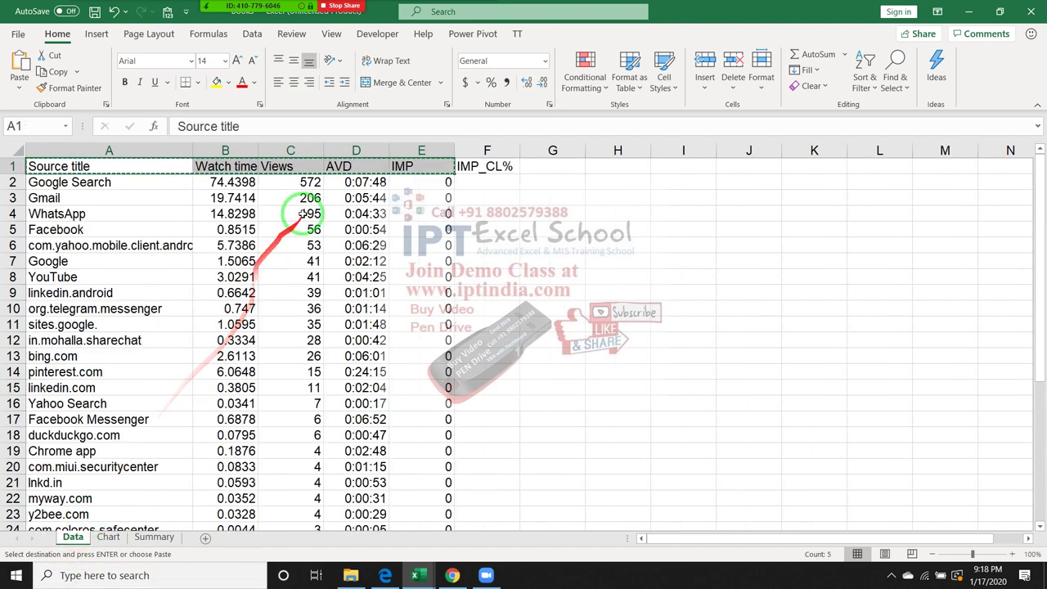
# Discard a trial heading in G1 and move to cell G2 beside the IMP_CL% column
pyautogui.moveTo(305, 182); pyautogui.dragTo(305, 201)
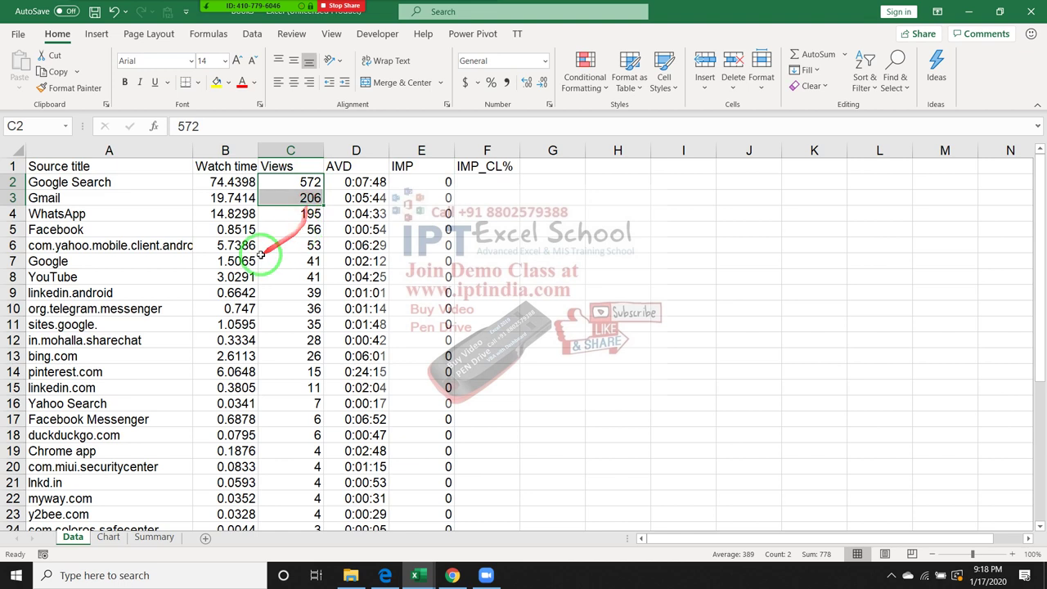
pyautogui.click(296, 214)
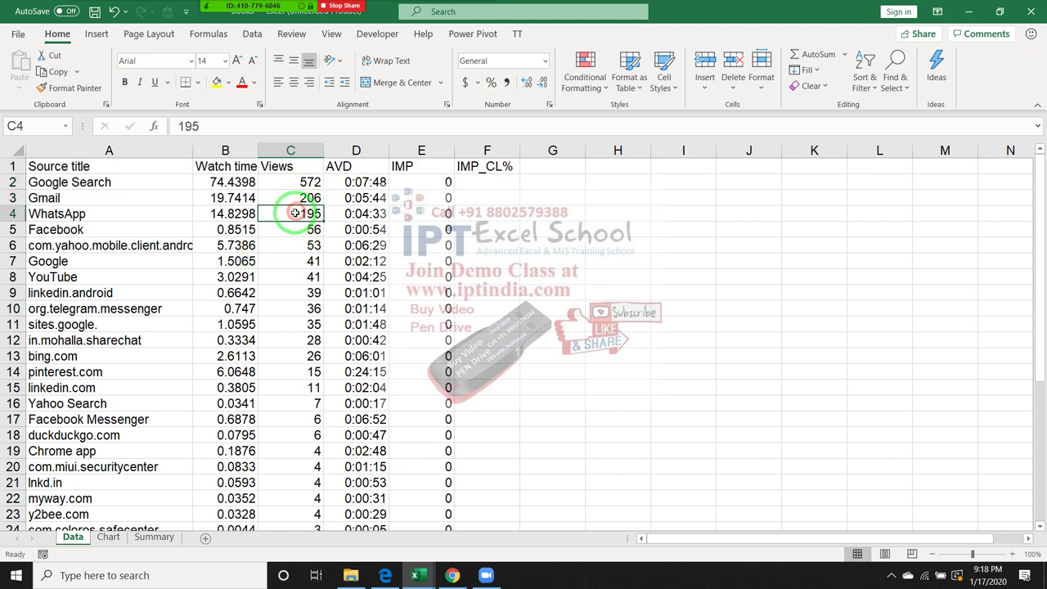
pyautogui.click(536, 166)
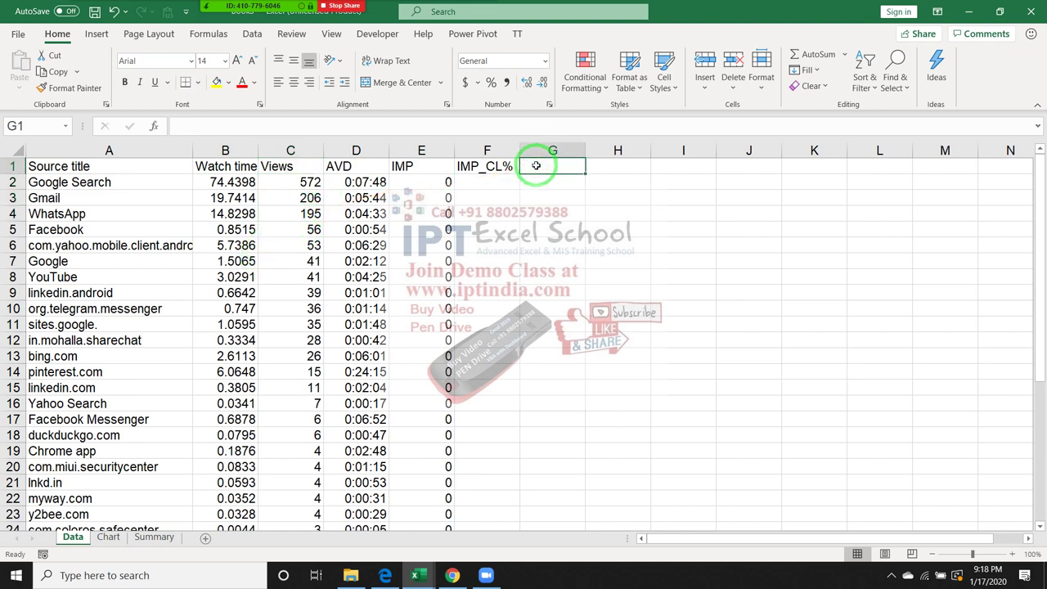
pyautogui.write('Pos')
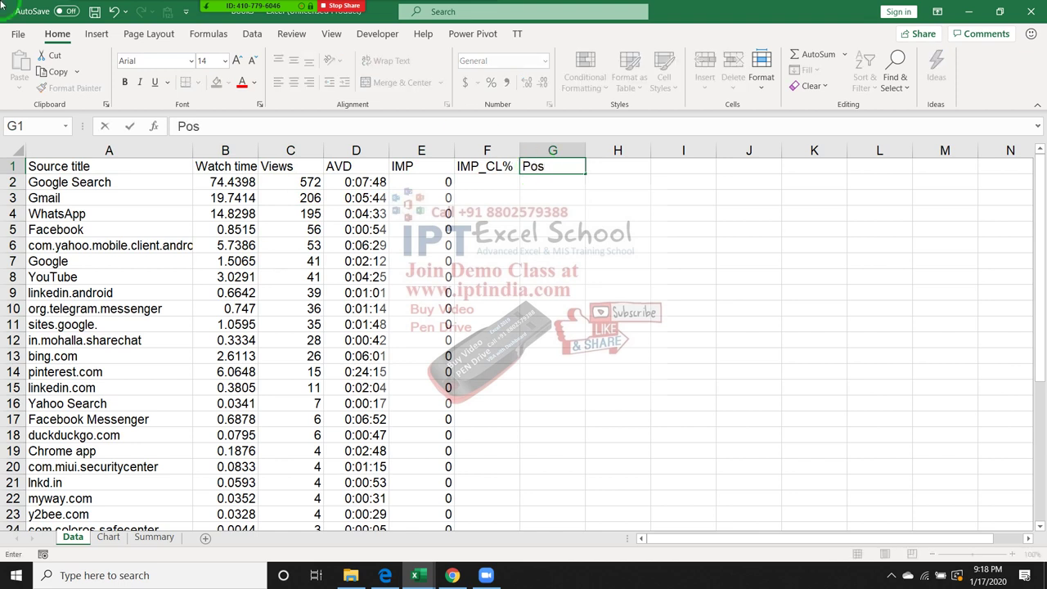
pyautogui.press('Escape')
pyautogui.press('Down')
pyautogui.press('Left')
pyautogui.press('Left')
pyautogui.press('Left')
pyautogui.press('Left')
pyautogui.press('Right')
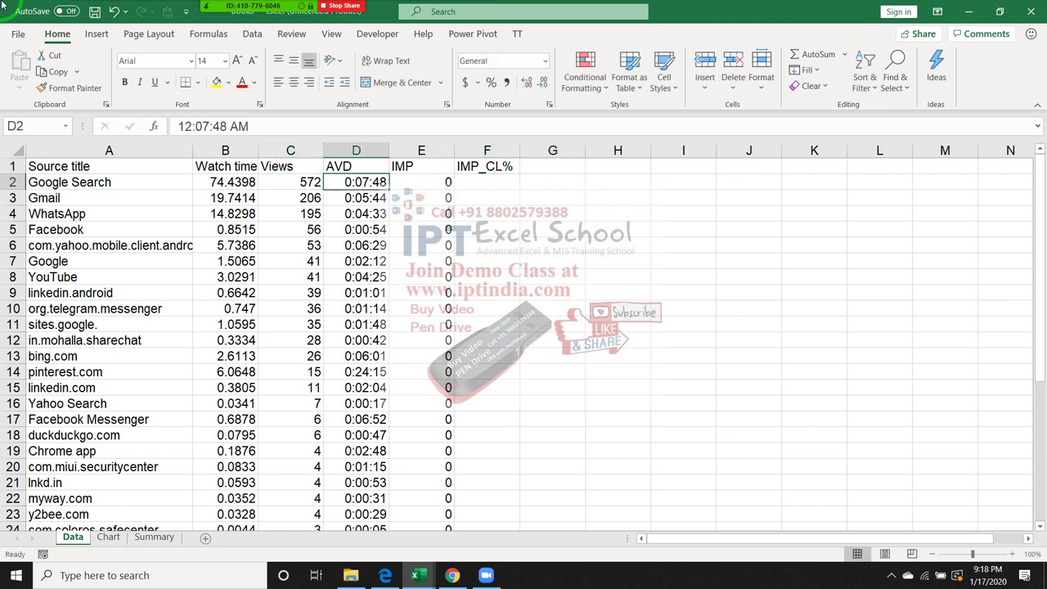
pyautogui.press('Right')
pyautogui.press('Right')
pyautogui.press('Right')
pyautogui.write('=')
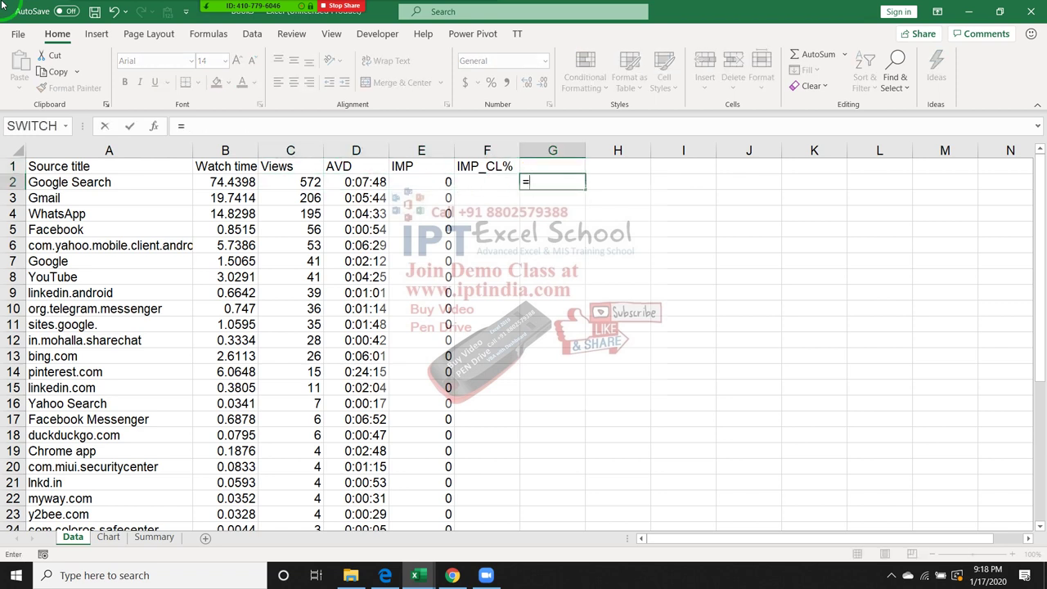
pyautogui.press('Left')
pyautogui.press('Left')
pyautogui.press('Left')
pyautogui.press('Left')
pyautogui.press('Left')
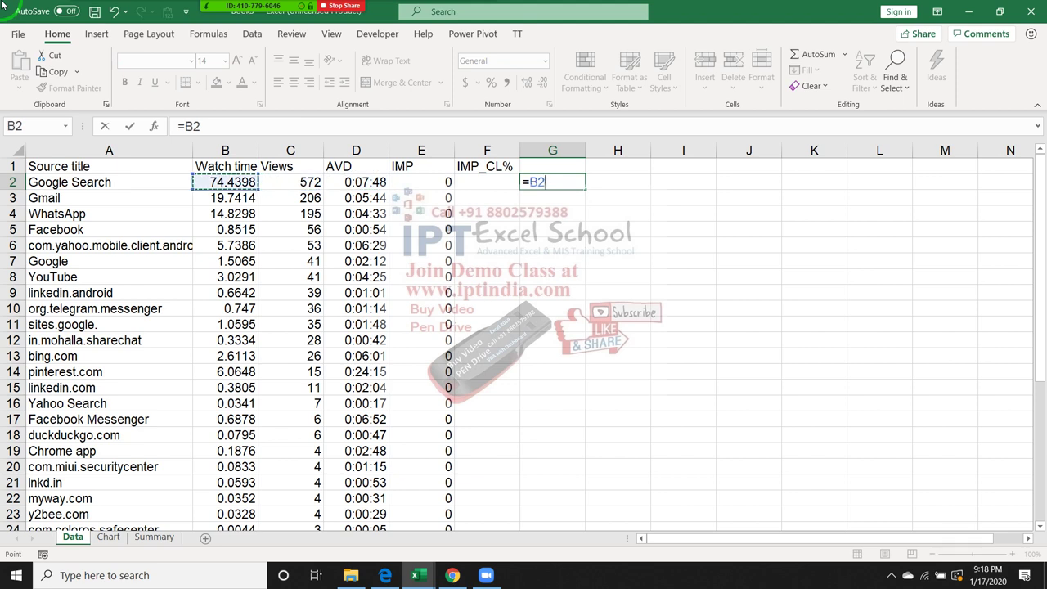
pyautogui.write('+')
pyautogui.write('row')
pyautogui.press('Tab')
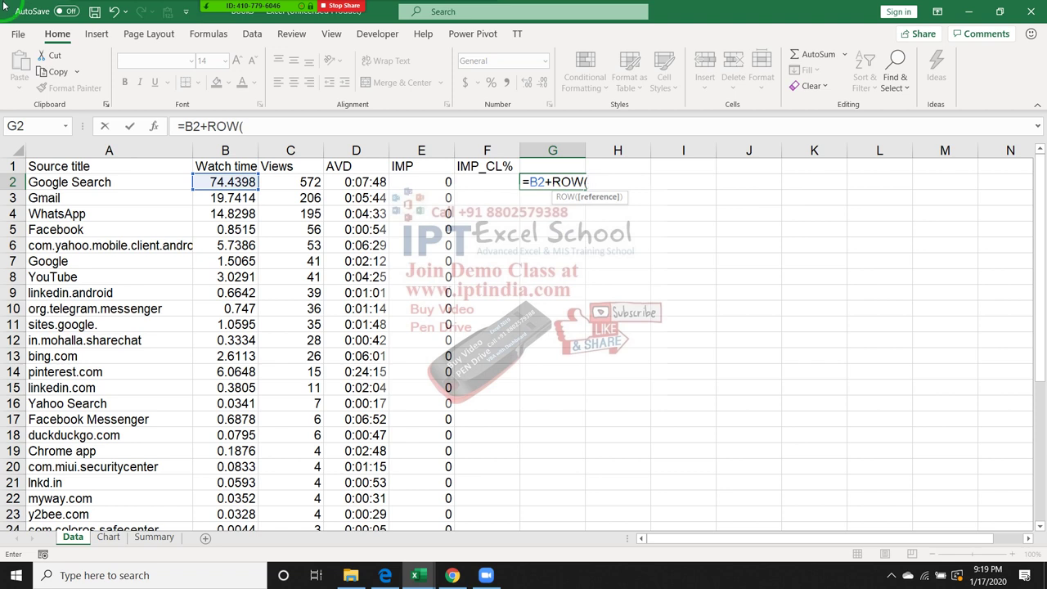
pyautogui.write(')')
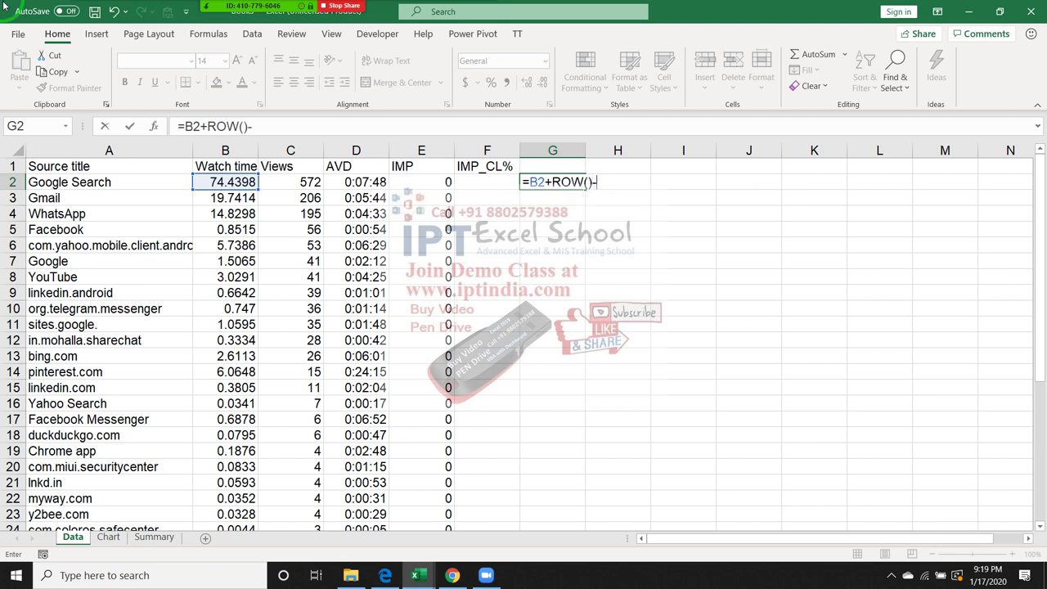
pyautogui.write('/1')
pyautogui.write('0000000')
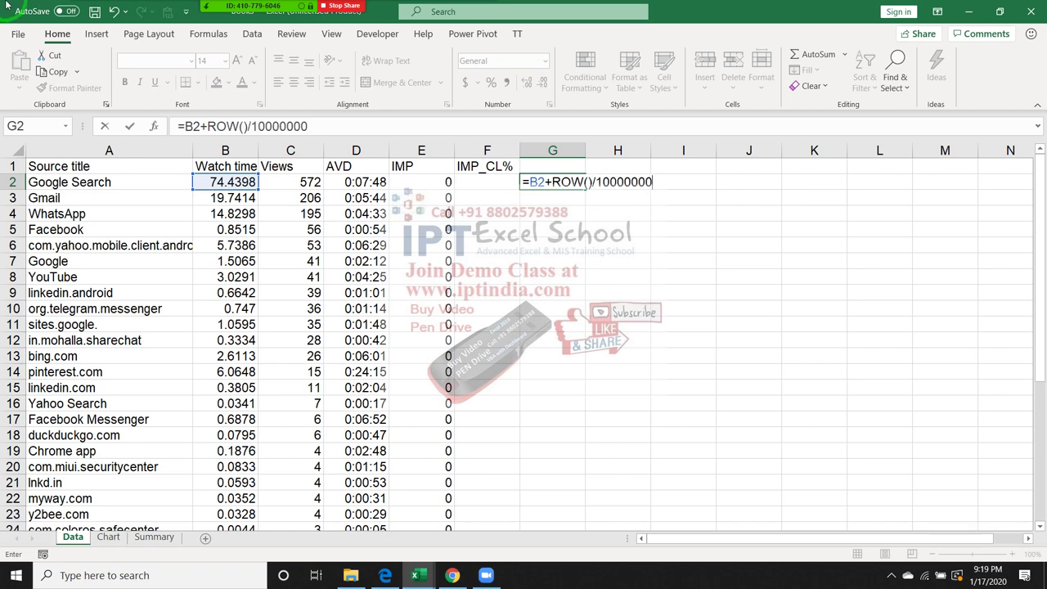
pyautogui.write('000')
pyautogui.hotkey('ctrl', 'Return')
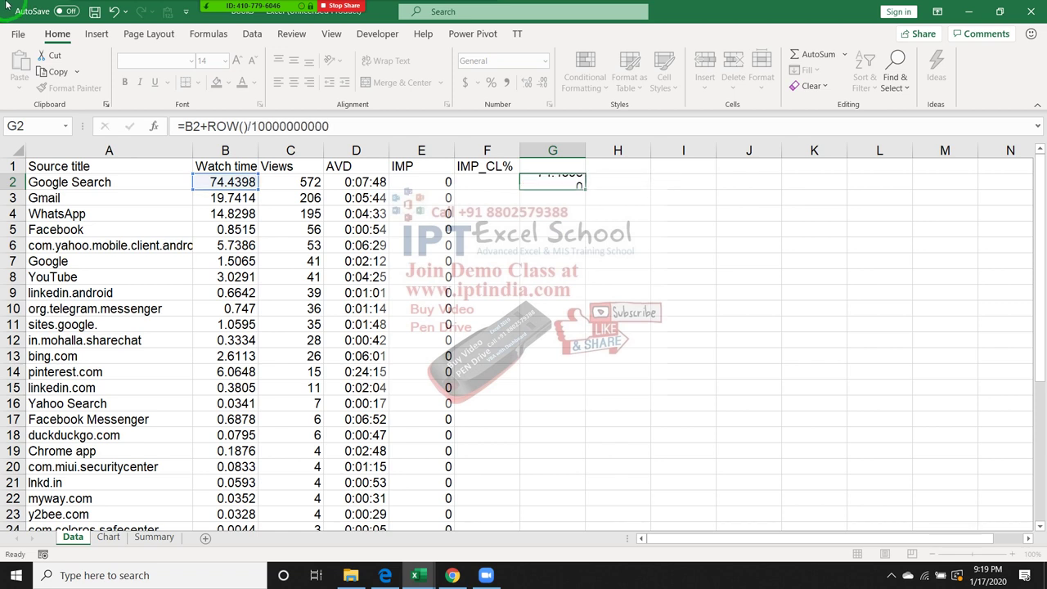
pyautogui.click(245, 180)
pyautogui.doubleClick(584, 181)
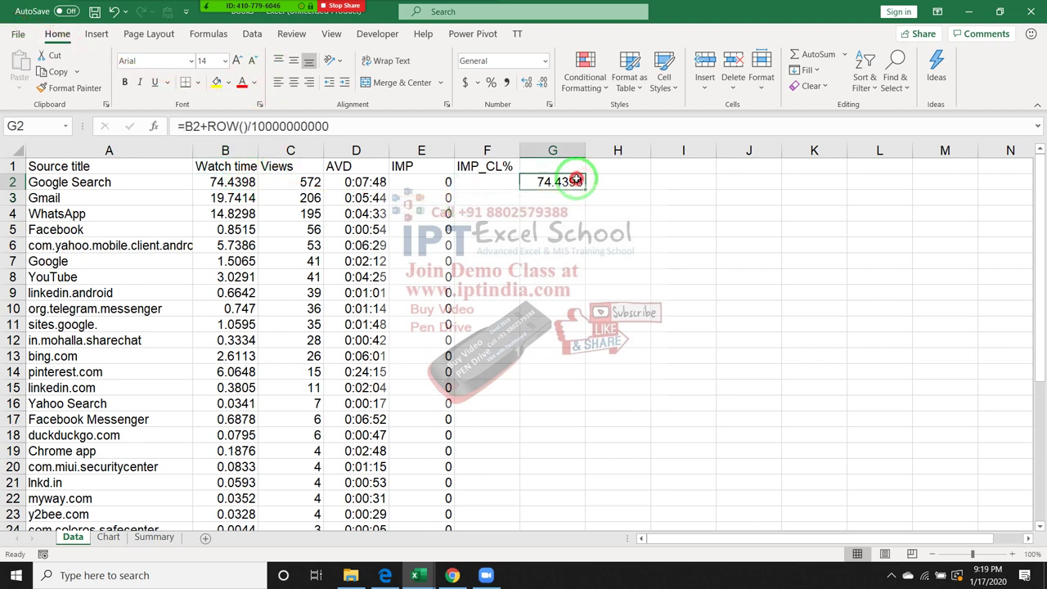
pyautogui.click(296, 197)
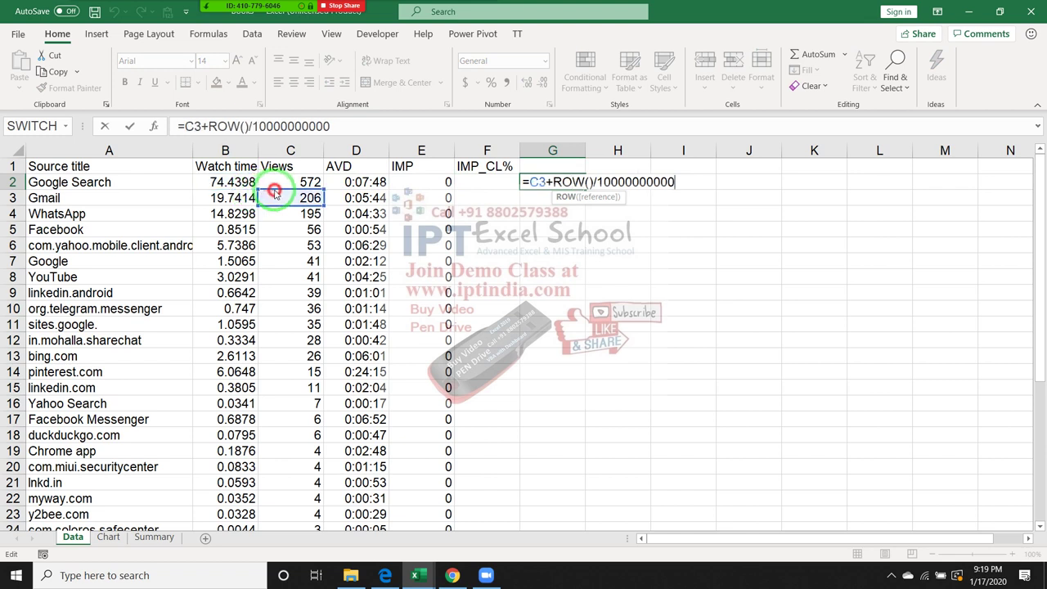
pyautogui.click(291, 181)
pyautogui.press('Return')
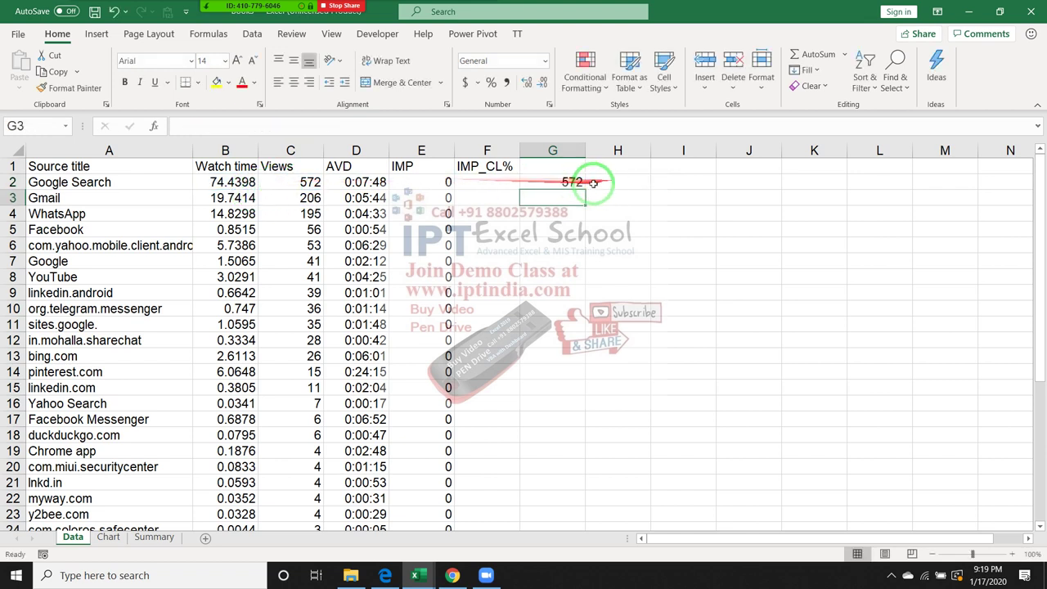
# Format G2 as a number and add two extra decimal places
pyautogui.click(572, 181)
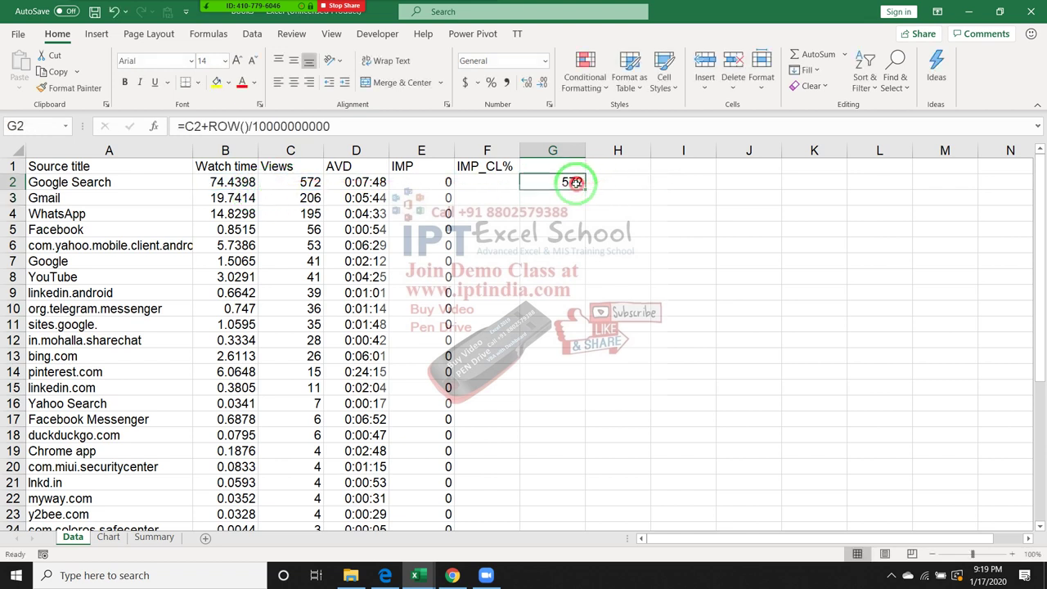
pyautogui.click(526, 83)
pyautogui.click(526, 83)
pyautogui.click(526, 83)
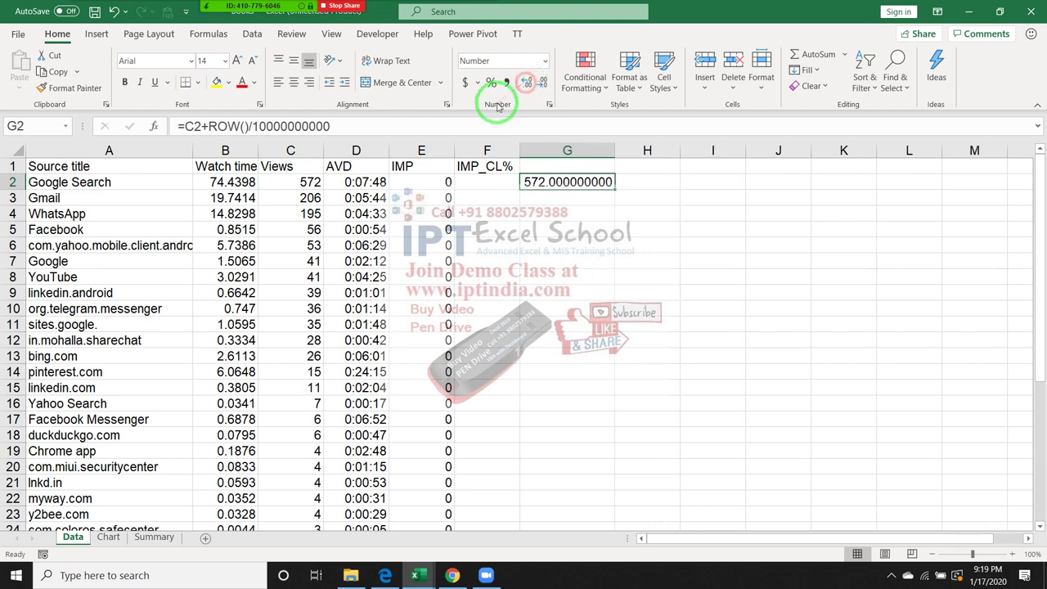
# Temporarily set Gmail's Views in C3 to 572 and copy the G2 formula into G3 to test a tie
pyautogui.click(317, 197)
pyautogui.write('57')
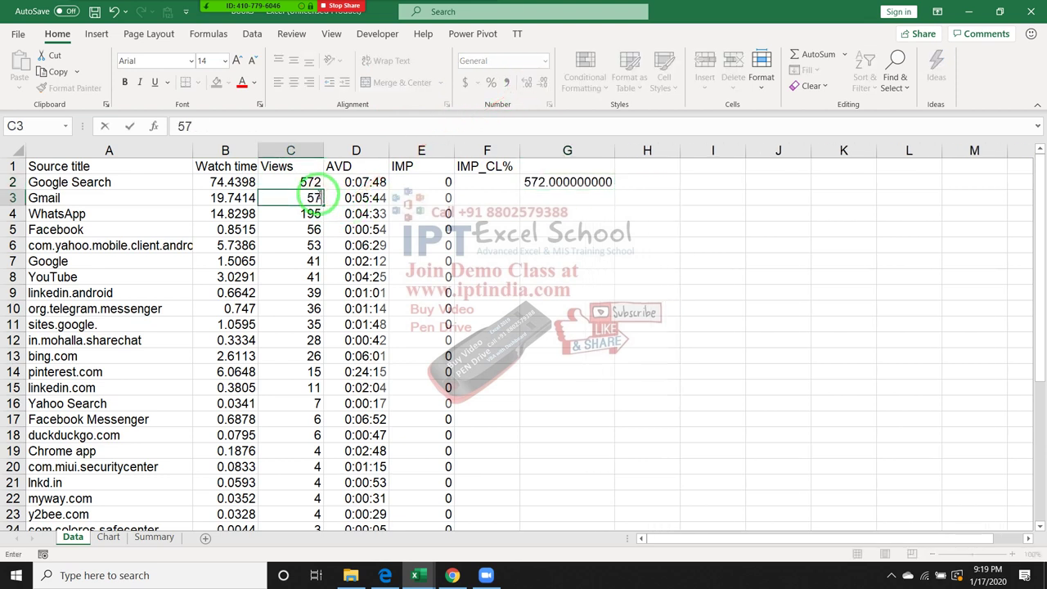
pyautogui.write('2')
pyautogui.press('Return')
pyautogui.click(539, 199)
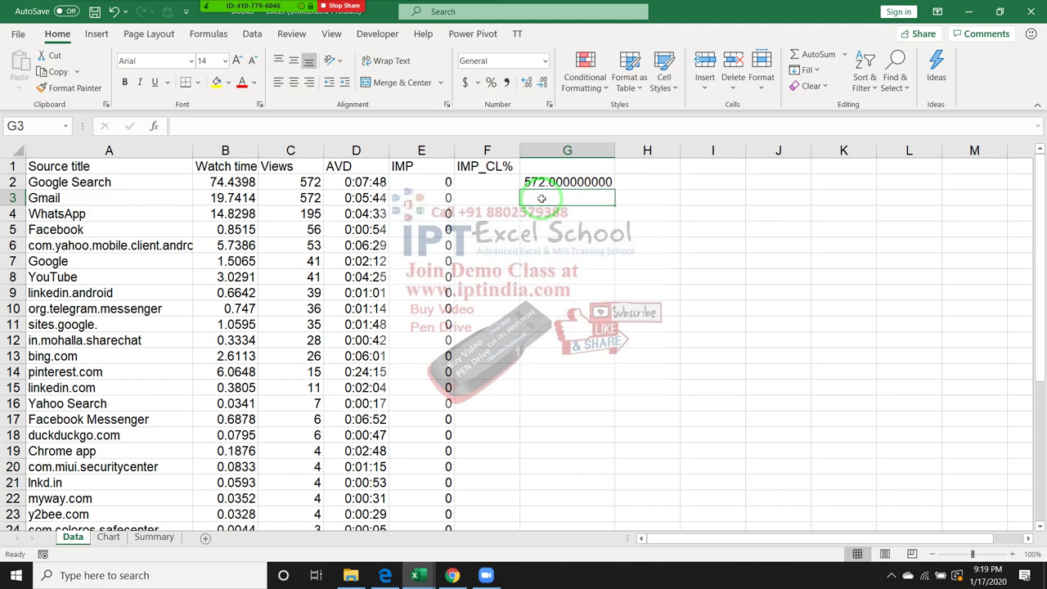
pyautogui.hotkey('ctrl', 'n')
pyautogui.hotkey('ctrl', 'w')
pyautogui.hotkey('ctrl', 'd')
# Adjust the G3 test formula's divisor, then clear G3 and restore Gmail's Views to 206
pyautogui.moveTo(491, 130)
pyautogui.mouseDown()
pyautogui.moveTo(299, 148)
pyautogui.moveTo(363, 125)
pyautogui.mouseUp()
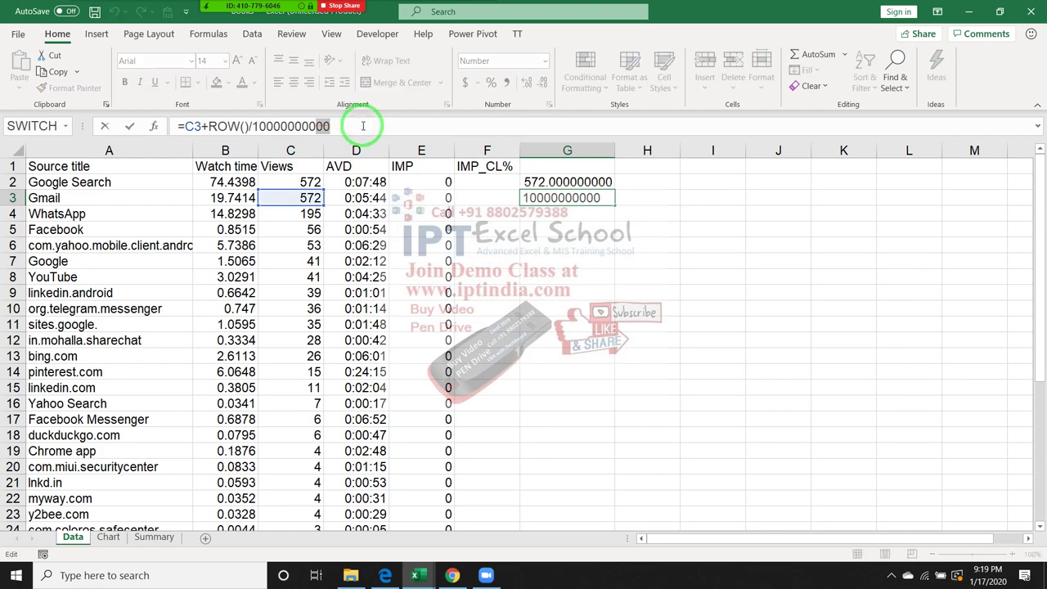
pyautogui.press('BackSpace')
pyautogui.press('Return')
pyautogui.press('Up')
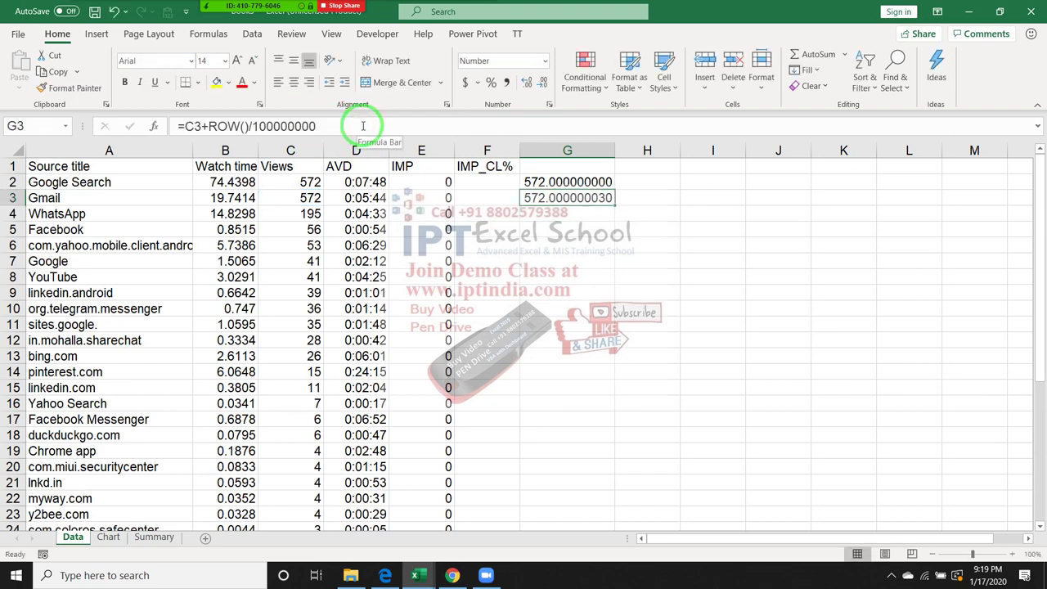
pyautogui.press('Up')
pyautogui.press('Down')
pyautogui.press('Delete')
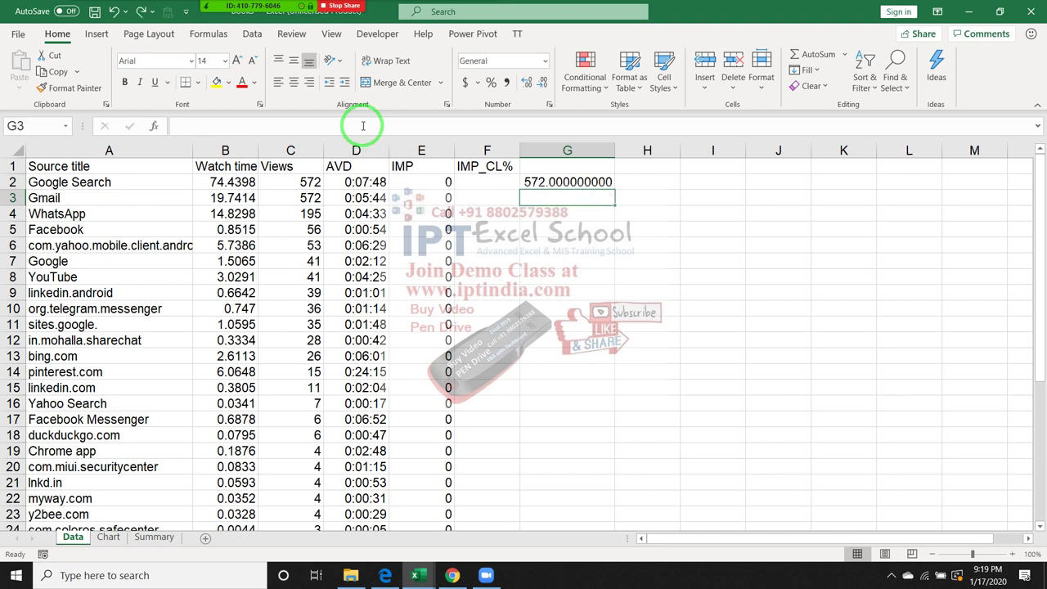
pyautogui.press('Left')
pyautogui.press('Left')
pyautogui.press('Left')
pyautogui.write('206')
pyautogui.hotkey('ctrl', 'Return')
# Fill the G2 tie-breaker formula down column G to row 37
pyautogui.press('Up')
pyautogui.press('Right')
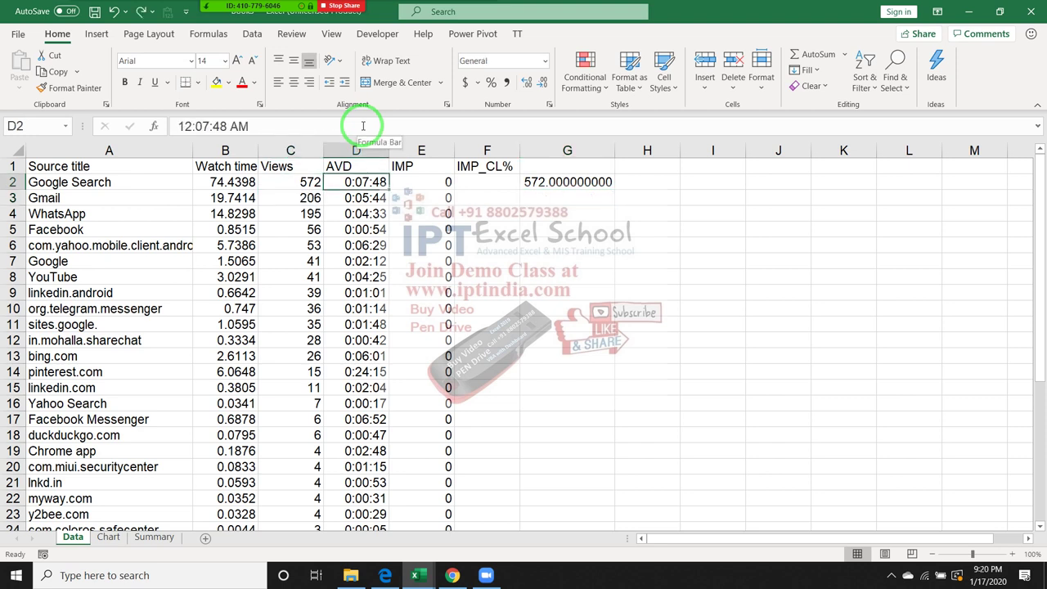
pyautogui.press('Right')
pyautogui.click(544, 182)
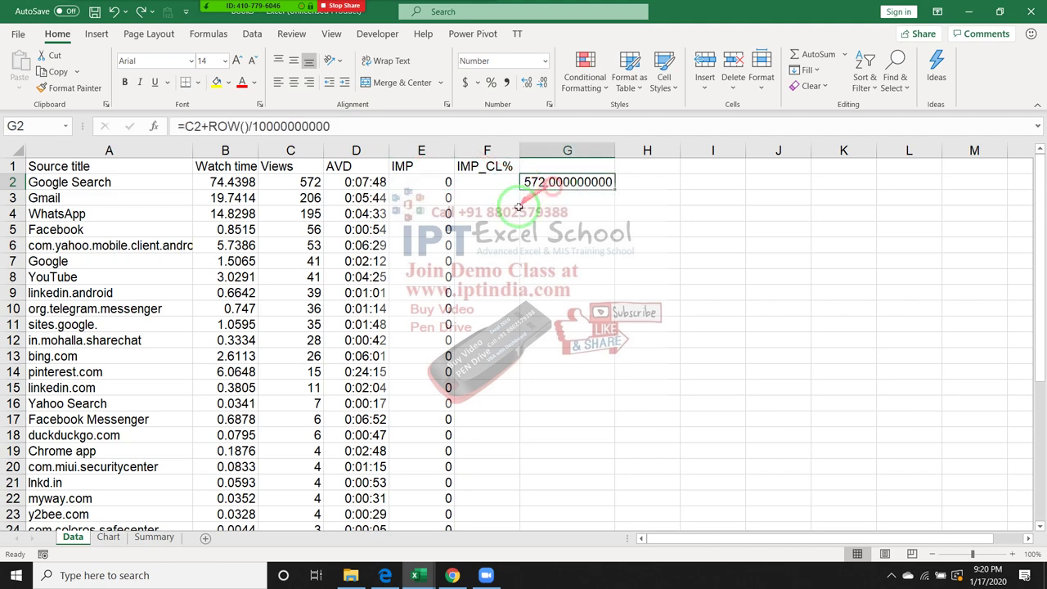
pyautogui.doubleClick(614, 189)
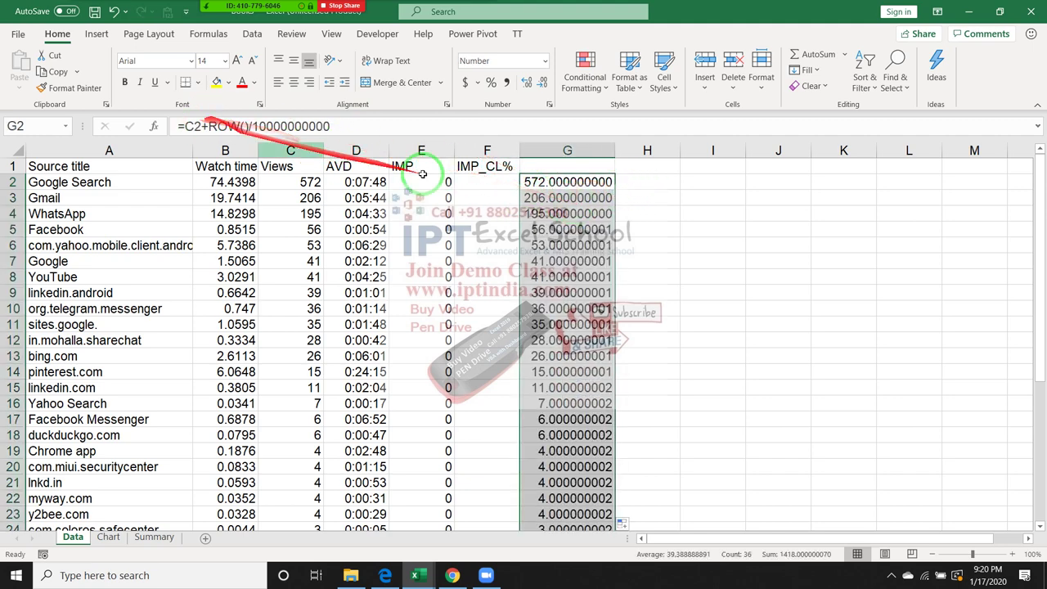
pyautogui.doubleClick(550, 182)
# Select column G and undo a stray 'ali5' entry
pyautogui.press('Escape')
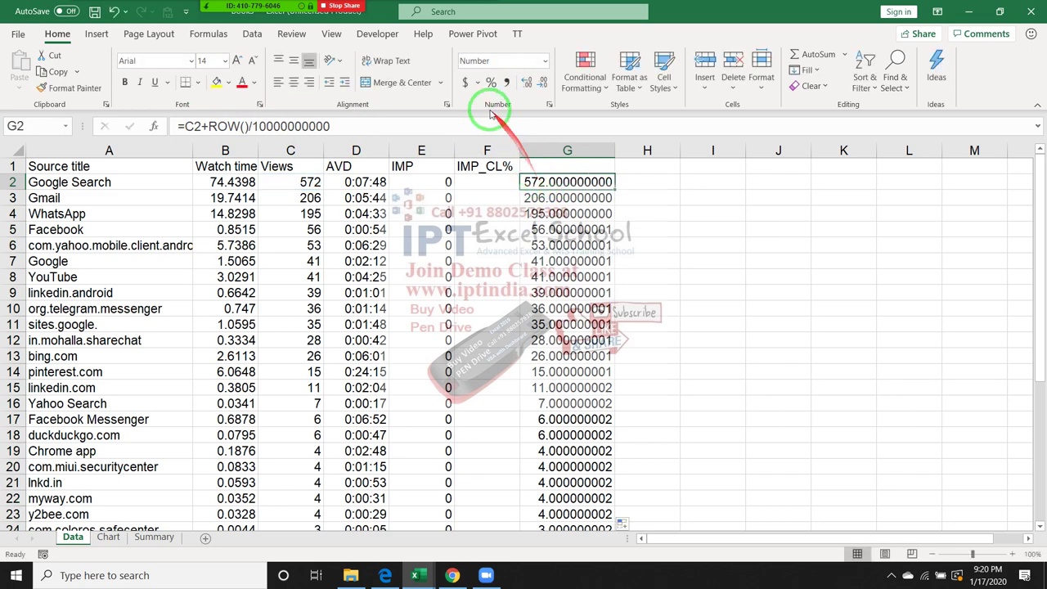
pyautogui.click(538, 144)
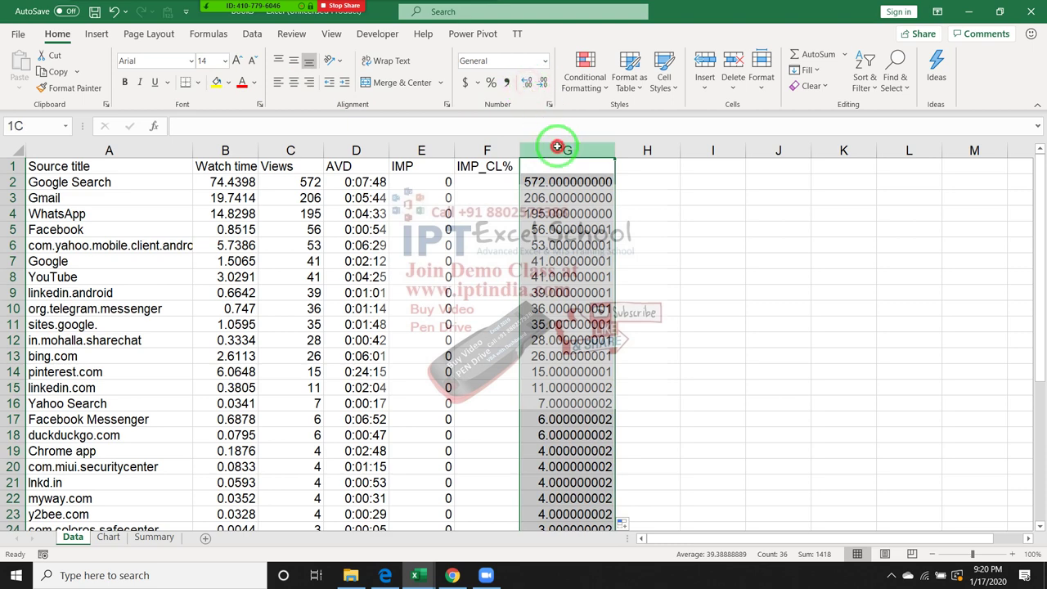
pyautogui.moveTo(561, 147); pyautogui.dragTo(716, 253)
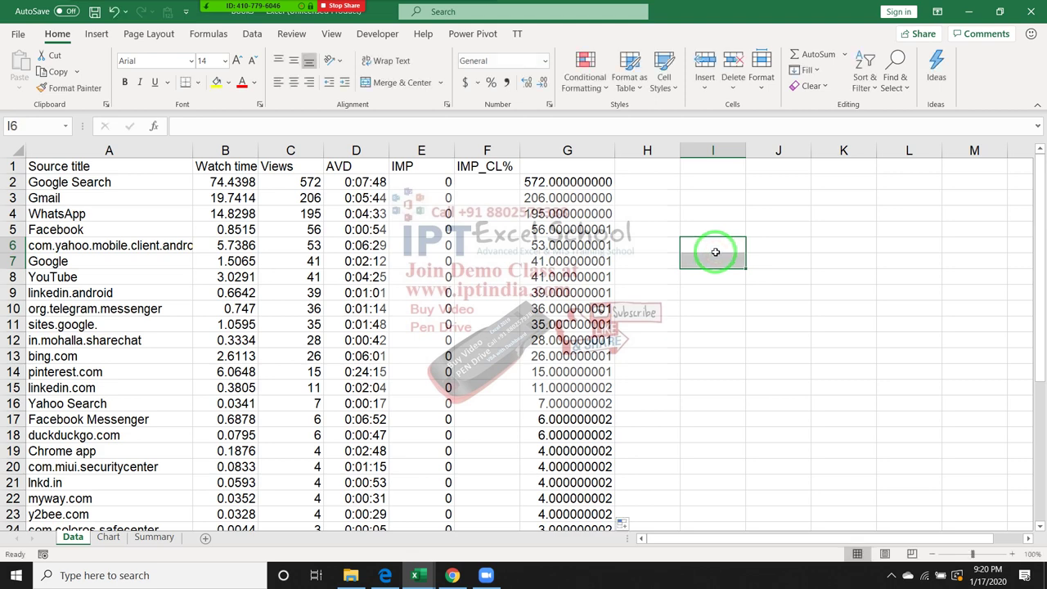
pyautogui.click(686, 304)
pyautogui.write('ali5')
pyautogui.press('Return')
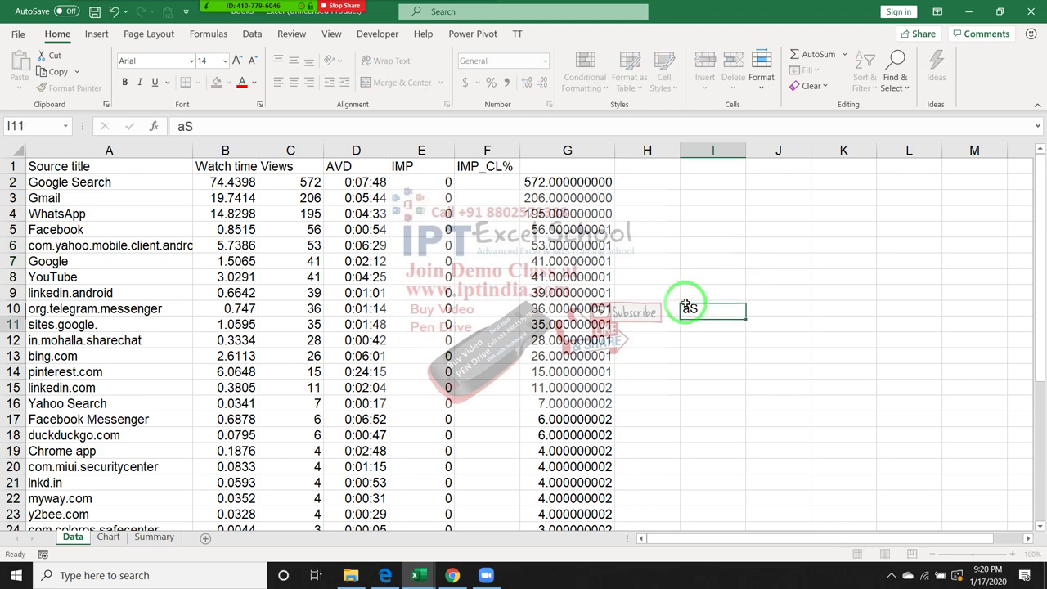
pyautogui.hotkey('ctrl', 'z')
# Format column G as Number with 0 decimal places and autofit its width
pyautogui.click(567, 151)
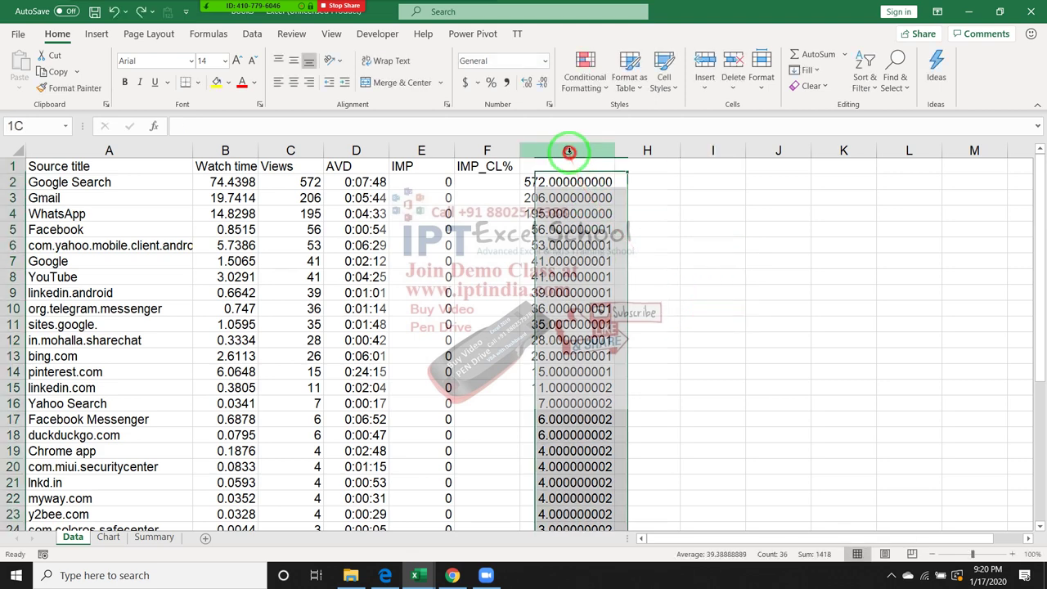
pyautogui.click(526, 84)
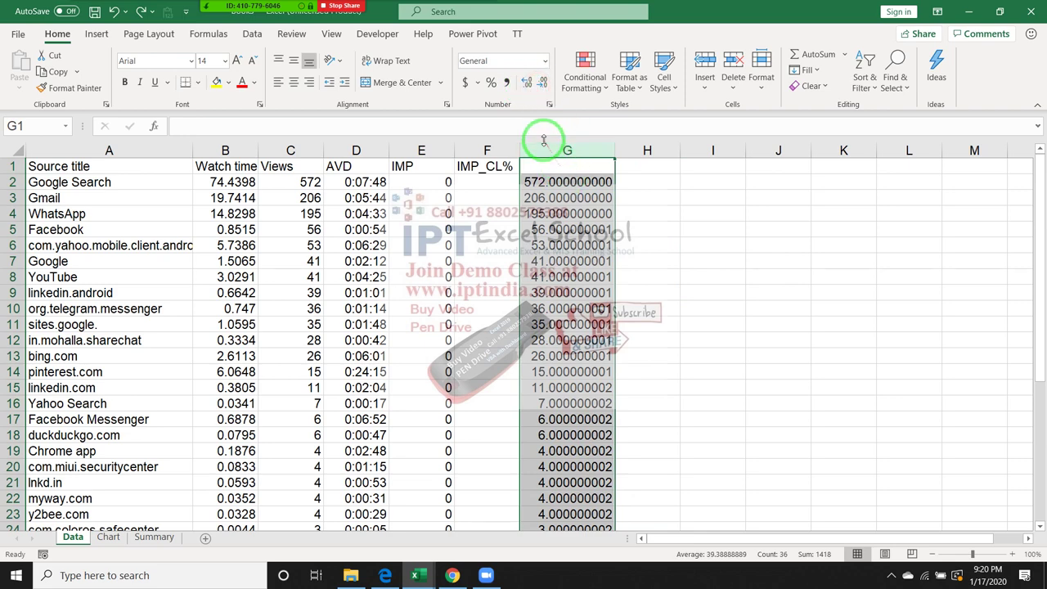
pyautogui.rightClick(565, 182)
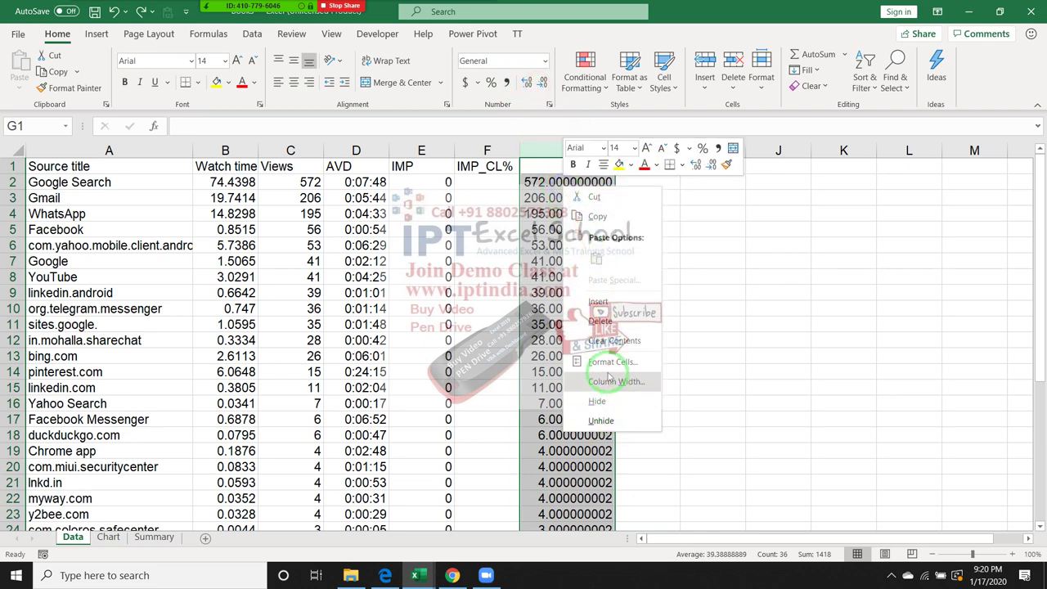
pyautogui.click(603, 361)
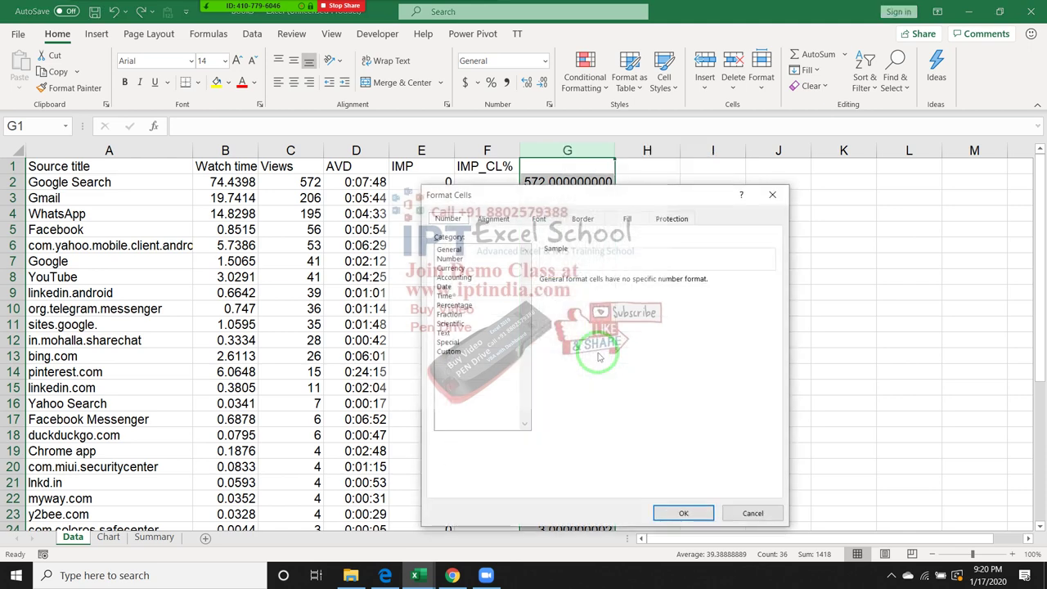
pyautogui.click(451, 259)
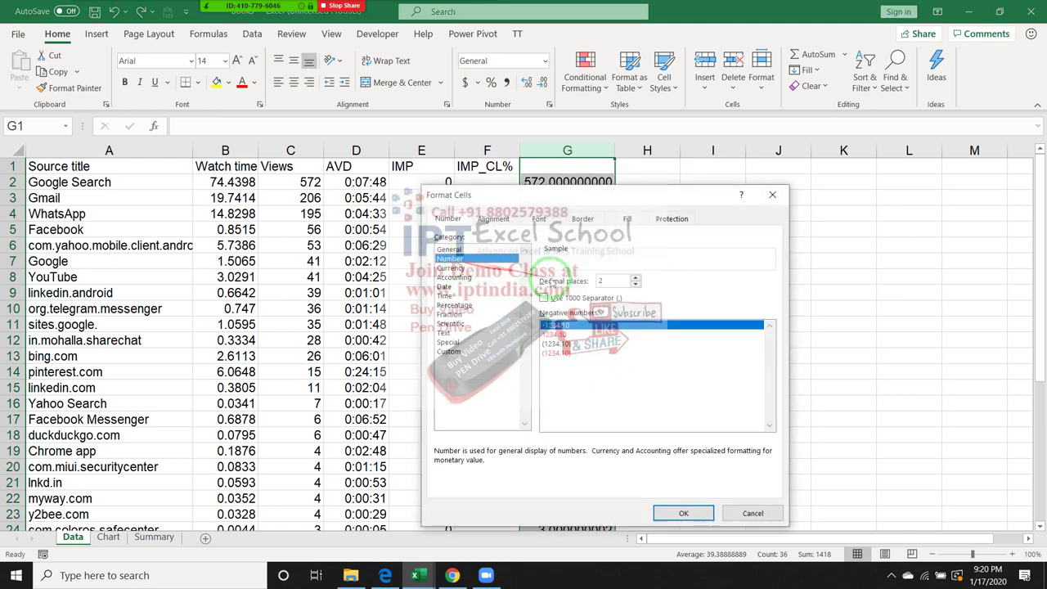
pyautogui.click(605, 280)
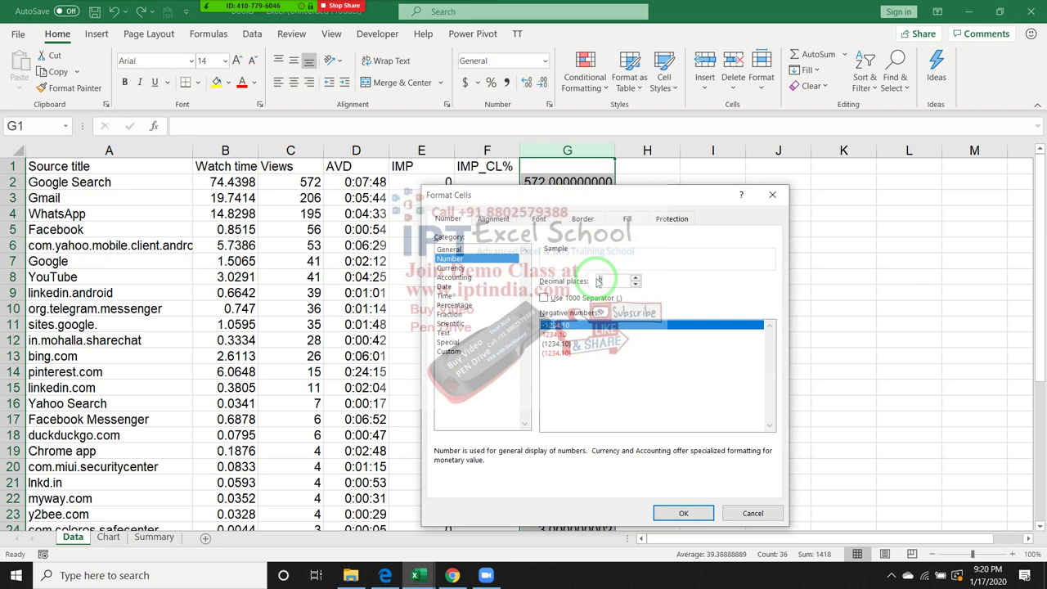
pyautogui.write('0')
pyautogui.click(690, 509)
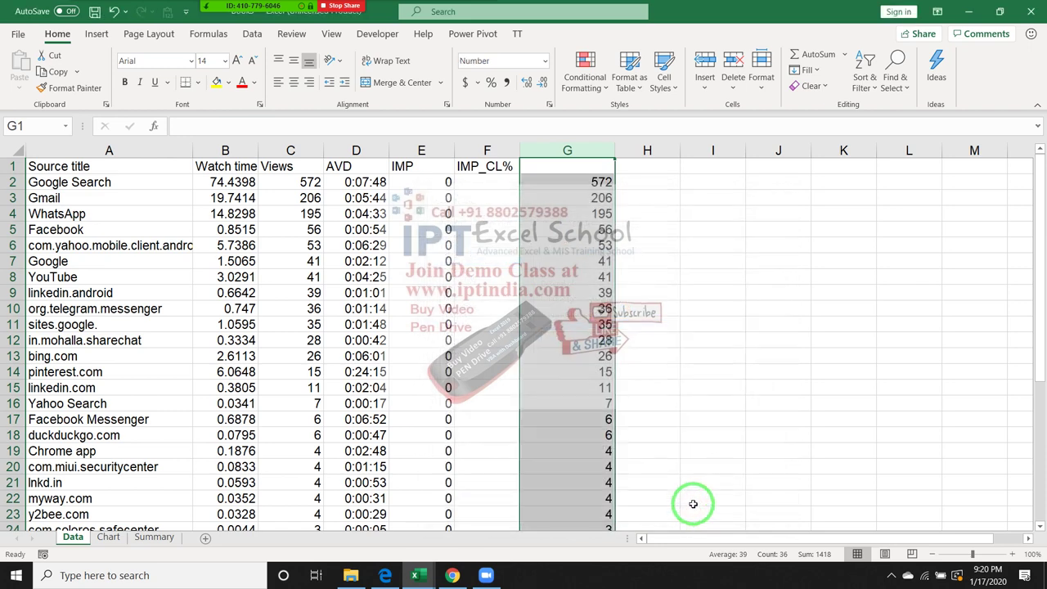
pyautogui.click(664, 324)
pyautogui.doubleClick(617, 151)
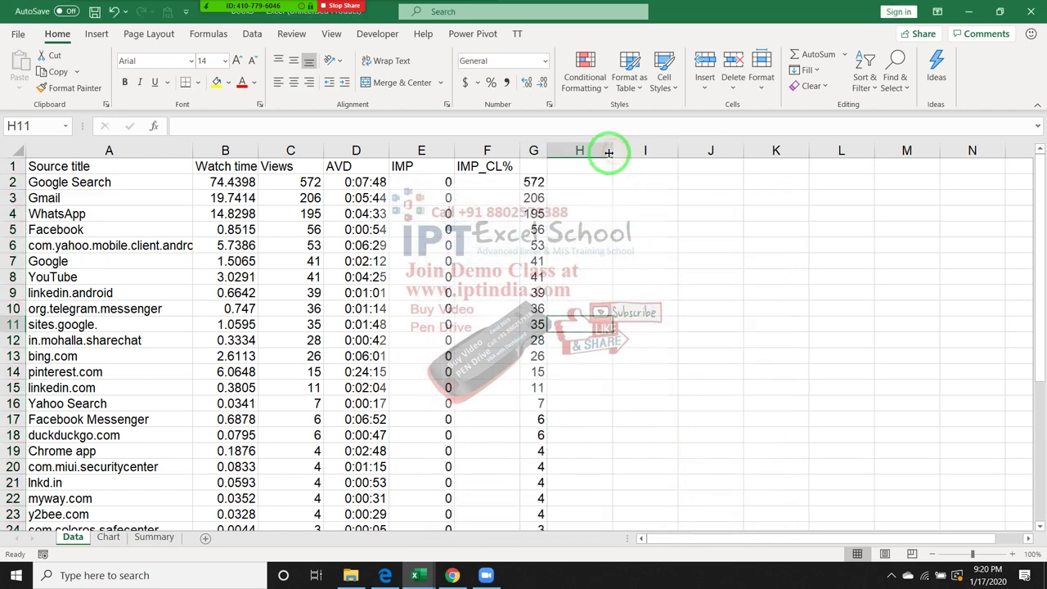
pyautogui.click(533, 182)
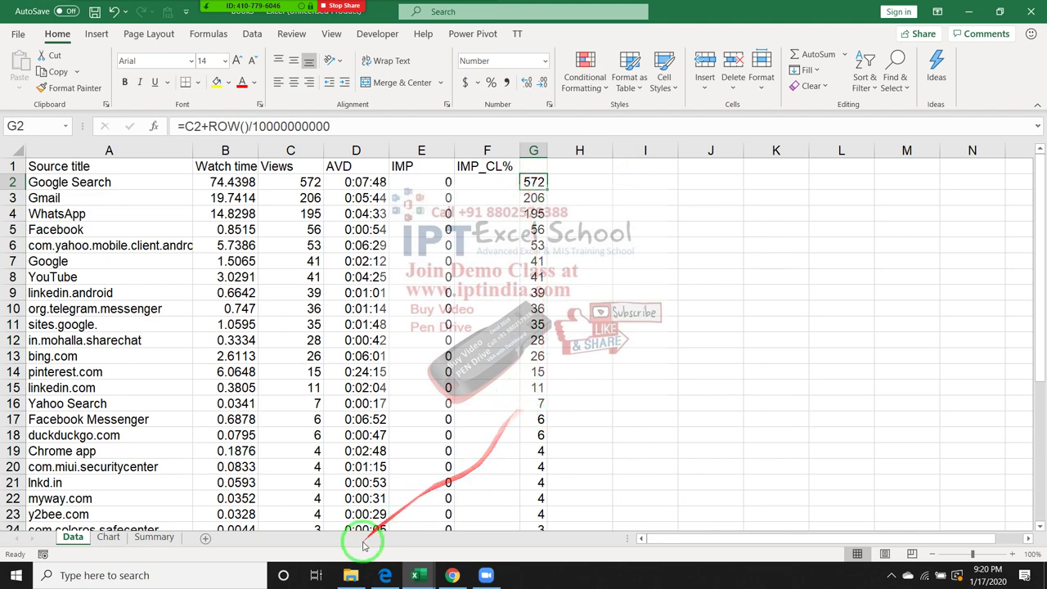
# On the Summary sheet, start an OFFSET formula in A15 anchored at Data!A1
pyautogui.click(163, 538)
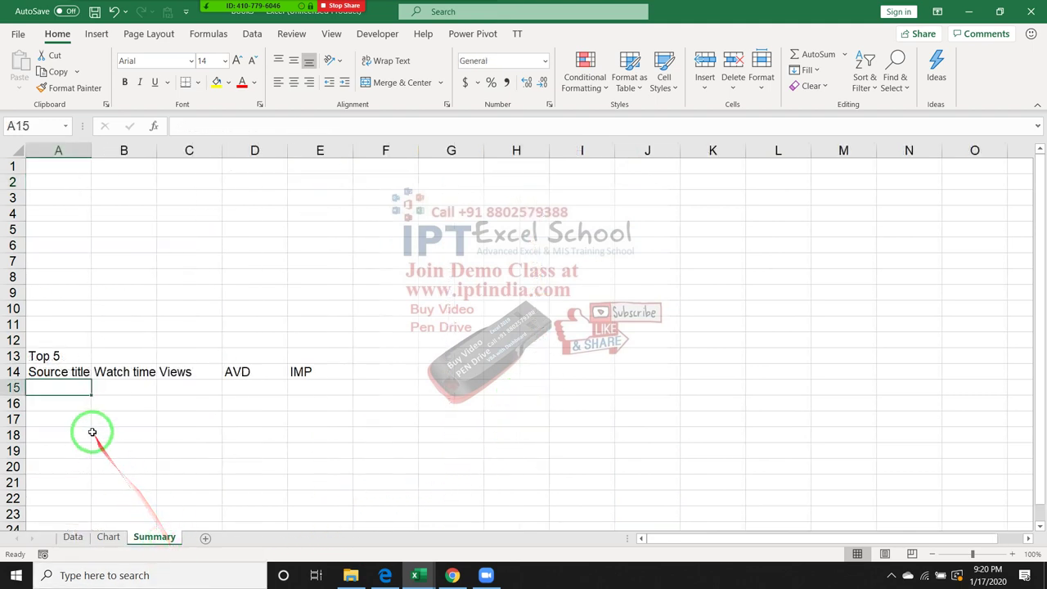
pyautogui.write('=')
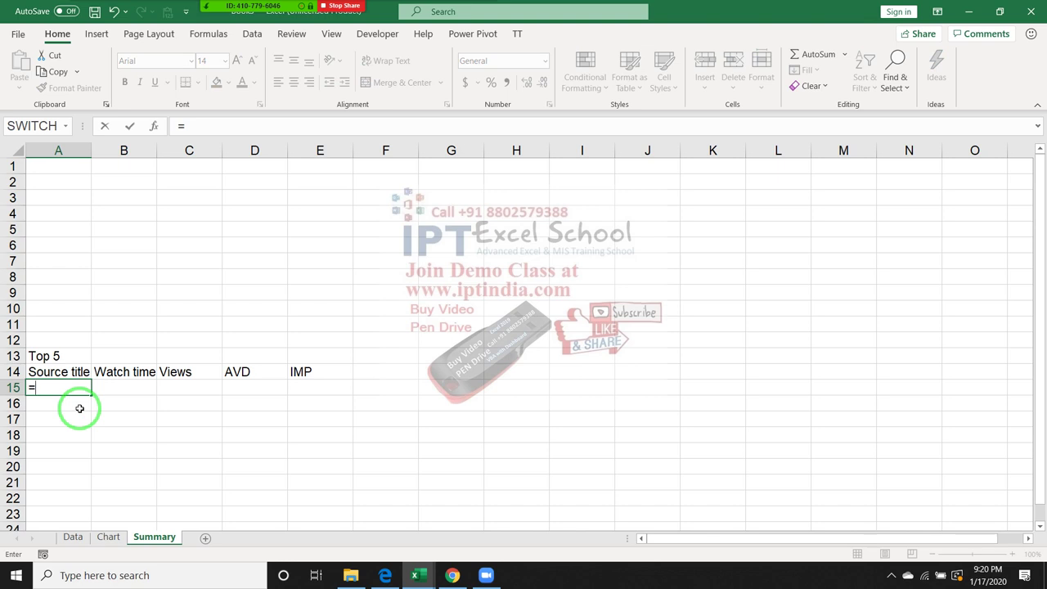
pyautogui.write('m')
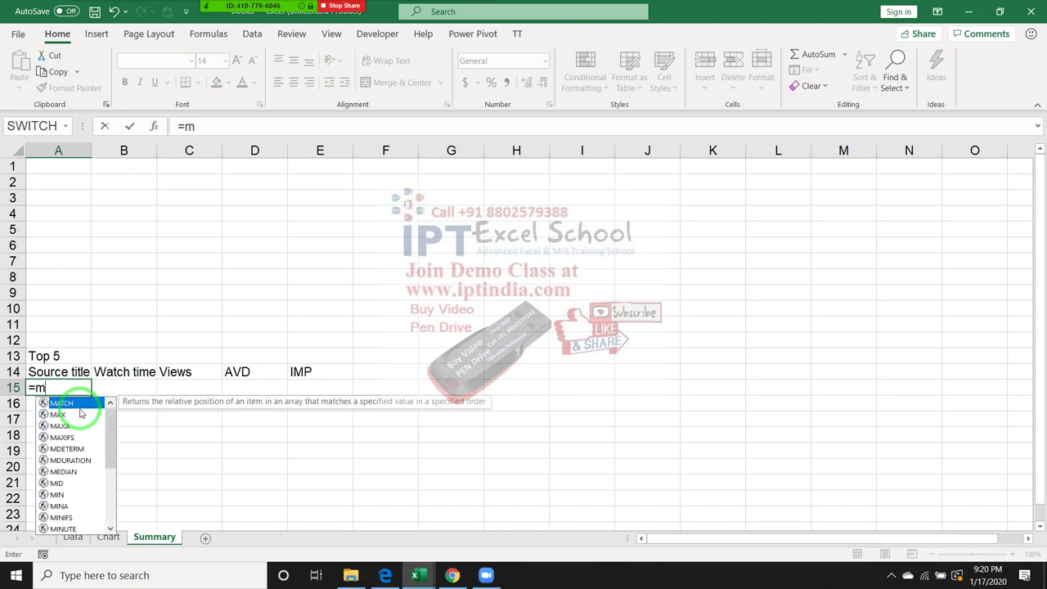
pyautogui.press('BackSpace')
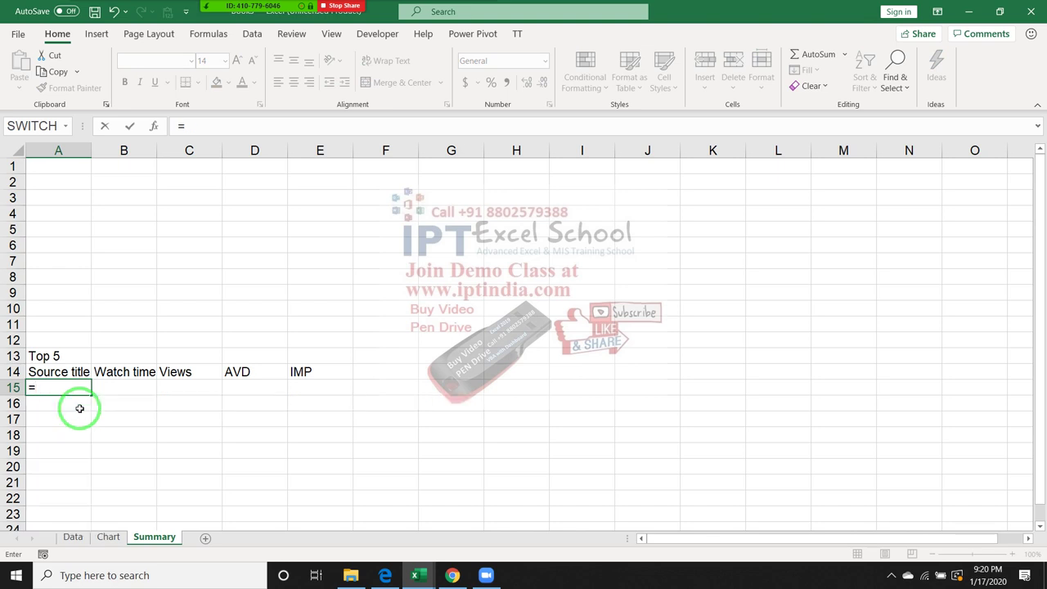
pyautogui.write('of')
pyautogui.press('Tab')
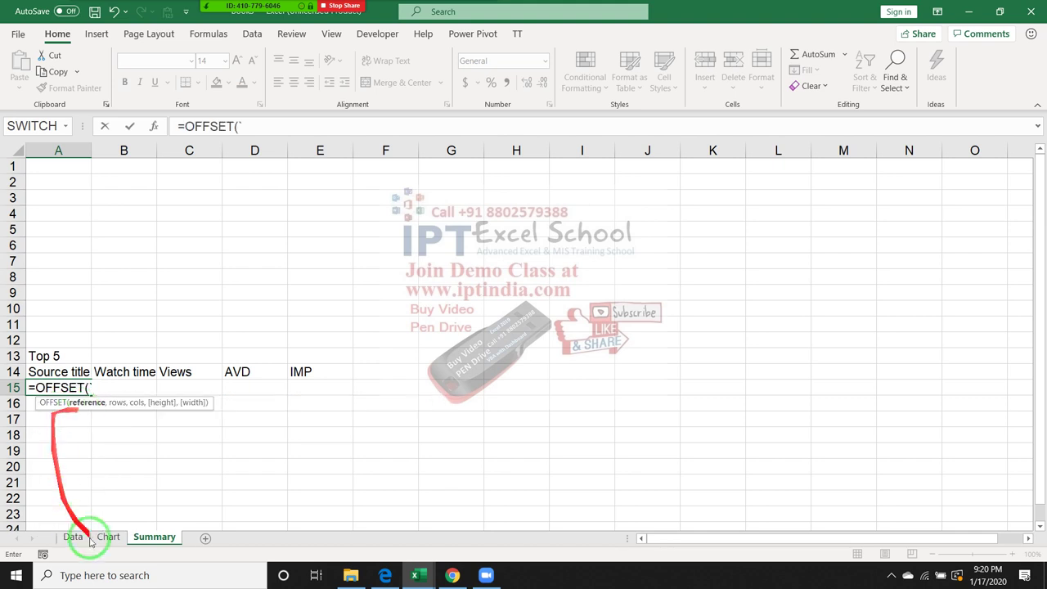
pyautogui.click(84, 539)
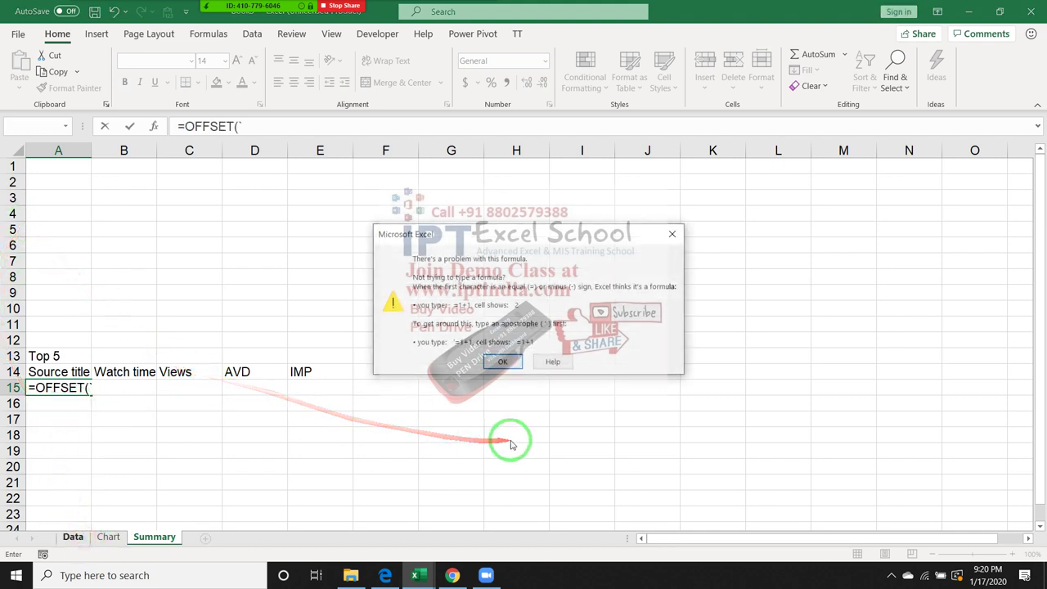
pyautogui.press('Return')
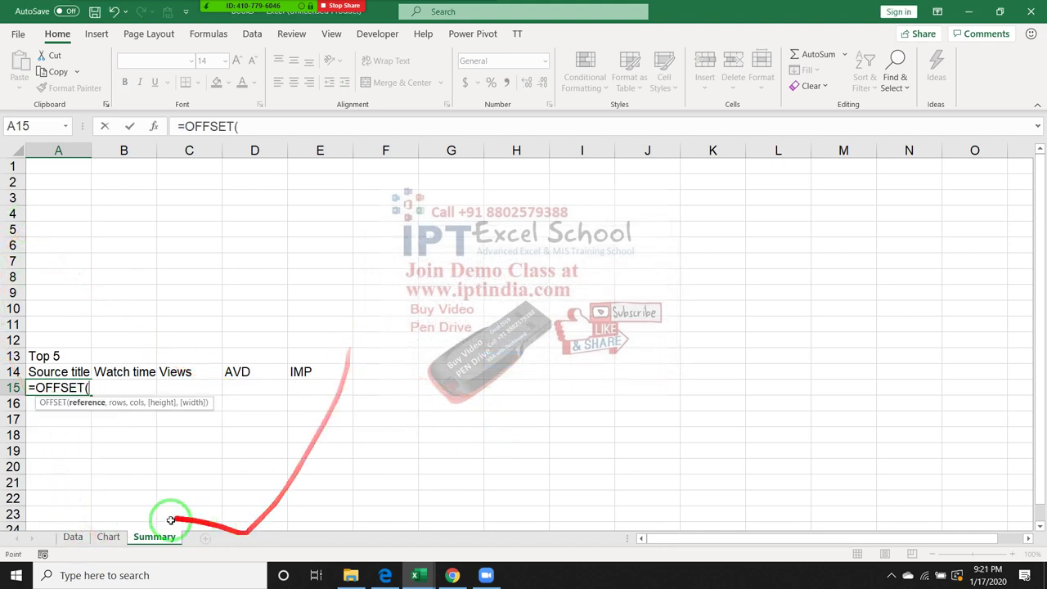
pyautogui.click(75, 537)
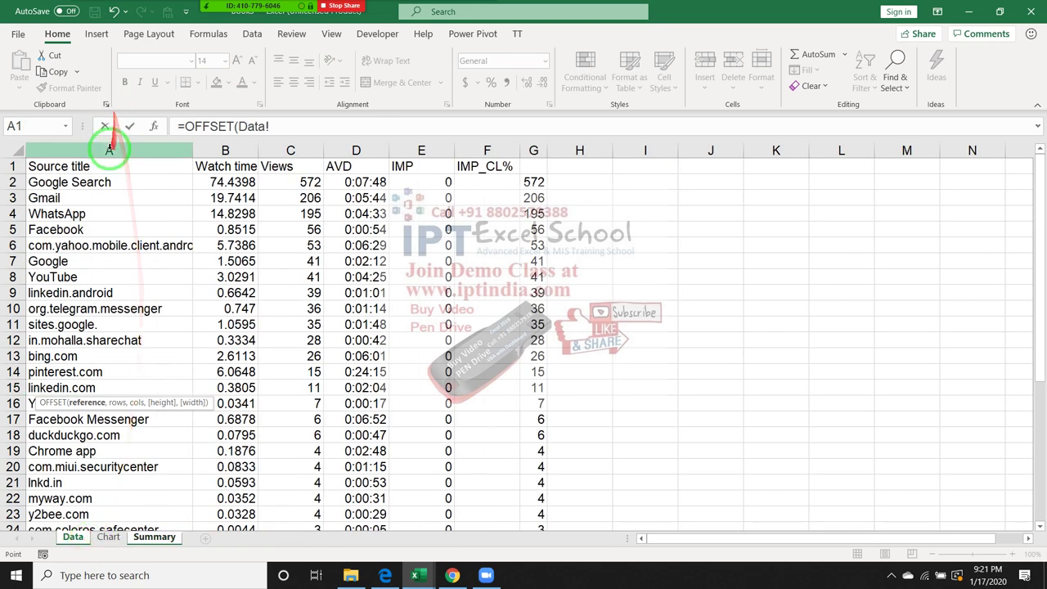
pyautogui.click(111, 164)
# Complete it with MATCH(LARGE(Data!G:G,1),Data!G:G,0),0) and commit, returning Gmail
pyautogui.write(',')
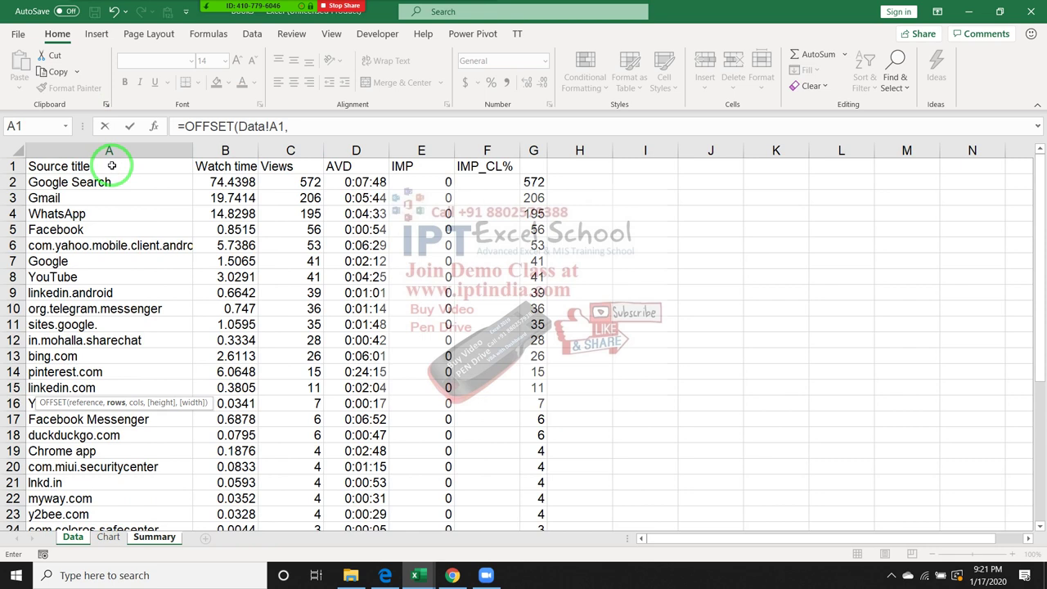
pyautogui.write('m')
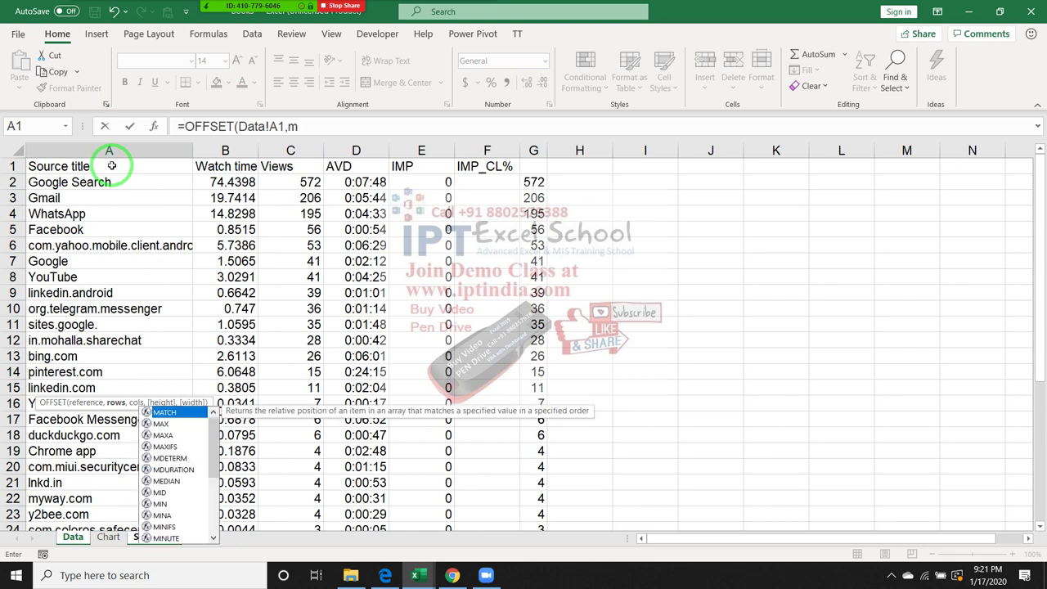
pyautogui.write('a')
pyautogui.press('Tab')
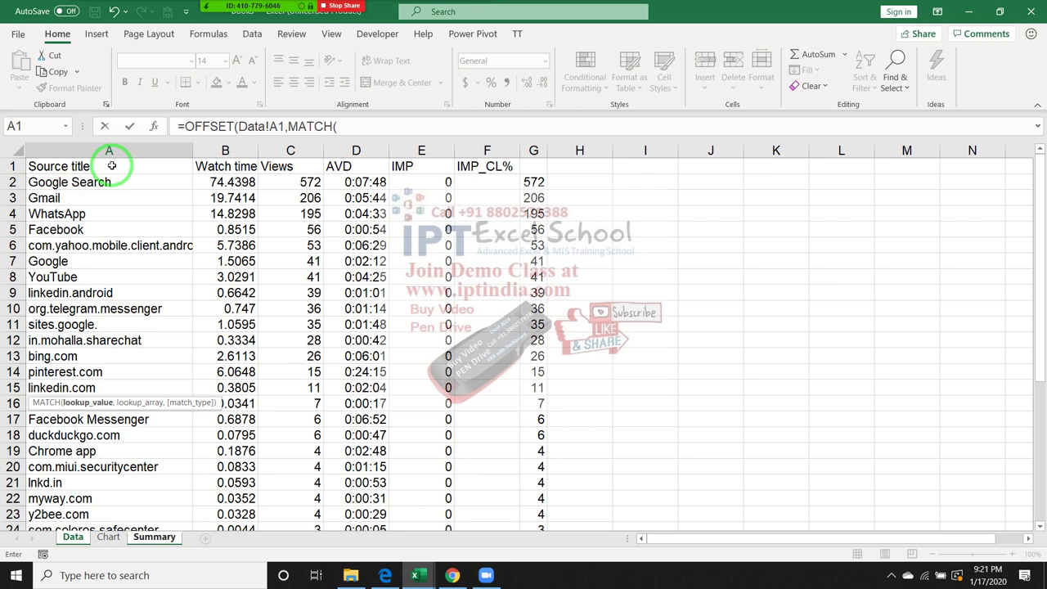
pyautogui.write('la')
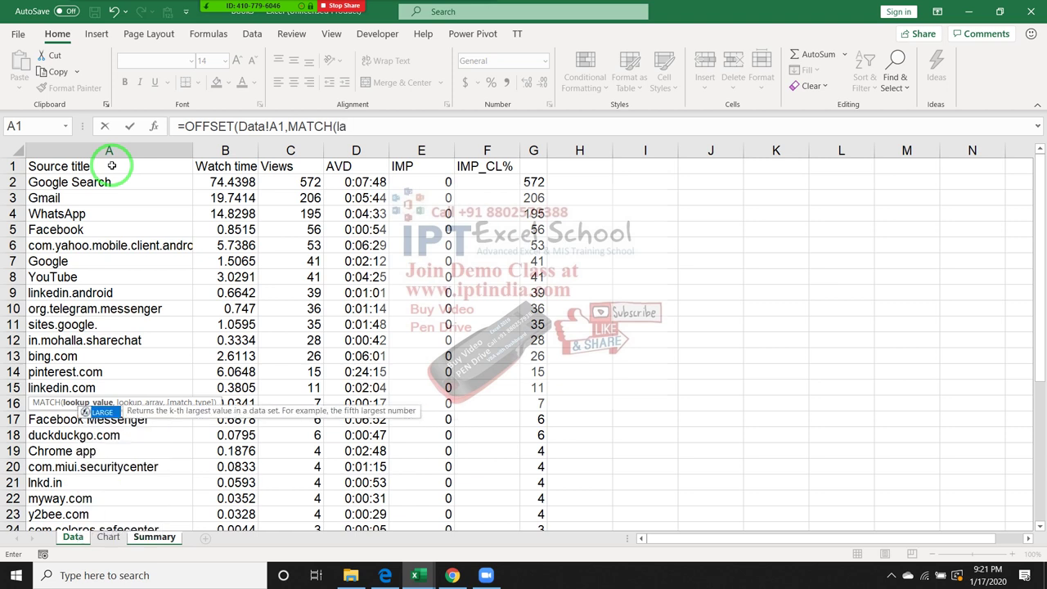
pyautogui.press('Tab')
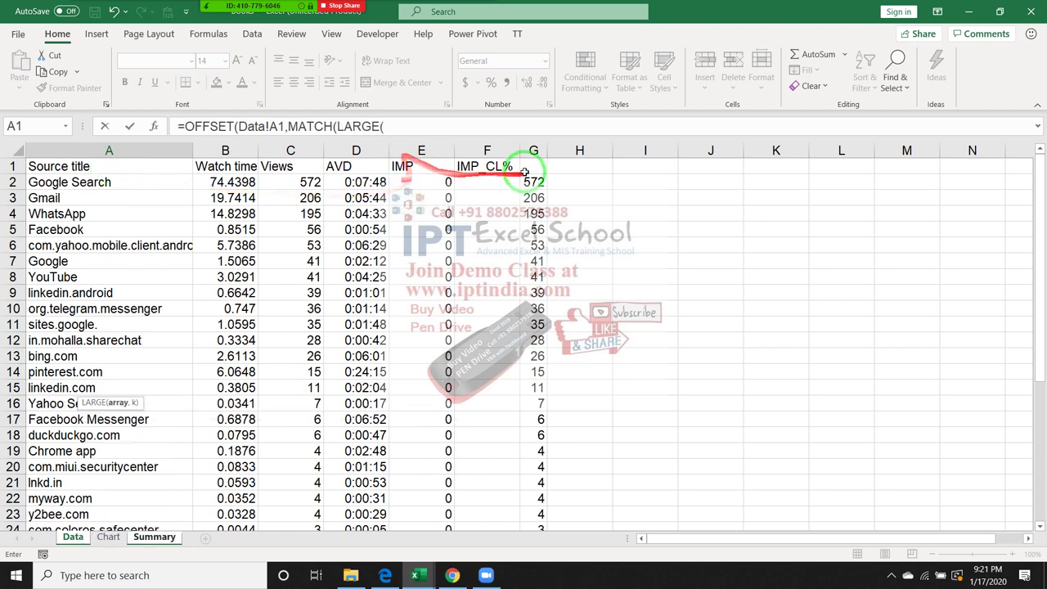
pyautogui.click(533, 152)
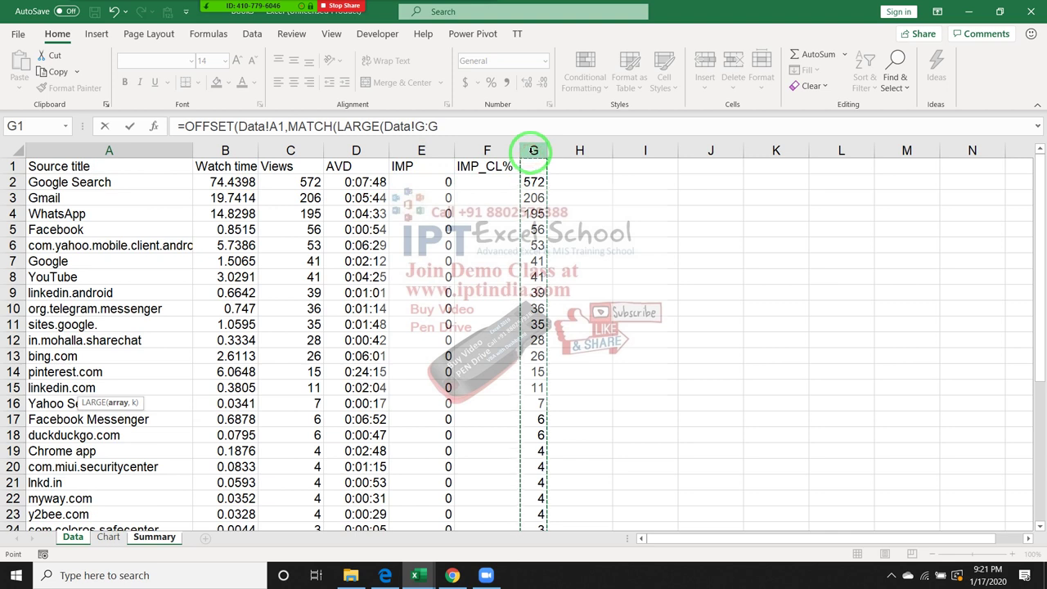
pyautogui.write(',r')
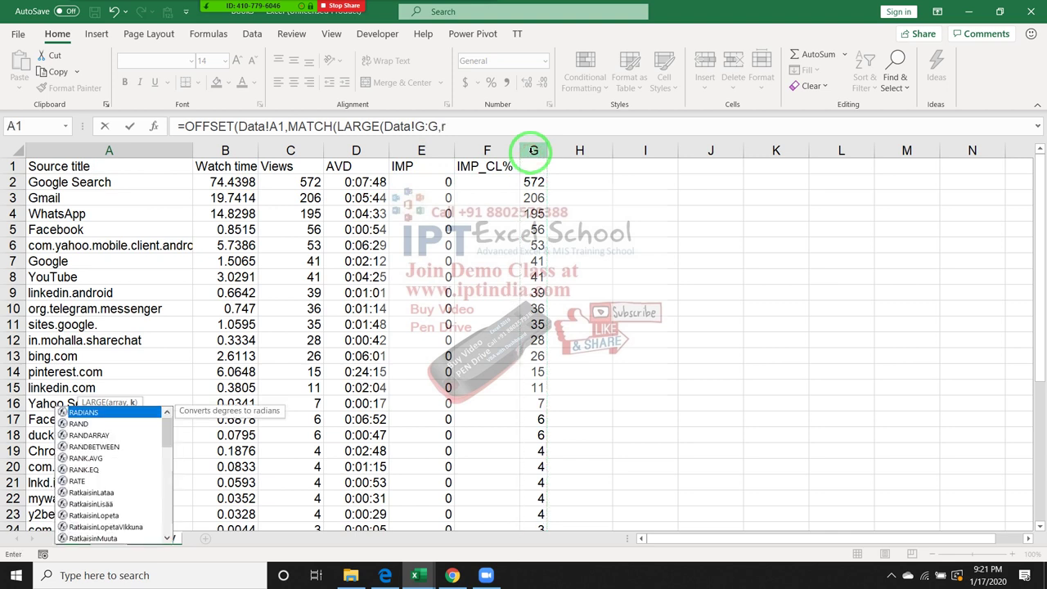
pyautogui.press('BackSpace')
pyautogui.write('1')
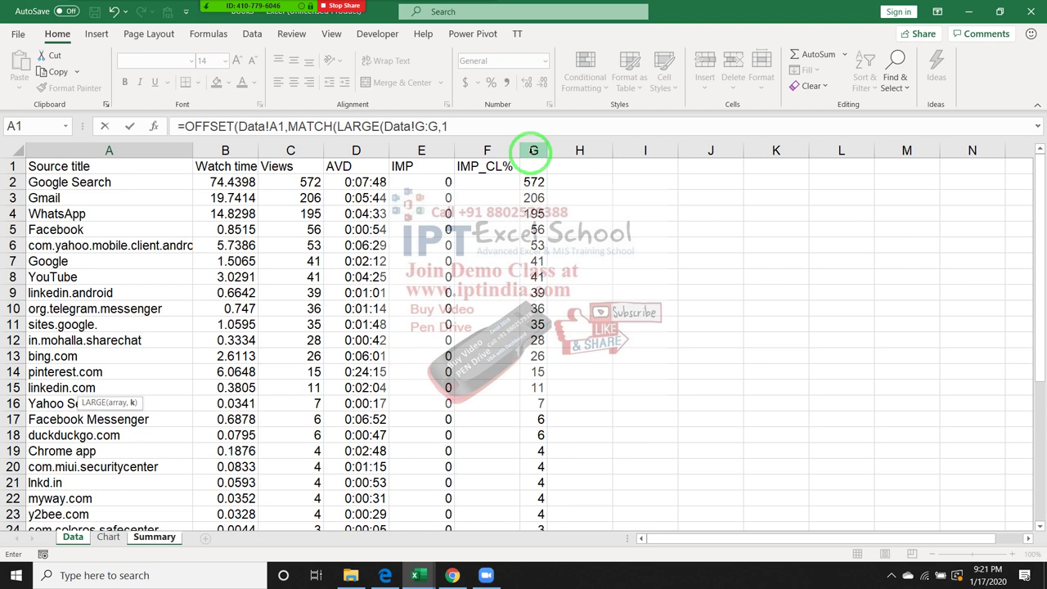
pyautogui.write('),')
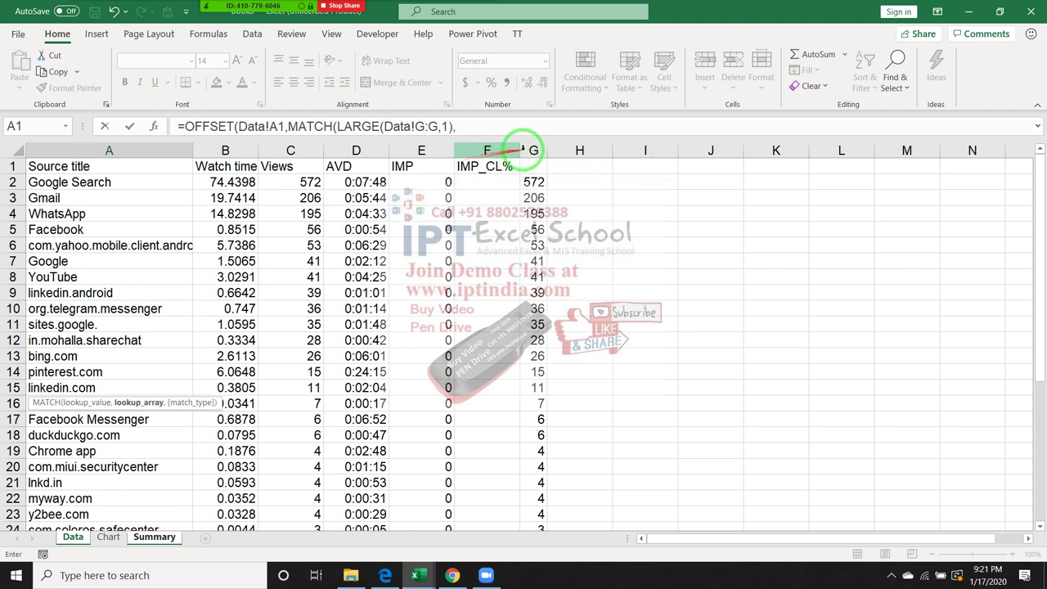
pyautogui.click(536, 149)
pyautogui.write(',1')
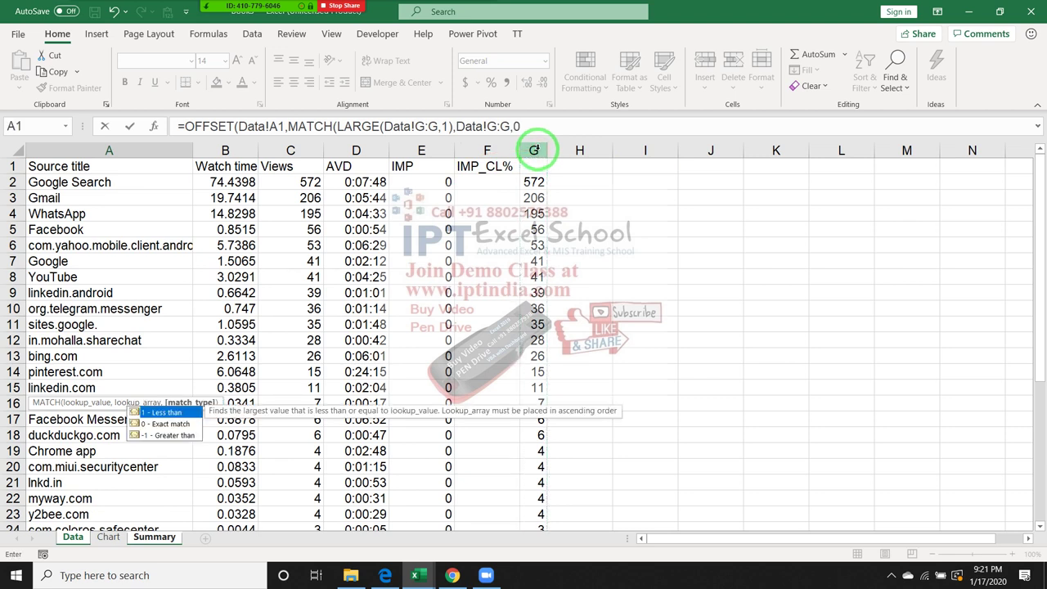
pyautogui.write('),0')
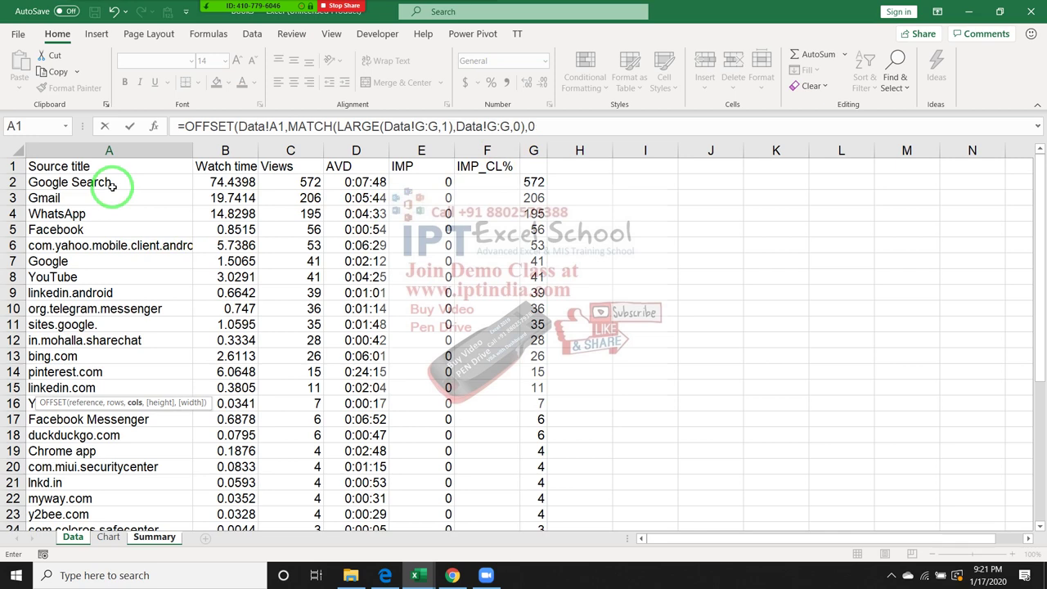
pyautogui.write(')')
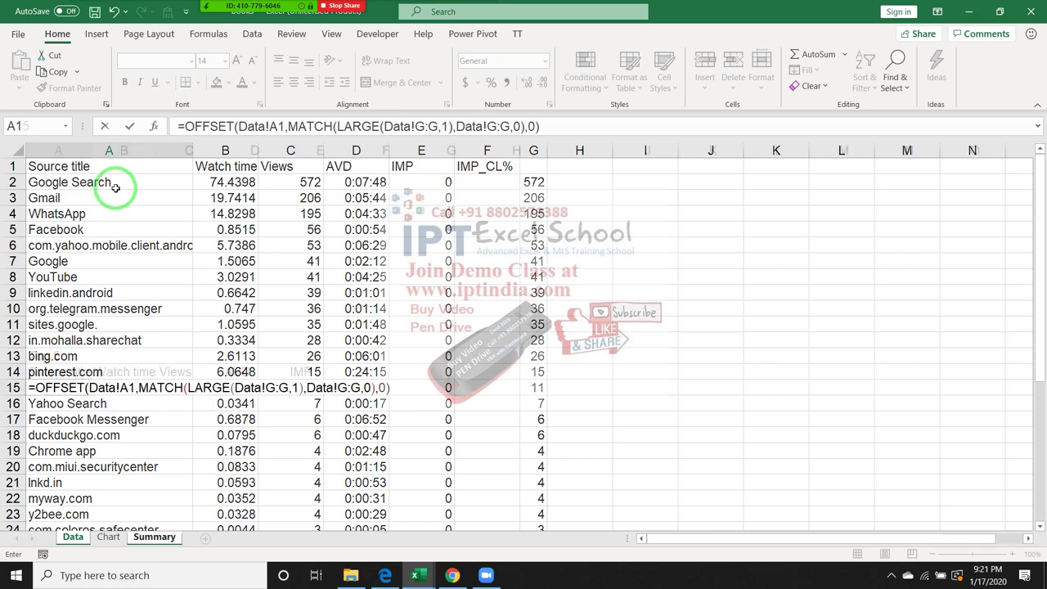
pyautogui.press('Return')
pyautogui.press('Up')
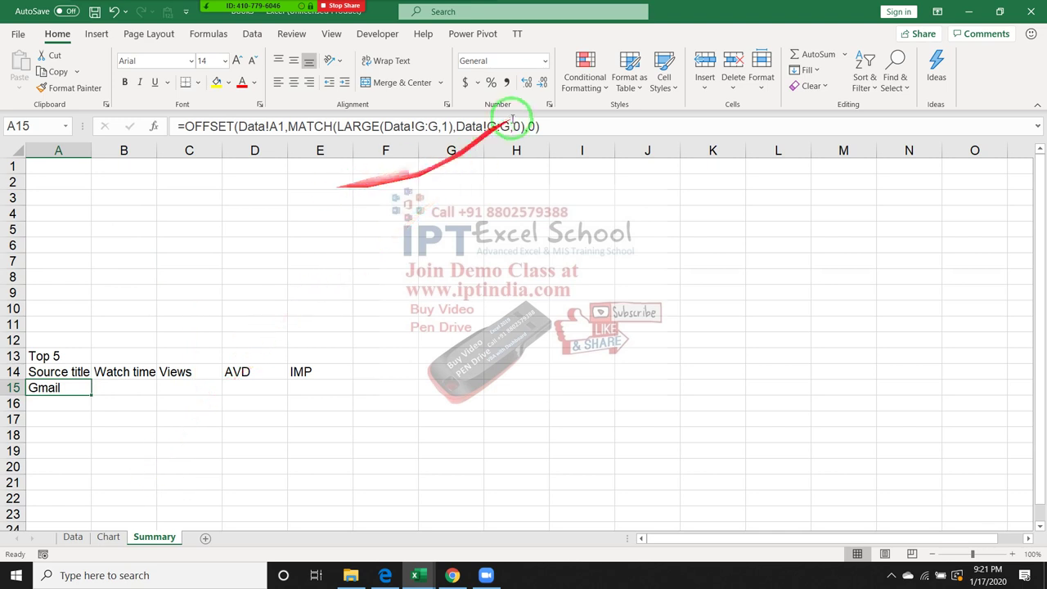
# Replace LARGE's fixed rank 1 with ROW()-14 in the A15 formula
pyautogui.click(445, 127)
pyautogui.press('BackSpace')
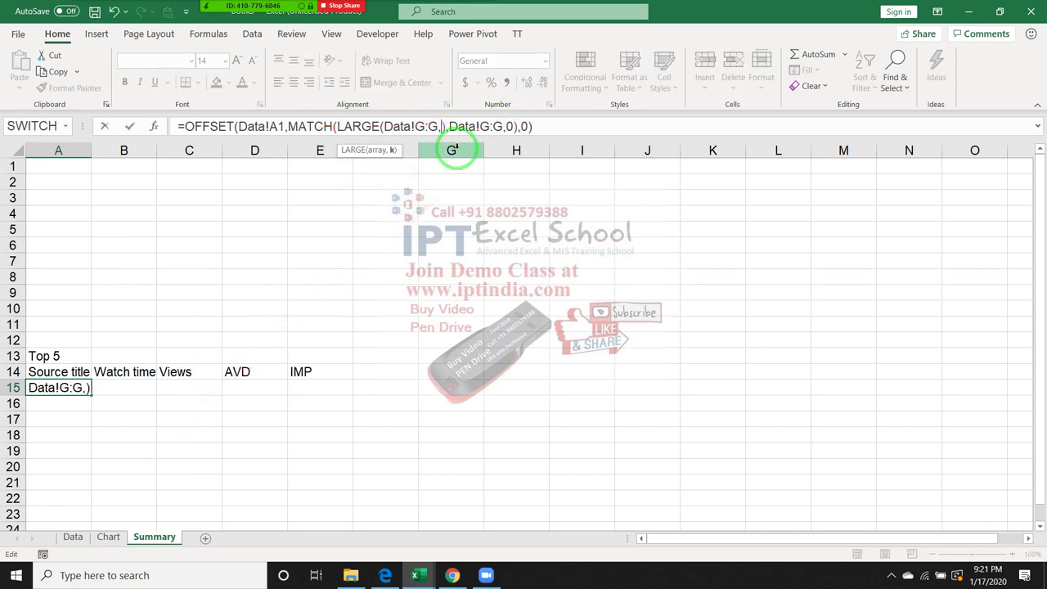
pyautogui.write('row')
pyautogui.doubleClick(458, 158)
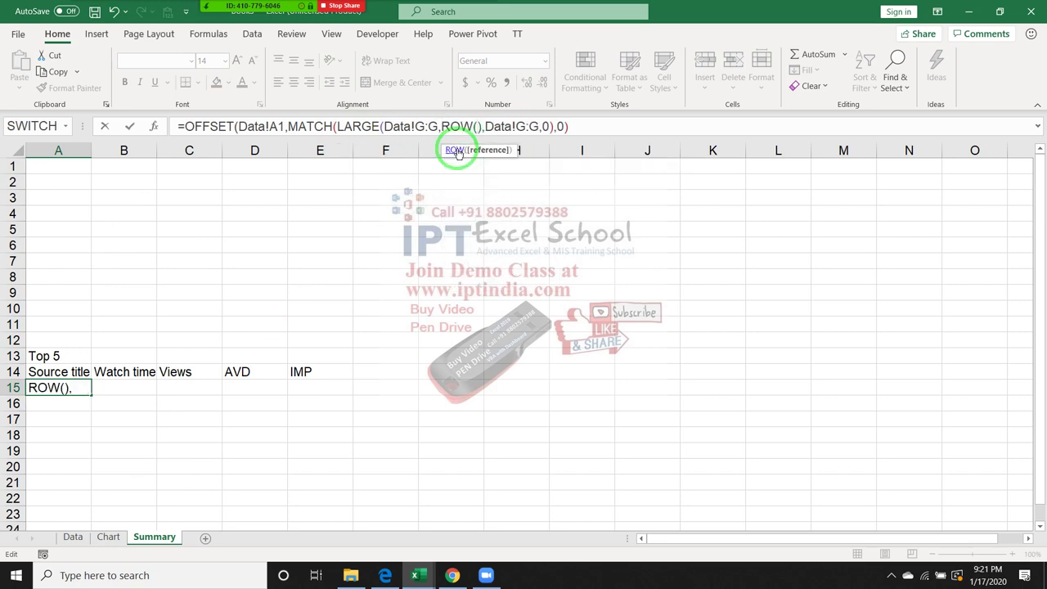
pyautogui.write(')-1')
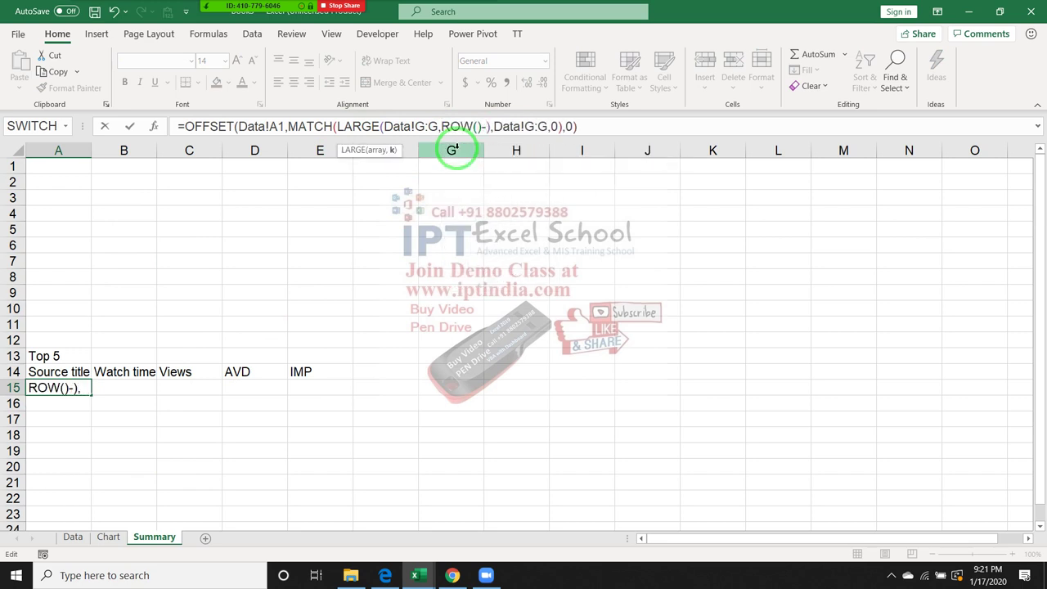
pyautogui.write('4')
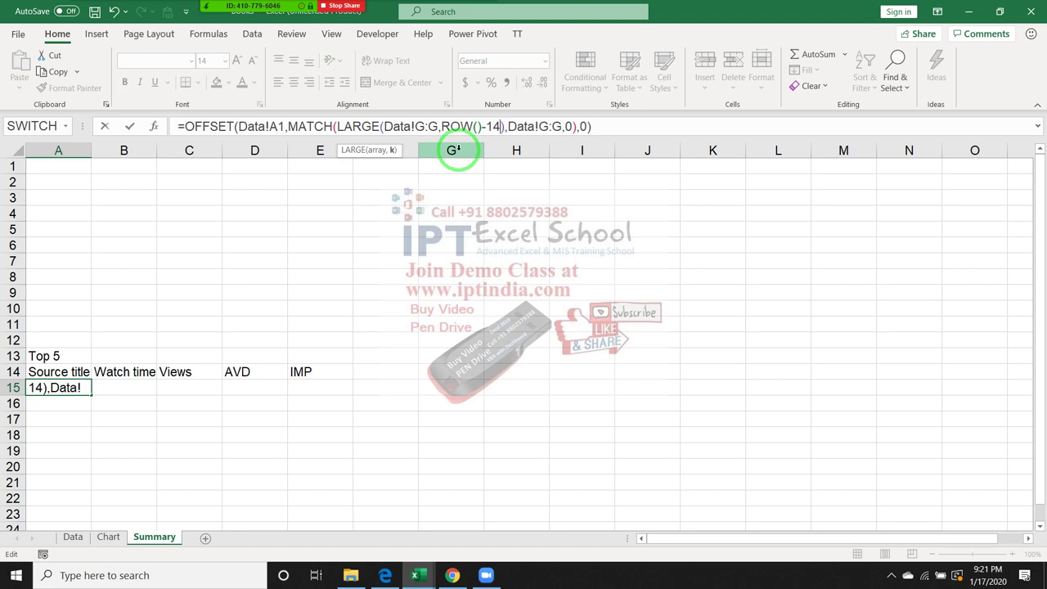
pyautogui.press('Return')
pyautogui.press('Up')
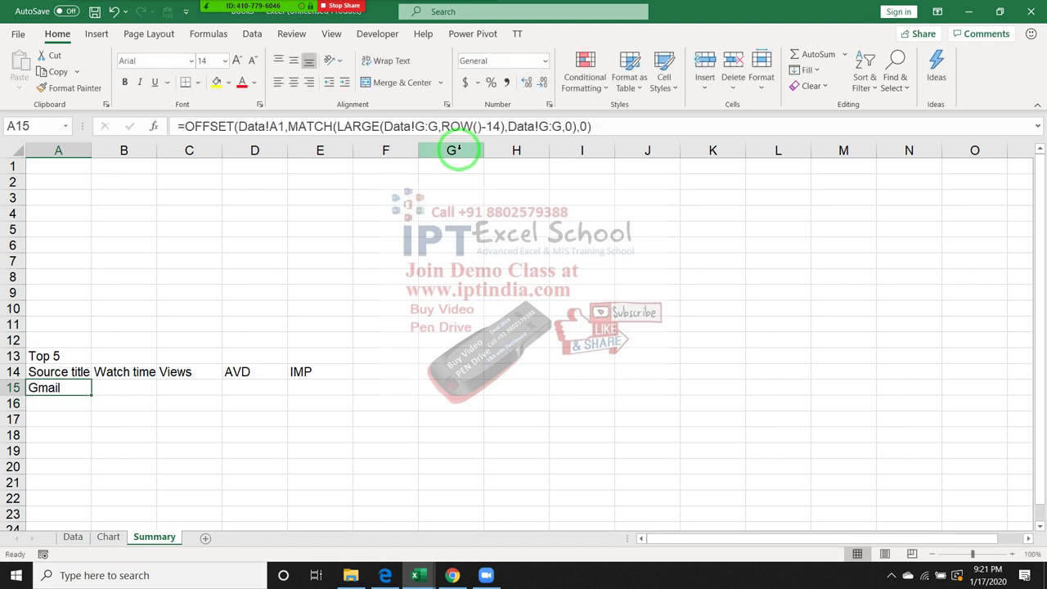
# Lock the A15 references with F4: Data!A$1 and $G:$G in LARGE and MATCH
pyautogui.click(282, 123)
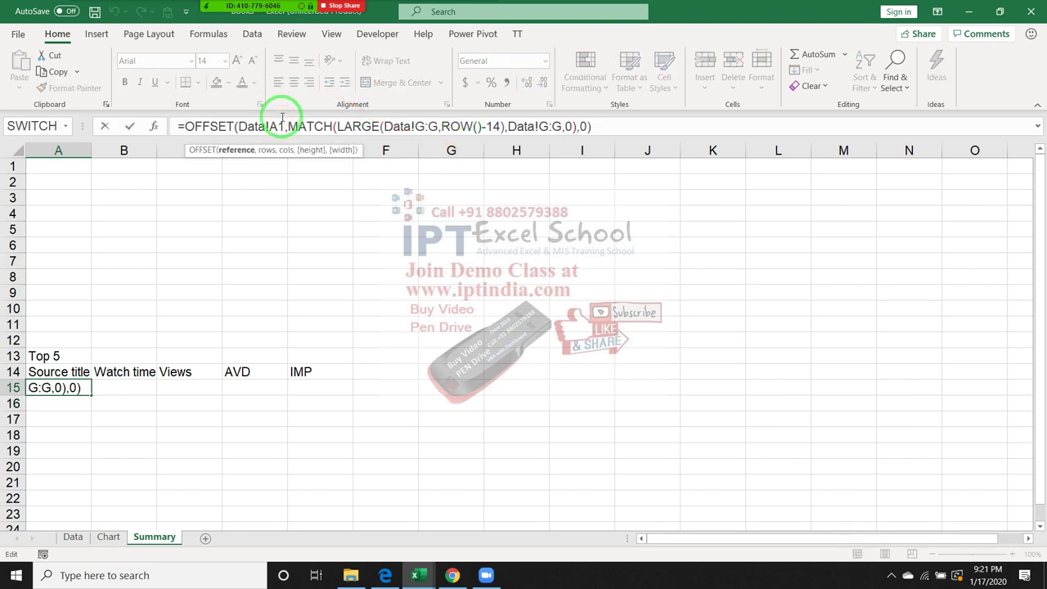
pyautogui.press('F4')
pyautogui.click(446, 126)
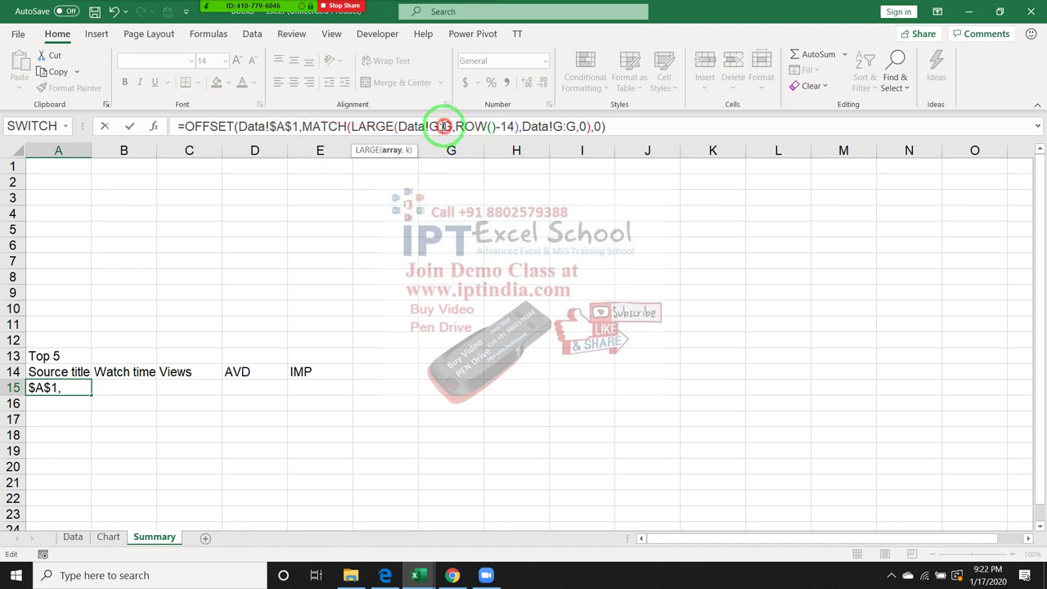
pyautogui.press('F4')
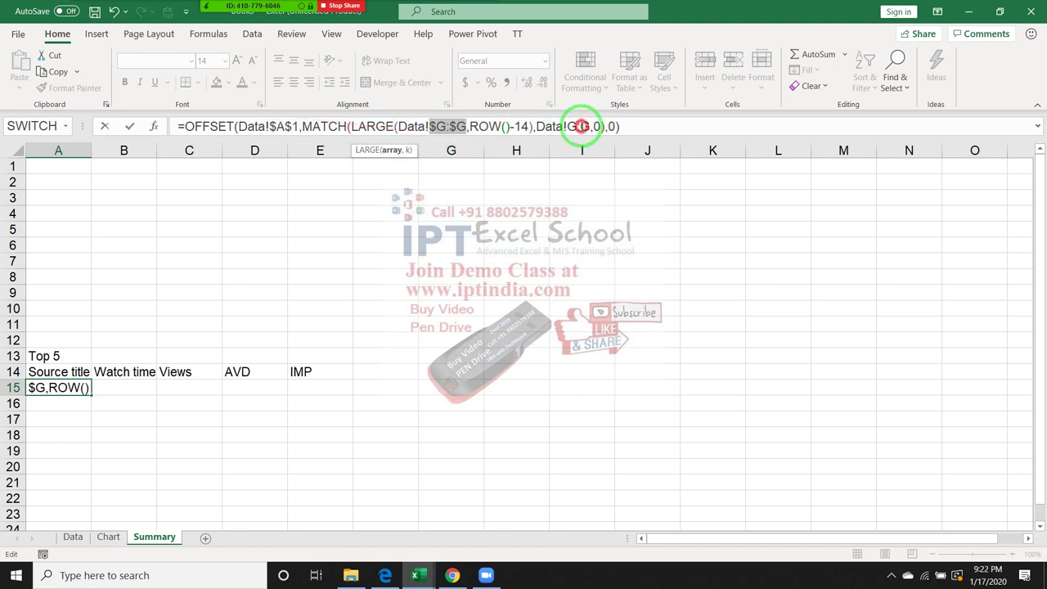
pyautogui.click(581, 126)
pyautogui.press('F4')
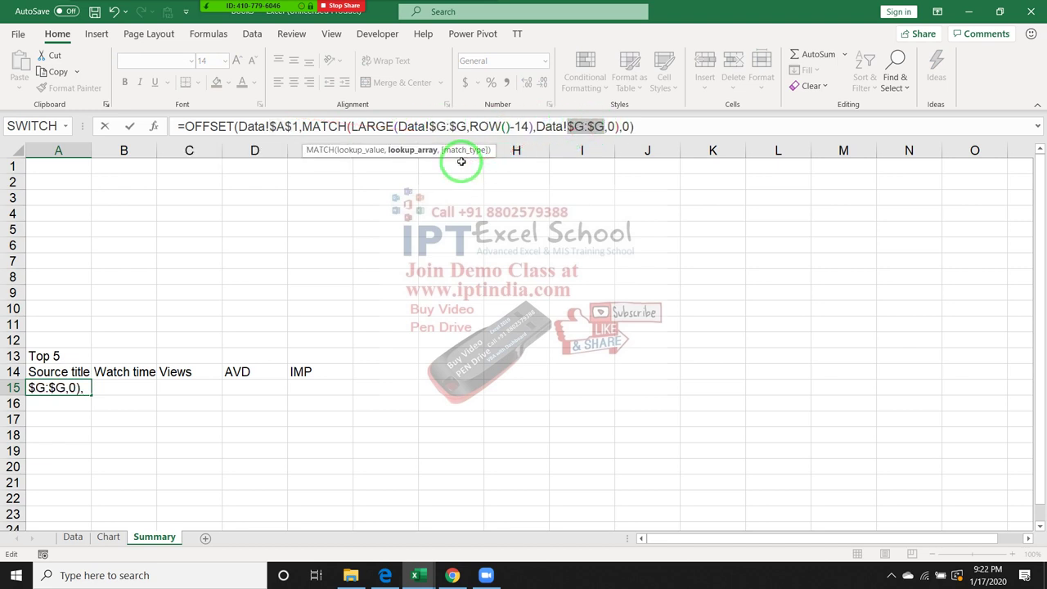
pyautogui.press('Return')
pyautogui.press('Up')
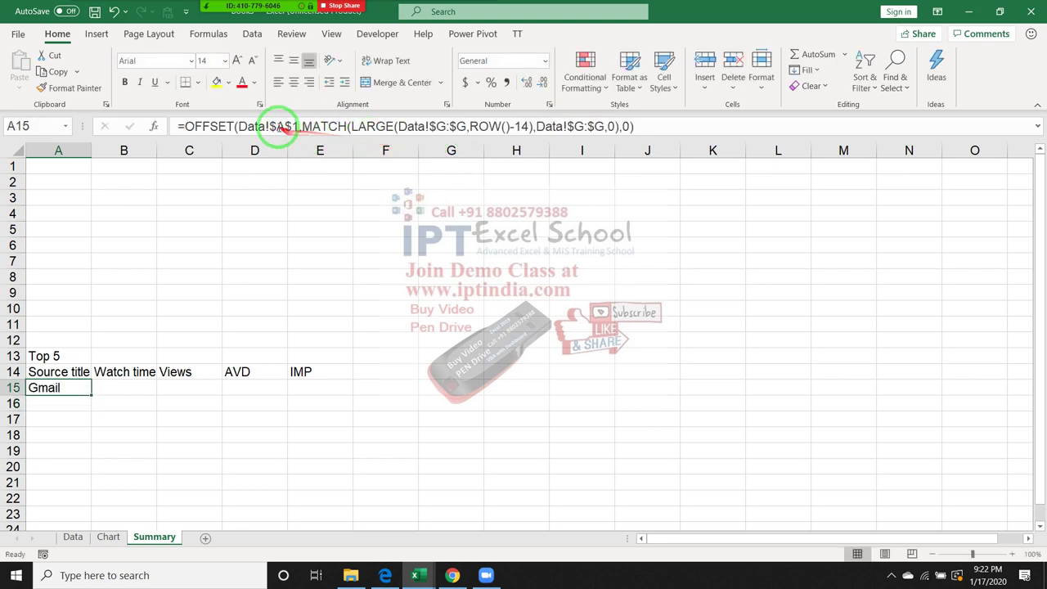
pyautogui.click(278, 125)
pyautogui.press('F4')
pyautogui.press('Return')
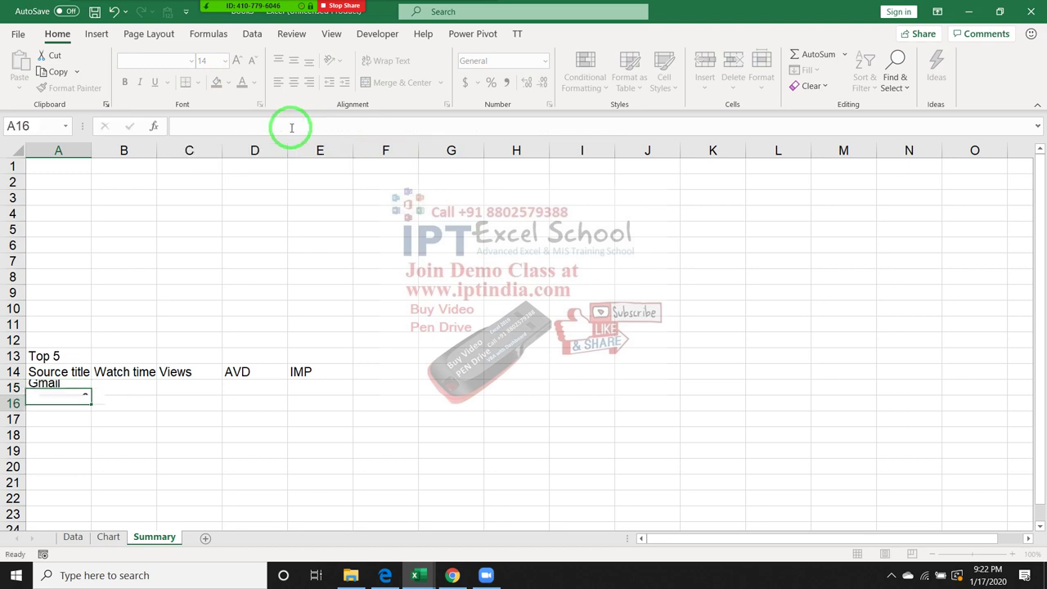
pyautogui.press('Up')
# Copy the A15 formula across to E15 and down to row 19
pyautogui.hotkey('shift', 'Right')
pyautogui.hotkey('shift', 'Right')
pyautogui.hotkey('shift', 'Right')
pyautogui.hotkey('shift', 'Right')
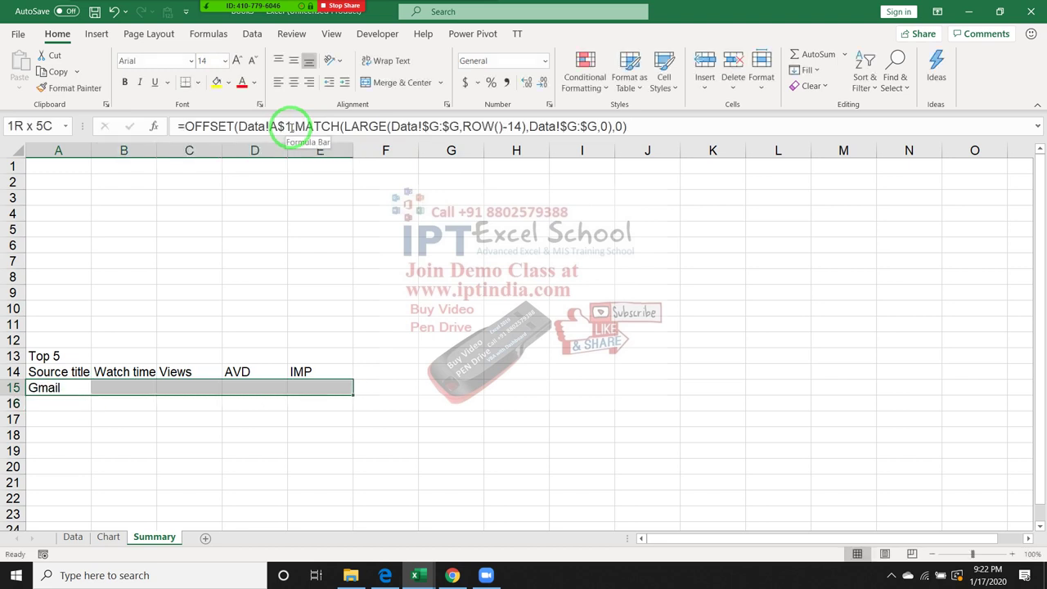
pyautogui.hotkey('ctrl', 'r')
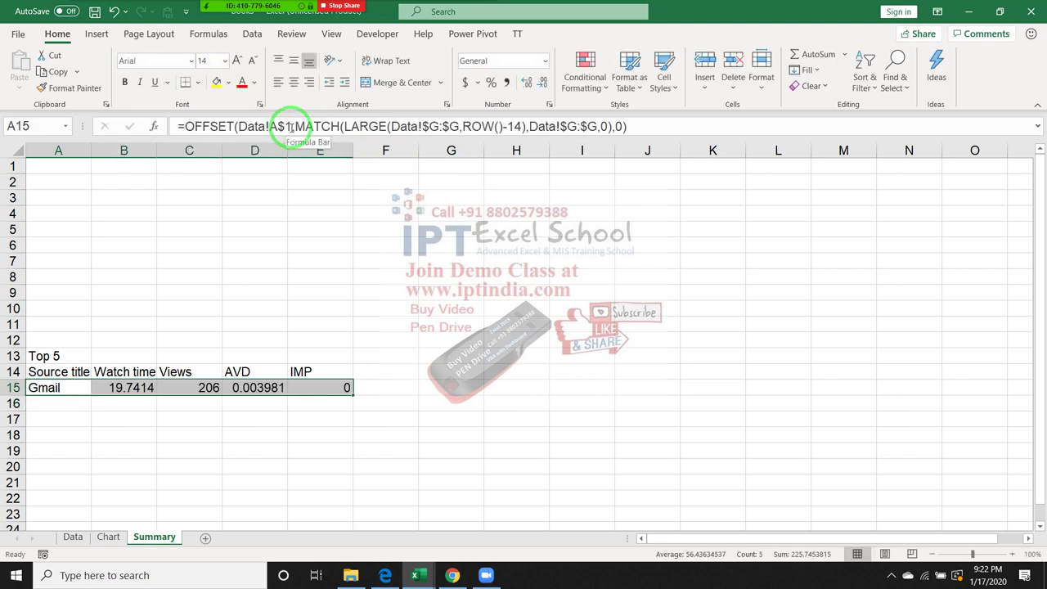
pyautogui.hotkey('shift', 'Down')
pyautogui.hotkey('shift', 'Down')
pyautogui.hotkey('shift', 'Down')
pyautogui.hotkey('shift', 'Down')
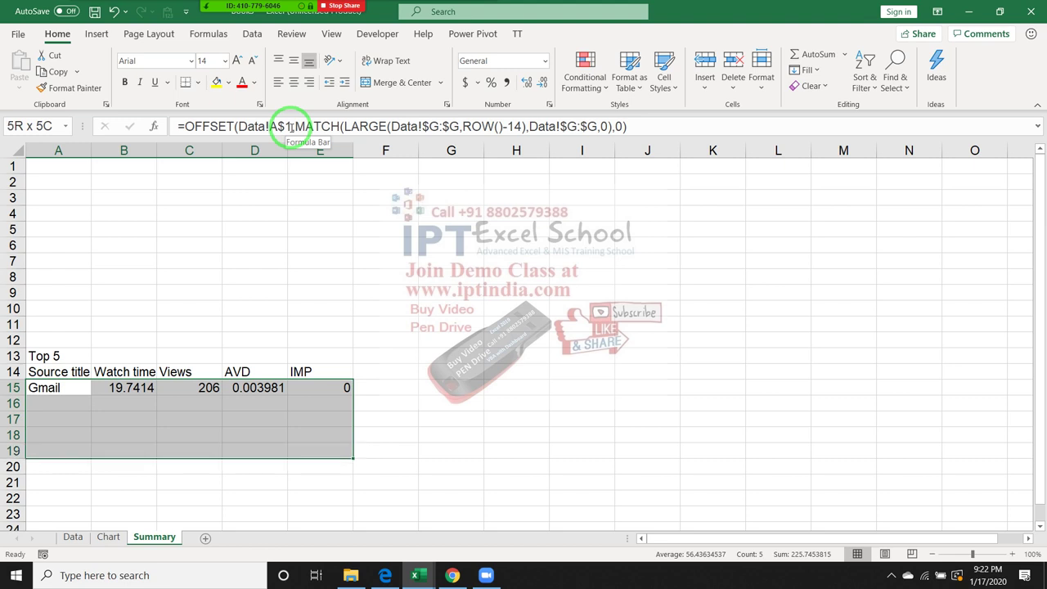
pyautogui.hotkey('ctrl', 'd')
pyautogui.press('Up')
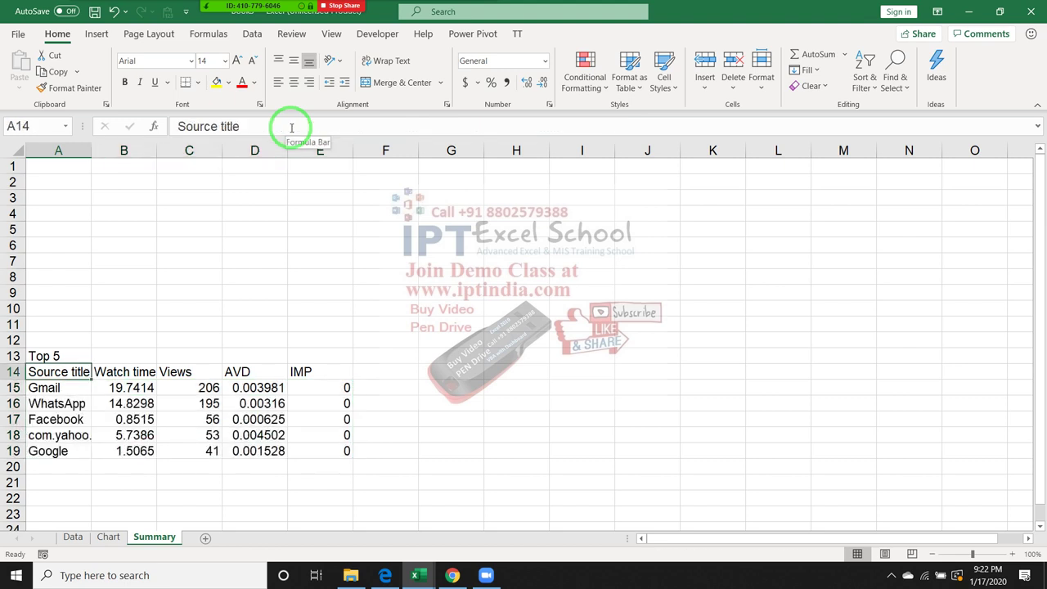
pyautogui.press('Down')
pyautogui.press('Down')
pyautogui.press('Down')
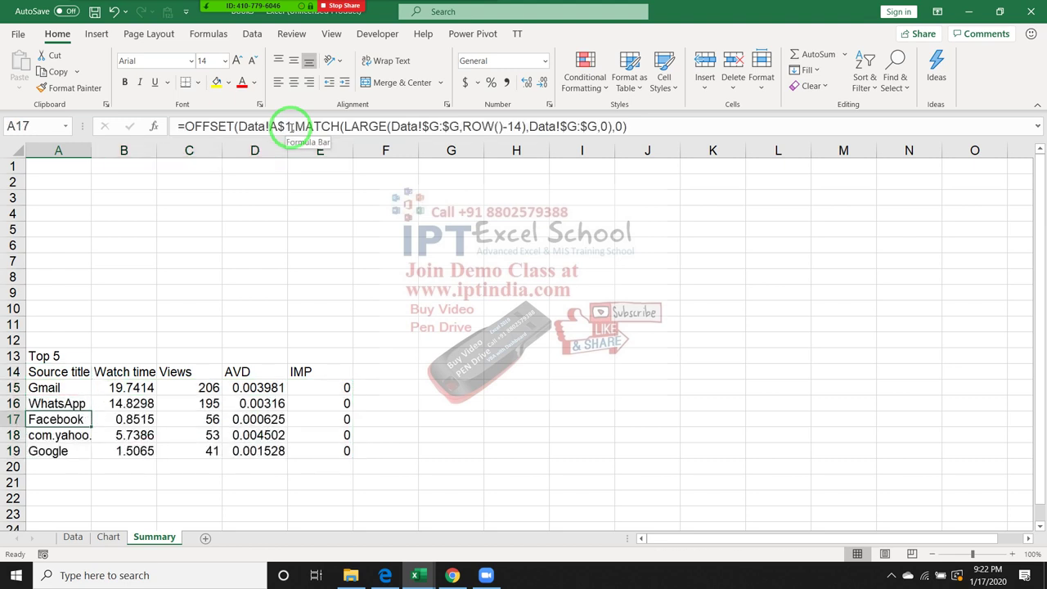
pyautogui.press('Down')
pyautogui.press('Down')
pyautogui.press('Up')
pyautogui.press('Up')
pyautogui.press('Up')
pyautogui.press('Up')
pyautogui.press('Up')
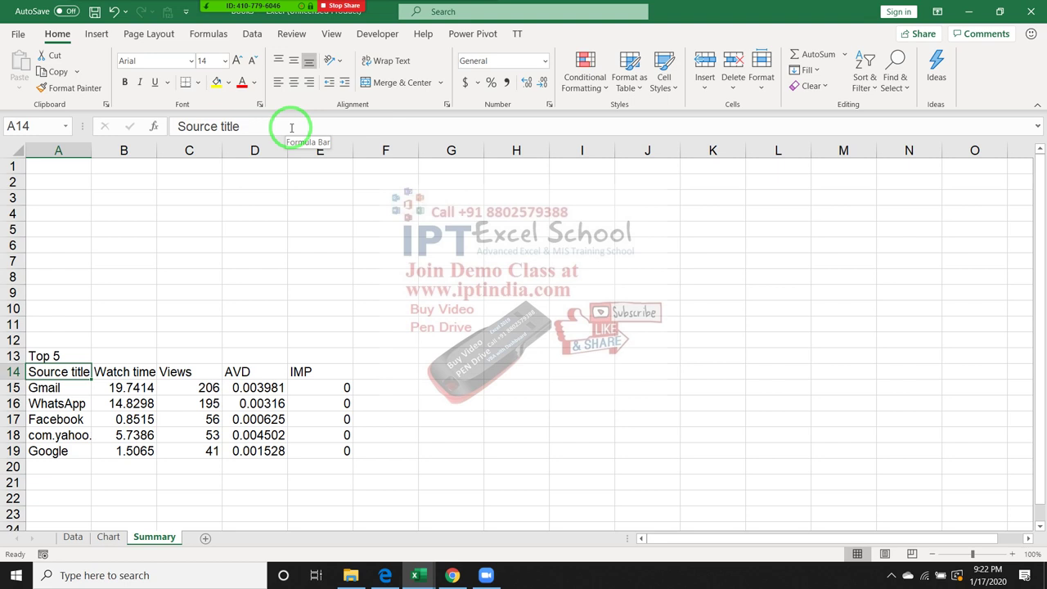
pyautogui.hotkey('ctrl', 'shift', 'Right')
pyautogui.hotkey('ctrl', 'shift', 'Down')
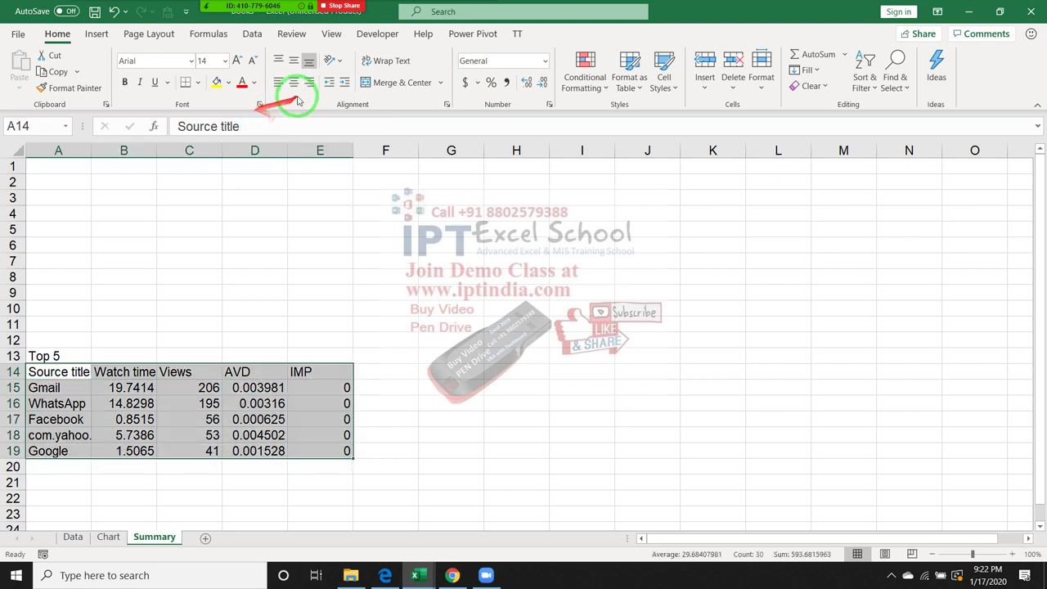
# Apply All Borders to the Top 5 table and check the formulas in column A
pyautogui.click(199, 84)
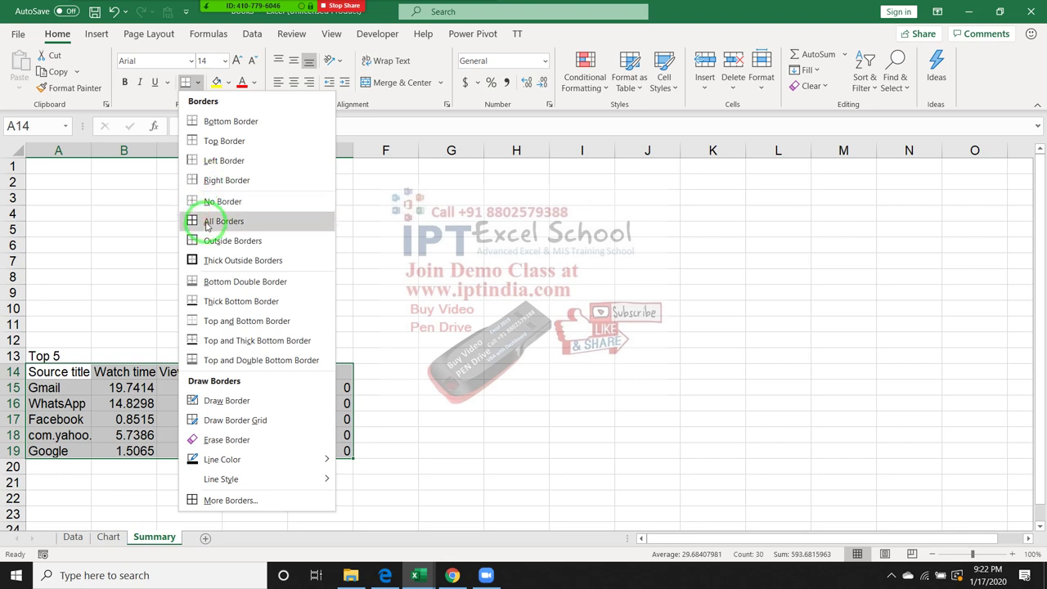
pyautogui.click(207, 221)
pyautogui.click(98, 401)
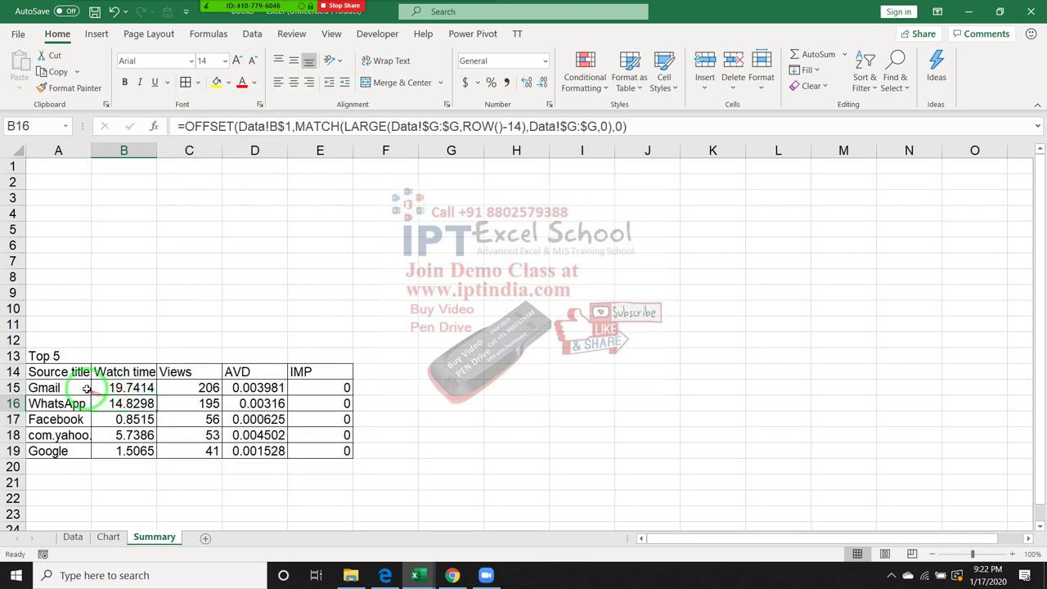
pyautogui.click(87, 388)
pyautogui.click(75, 404)
pyautogui.click(79, 435)
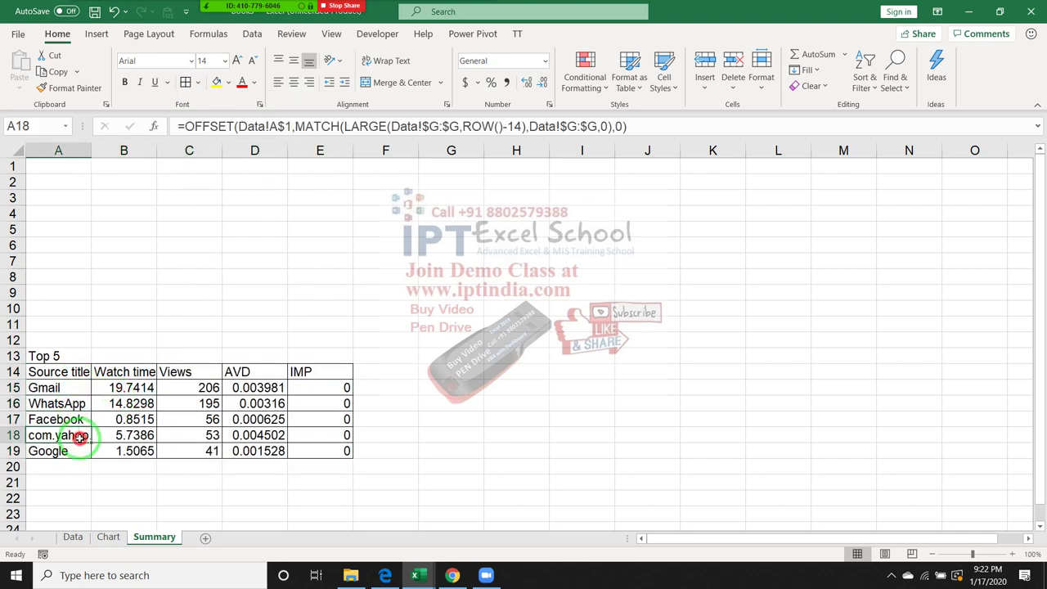
pyautogui.click(77, 450)
# On the Chart sheet, add a 'Date' heading in F1 and =MIN(A:A) in F2
pyautogui.click(108, 536)
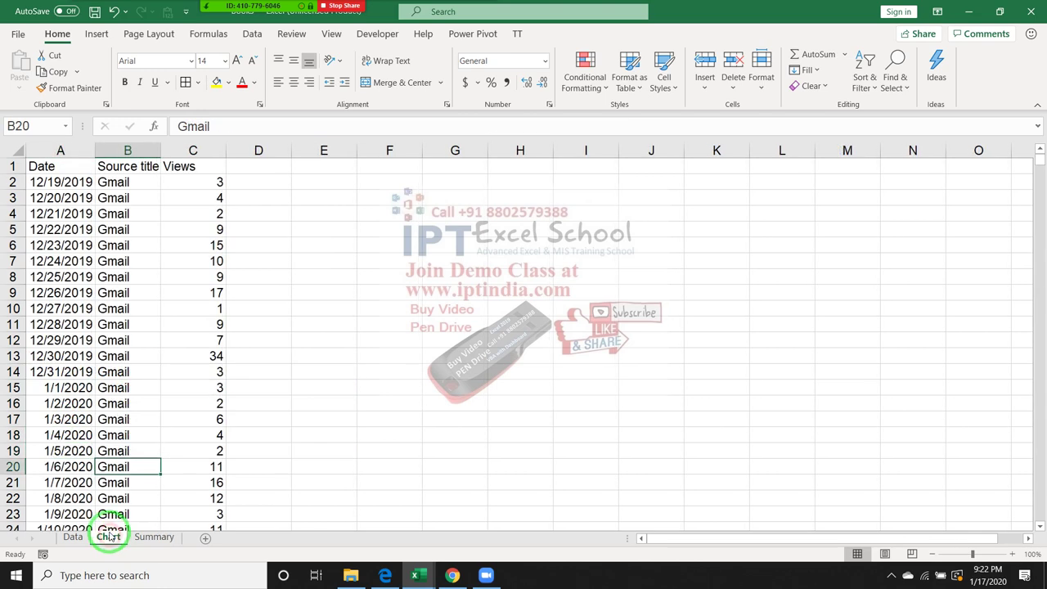
pyautogui.moveTo(74, 198); pyautogui.dragTo(87, 308)
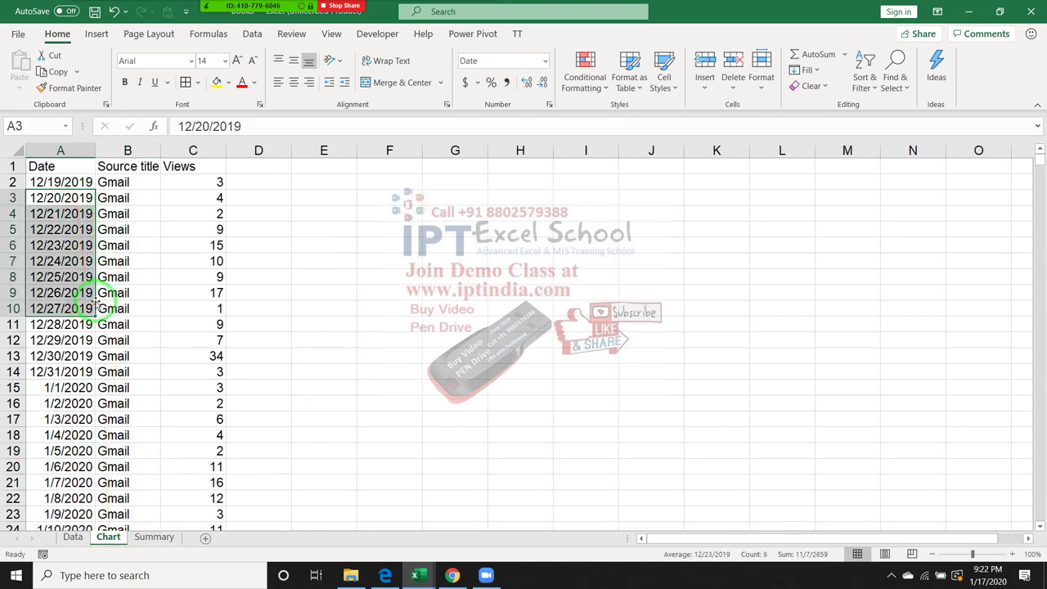
pyautogui.click(406, 178)
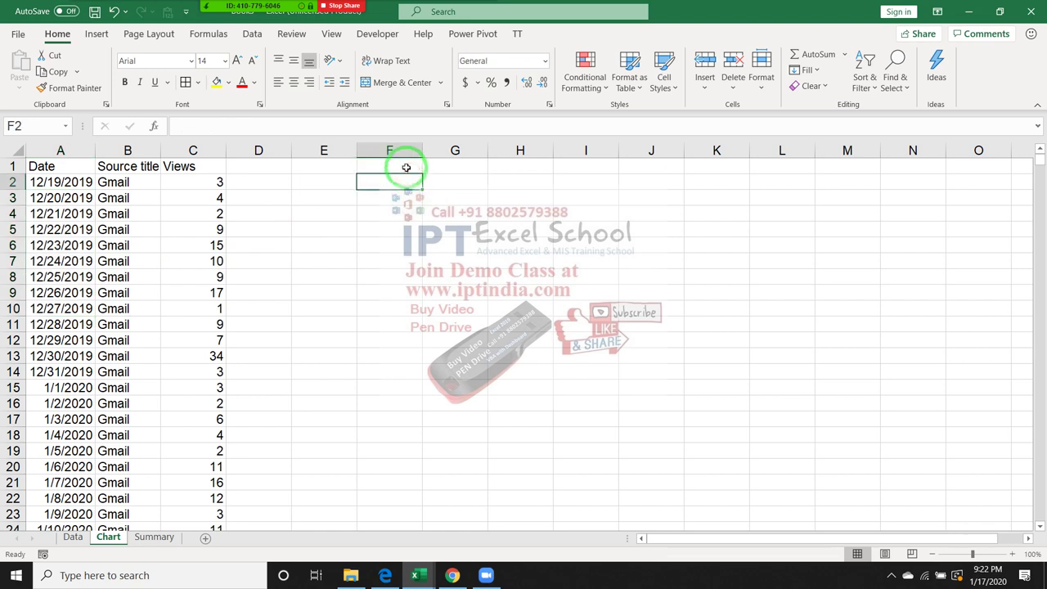
pyautogui.click(403, 163)
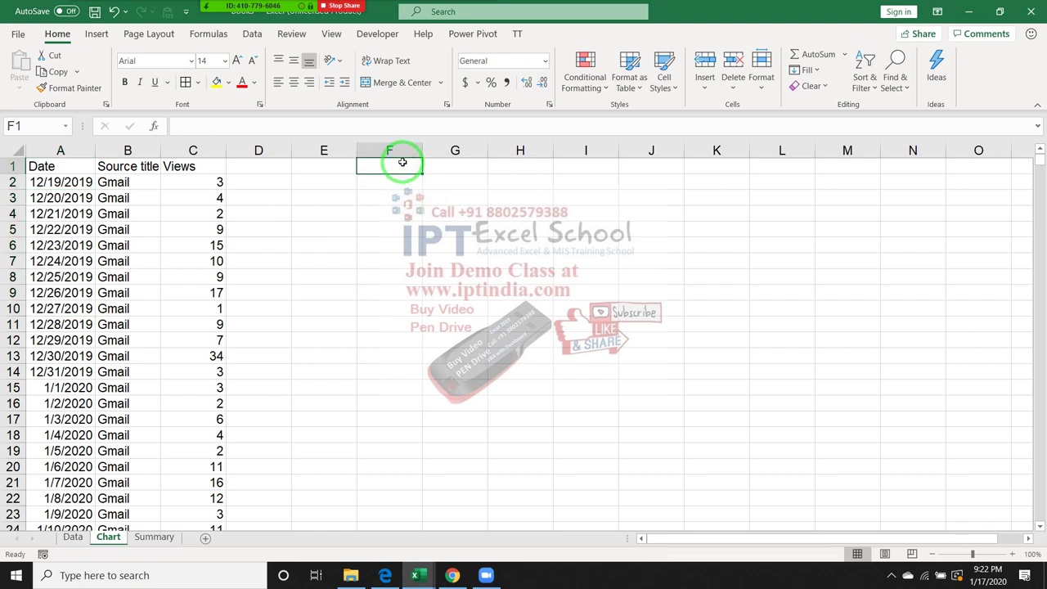
pyautogui.write('Dat')
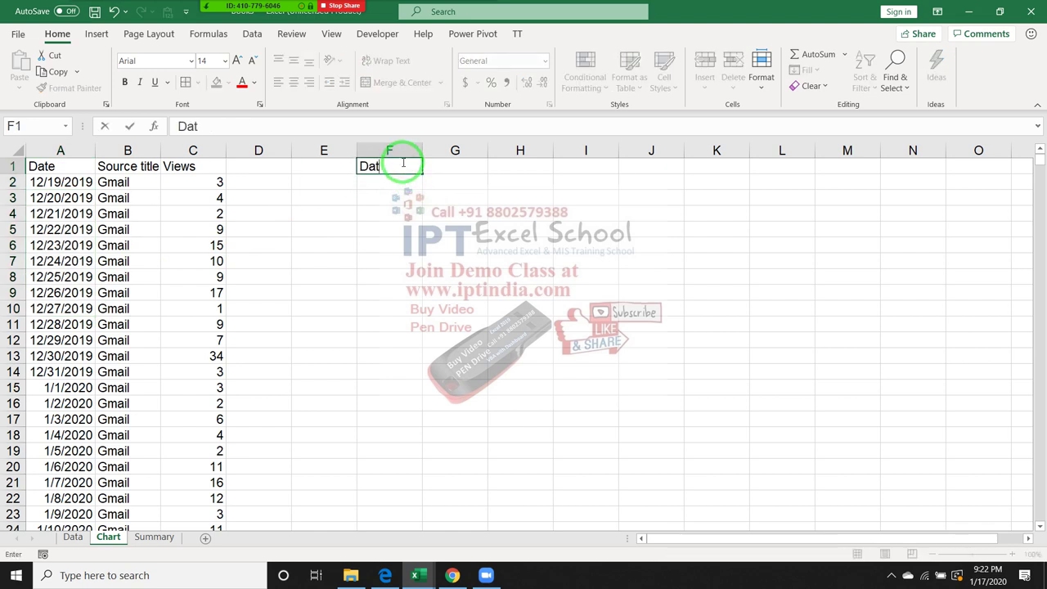
pyautogui.write('e')
pyautogui.press('Return')
pyautogui.write('=min')
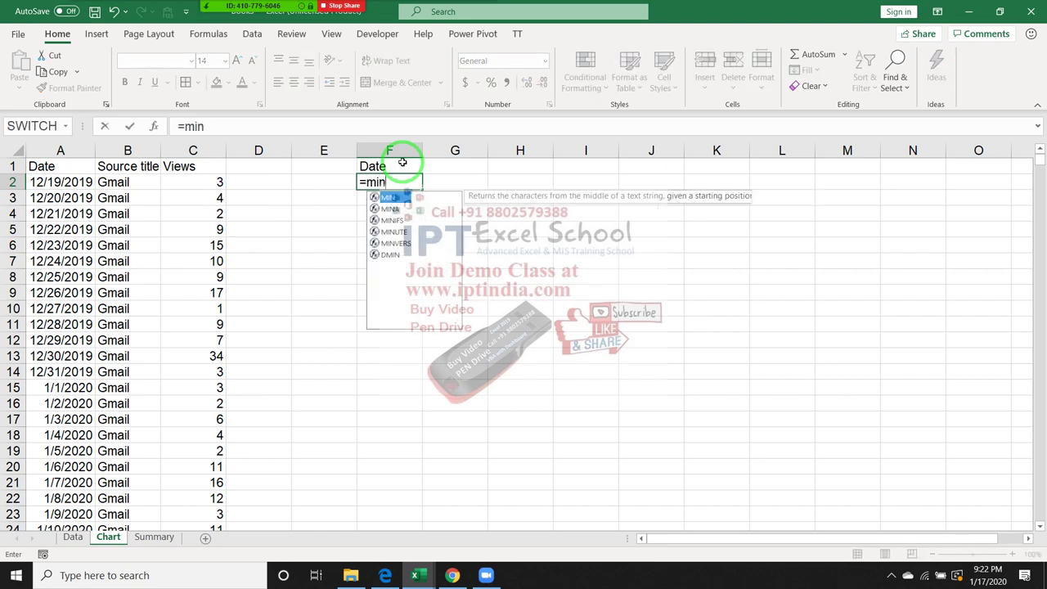
pyautogui.press('Tab')
pyautogui.click(67, 151)
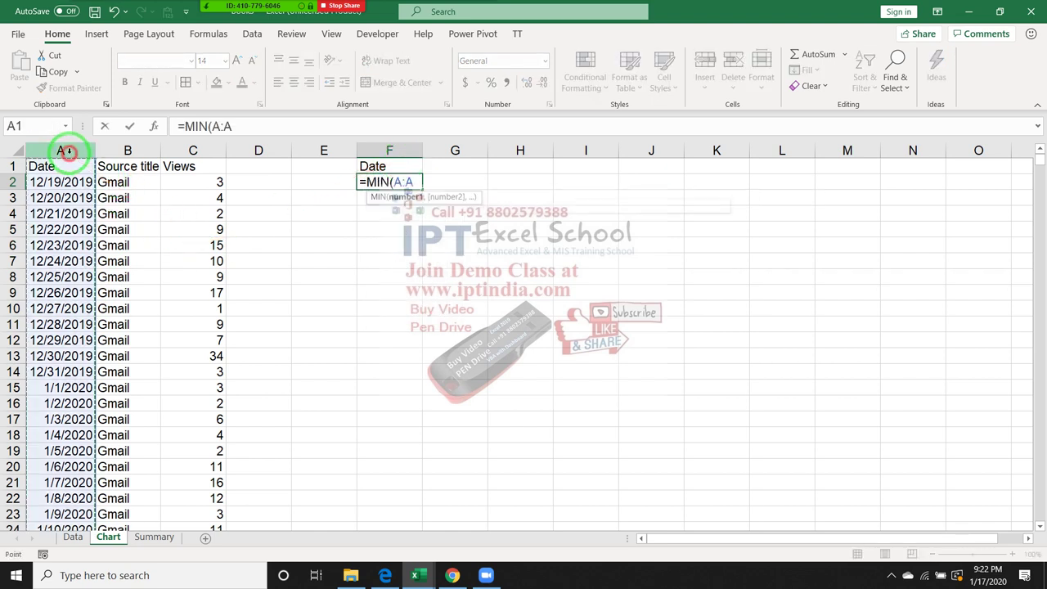
pyautogui.write(')')
pyautogui.press('Return')
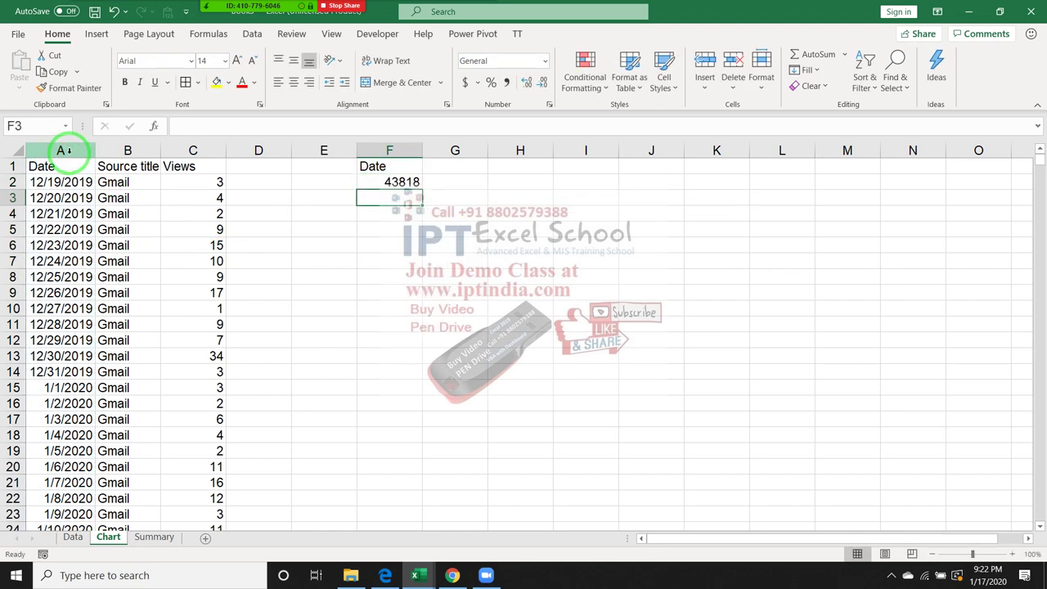
pyautogui.press('Up')
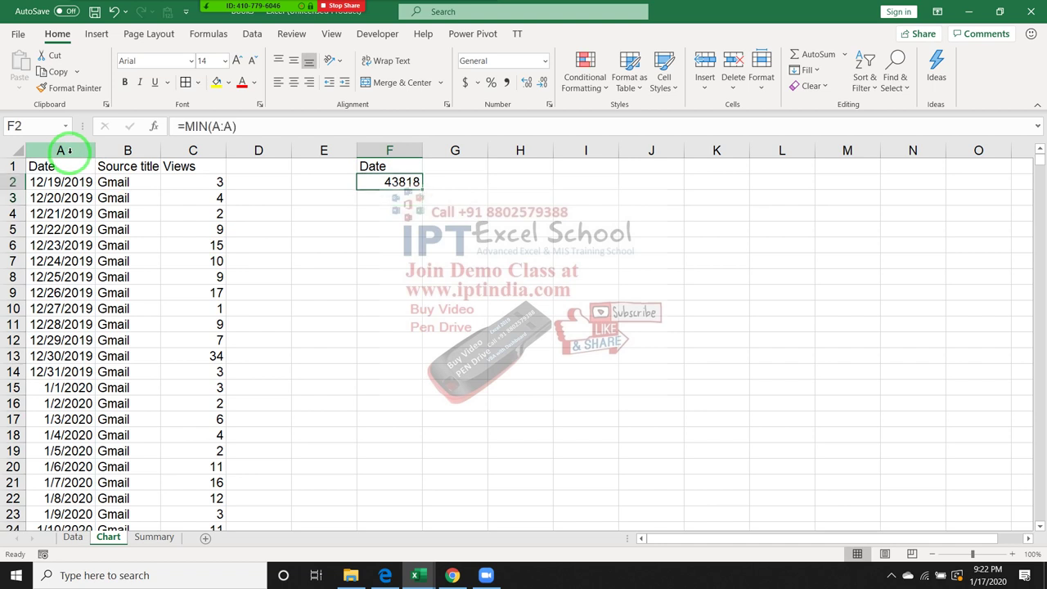
# Enter =F2+1 in F3 and extend it down column F to row 72
pyautogui.press('Down')
pyautogui.write('=')
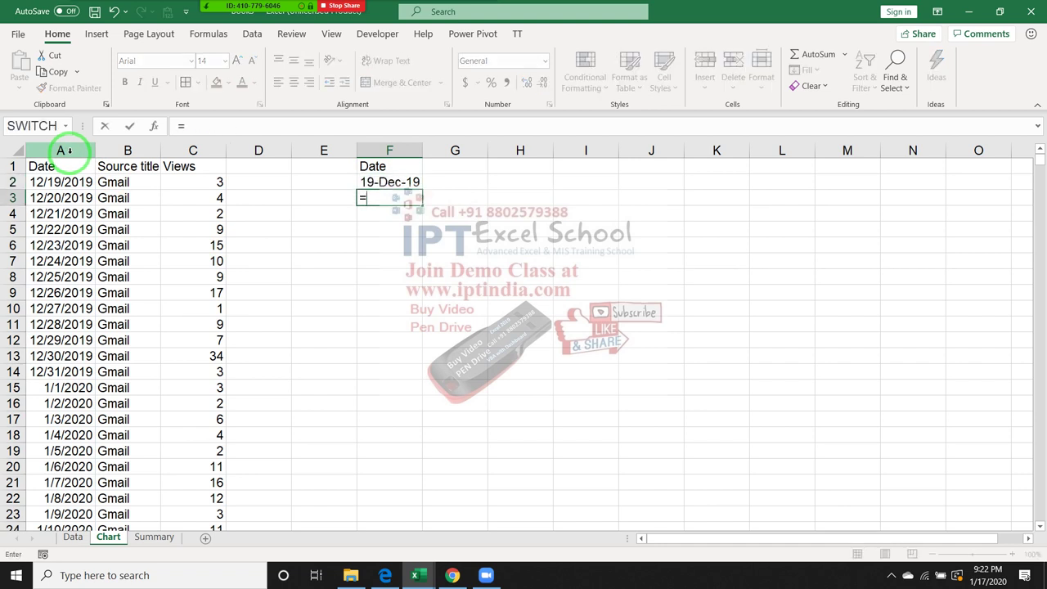
pyautogui.press('Up')
pyautogui.press('Return')
pyautogui.press('Up')
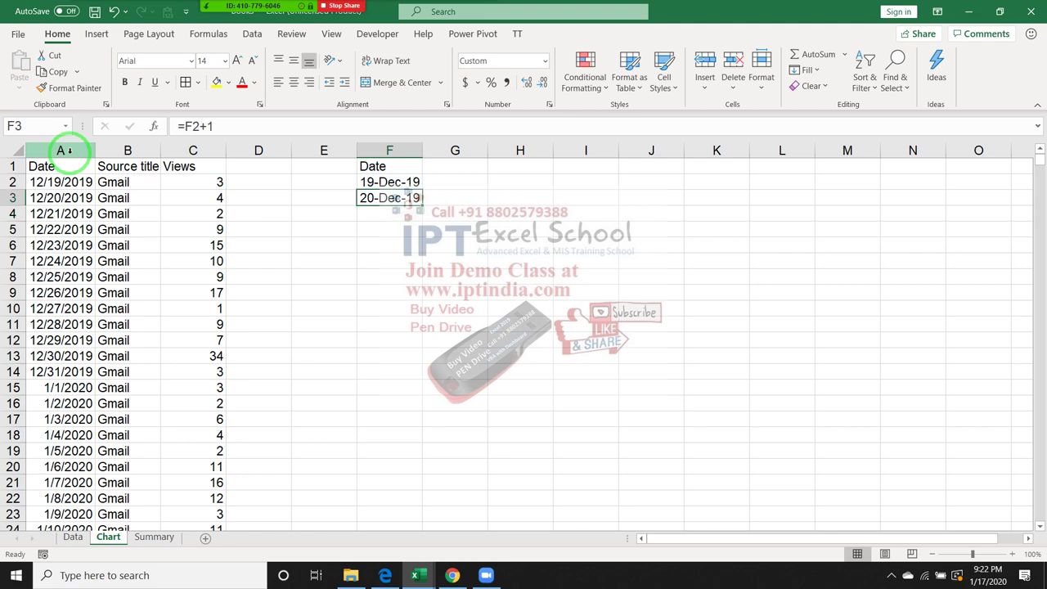
pyautogui.hotkey('shift', 'Down')
pyautogui.hotkey('shift', 'Down')
pyautogui.hotkey('shift', 'Down')
pyautogui.hotkey('shift', 'Down')
pyautogui.hotkey('shift', 'Down')
pyautogui.hotkey('shift', 'Down')
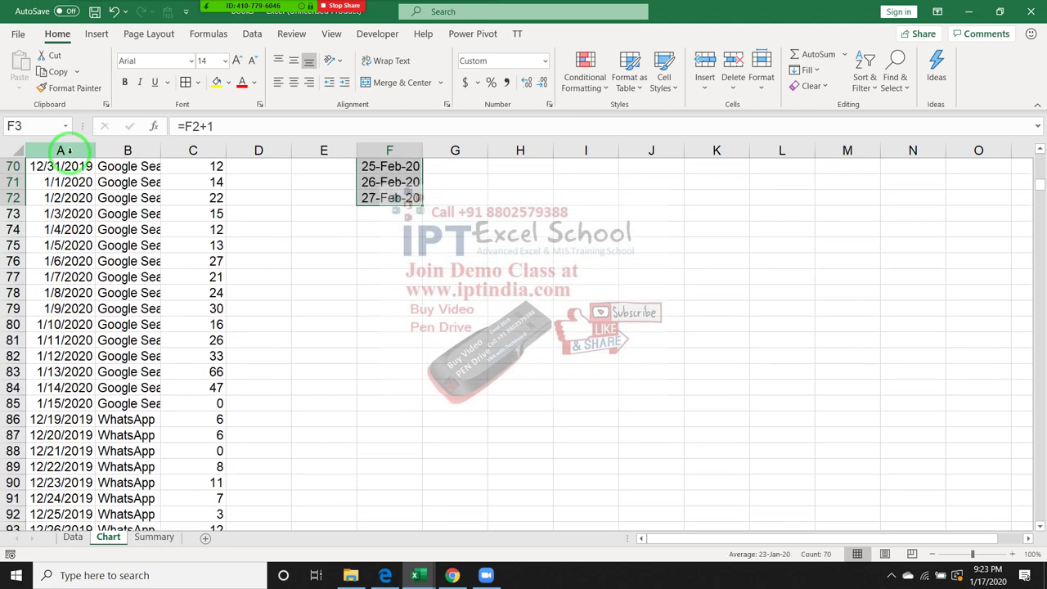
# Check the filled dates, 19-Dec-19 through 27-Feb-20, against column A
pyautogui.hotkey('ctrl', 'Down')
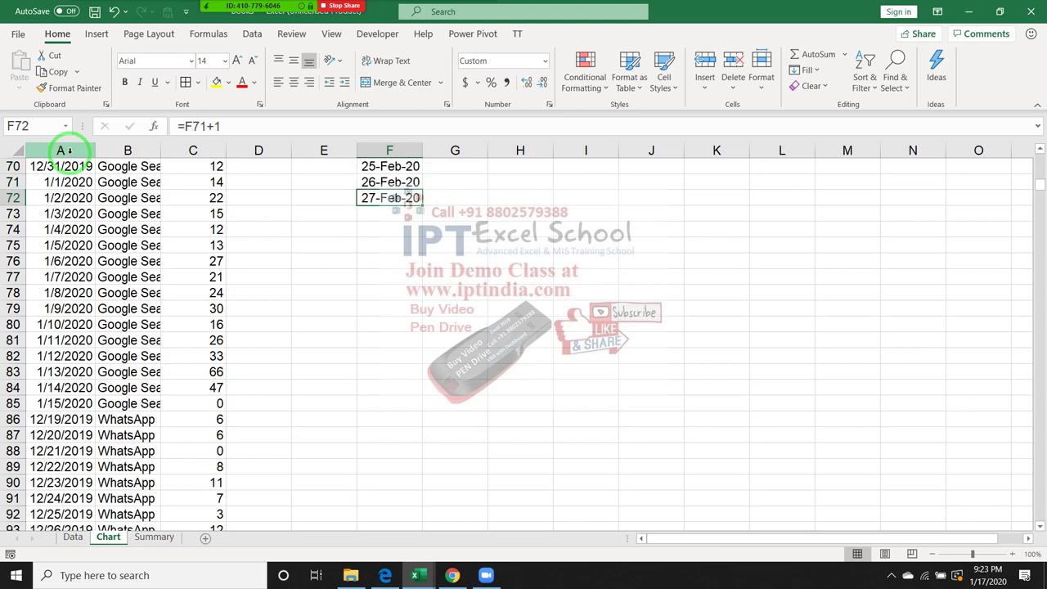
pyautogui.hotkey('ctrl', 'Up')
pyautogui.press('Down')
pyautogui.press('Down')
pyautogui.hotkey('ctrl', 'Down')
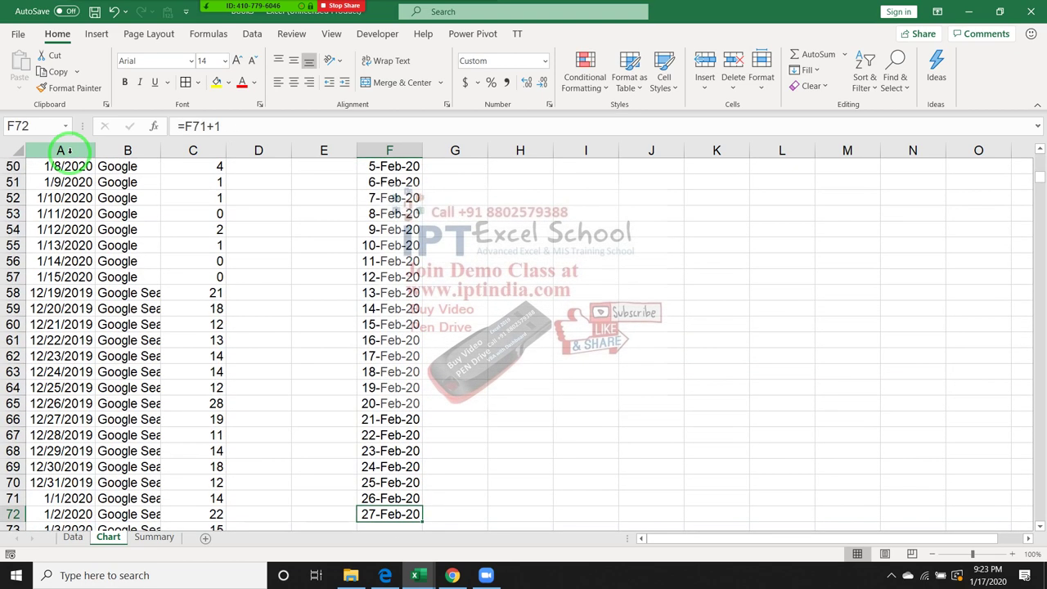
pyautogui.press('Up')
pyautogui.hotkey('ctrl', 'Up')
pyautogui.press('Down')
pyautogui.press('Left')
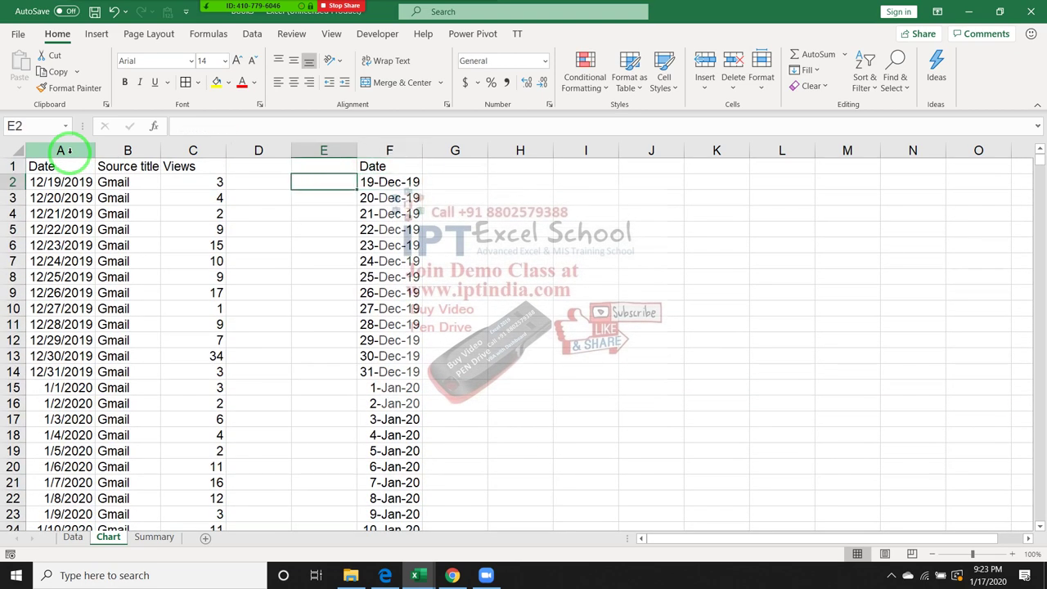
pyautogui.press('Left')
pyautogui.press('Left')
pyautogui.press('Left')
pyautogui.press('Left')
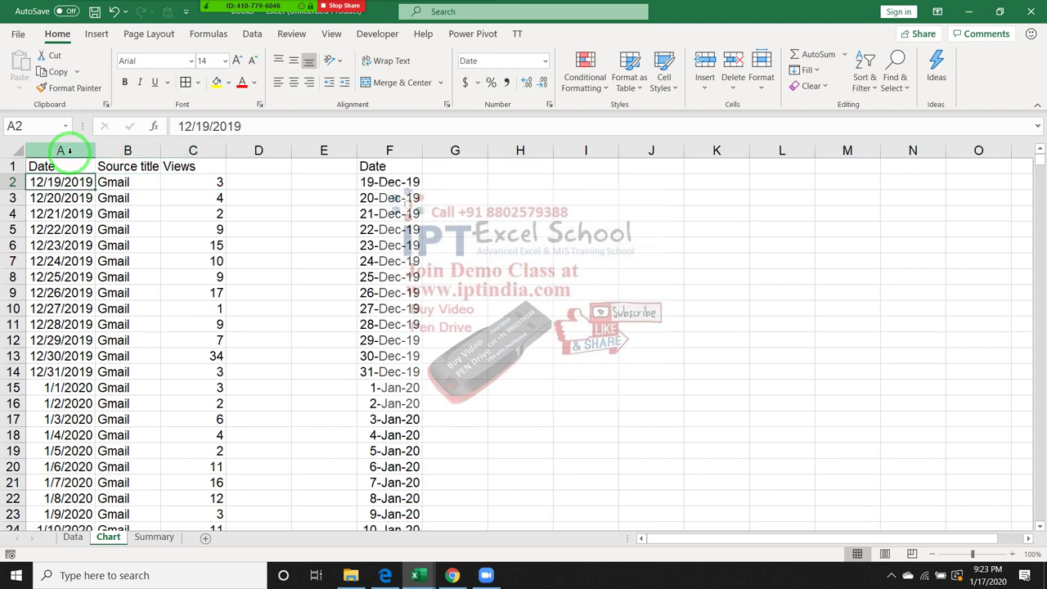
pyautogui.press('Right')
pyautogui.press('Right')
pyautogui.press('Right')
pyautogui.press('Right')
pyautogui.press('Right')
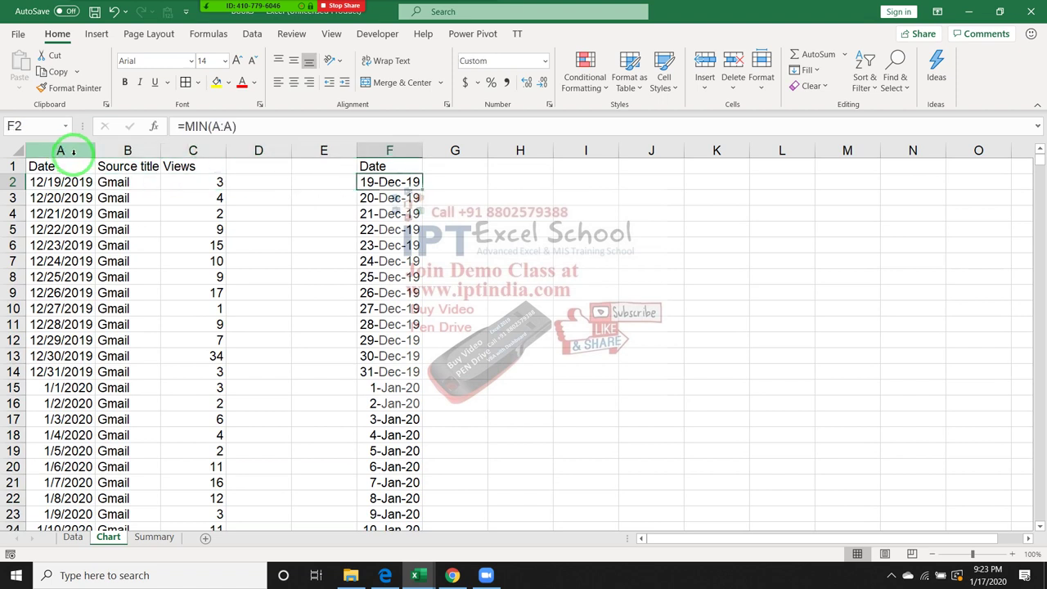
pyautogui.press('Down')
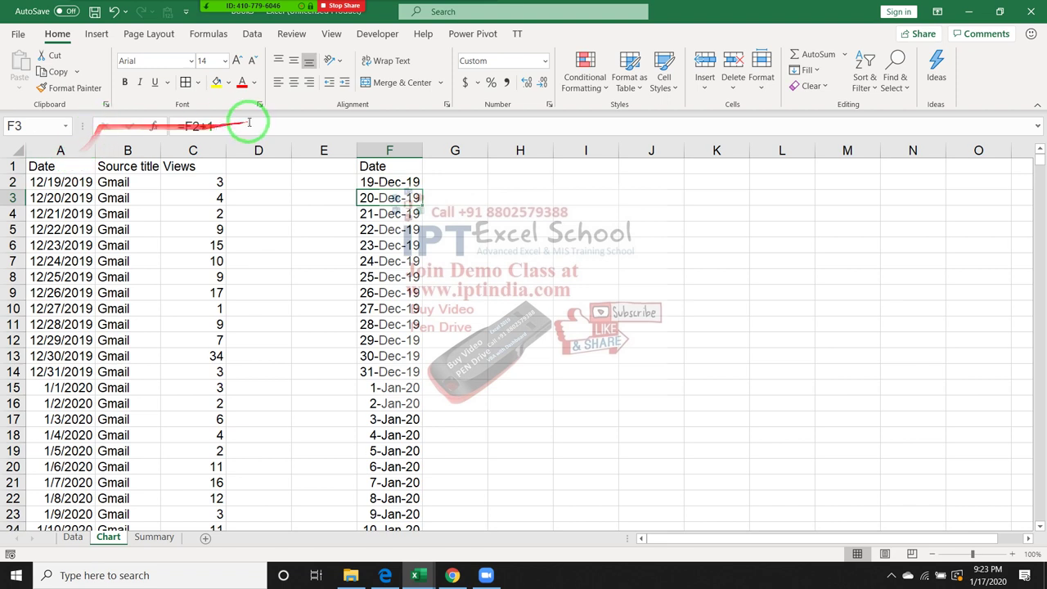
# Rewrite F3 as =IF(F2+1>MAX(A:A),"",F2+1) so dates past column A's latest go blank
pyautogui.moveTo(211, 124); pyautogui.dragTo(186, 124)
pyautogui.press('BackSpace')
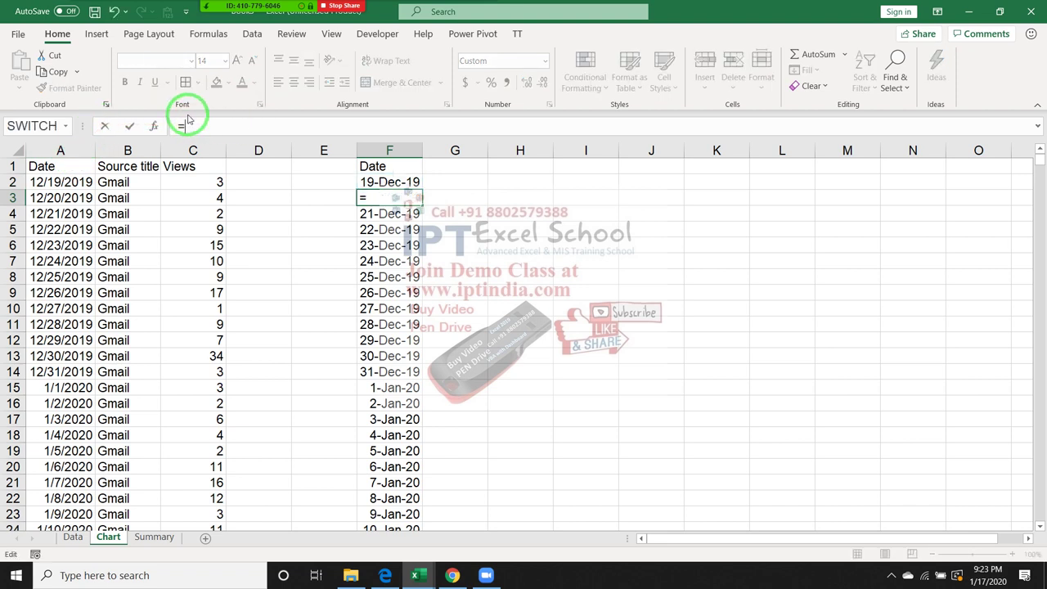
pyautogui.write('IF')
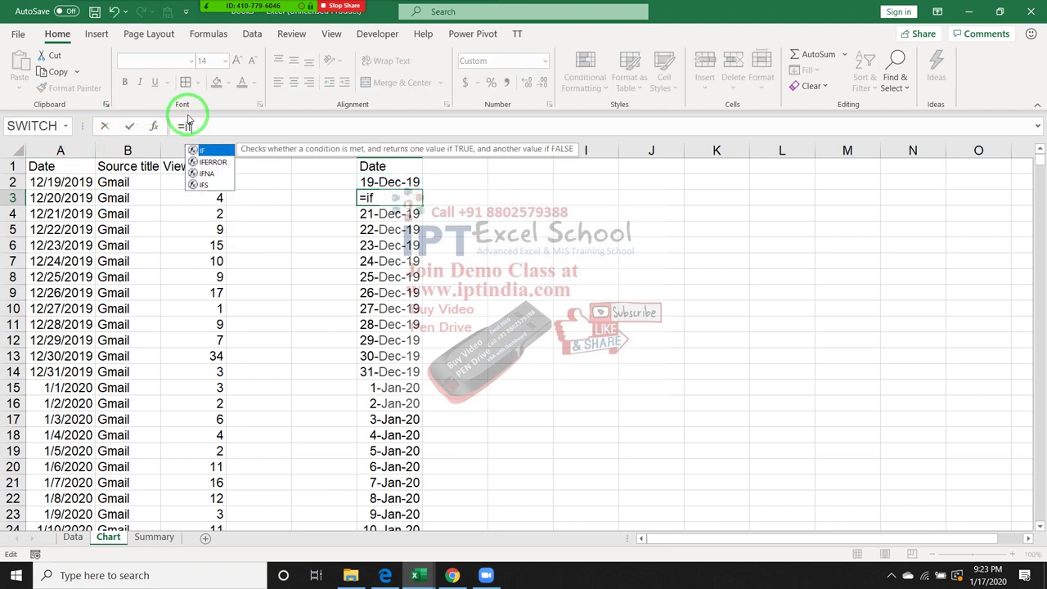
pyautogui.write('(')
pyautogui.click(389, 182)
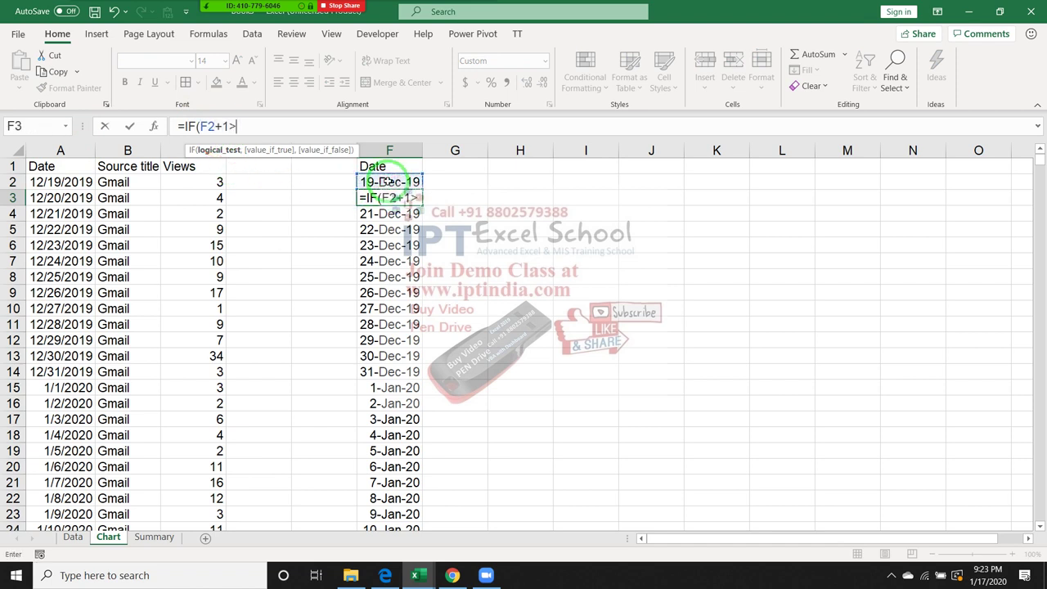
pyautogui.click(86, 151)
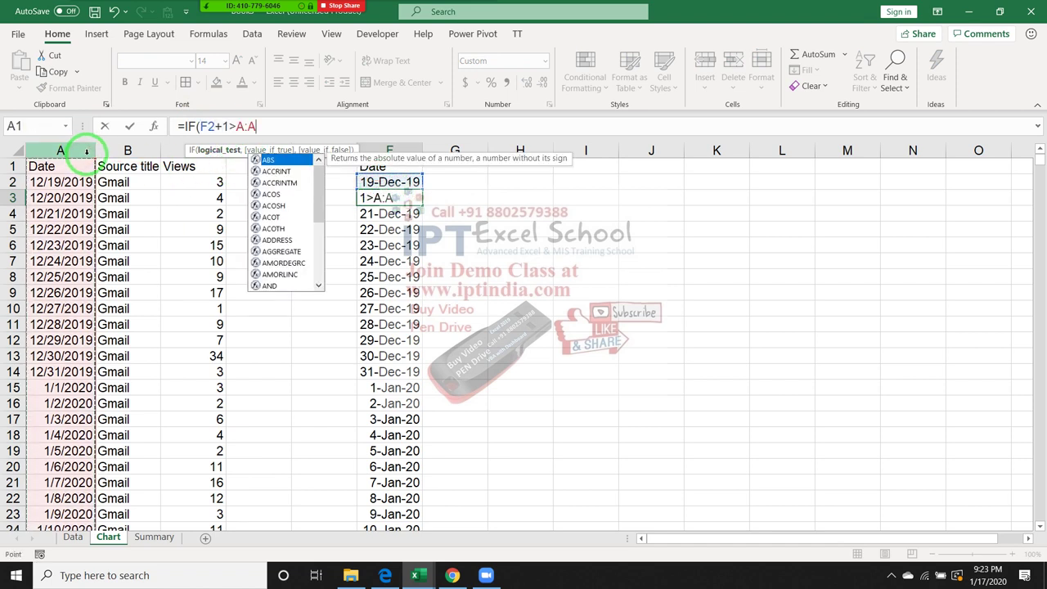
pyautogui.press('BackSpace')
pyautogui.press('BackSpace')
pyautogui.press('BackSpace')
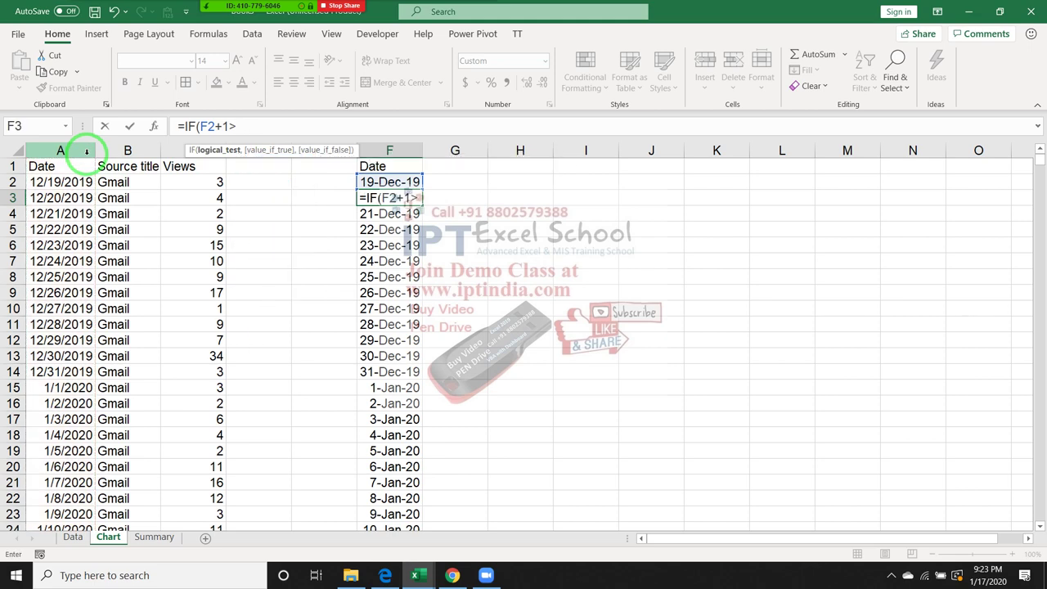
pyautogui.write('max(')
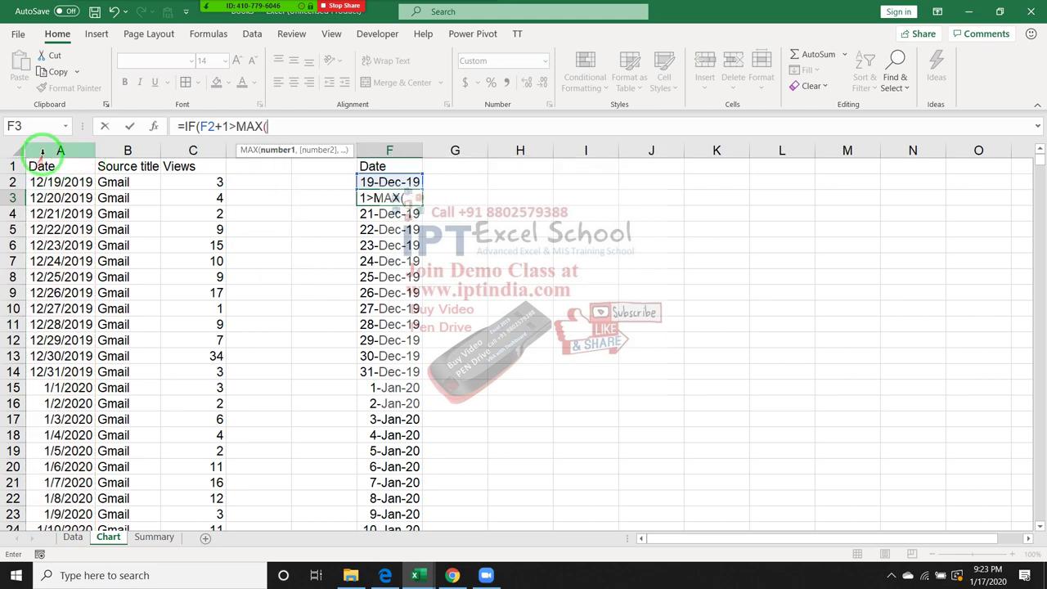
pyautogui.click(43, 152)
pyautogui.write(')')
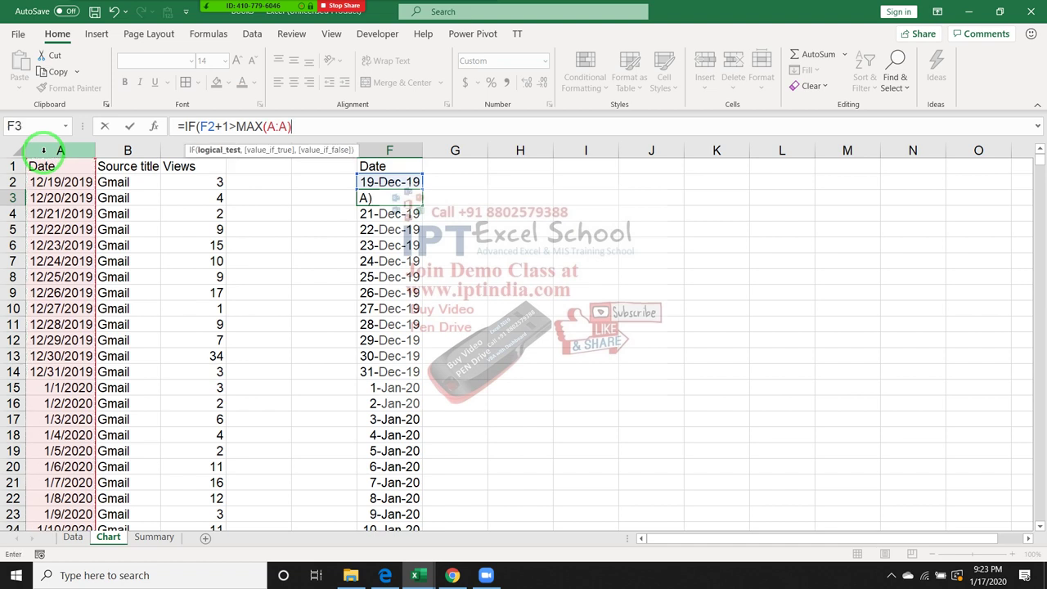
pyautogui.write('a')
pyautogui.press('BackSpace')
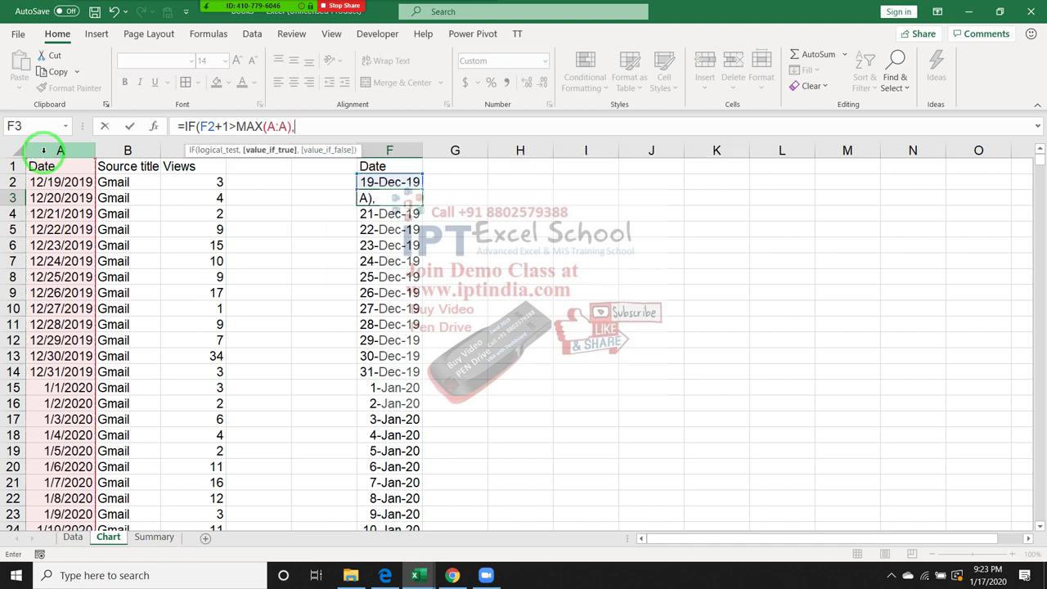
pyautogui.write(')')
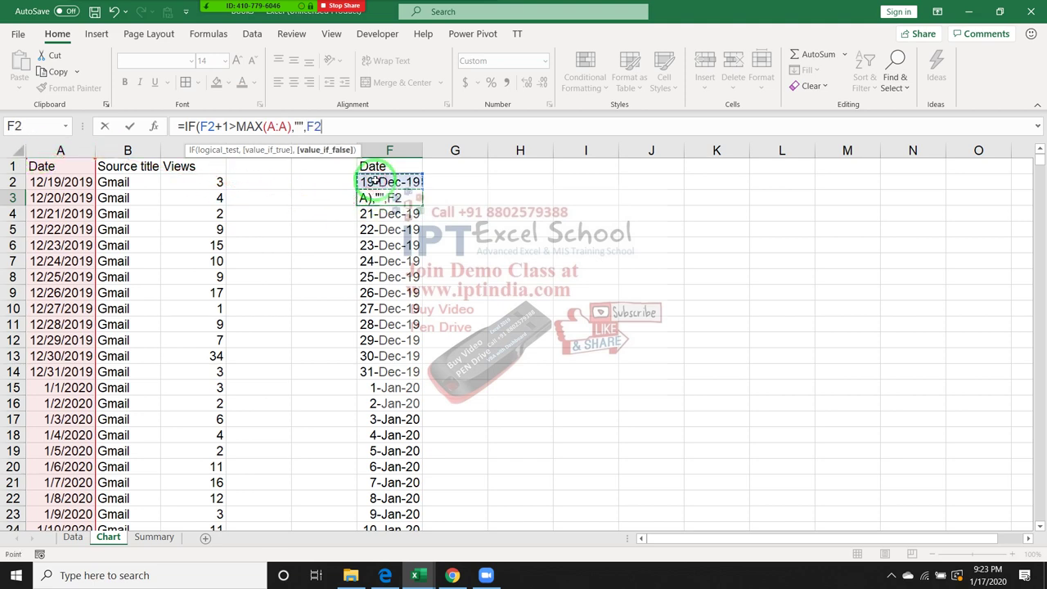
pyautogui.write('1')
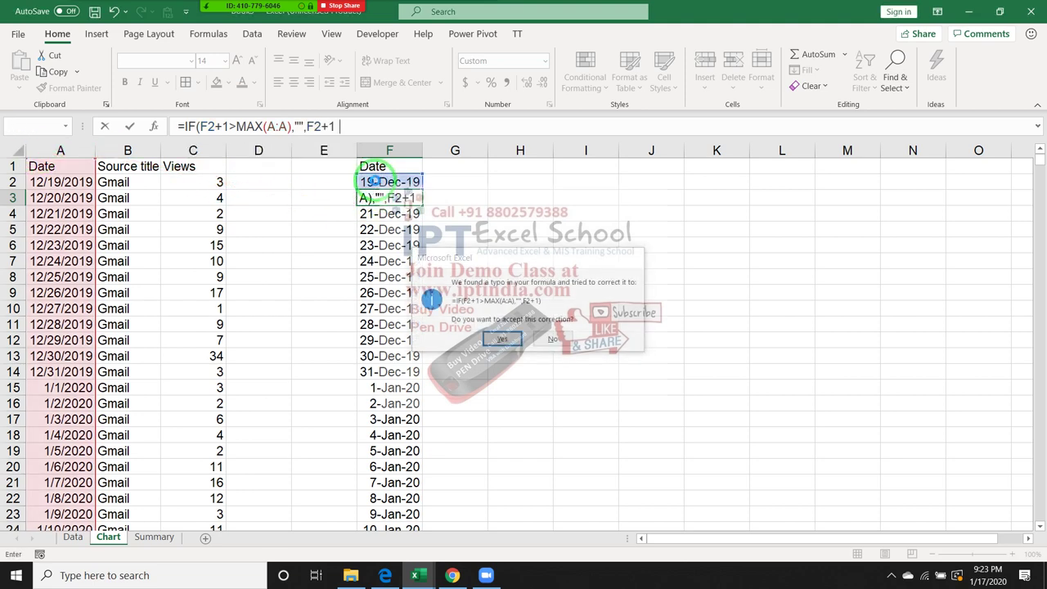
pyautogui.hotkey('ctrl', 'Return')
# Begin wrapping F3's IF formula inside IFERROR(
pyautogui.click(186, 126)
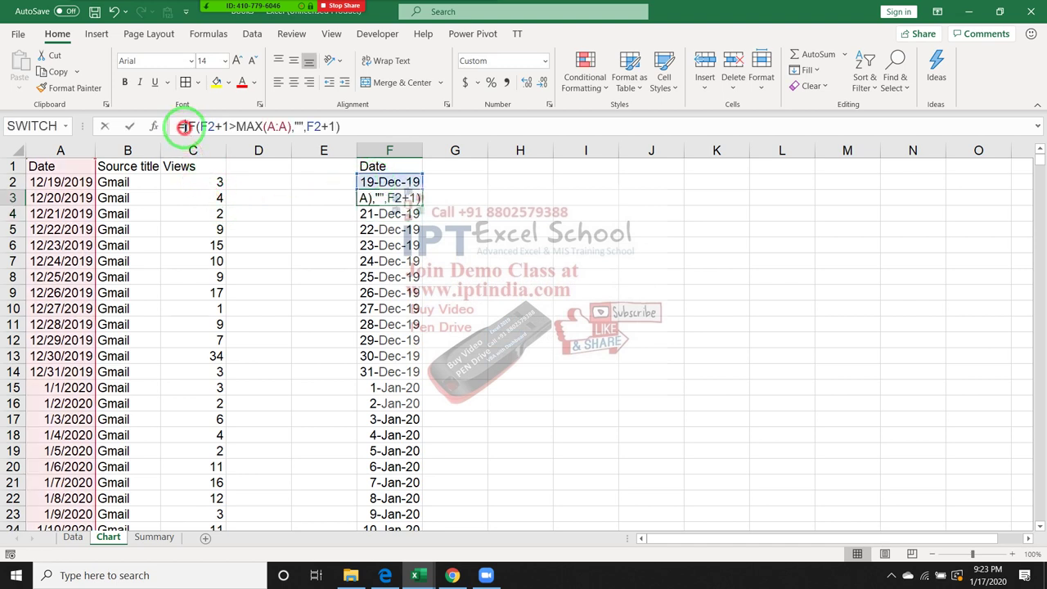
pyautogui.write('IFERROR(')
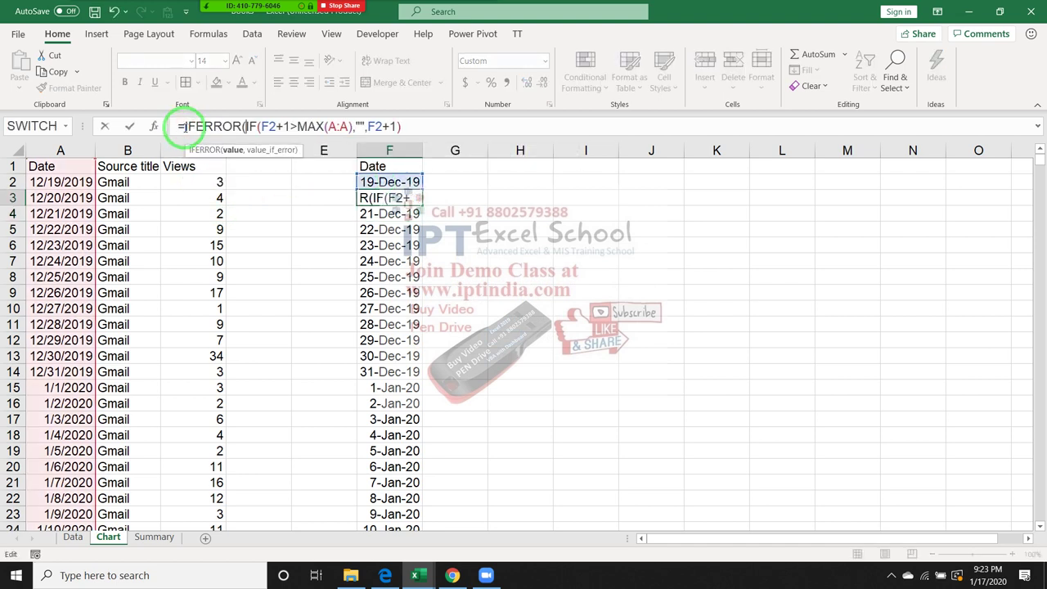
pyautogui.click(484, 128)
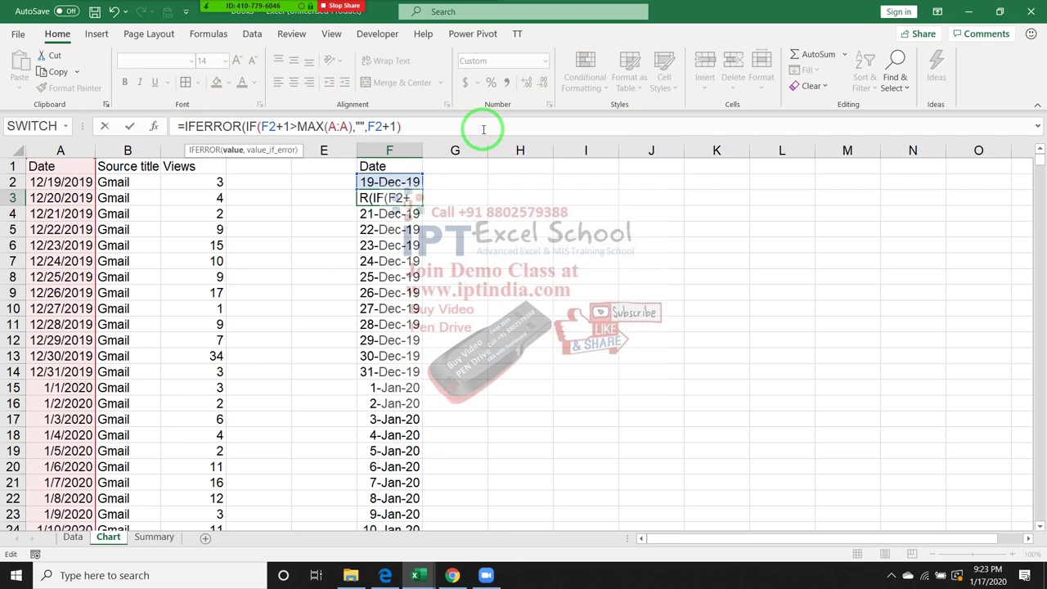
pyautogui.write(',""')
# Confirm the IFERROR formula and fill it from F3 down to F72
pyautogui.press('Return')
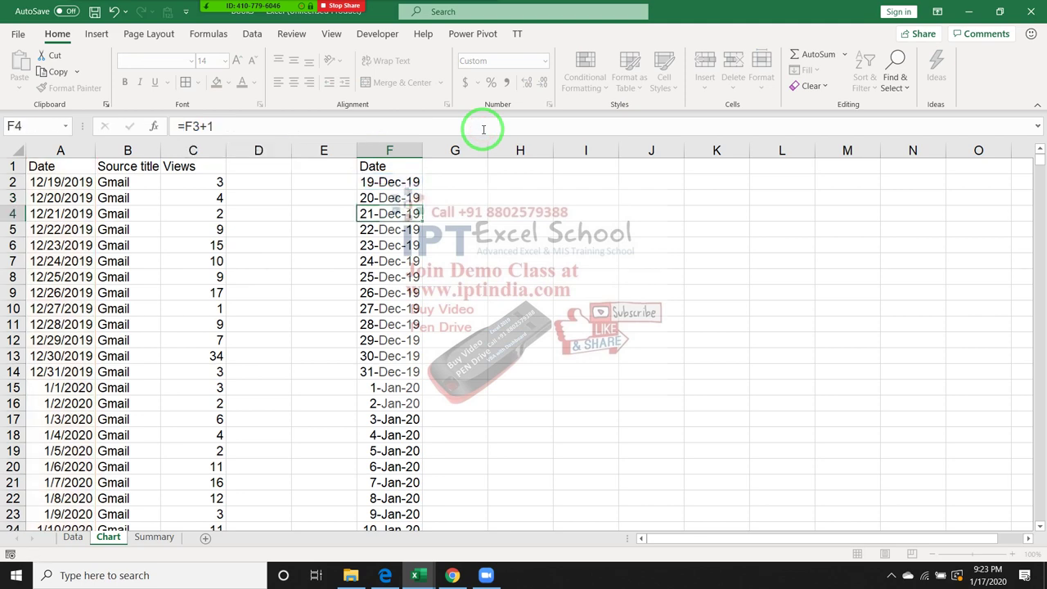
pyautogui.press('Up')
pyautogui.hotkey('ctrl', 'shift', 'Down')
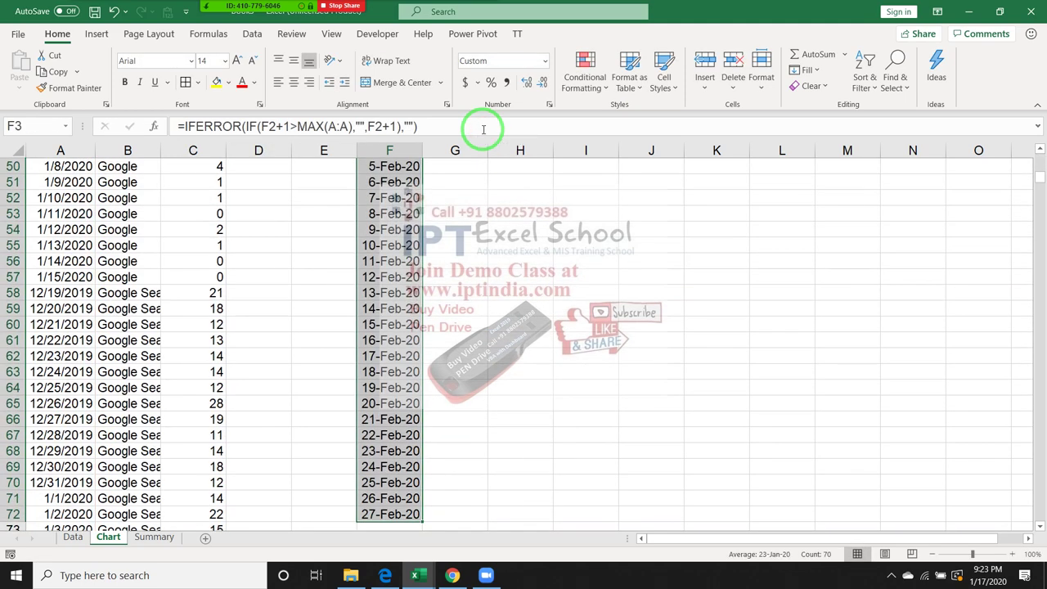
pyautogui.hotkey('ctrl', 'd')
# Check that the dates end at 15-Jan-20 with blanks below, then return to G1
pyautogui.hotkey('ctrl', 'Up')
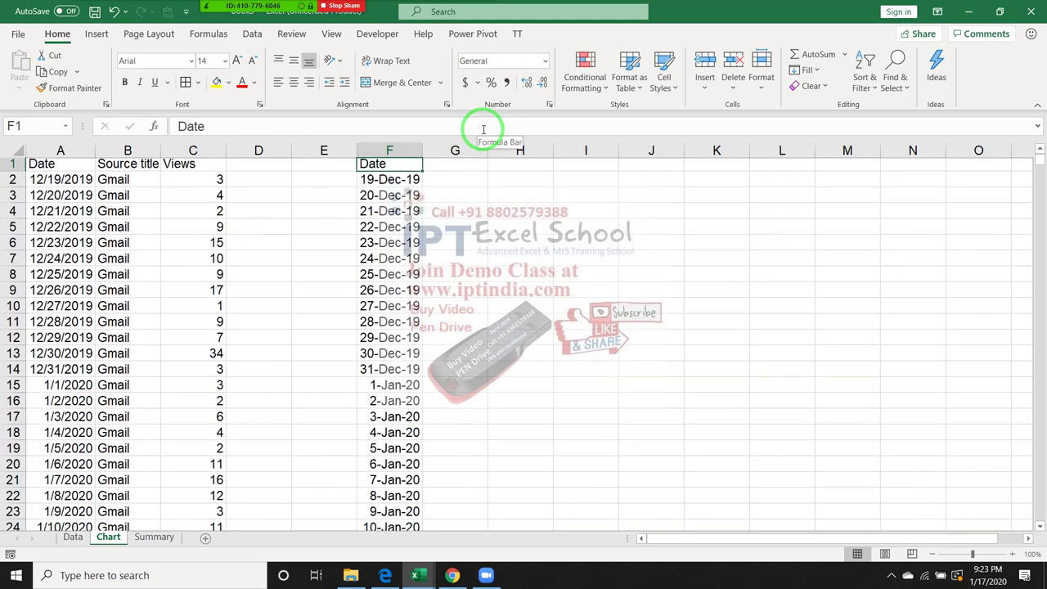
pyautogui.press('Down')
pyautogui.press('Down')
pyautogui.press('Down')
pyautogui.press('Down')
pyautogui.press('Down')
pyautogui.press('Down')
pyautogui.press('Down')
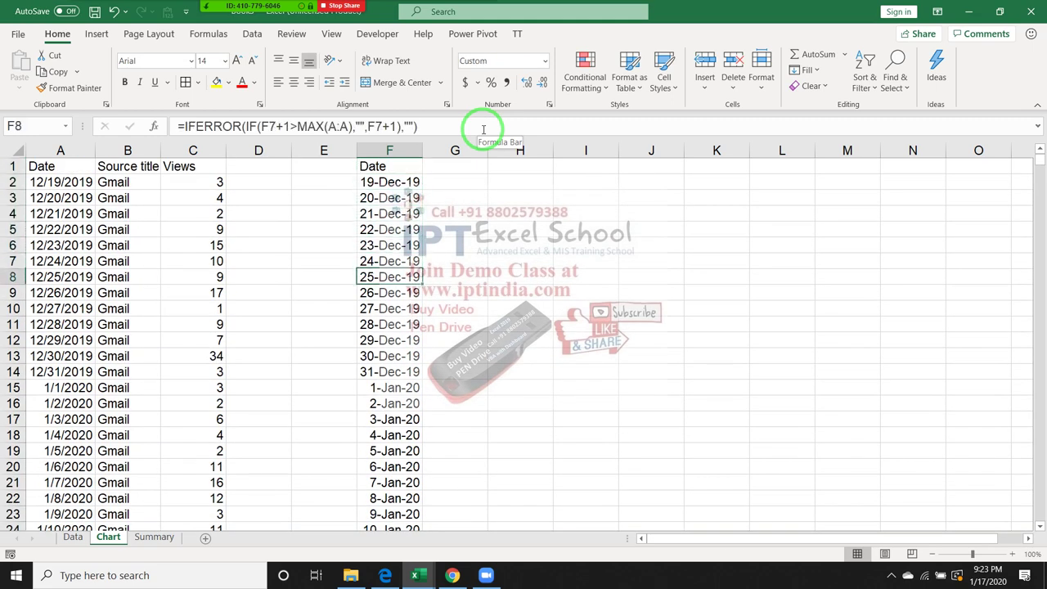
pyautogui.press('Down')
pyautogui.press('Down')
pyautogui.press('Down')
pyautogui.hotkey('ctrl', 'Down')
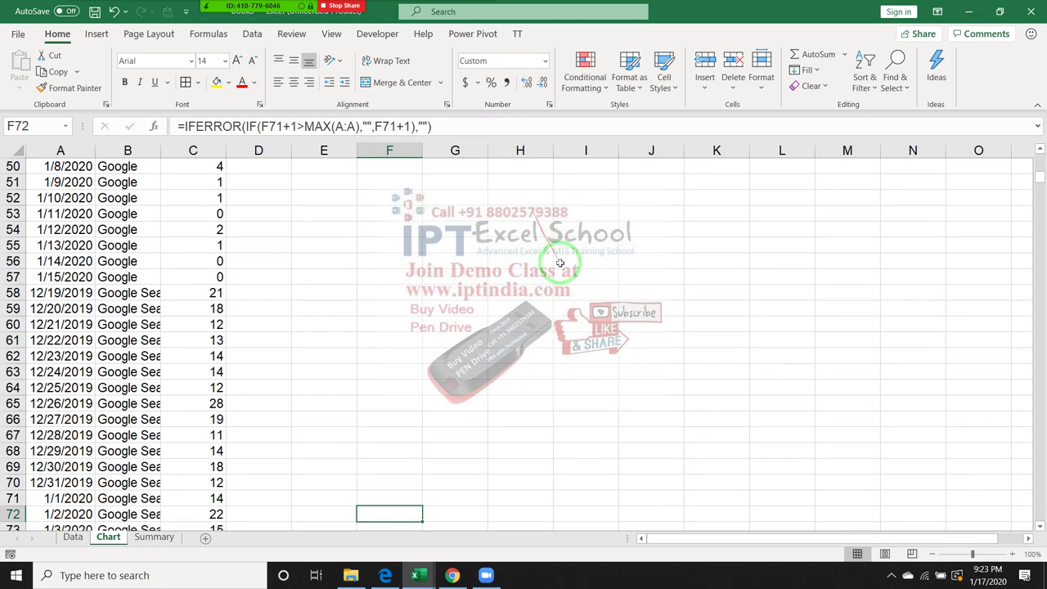
pyautogui.scroll(6, 389, 360)
pyautogui.scroll(5, 388, 360)
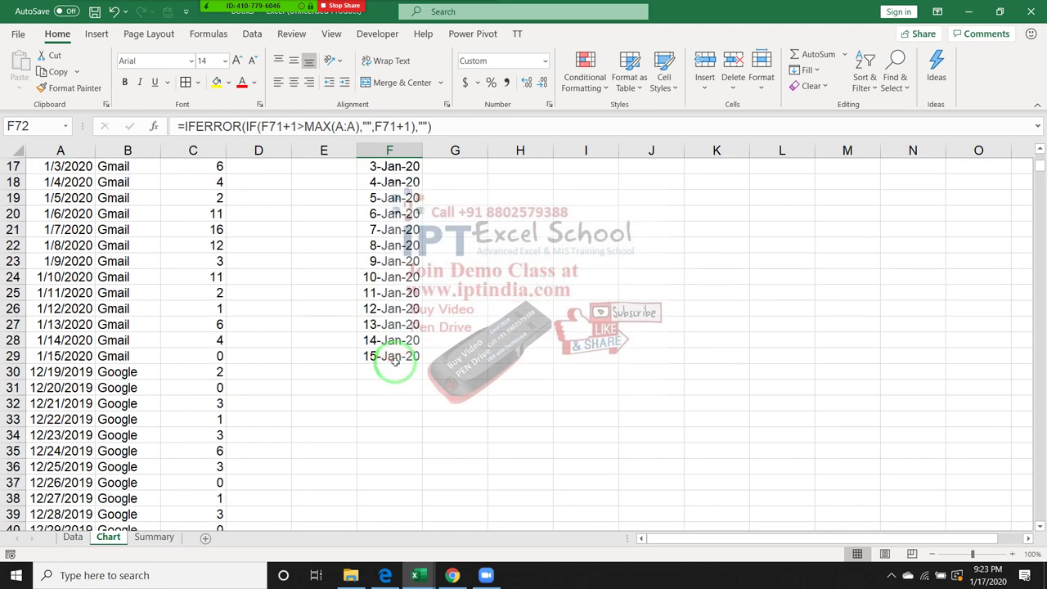
pyautogui.scroll(5, 389, 364)
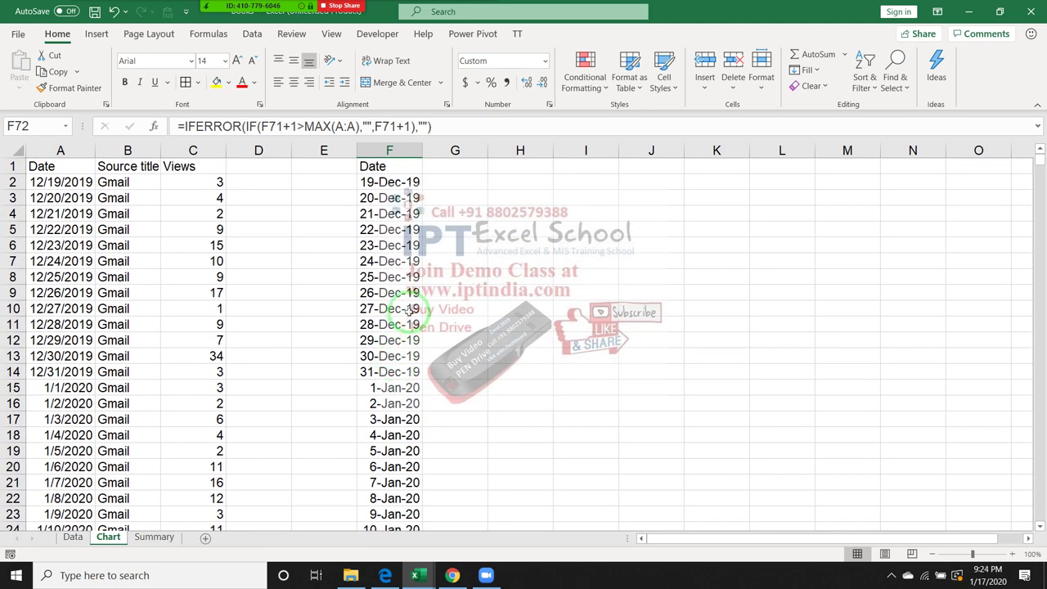
pyautogui.click(449, 167)
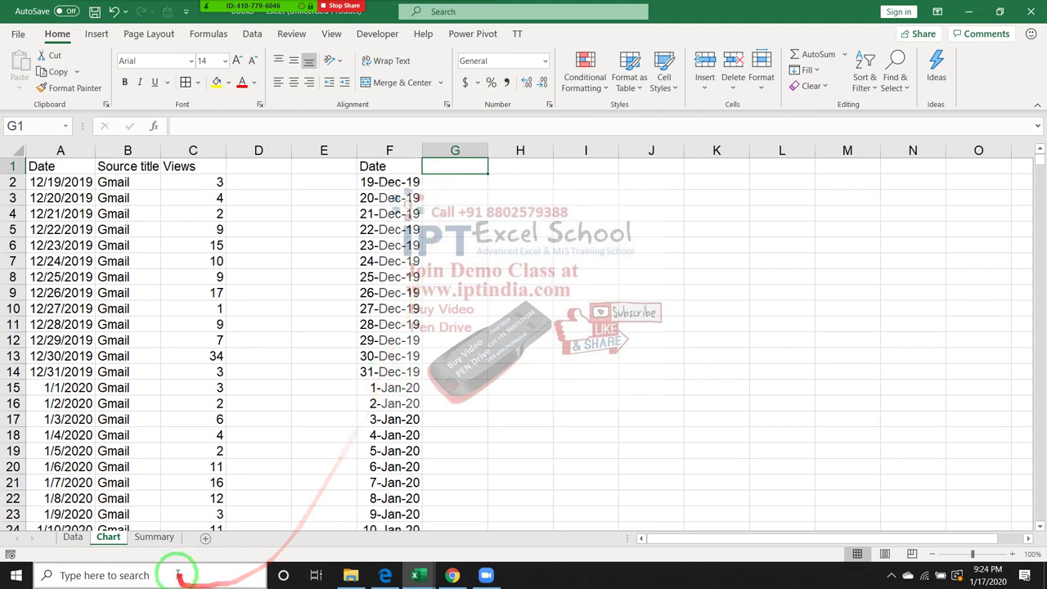
# On the Summary sheet, select the Top 5 table's headers and first four sources
pyautogui.click(155, 537)
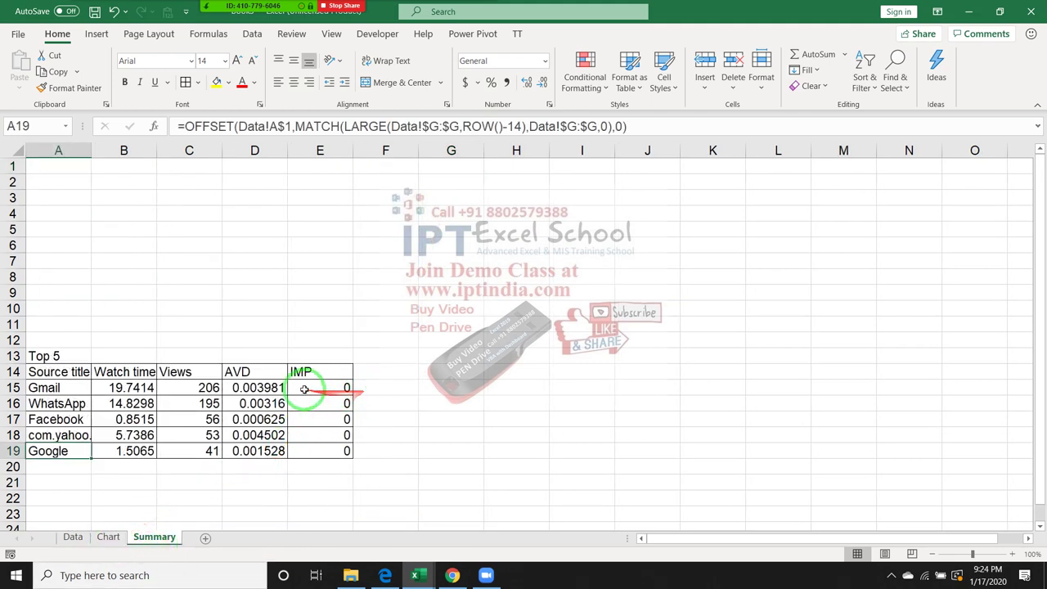
pyautogui.click(376, 386)
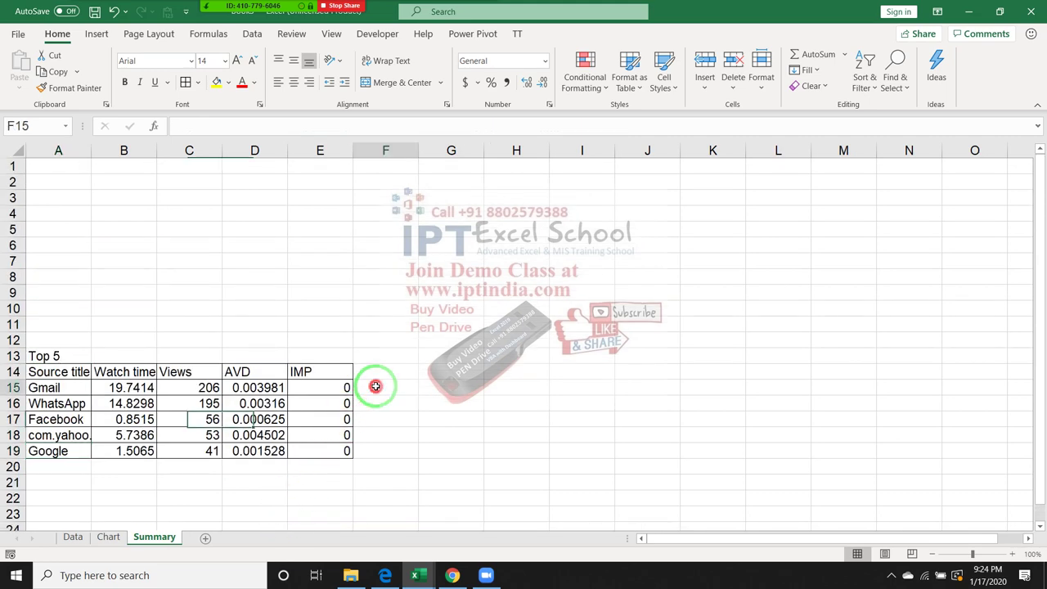
pyautogui.moveTo(72, 372)
pyautogui.mouseDown()
pyautogui.moveTo(316, 444)
pyautogui.moveTo(331, 461)
pyautogui.moveTo(376, 455)
pyautogui.mouseUp()
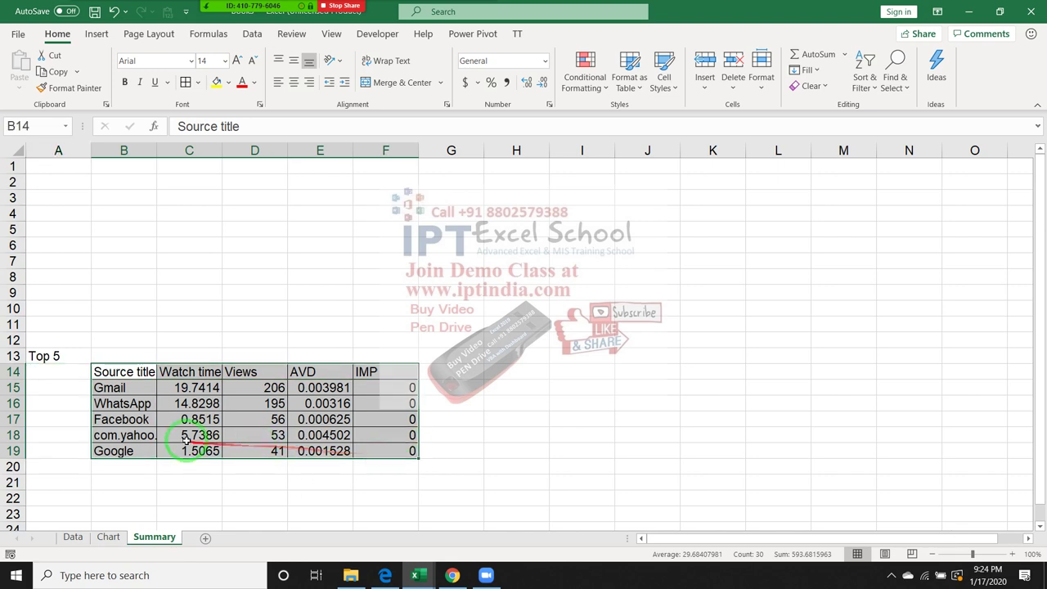
# Place the table at B14:F19 and make column A narrow
pyautogui.click(58, 390)
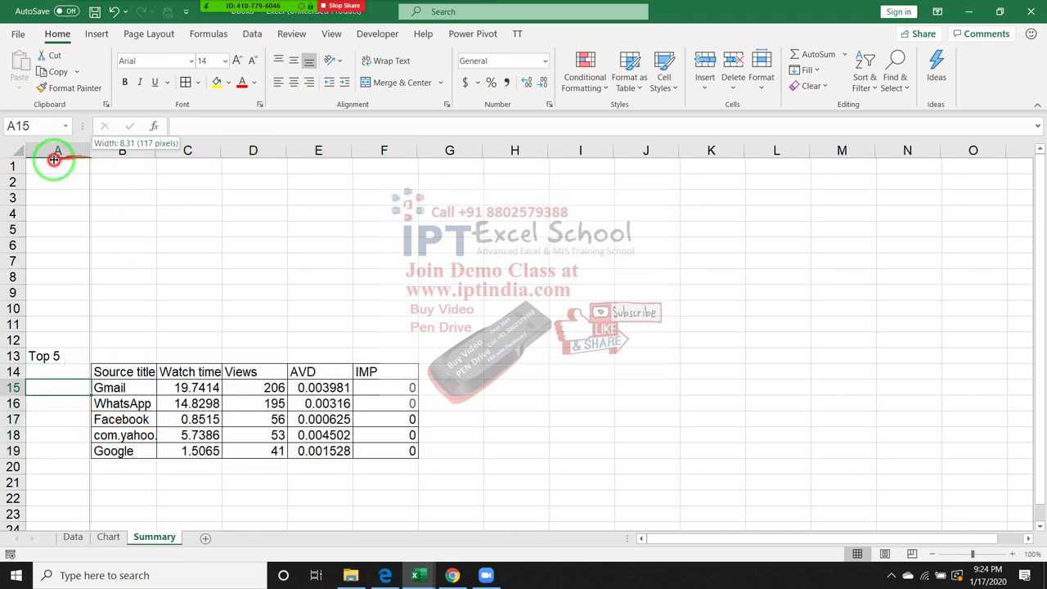
pyautogui.moveTo(92, 155); pyautogui.dragTo(30, 157)
pyautogui.moveTo(4, 246); pyautogui.dragTo(502, 266)
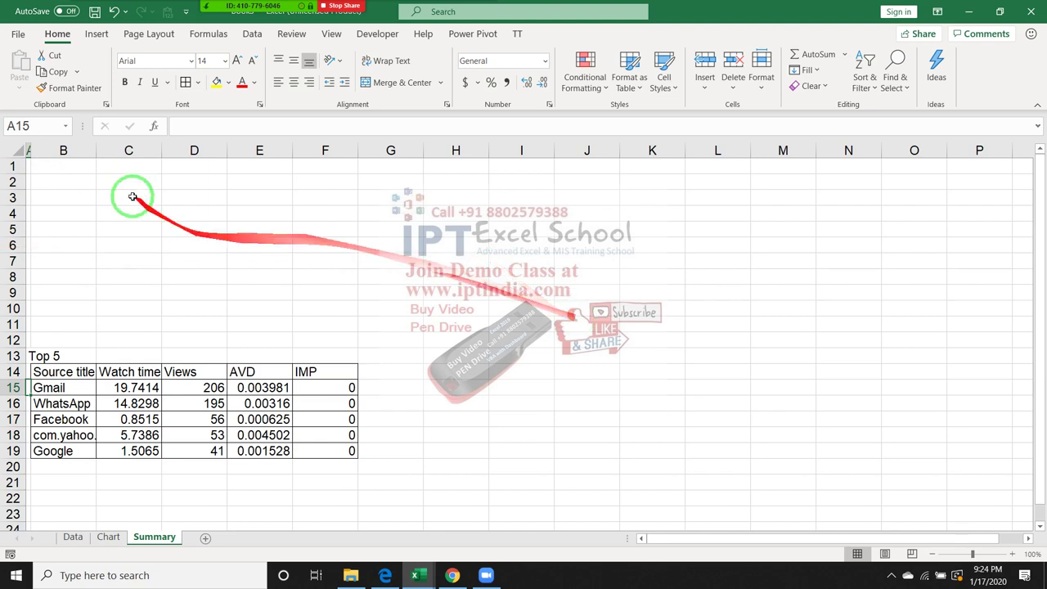
pyautogui.moveTo(33, 151); pyautogui.dragTo(52, 150)
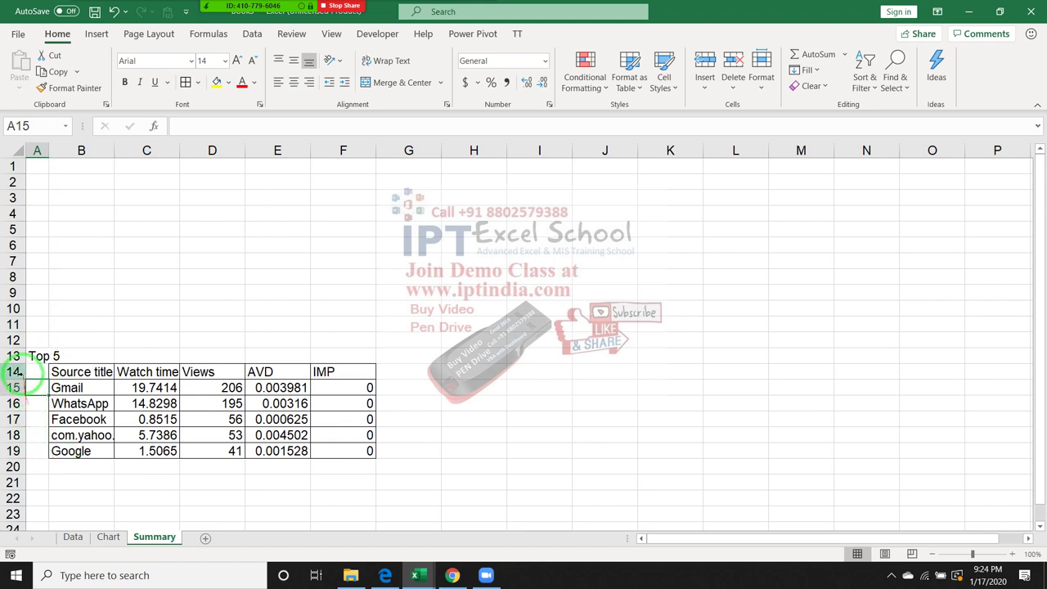
# Move the 'Top 5' title from A13 to B13
pyautogui.click(37, 403)
pyautogui.click(36, 419)
pyautogui.click(37, 435)
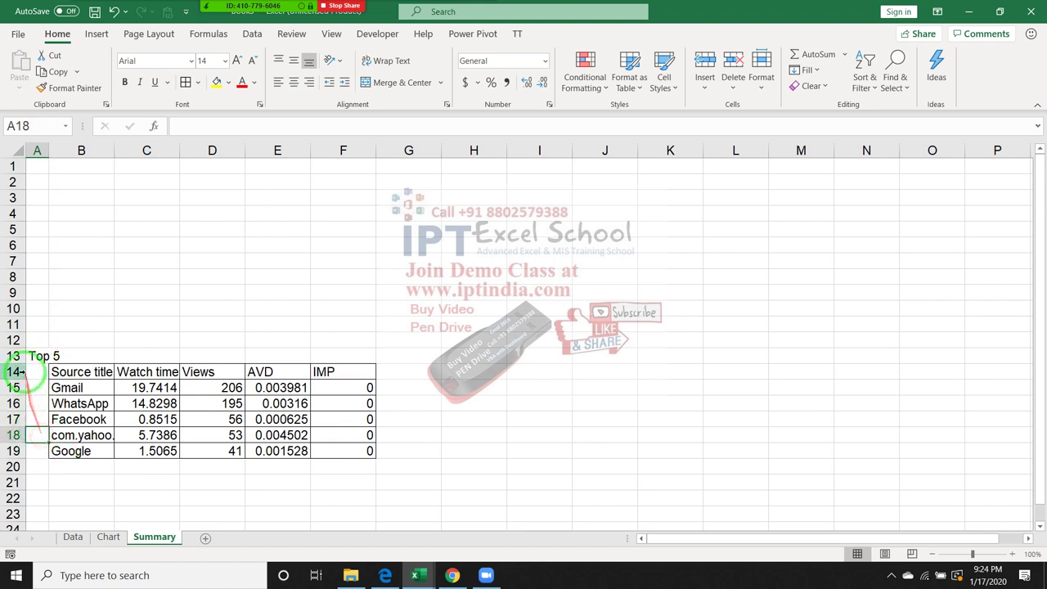
pyautogui.click(37, 372)
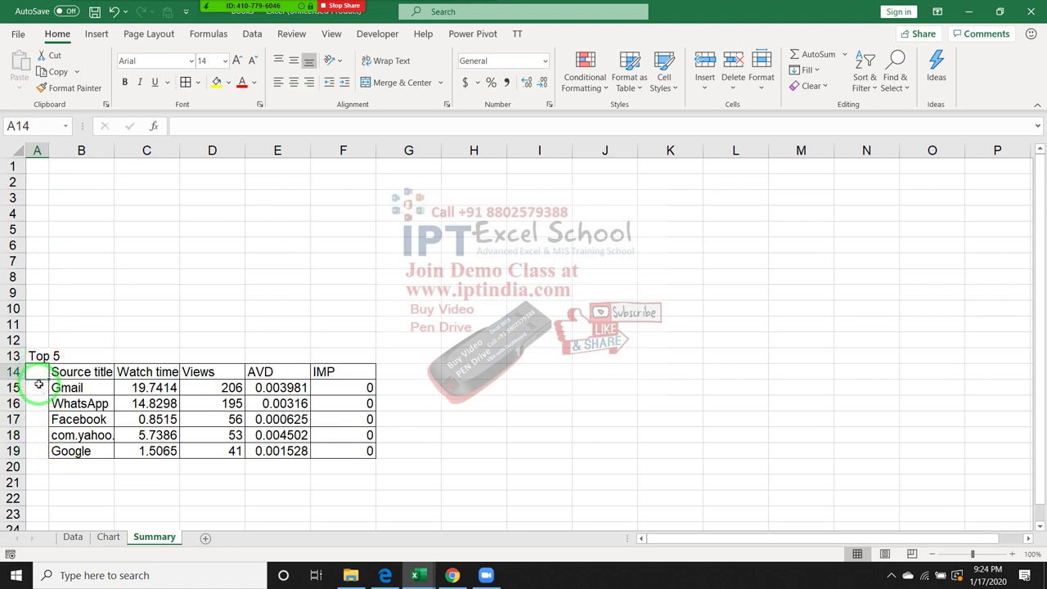
pyautogui.click(37, 388)
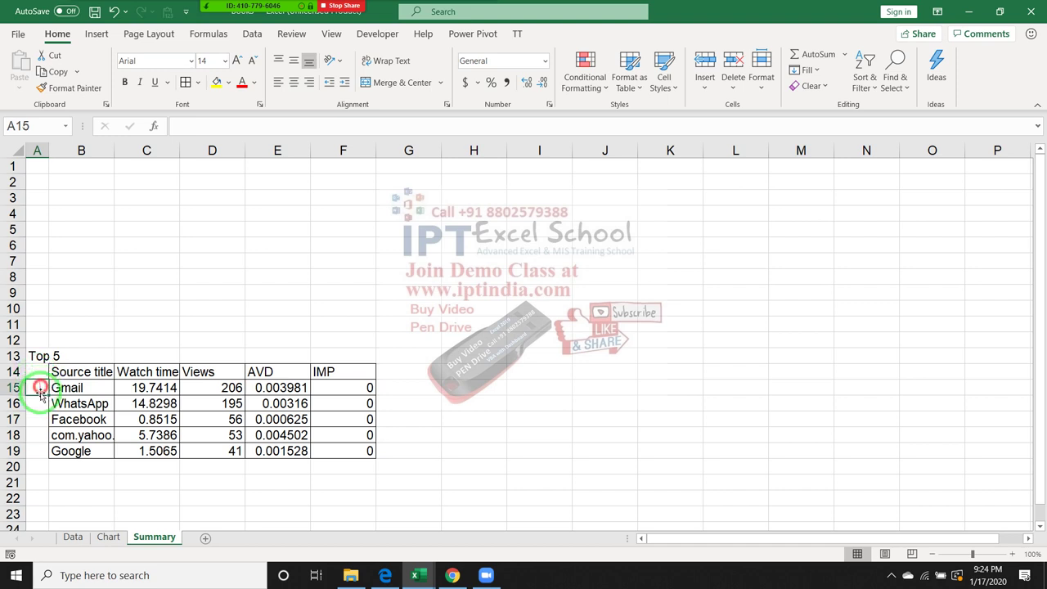
pyautogui.click(37, 403)
pyautogui.click(37, 419)
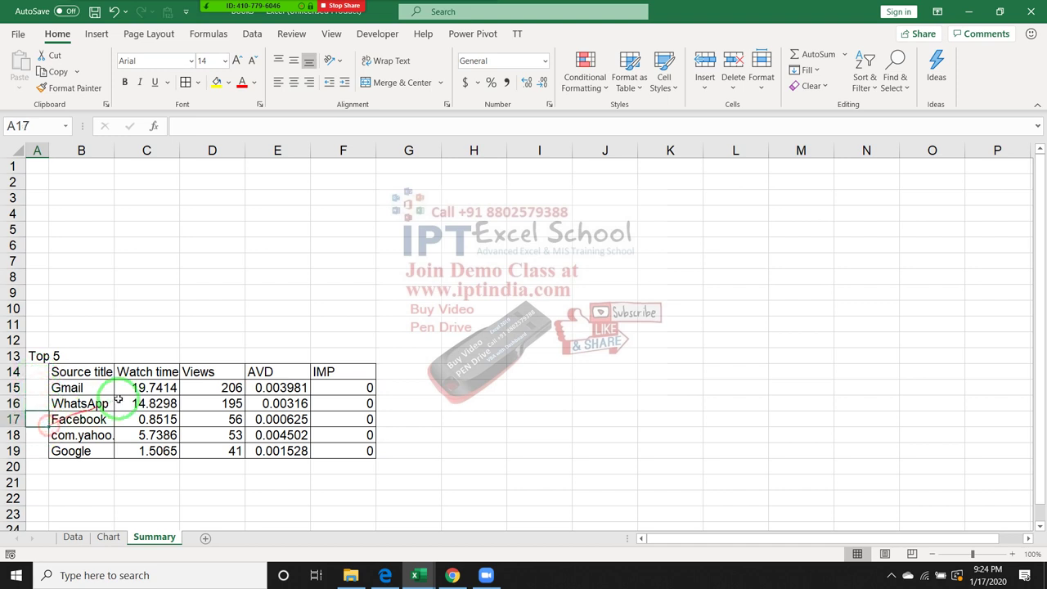
pyautogui.click(42, 374)
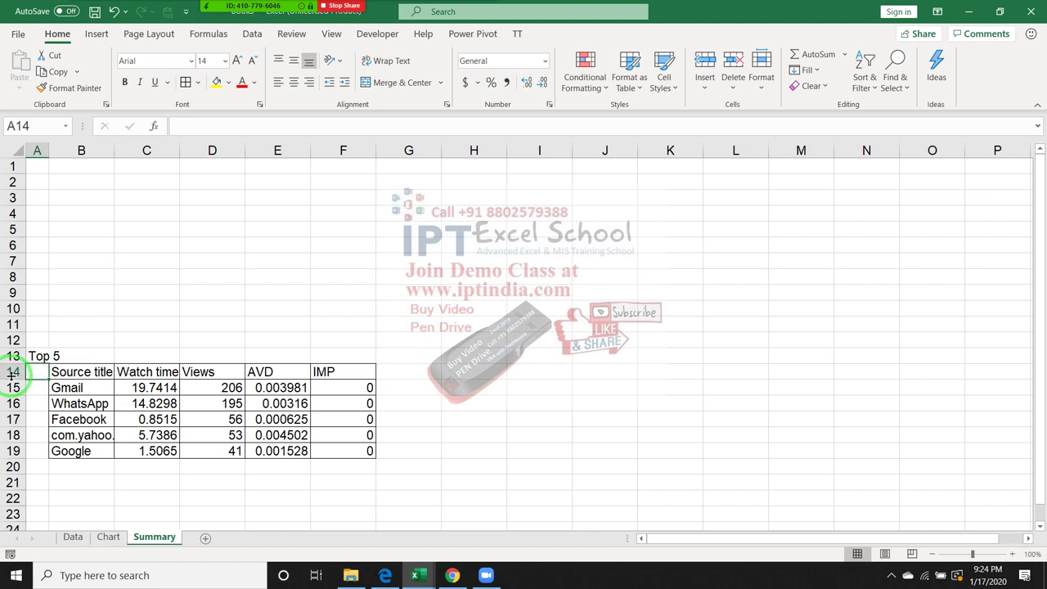
pyautogui.click(13, 374)
pyautogui.click(41, 356)
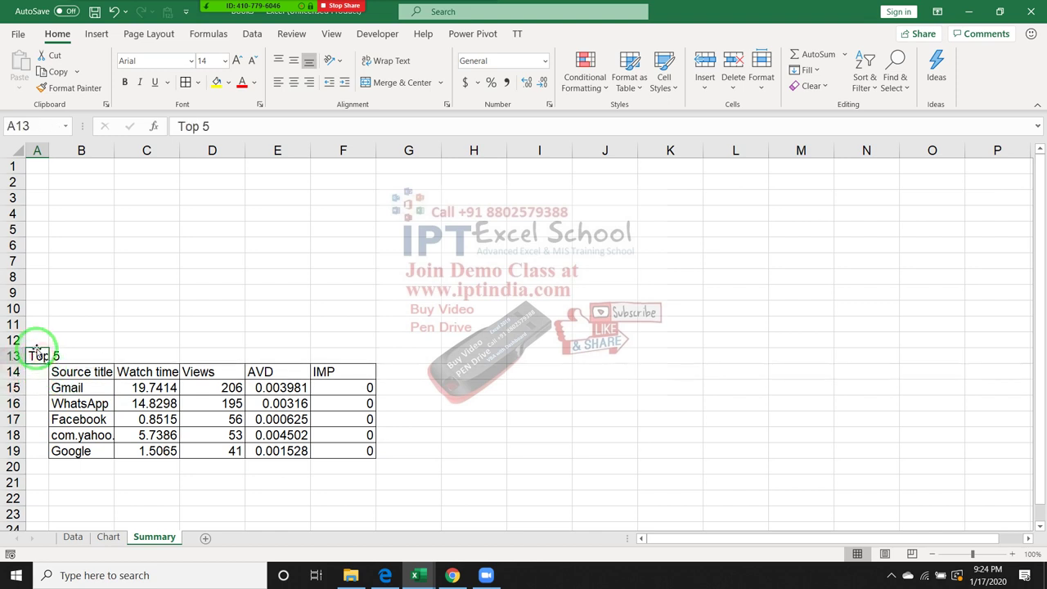
pyautogui.moveTo(37, 347); pyautogui.dragTo(52, 350)
pyautogui.click(39, 384)
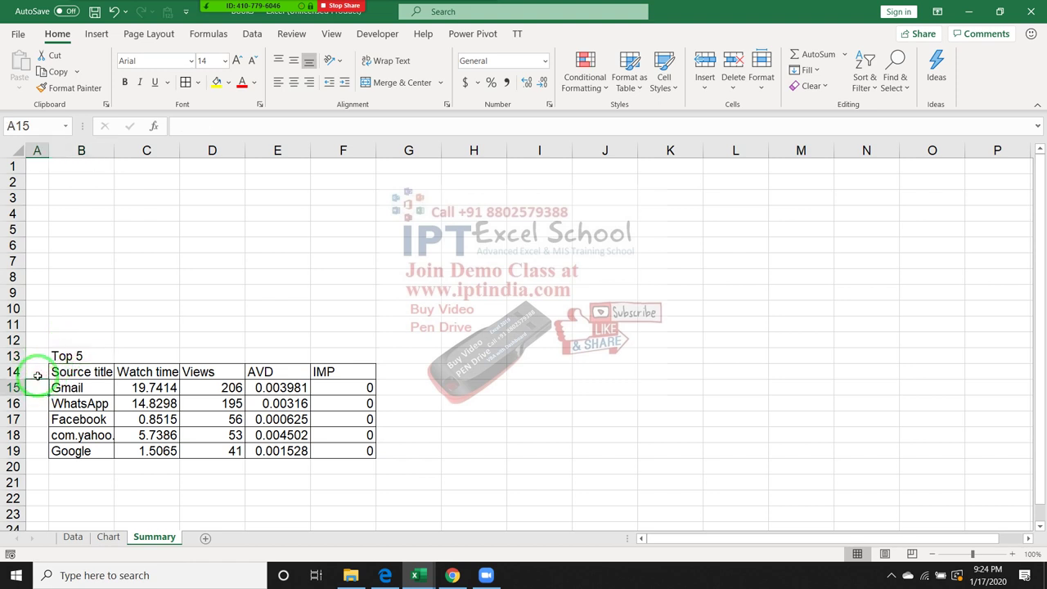
# Enter ALL in cell A13
pyautogui.click(37, 371)
pyautogui.write('A')
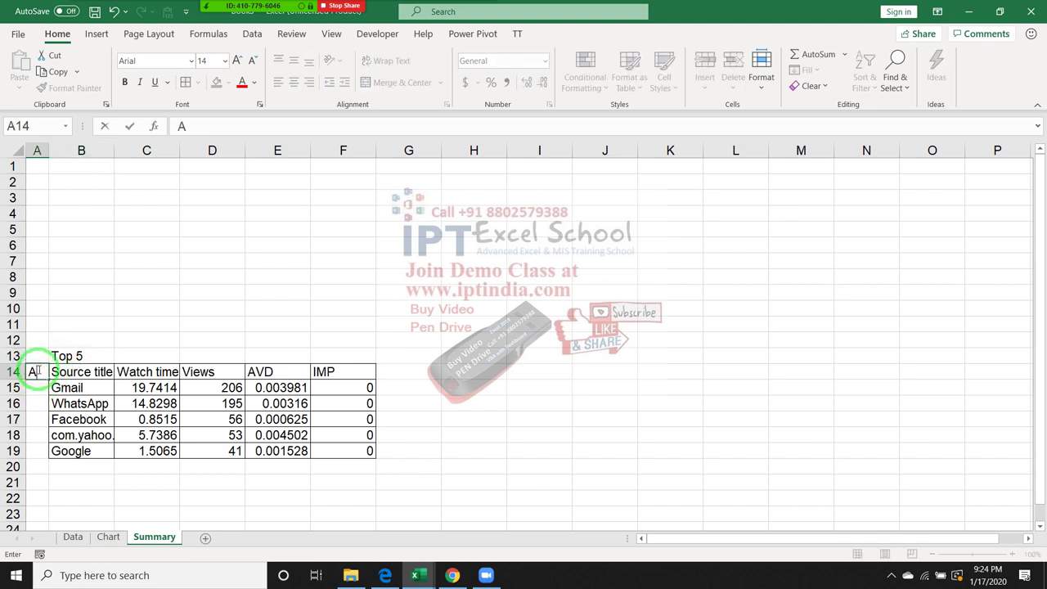
pyautogui.press('Escape')
pyautogui.press('Up')
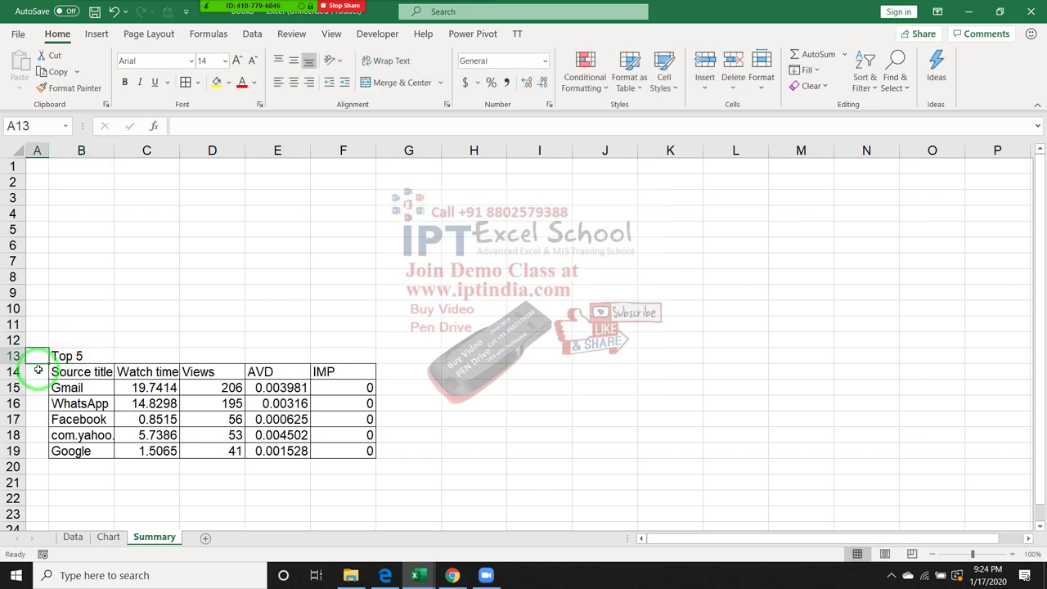
pyautogui.write('ALL')
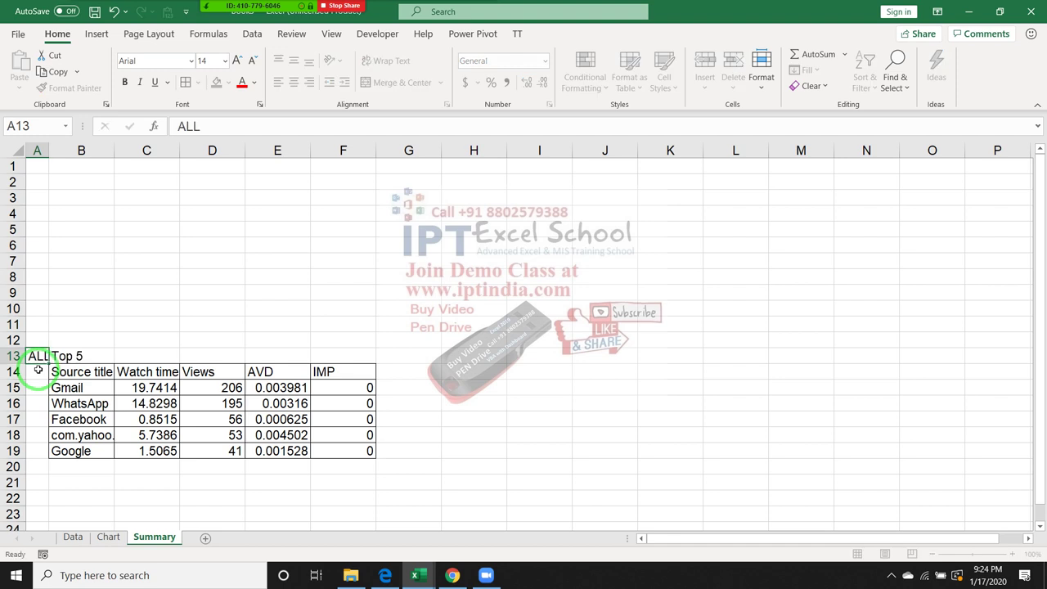
pyautogui.click(37, 370)
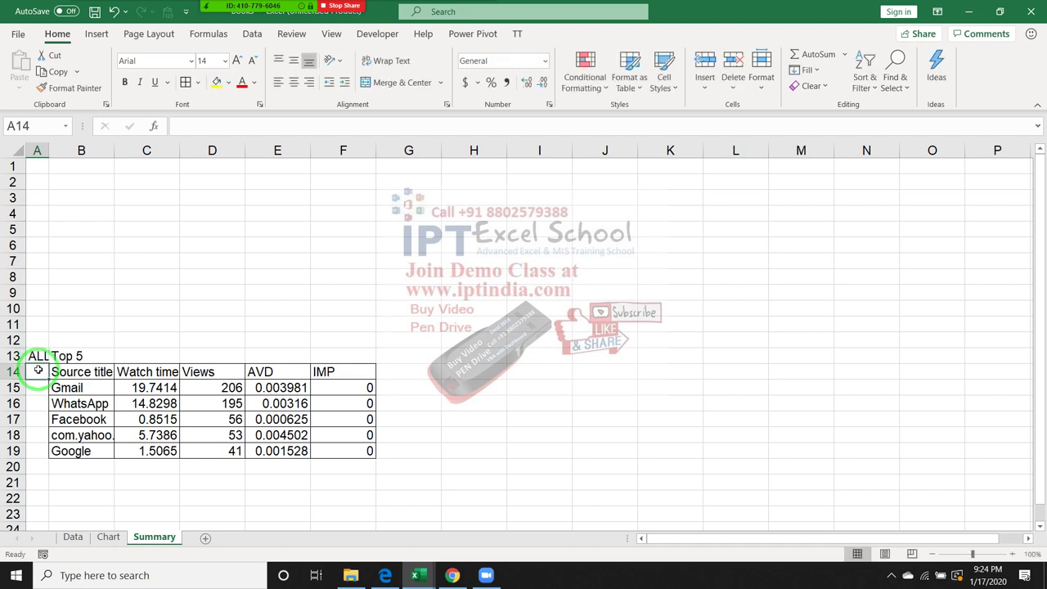
# Insert a Form Controls check box from the Developer tab and draw it in A14
pyautogui.click(391, 31)
pyautogui.click(292, 34)
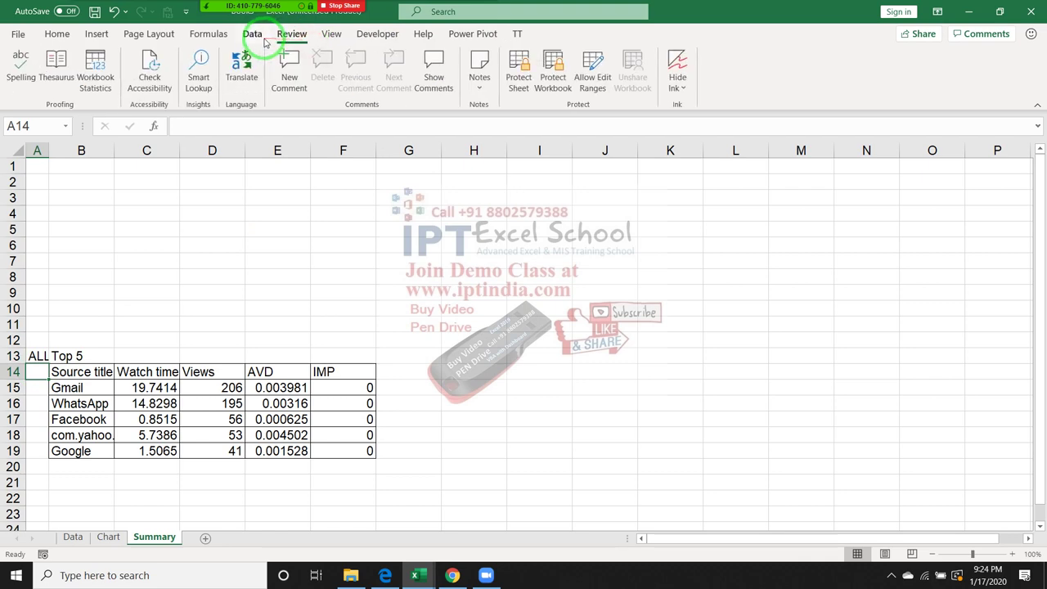
pyautogui.click(260, 37)
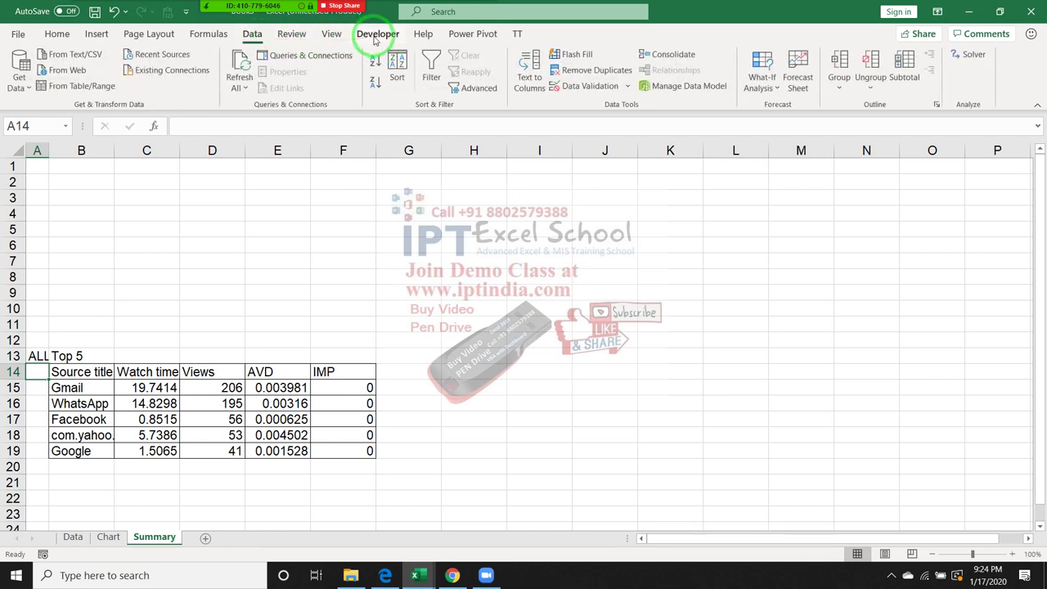
pyautogui.click(375, 36)
pyautogui.click(296, 82)
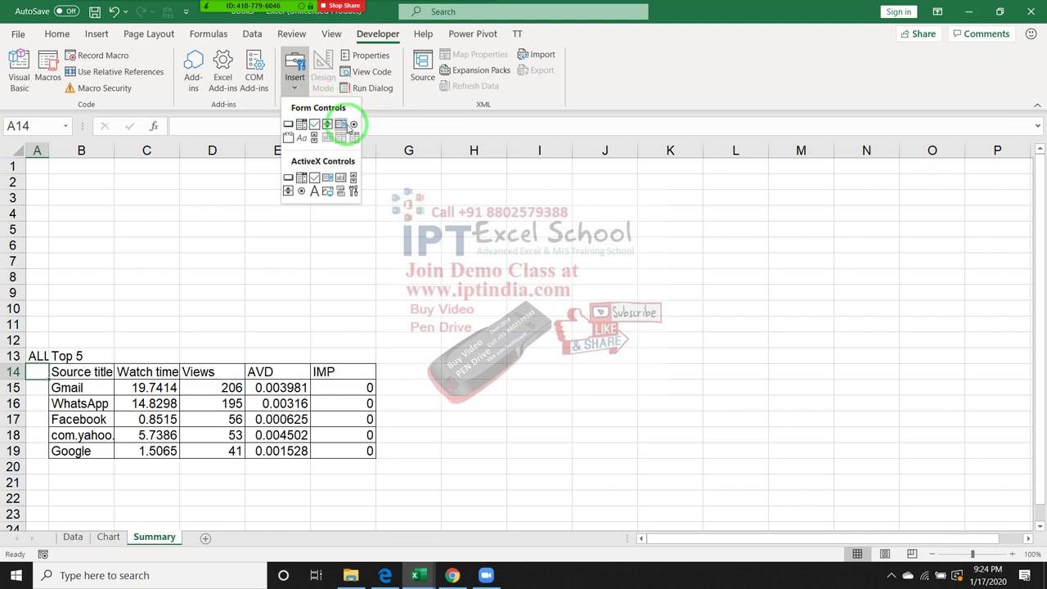
pyautogui.click(314, 123)
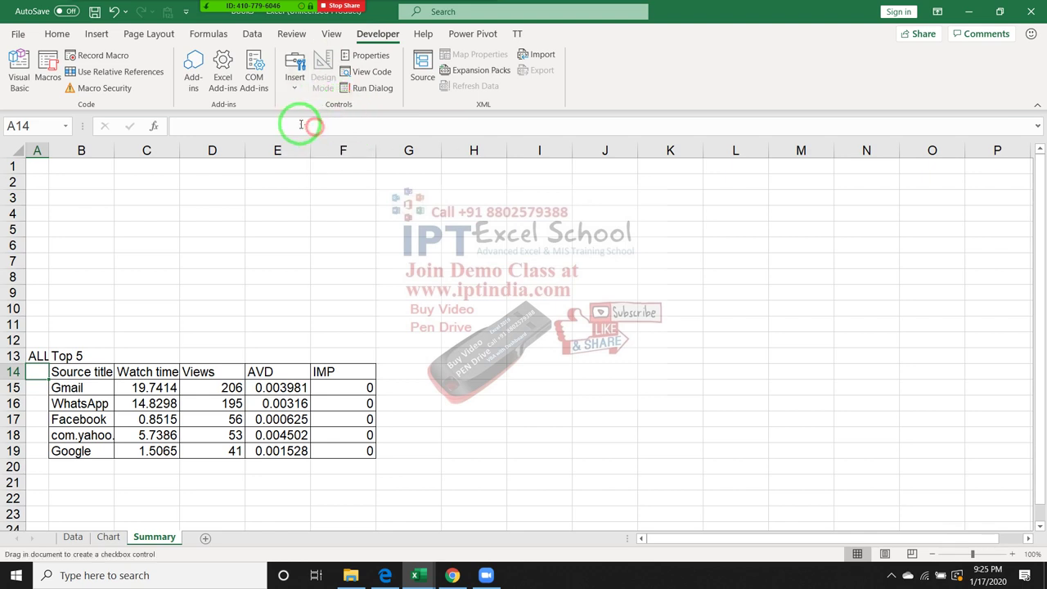
pyautogui.click(29, 367)
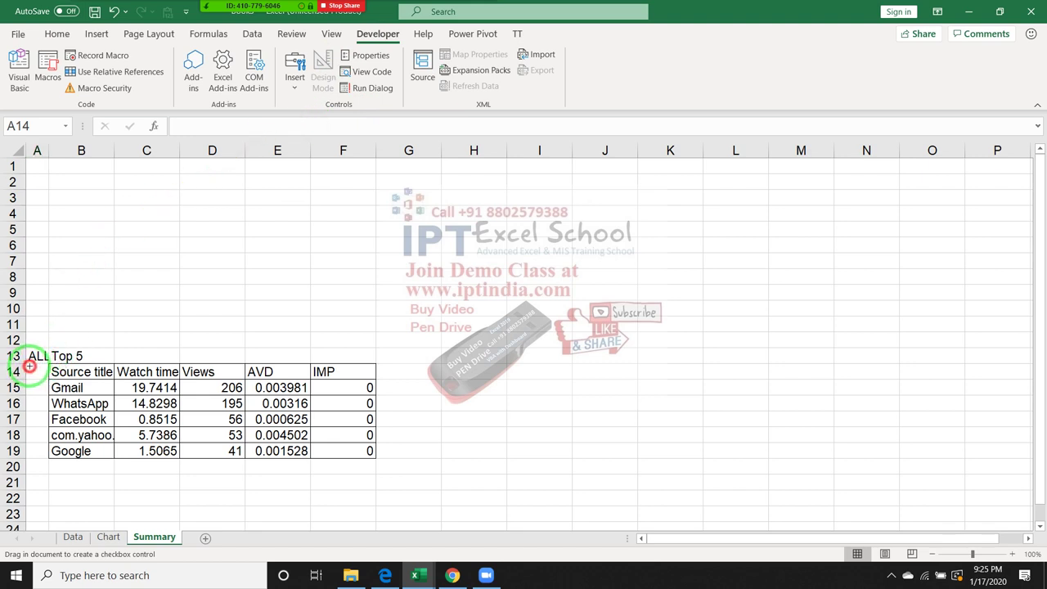
pyautogui.moveTo(43, 378); pyautogui.dragTo(48, 381)
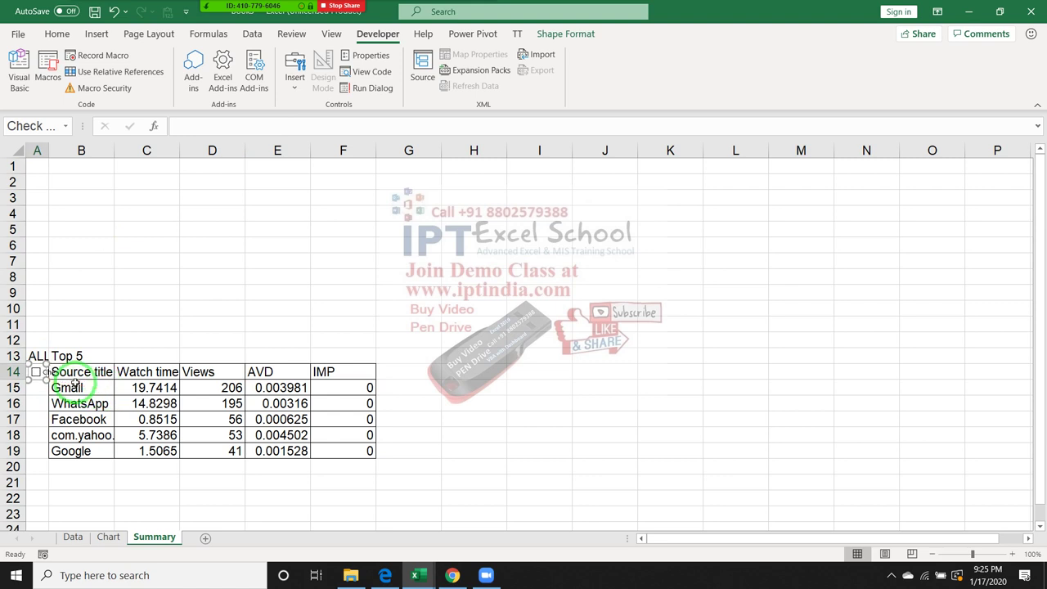
pyautogui.click(11, 372)
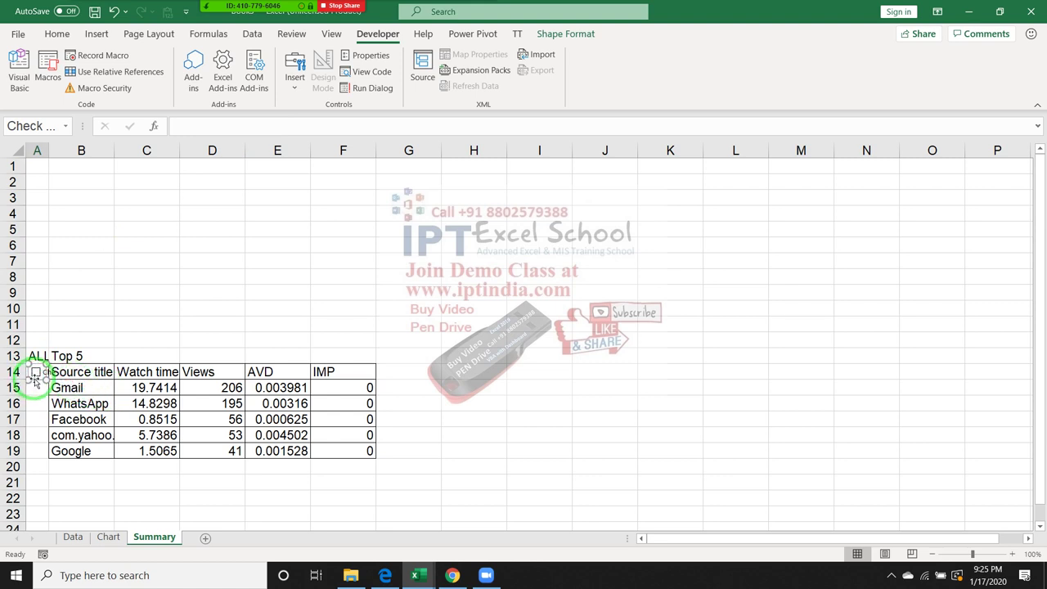
# Delete the A14 checkbox's caption text
pyautogui.rightClick(37, 378)
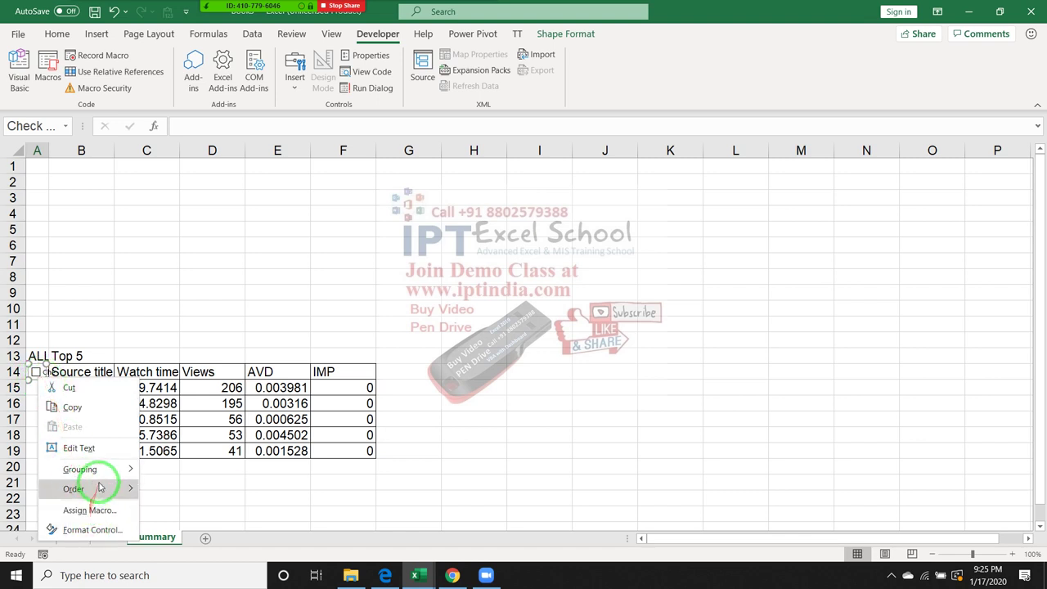
pyautogui.click(90, 448)
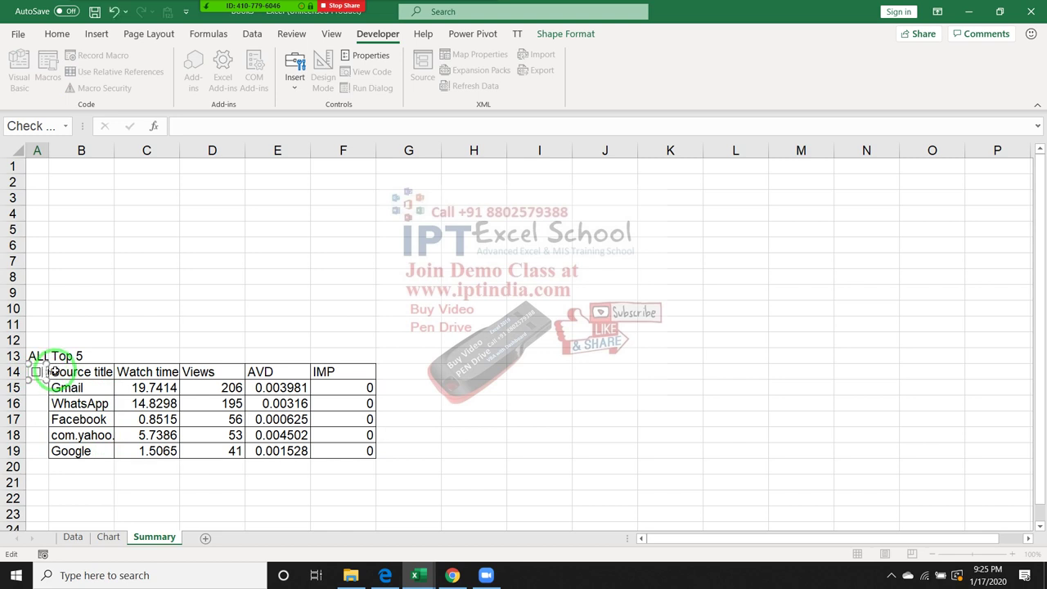
pyautogui.click(96, 402)
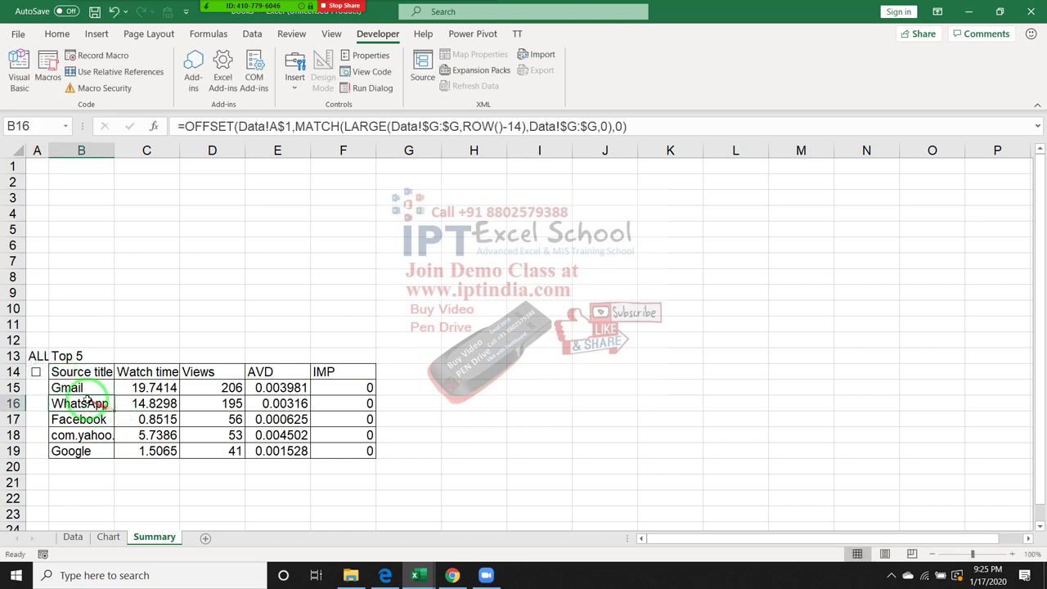
# Give the checkbox 3-D shading and link it to cell G14
pyautogui.rightClick(37, 375)
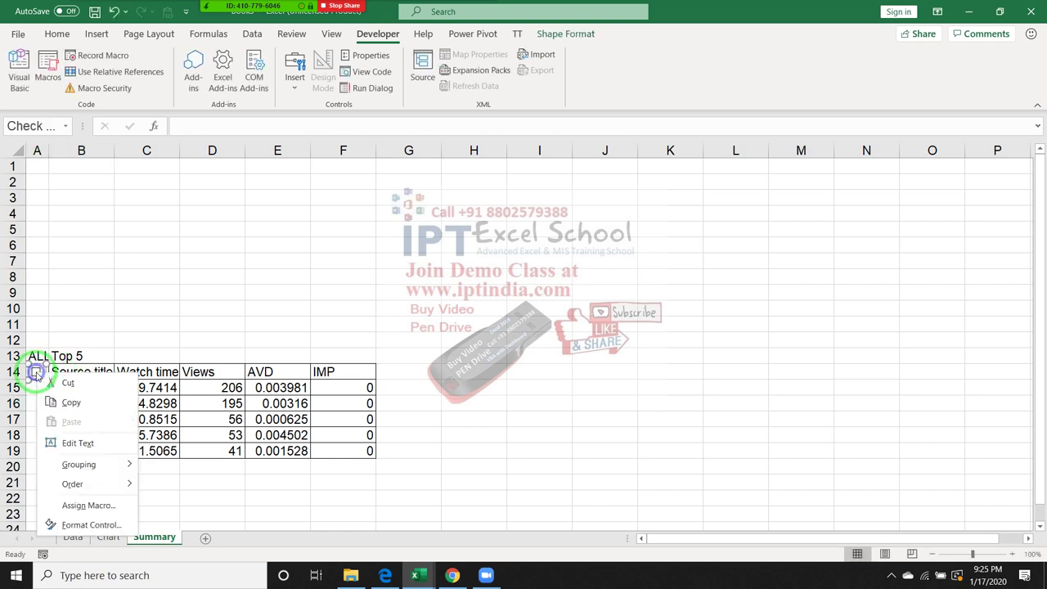
pyautogui.click(66, 522)
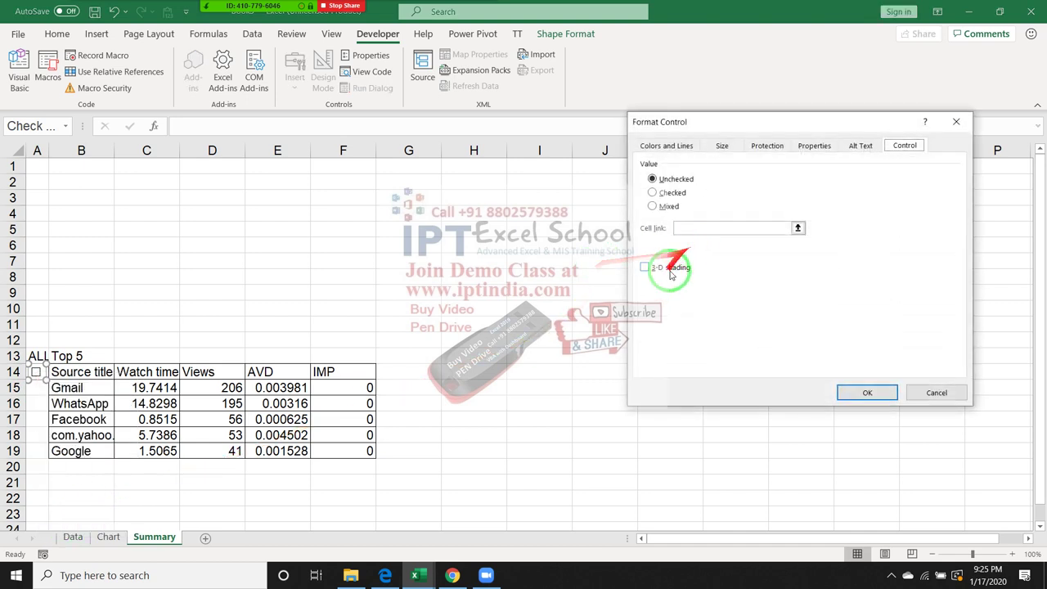
pyautogui.click(670, 275)
pyautogui.click(705, 227)
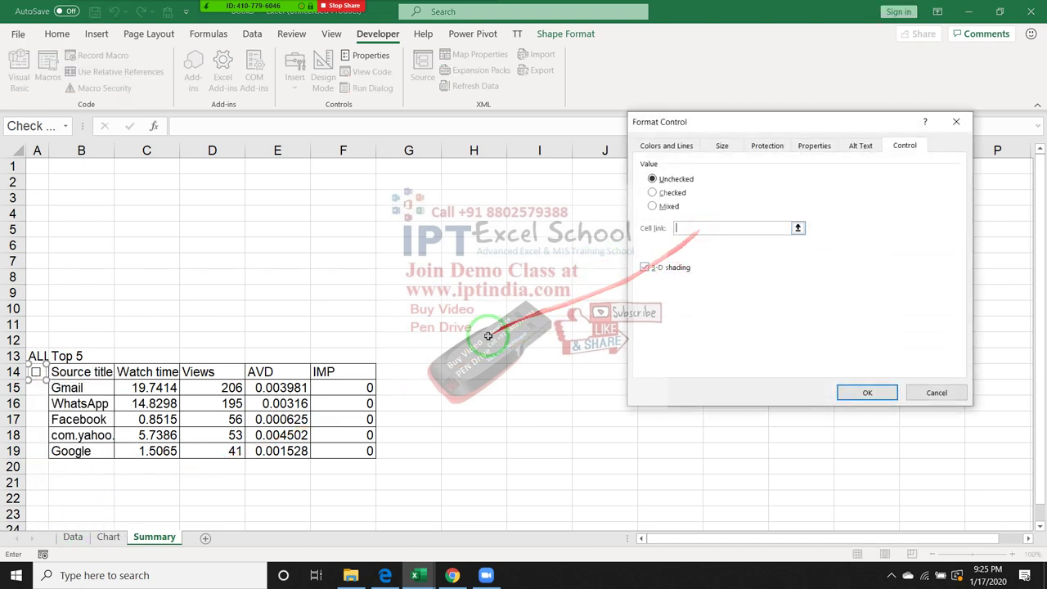
pyautogui.click(430, 370)
pyautogui.click(867, 393)
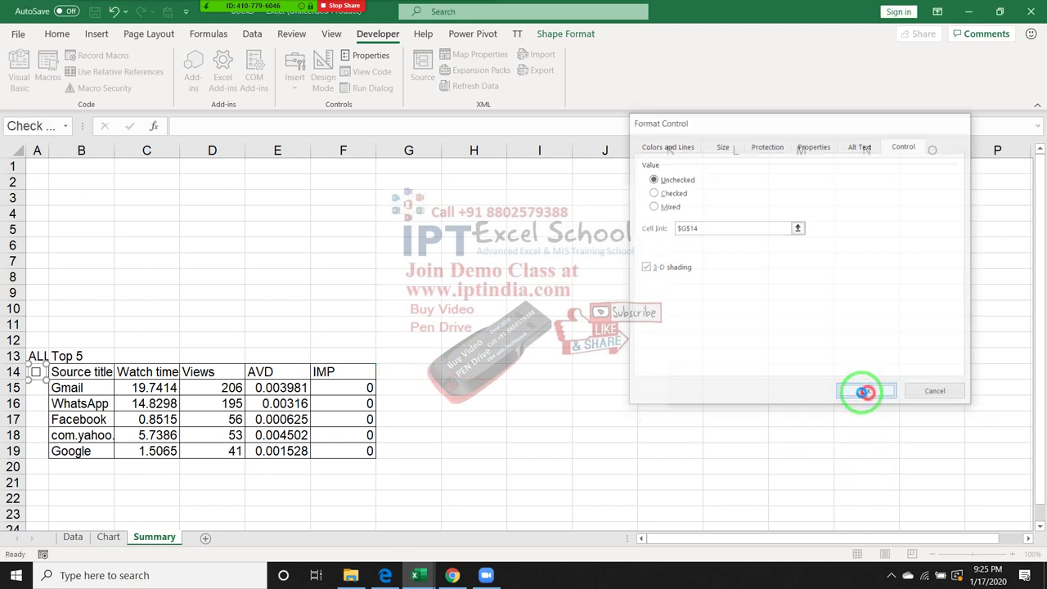
pyautogui.click(401, 418)
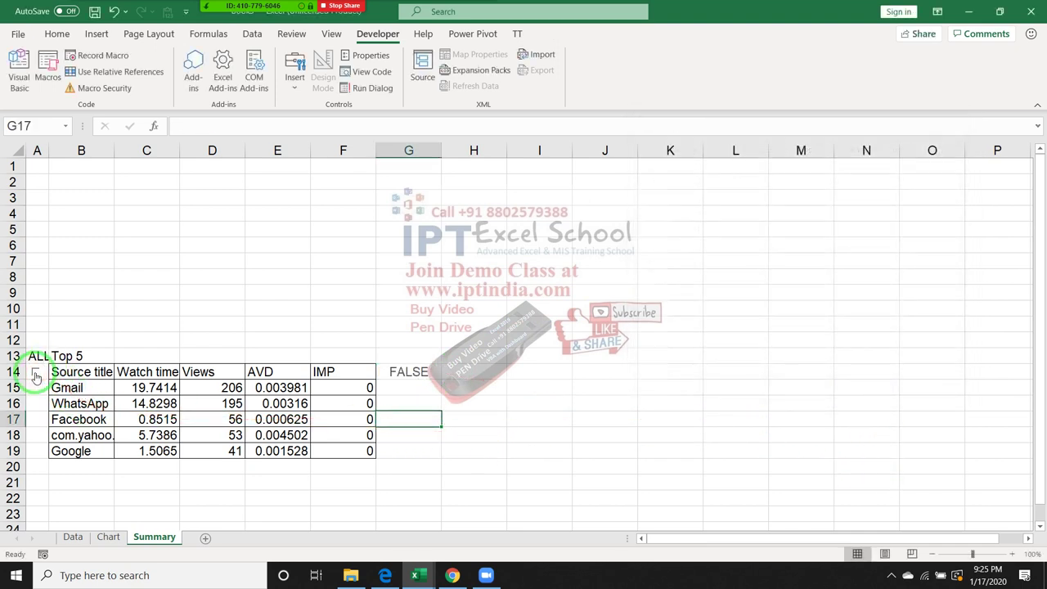
# Make rows 16 to 19 slightly taller
pyautogui.rightClick(36, 376)
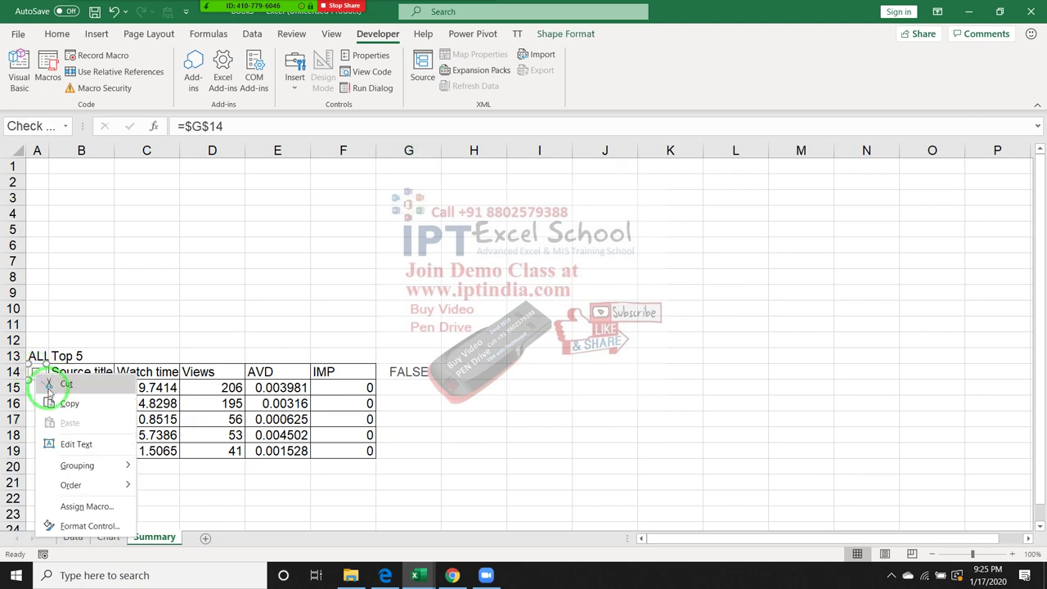
pyautogui.press('Escape')
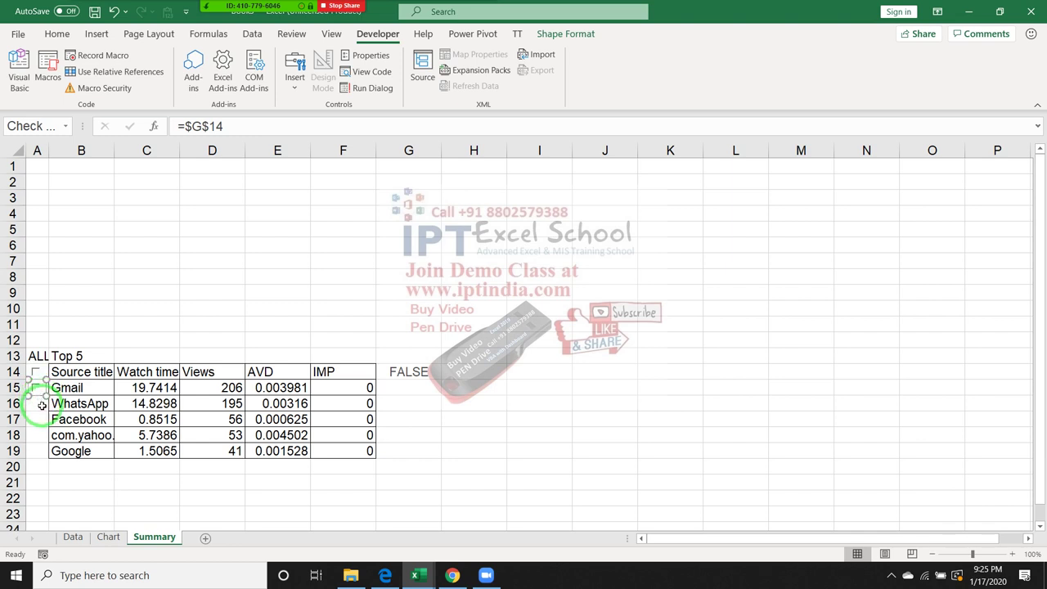
pyautogui.click(40, 410)
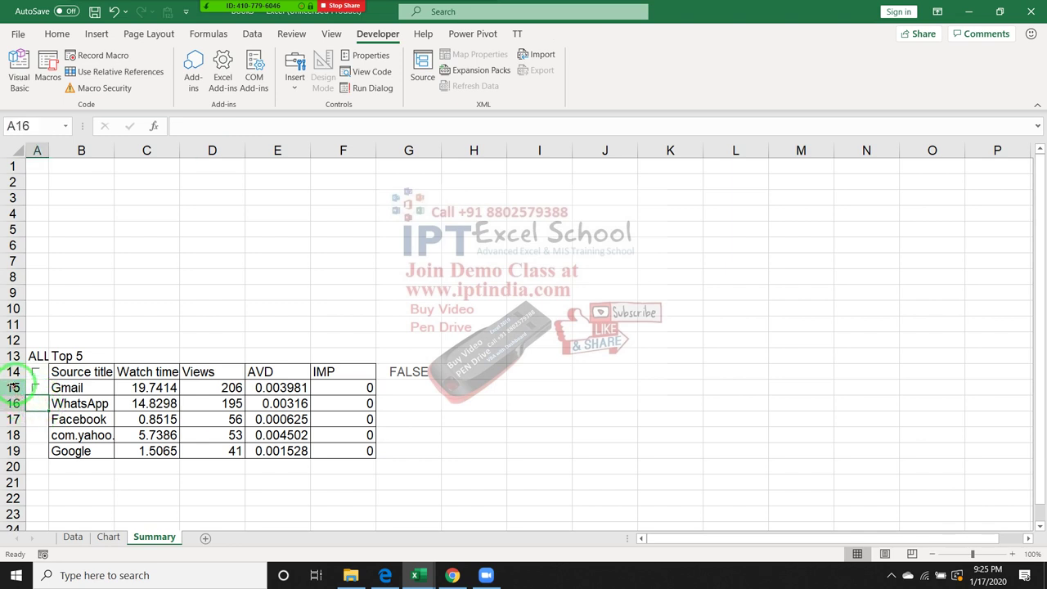
pyautogui.moveTo(16, 380); pyautogui.dragTo(17, 386)
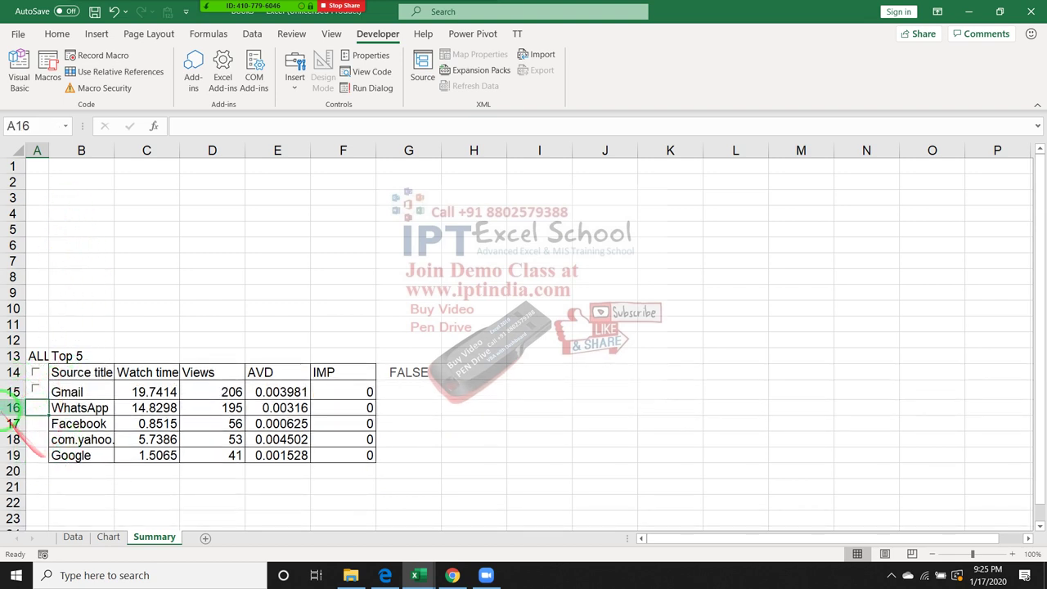
pyautogui.moveTo(14, 407); pyautogui.dragTo(15, 465)
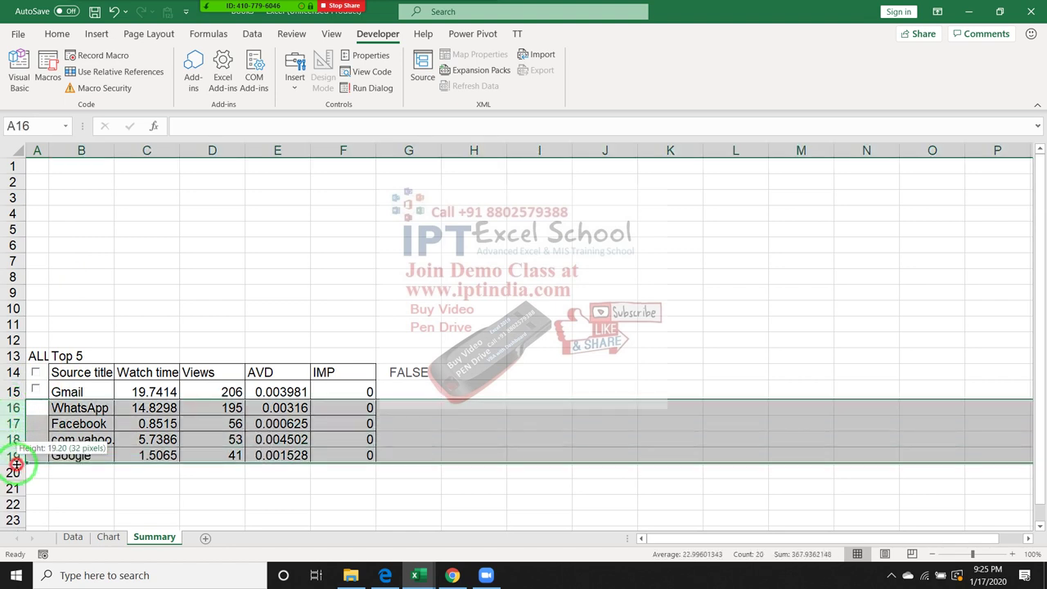
pyautogui.click(16, 463)
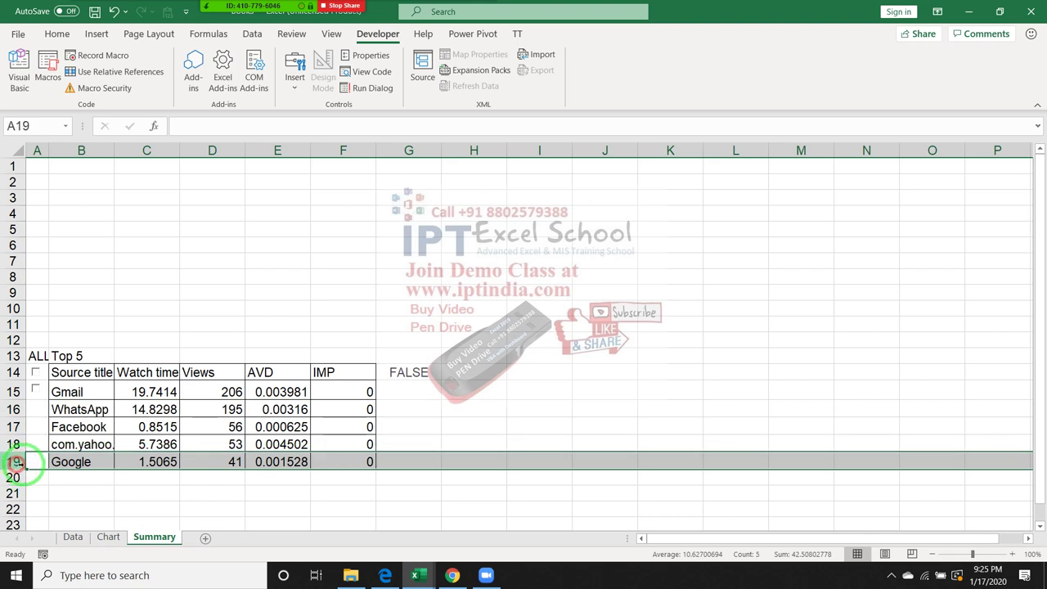
# Copy the Gmail checkbox into the WhatsApp, Facebook and com.yahoo rows
pyautogui.keyDown('ctrl'); pyautogui.click(44, 392); pyautogui.keyUp('ctrl')
pyautogui.rightClick(45, 395)
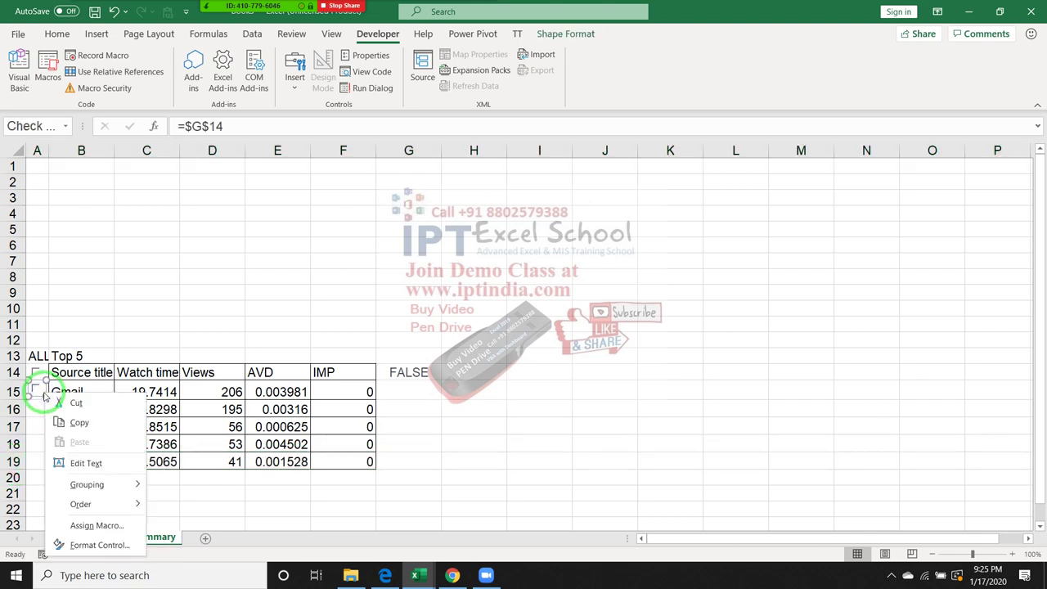
pyautogui.press('Escape')
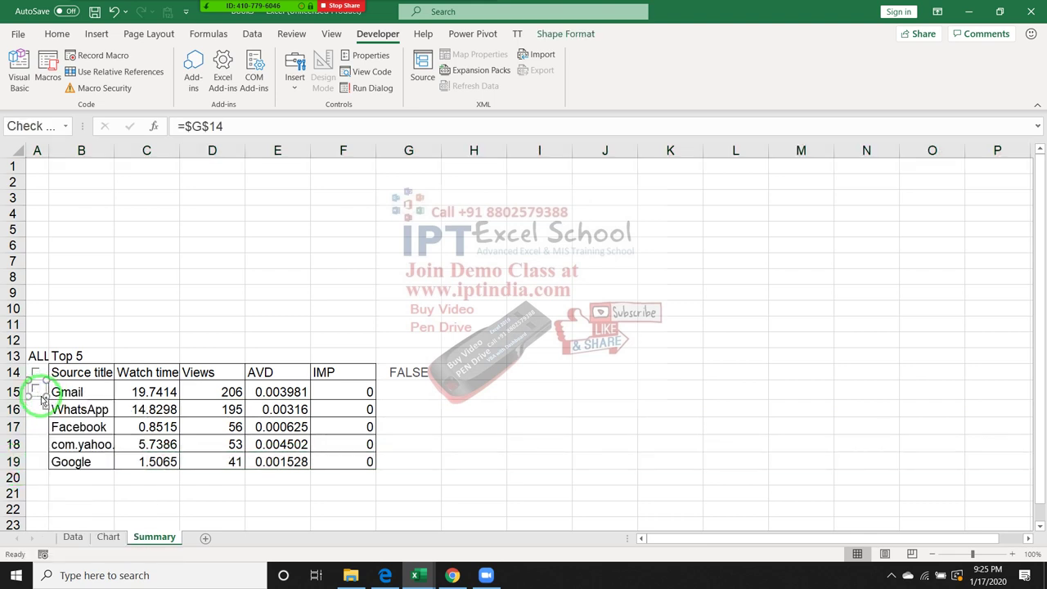
pyautogui.moveTo(44, 398); pyautogui.dragTo(43, 416)
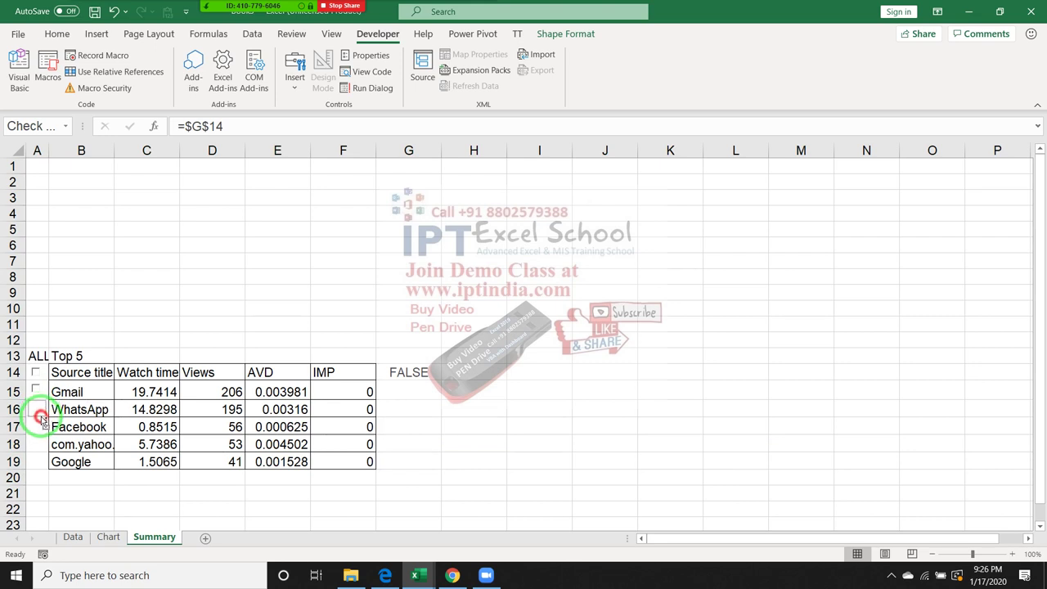
pyautogui.moveTo(41, 416); pyautogui.dragTo(42, 436)
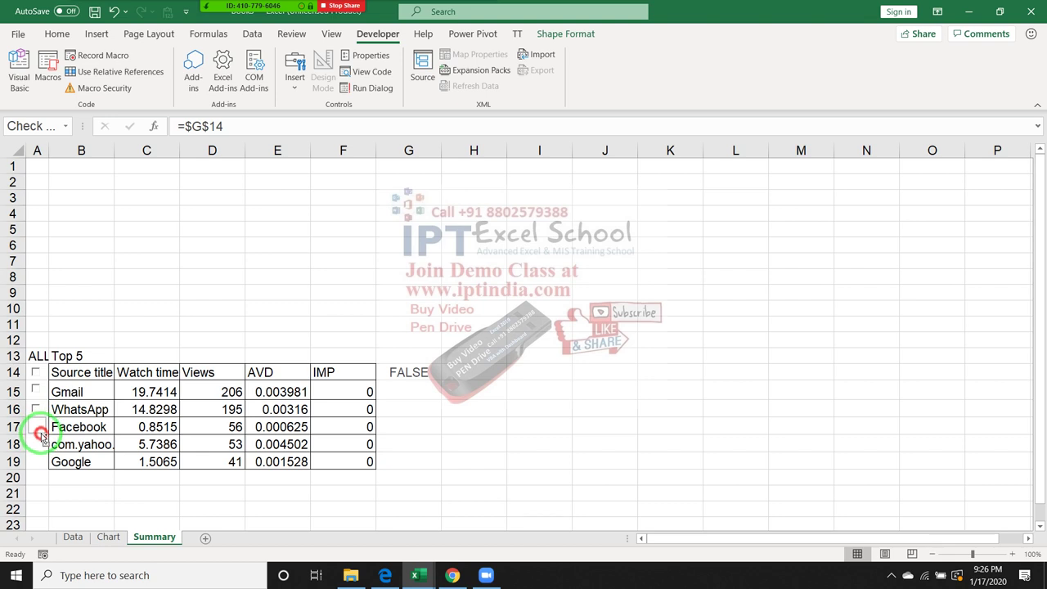
pyautogui.moveTo(40, 432); pyautogui.dragTo(43, 469)
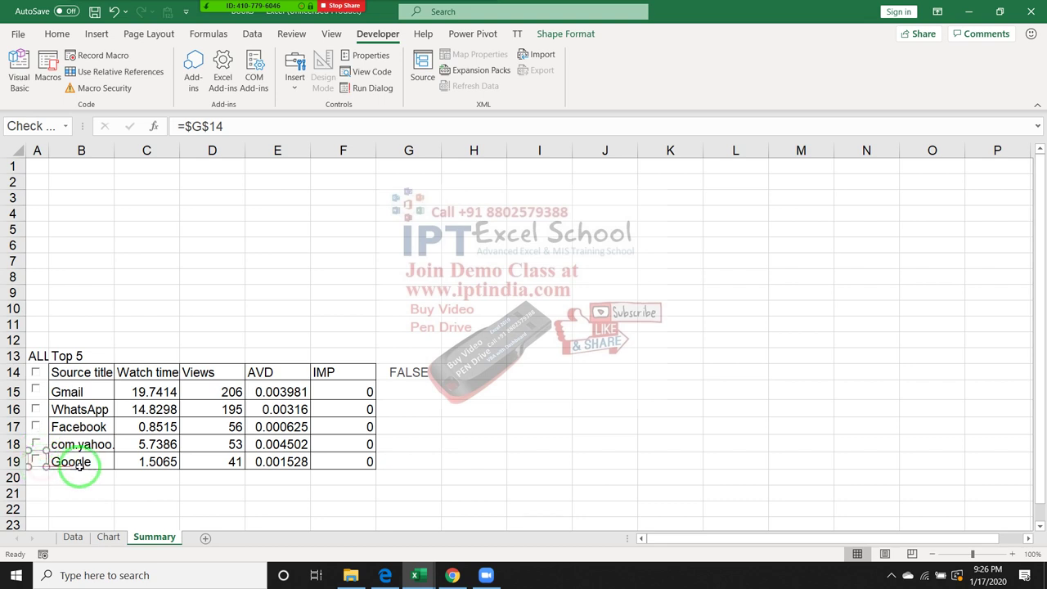
pyautogui.click(96, 480)
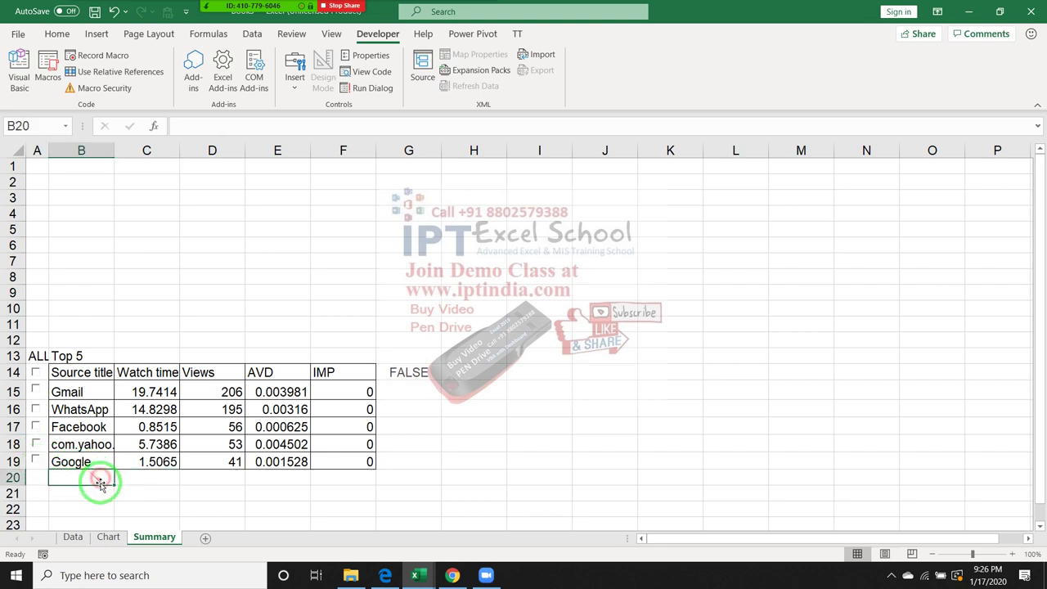
# Link the Gmail checkbox to G15, then tick and untick ALL to test
pyautogui.rightClick(36, 389)
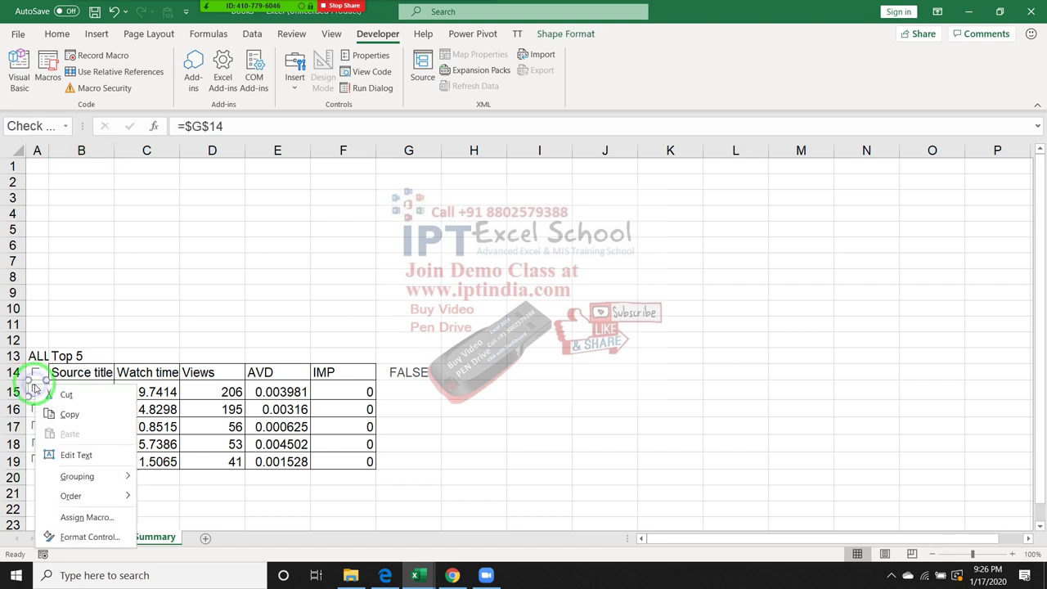
pyautogui.click(78, 533)
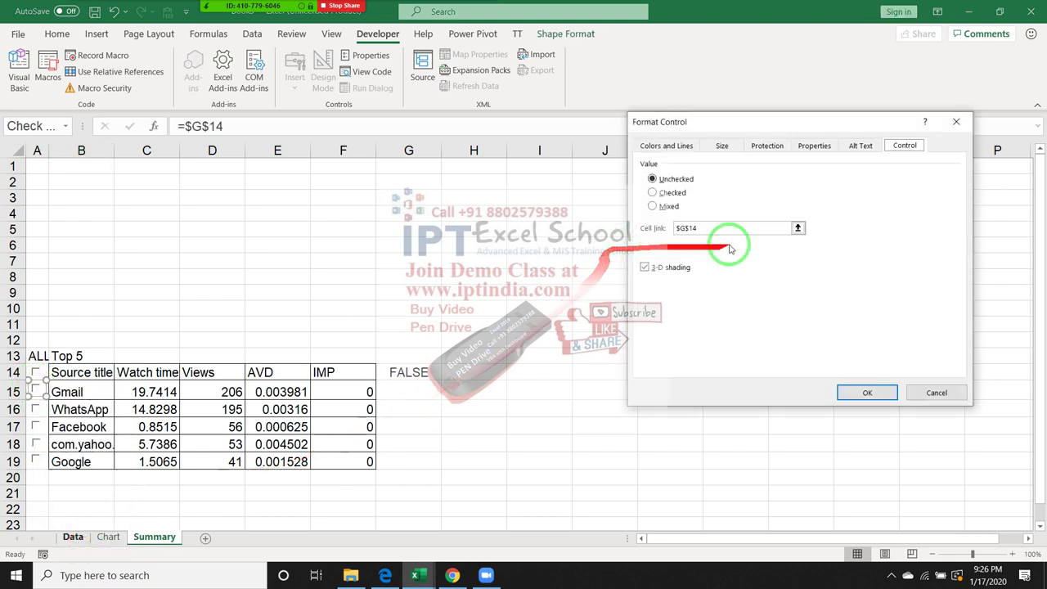
pyautogui.click(740, 227)
pyautogui.press('BackSpace')
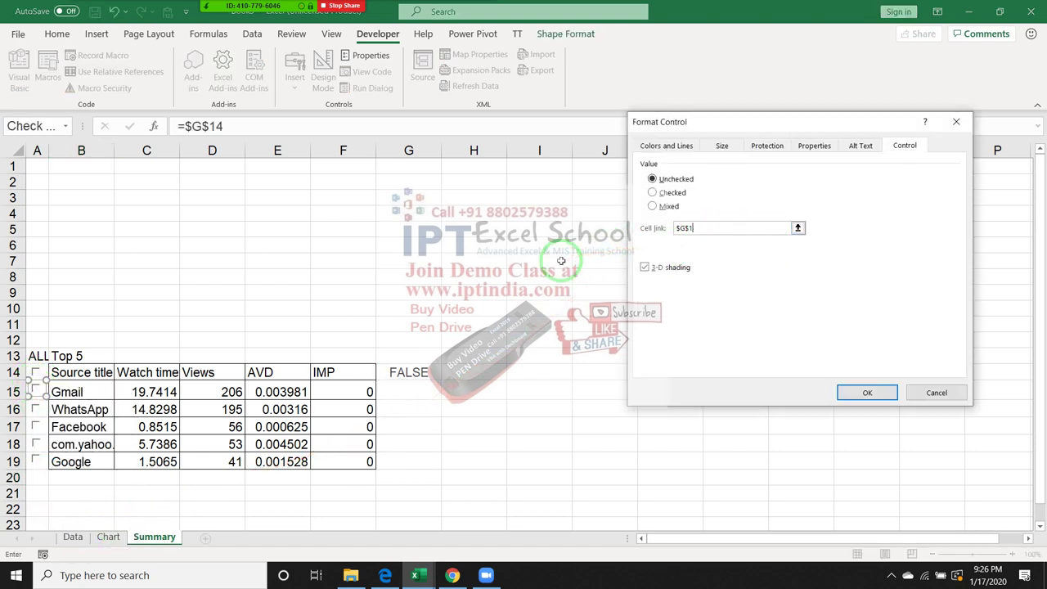
pyautogui.click(411, 392)
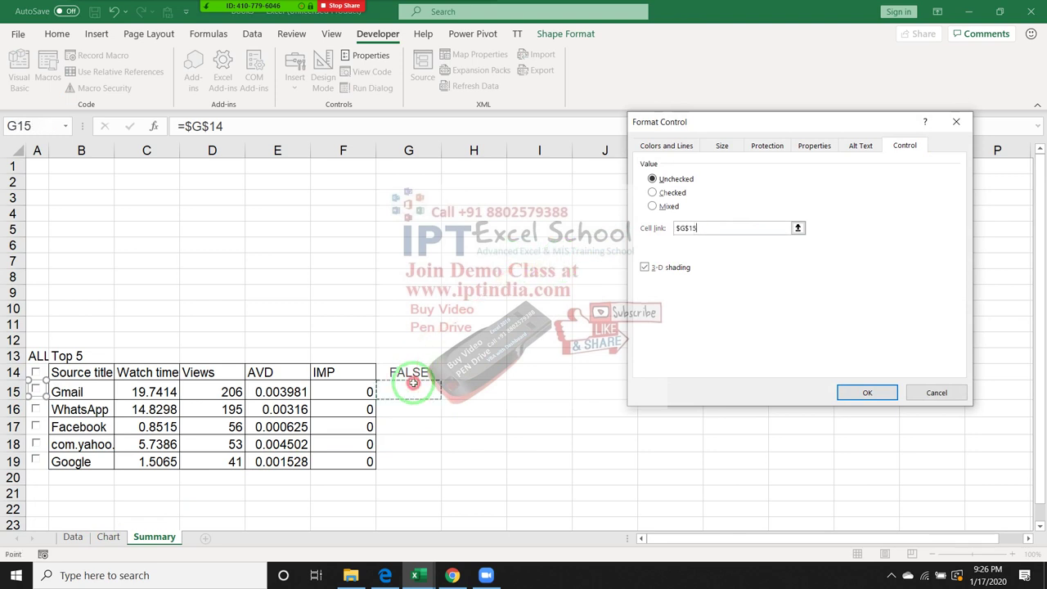
pyautogui.click(867, 393)
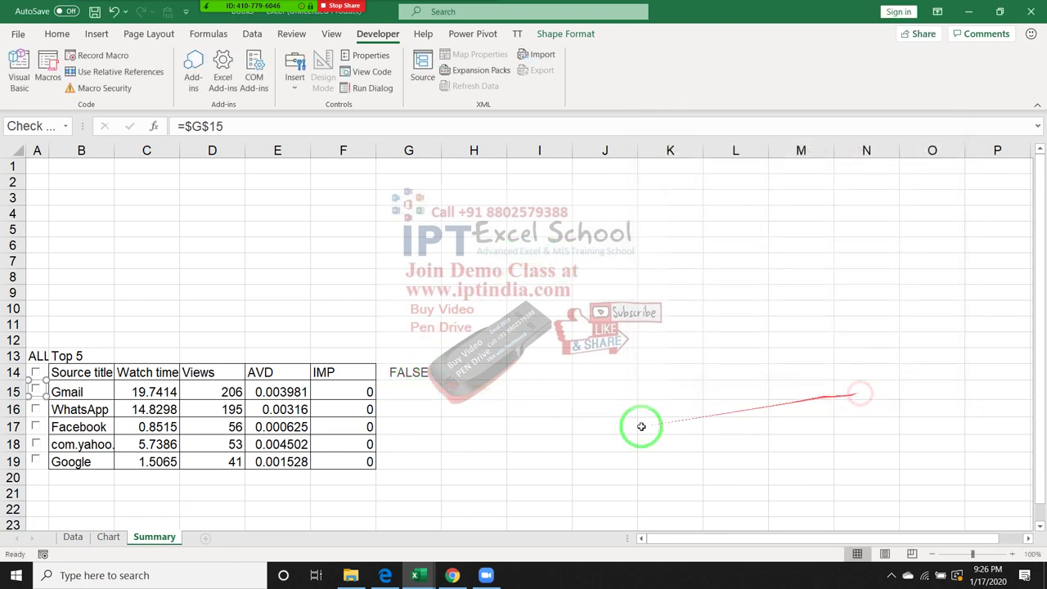
pyautogui.click(36, 392)
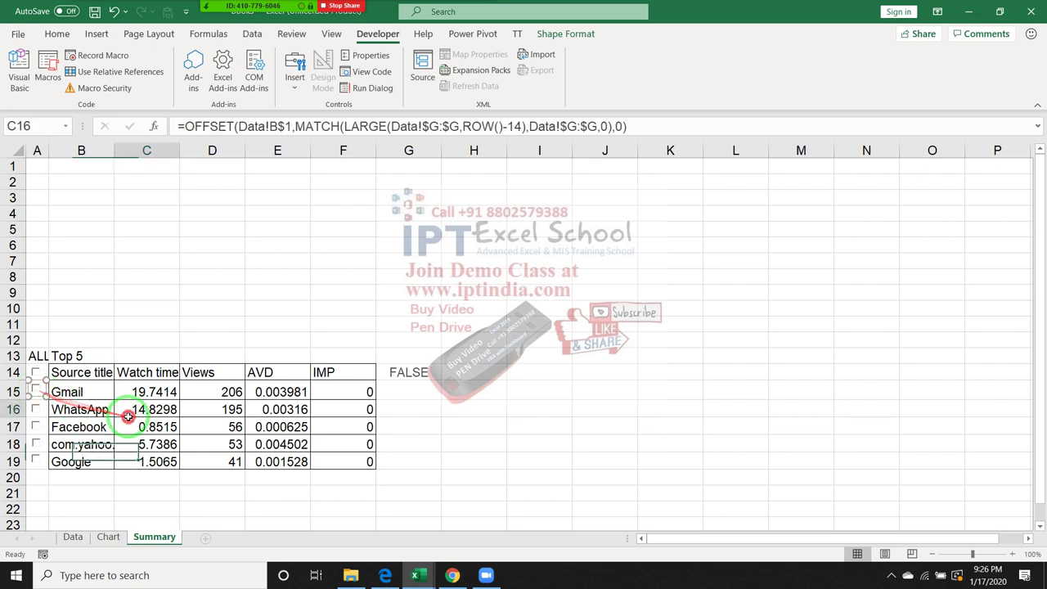
pyautogui.click(37, 375)
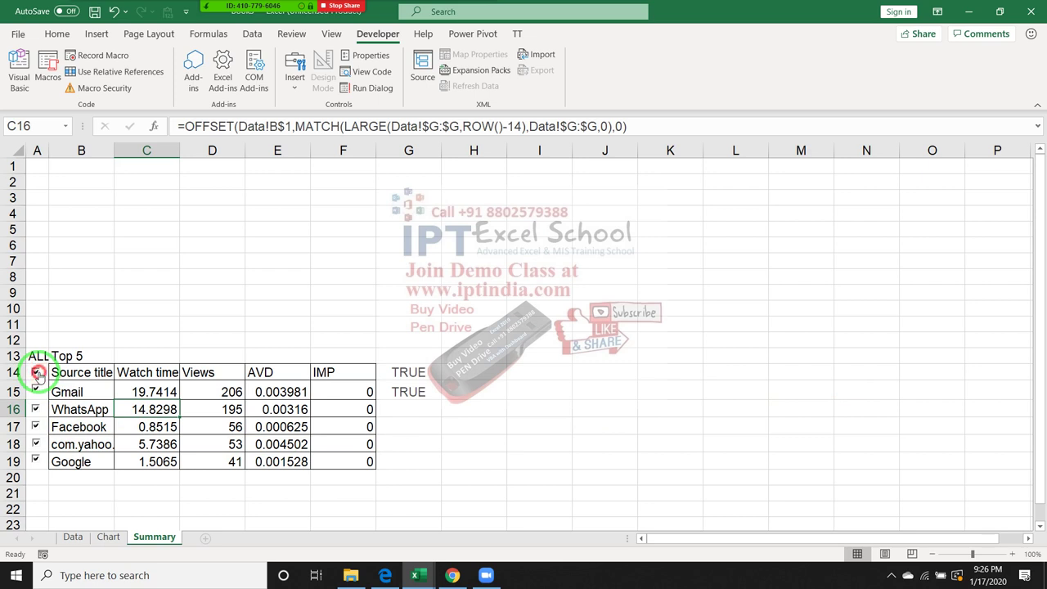
pyautogui.click(37, 375)
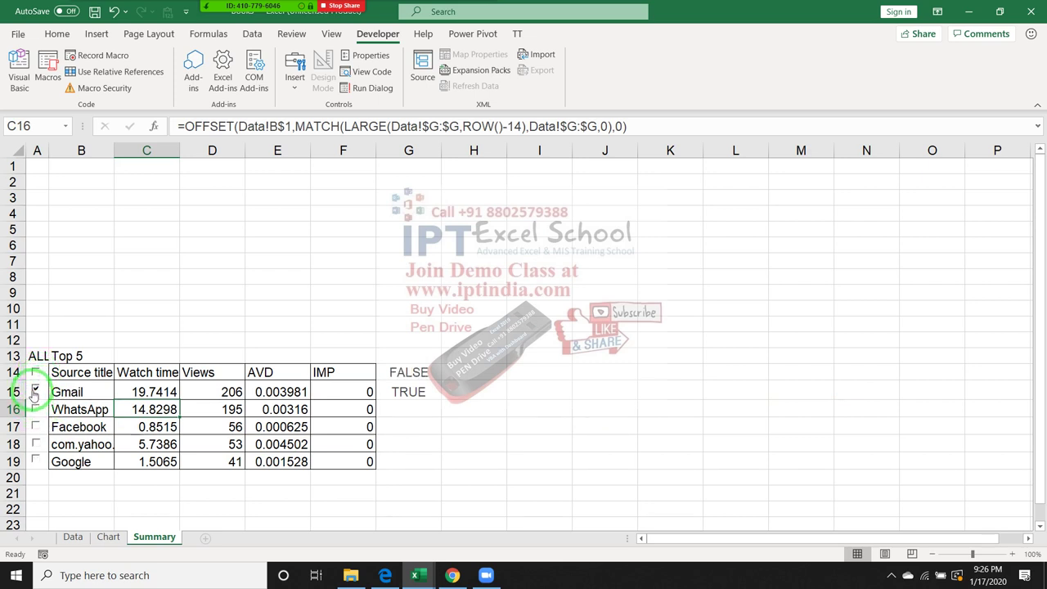
# Link the WhatsApp checkbox to cell G16
pyautogui.rightClick(36, 416)
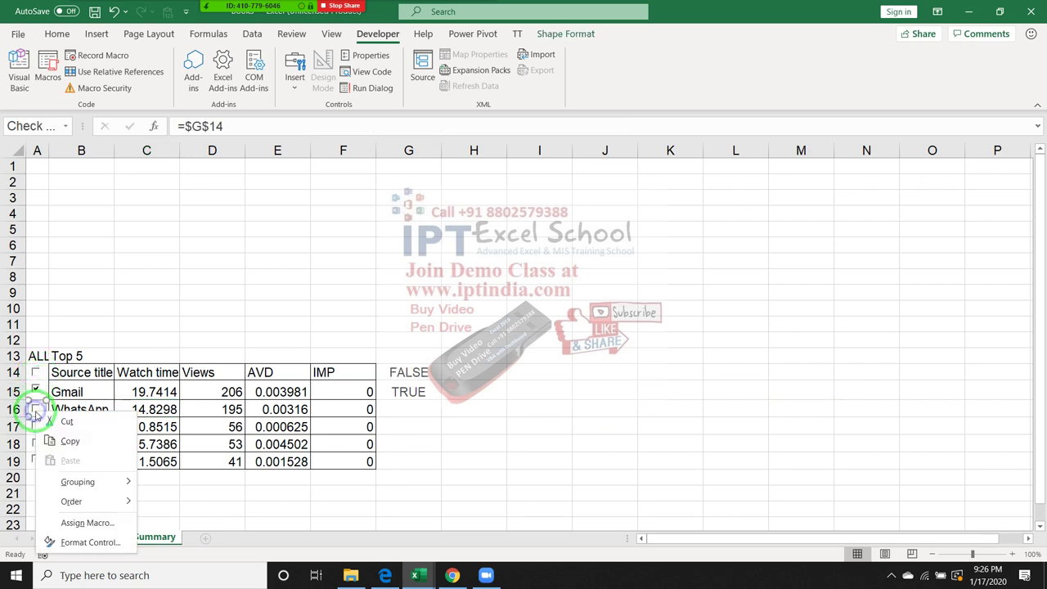
pyautogui.click(78, 541)
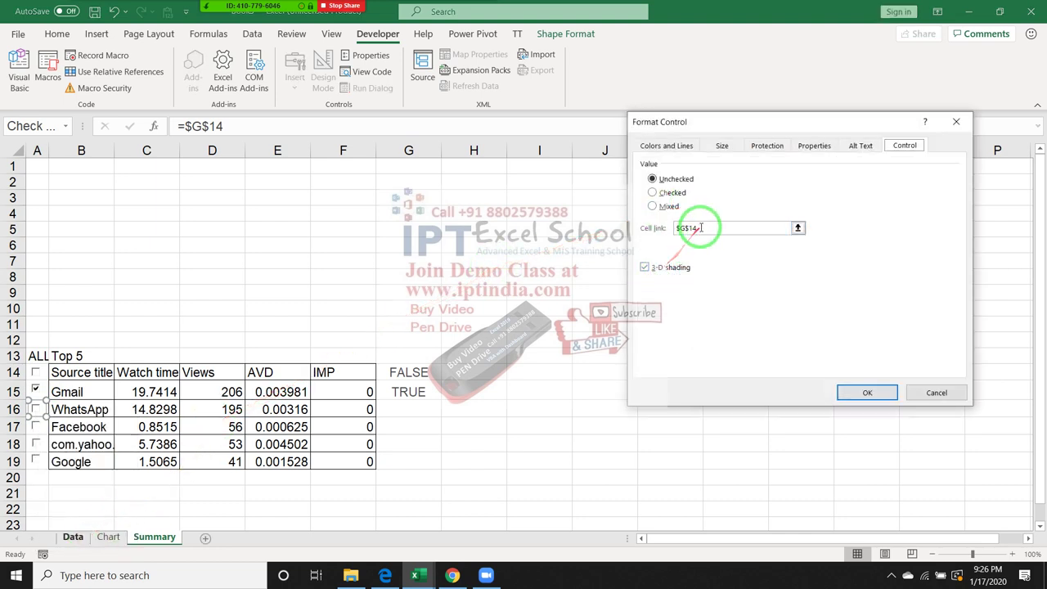
pyautogui.click(697, 227)
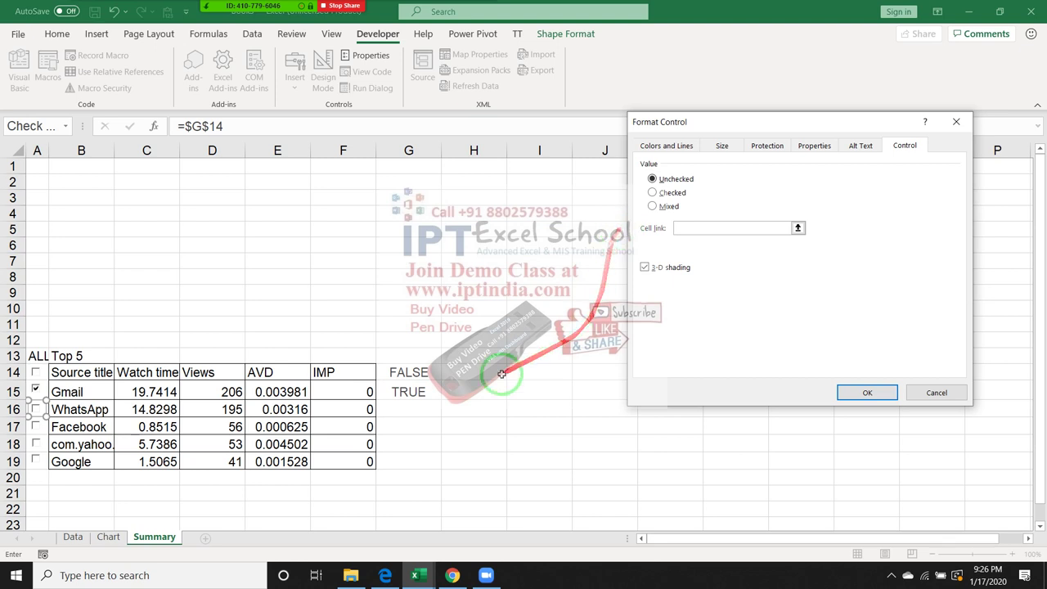
pyautogui.click(413, 409)
pyautogui.click(867, 393)
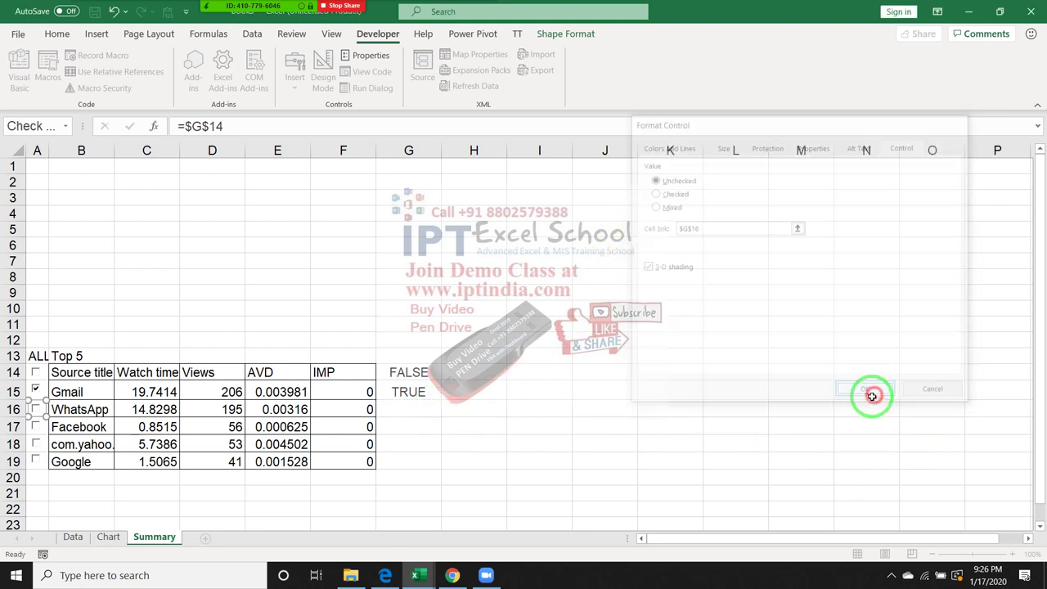
# Set the Facebook checkbox's cell link to G16, keeping 3-D shading on
pyautogui.rightClick(37, 433)
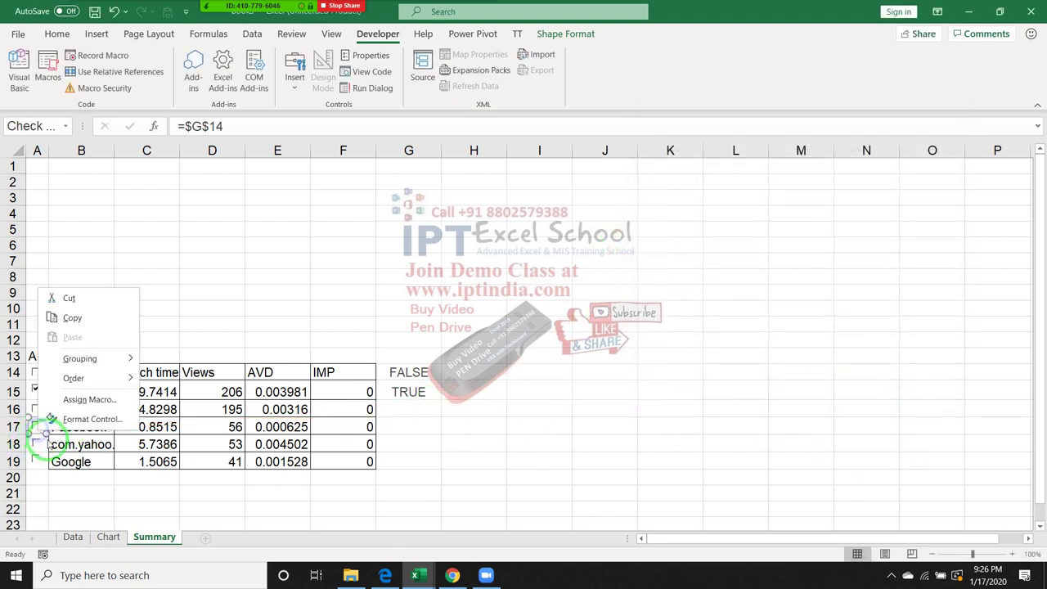
pyautogui.click(74, 420)
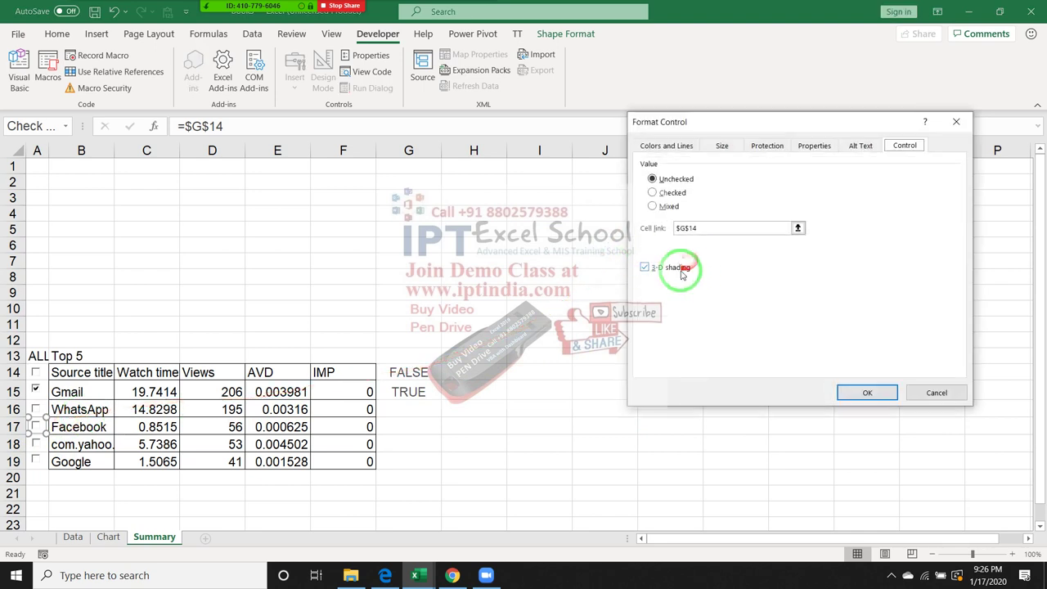
pyautogui.click(677, 270)
pyautogui.click(678, 271)
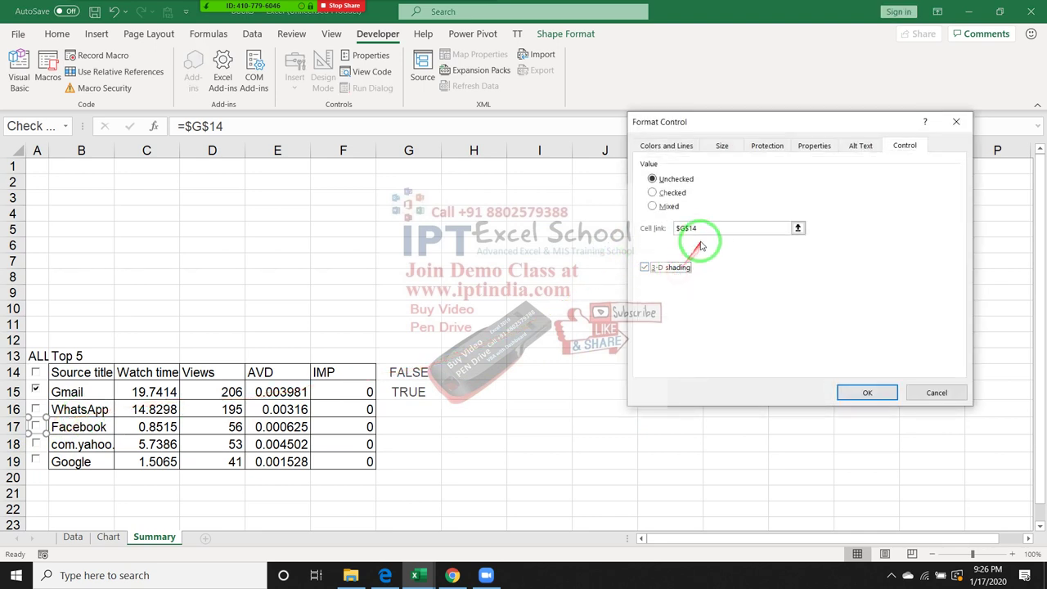
pyautogui.click(699, 228)
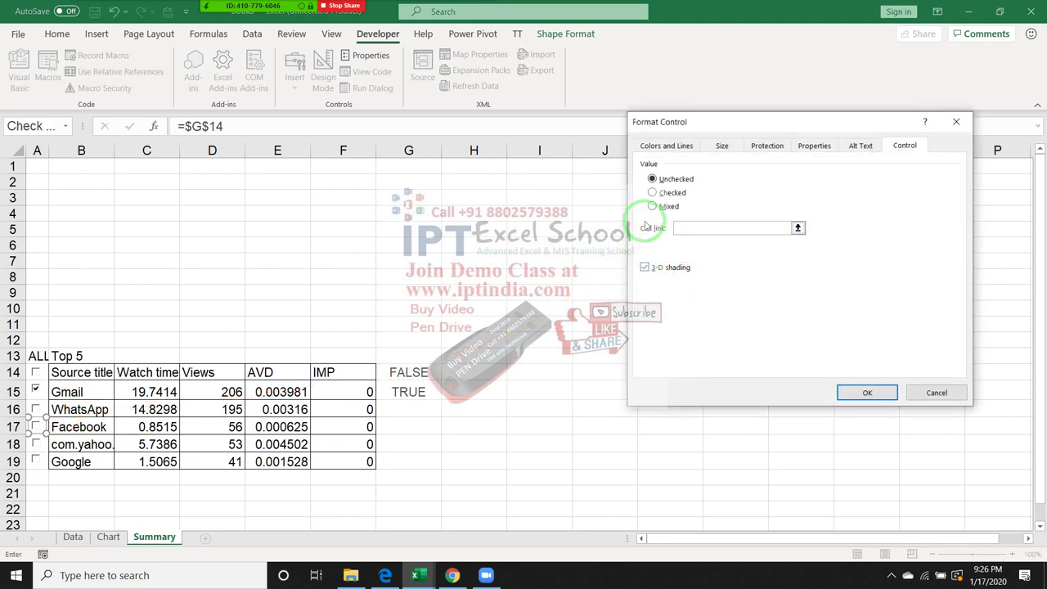
pyautogui.click(413, 409)
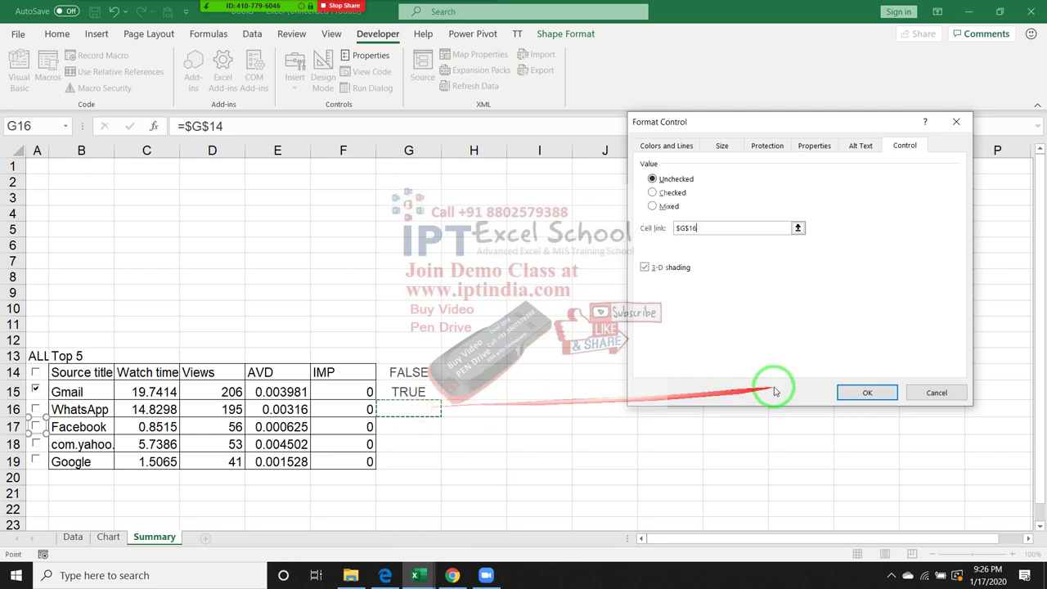
pyautogui.click(866, 393)
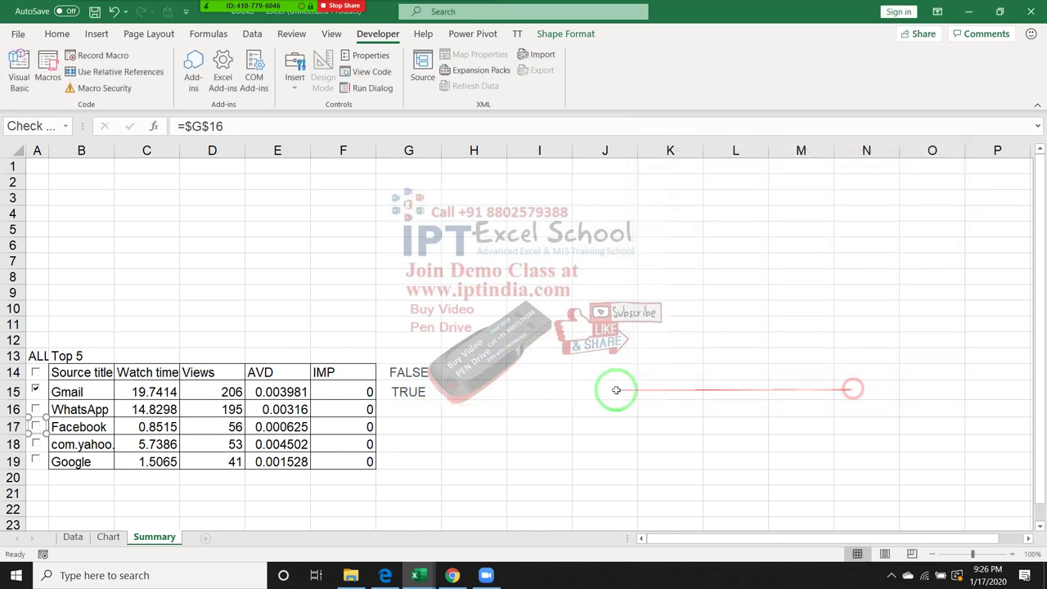
# Set the com.yahoo checkbox's cell link to G18
pyautogui.rightClick(39, 446)
pyautogui.press('Escape')
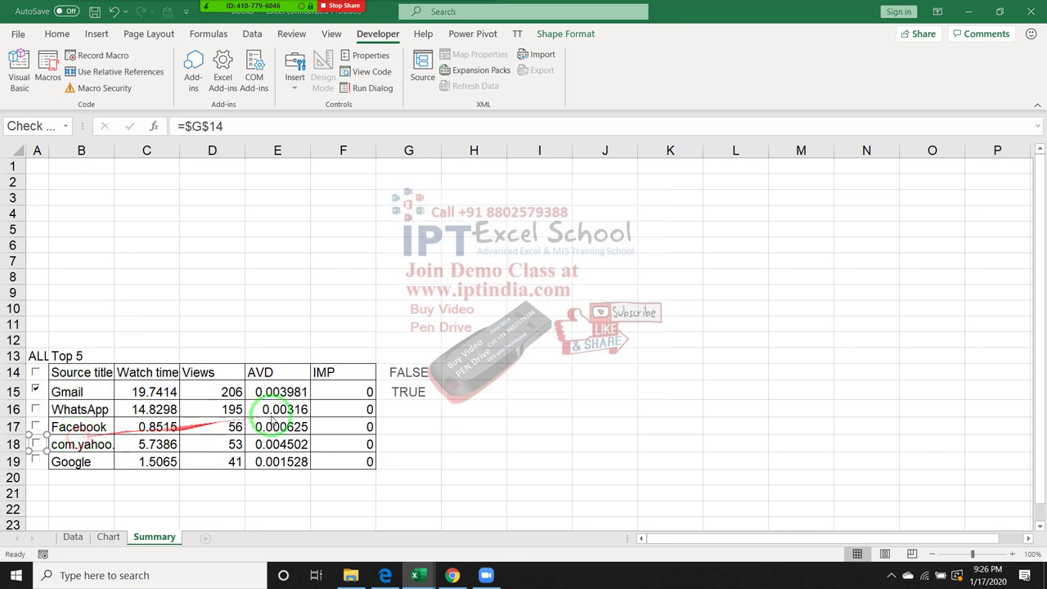
pyautogui.moveTo(702, 231); pyautogui.dragTo(638, 236)
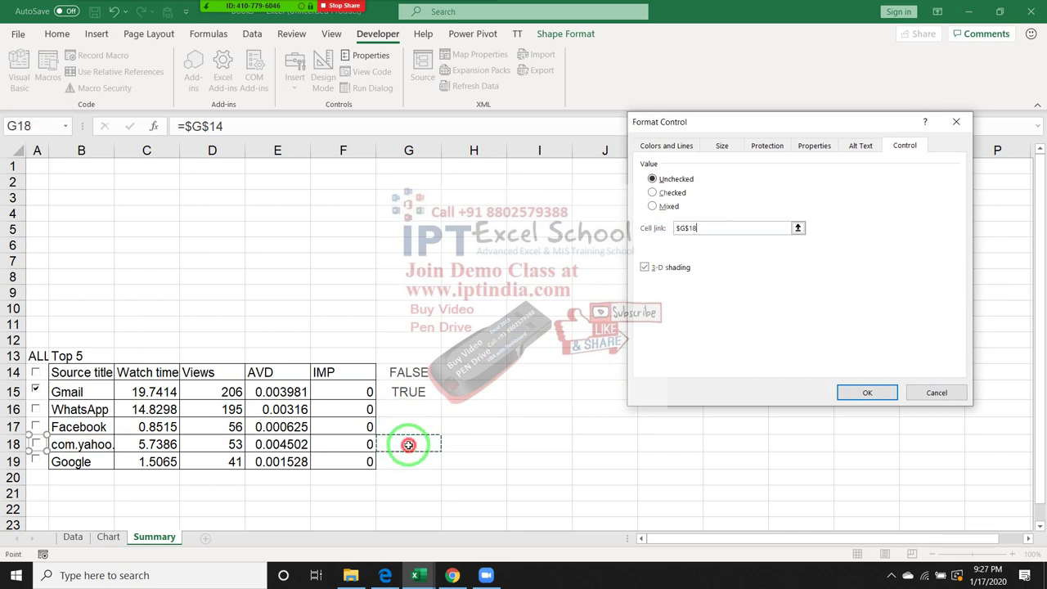
pyautogui.click(868, 393)
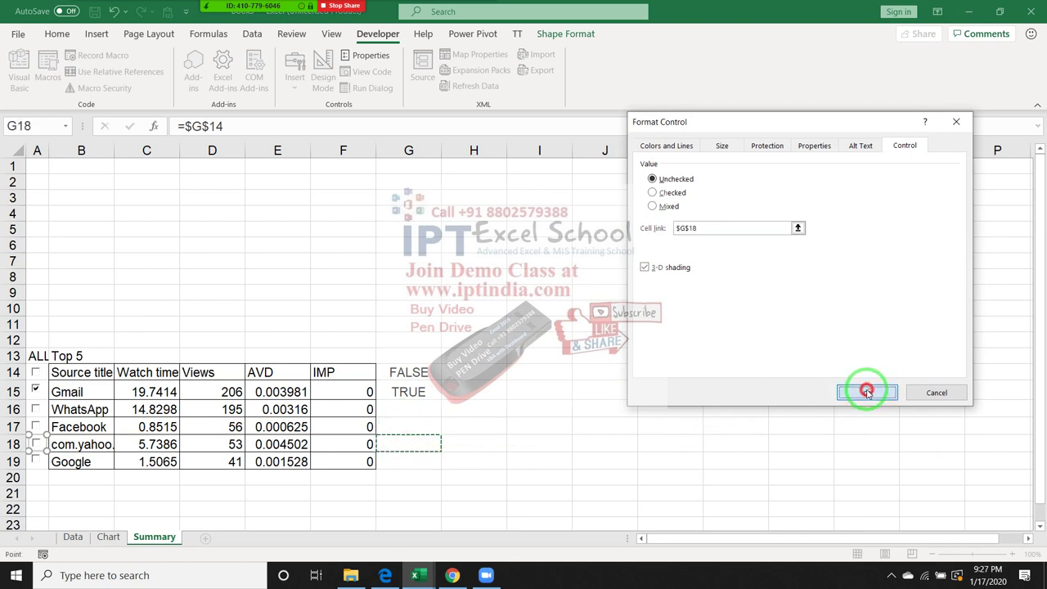
# Link the Google checkbox to cell G19
pyautogui.rightClick(42, 460)
pyautogui.click(90, 446)
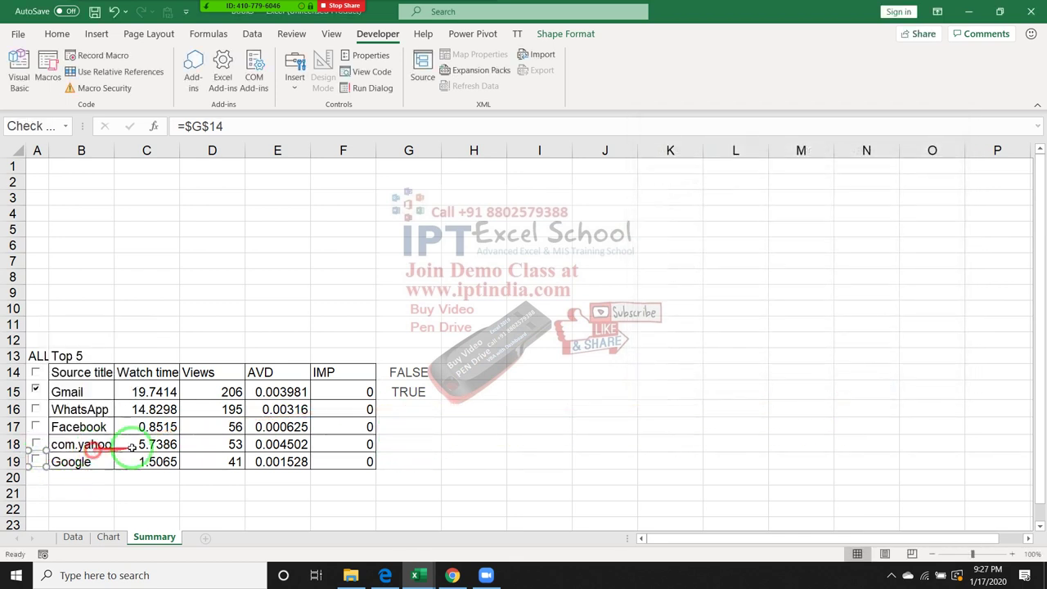
pyautogui.moveTo(720, 229); pyautogui.dragTo(632, 232)
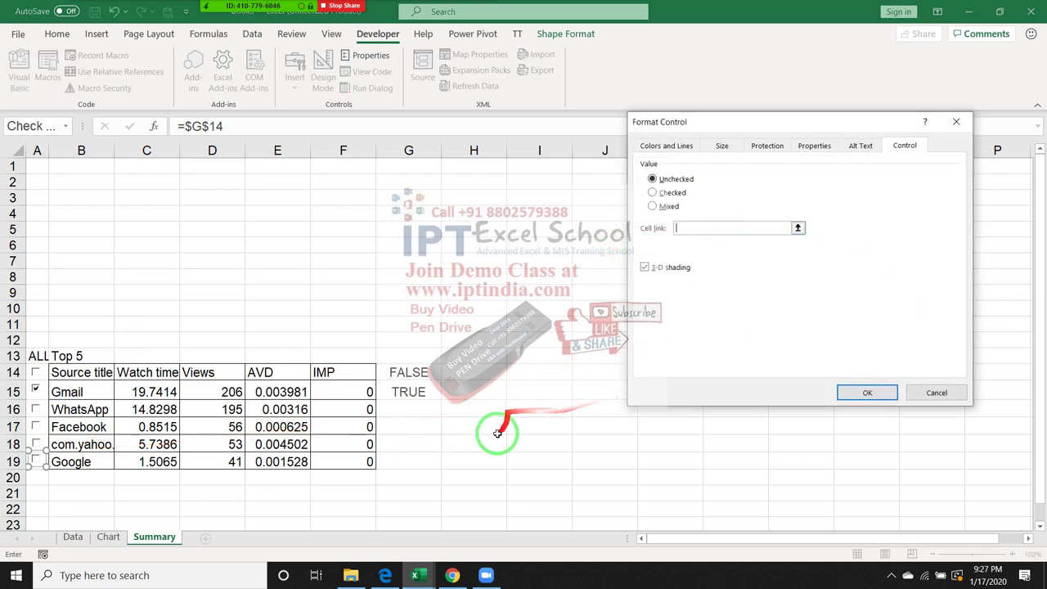
pyautogui.click(436, 465)
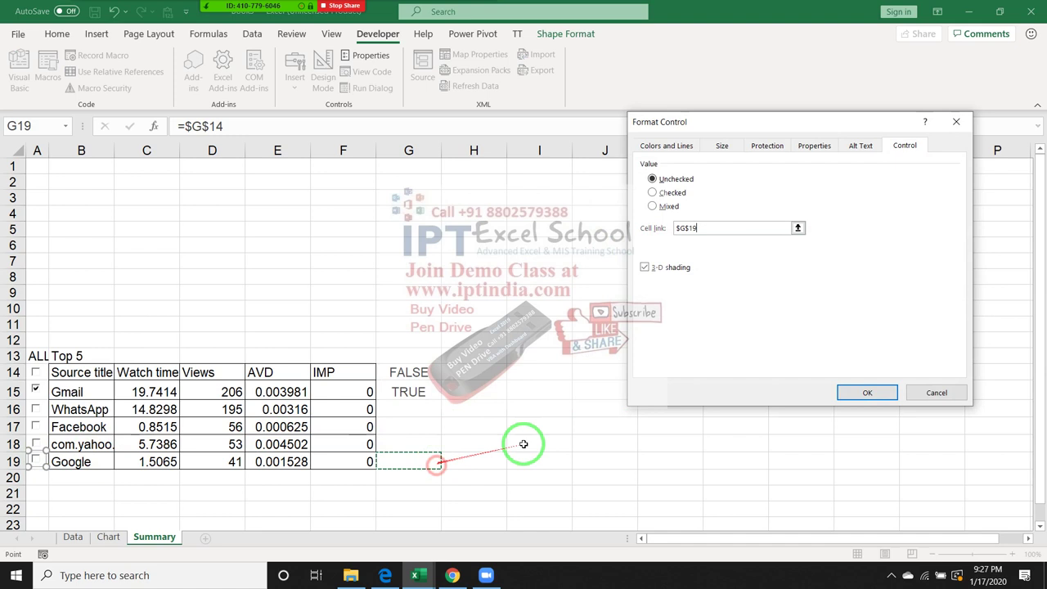
pyautogui.click(890, 398)
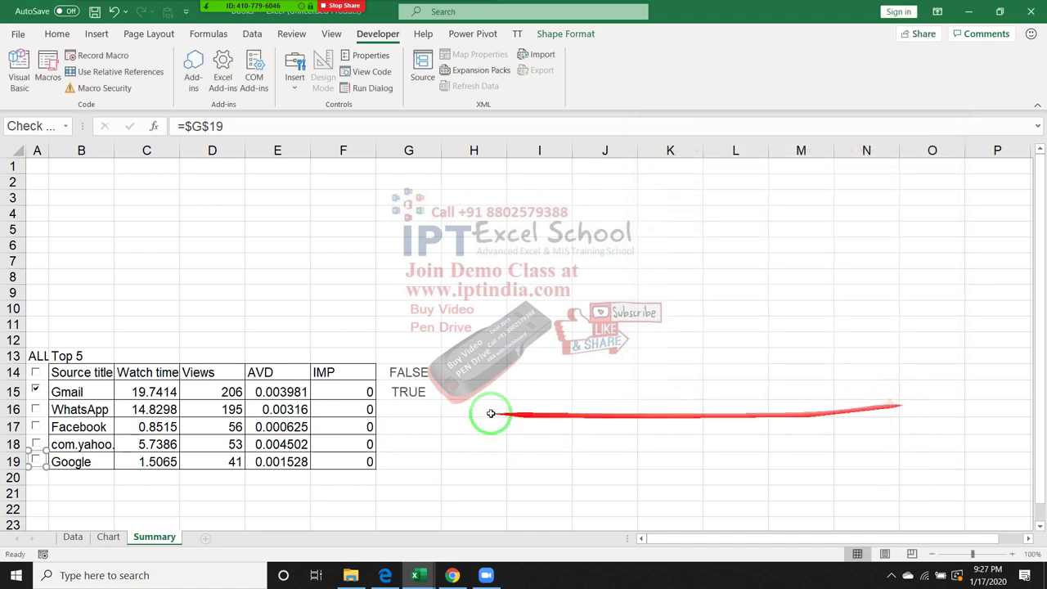
pyautogui.click(479, 413)
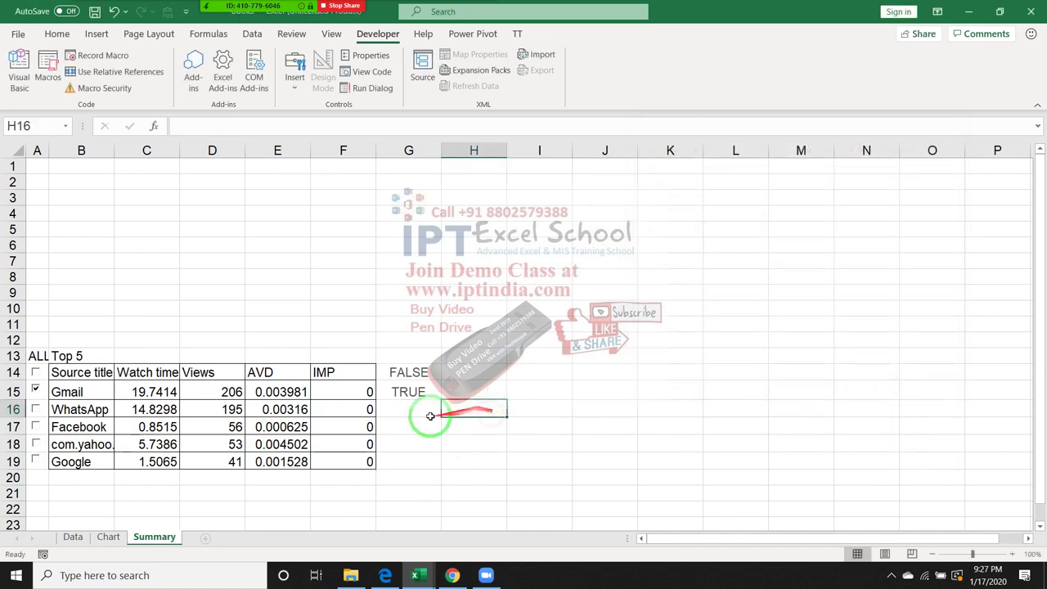
# Tick and untick the WhatsApp and Facebook checkboxes to test their links
pyautogui.click(36, 409)
pyautogui.click(36, 409)
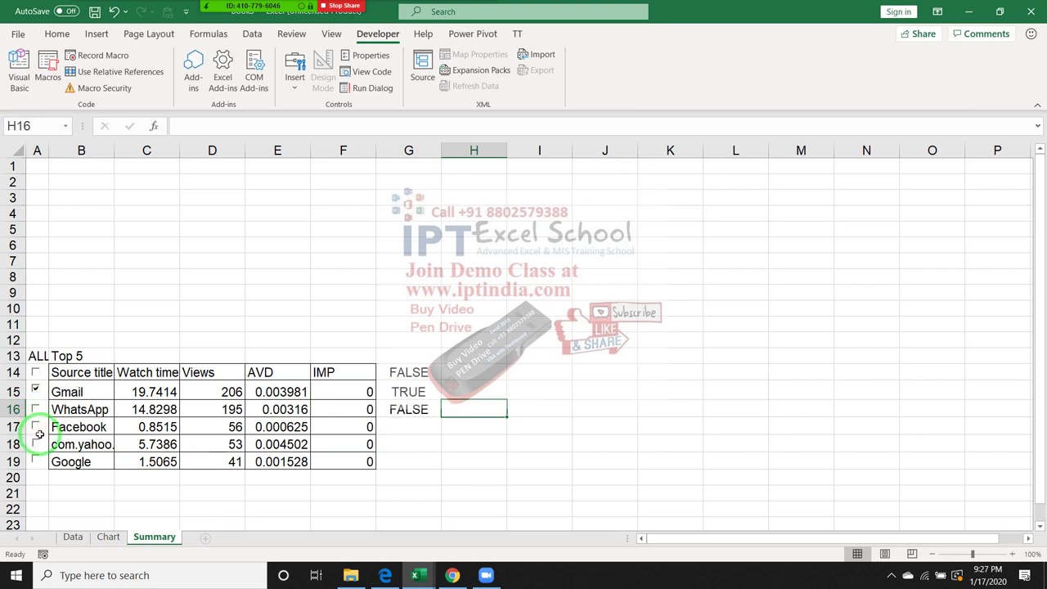
pyautogui.click(35, 425)
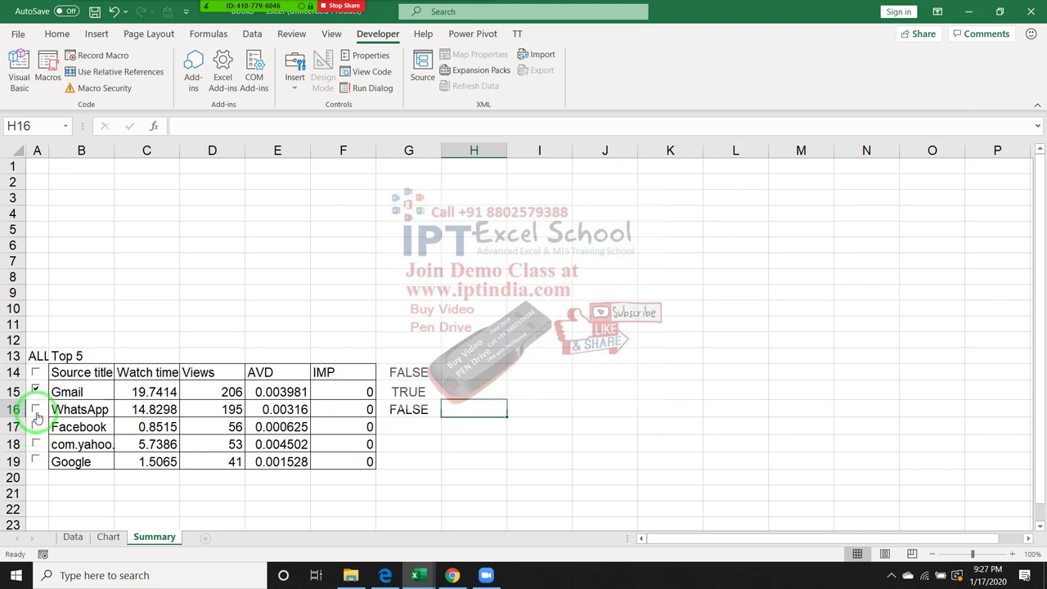
pyautogui.click(36, 426)
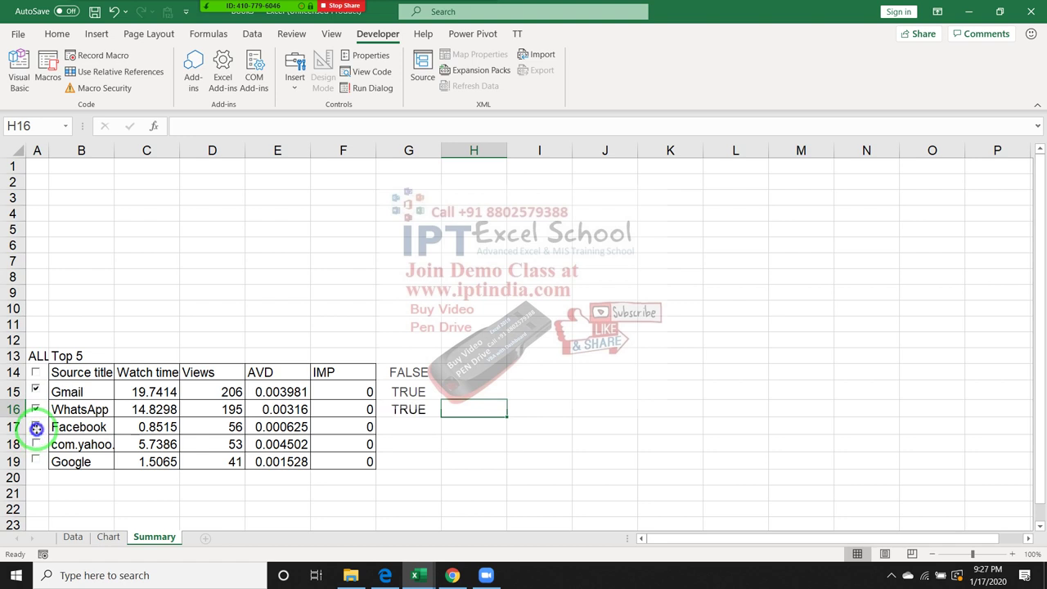
# Relink the Facebook checkbox to G17, then tick the row 18 and ALL boxes
pyautogui.rightClick(36, 428)
pyautogui.click(82, 418)
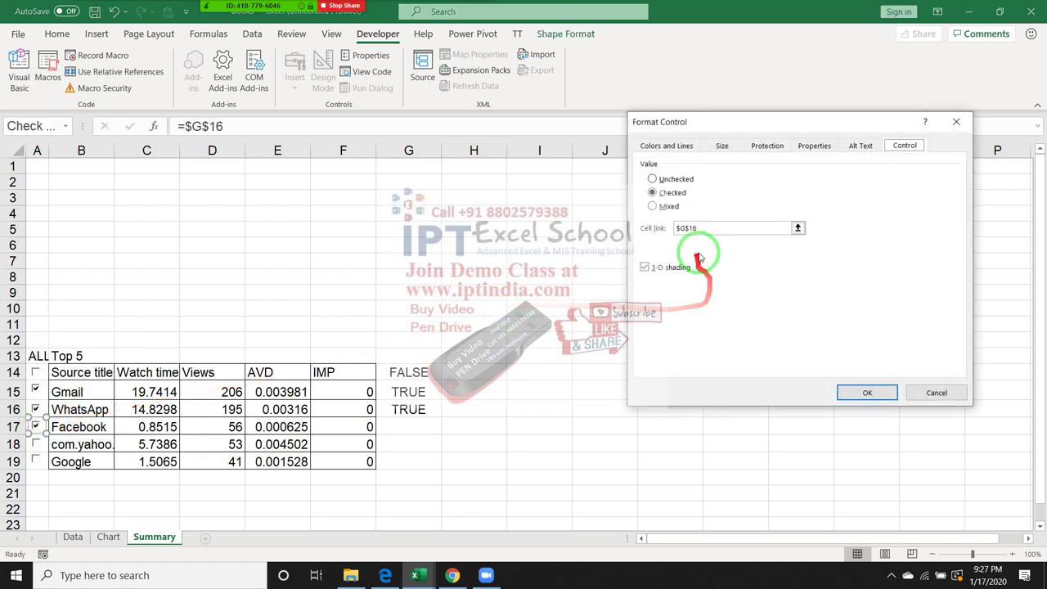
pyautogui.click(709, 229)
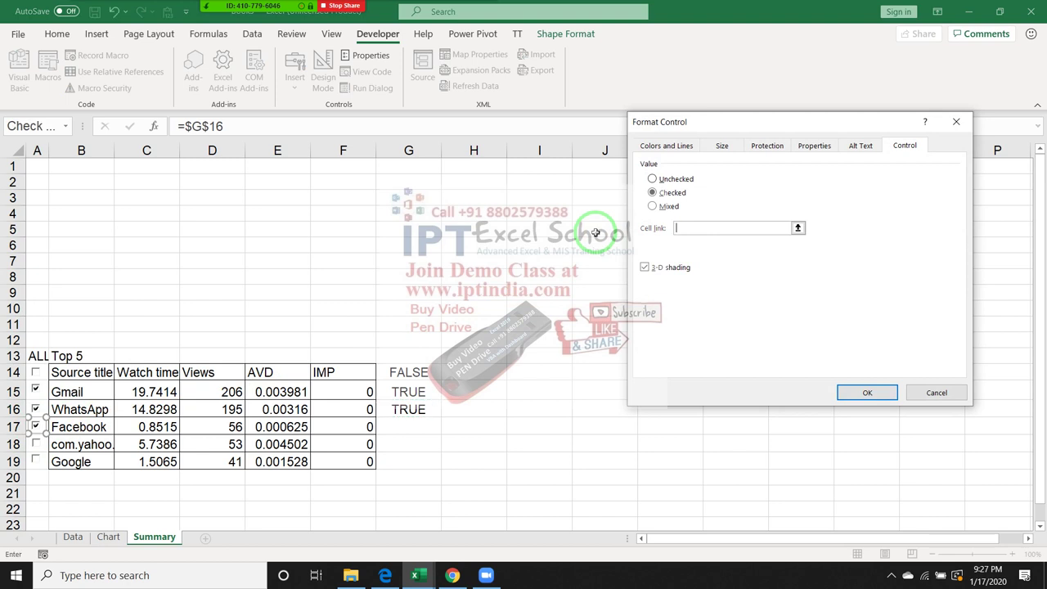
pyautogui.click(421, 425)
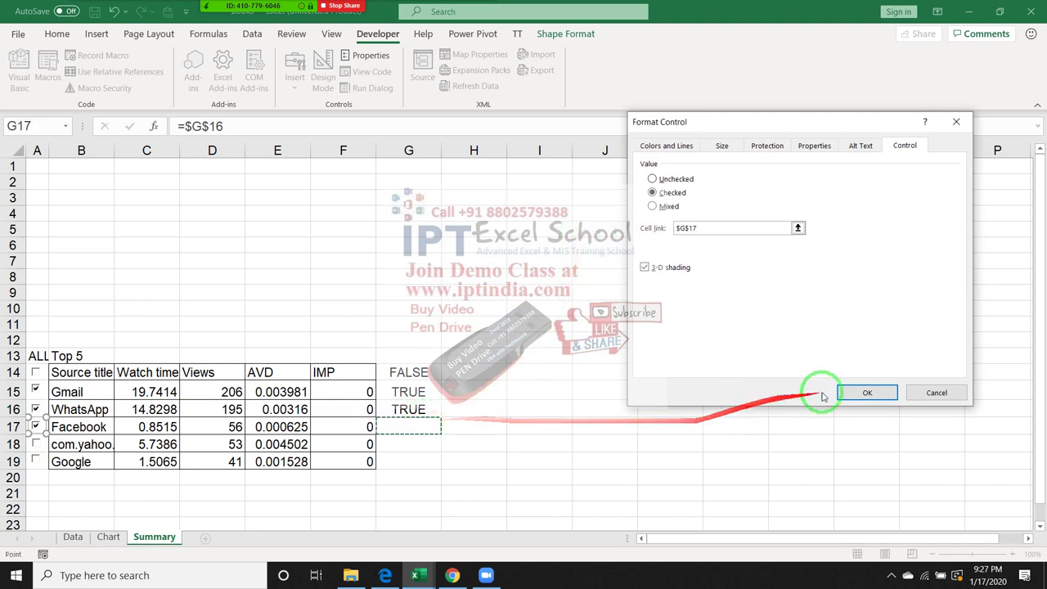
pyautogui.click(865, 392)
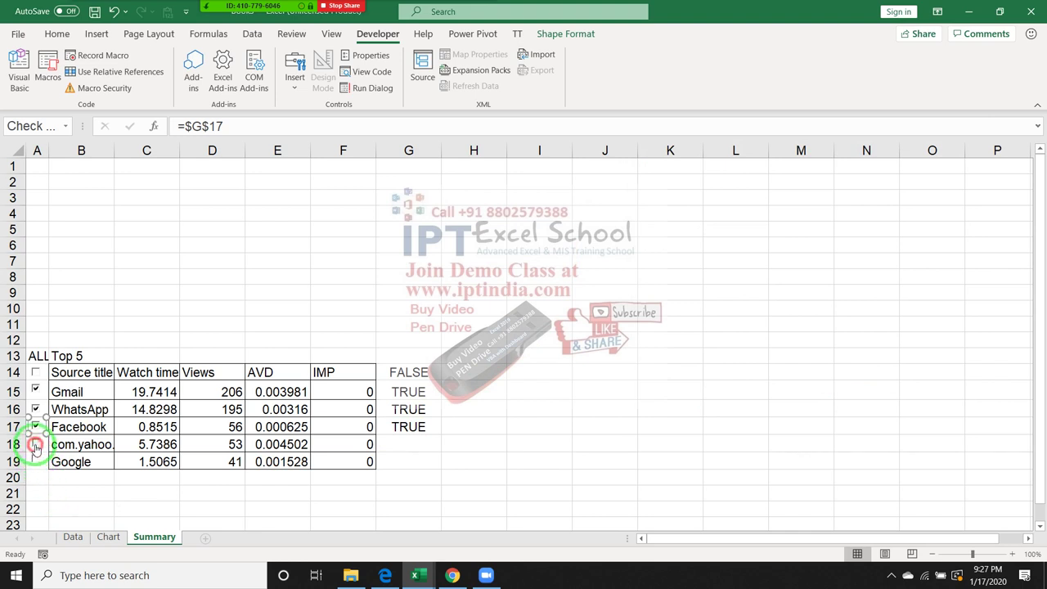
pyautogui.click(35, 445)
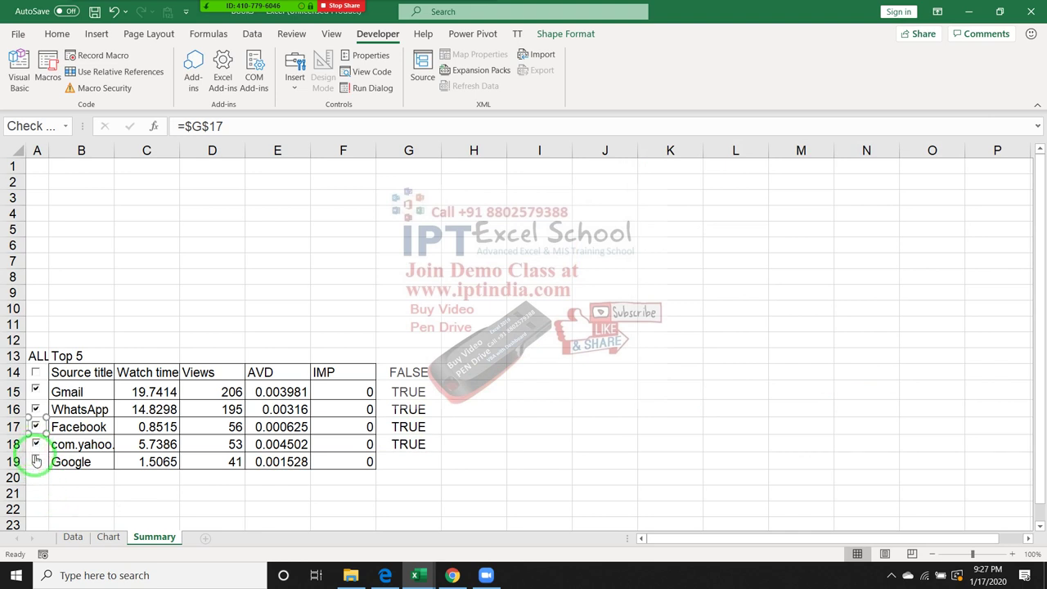
pyautogui.click(36, 372)
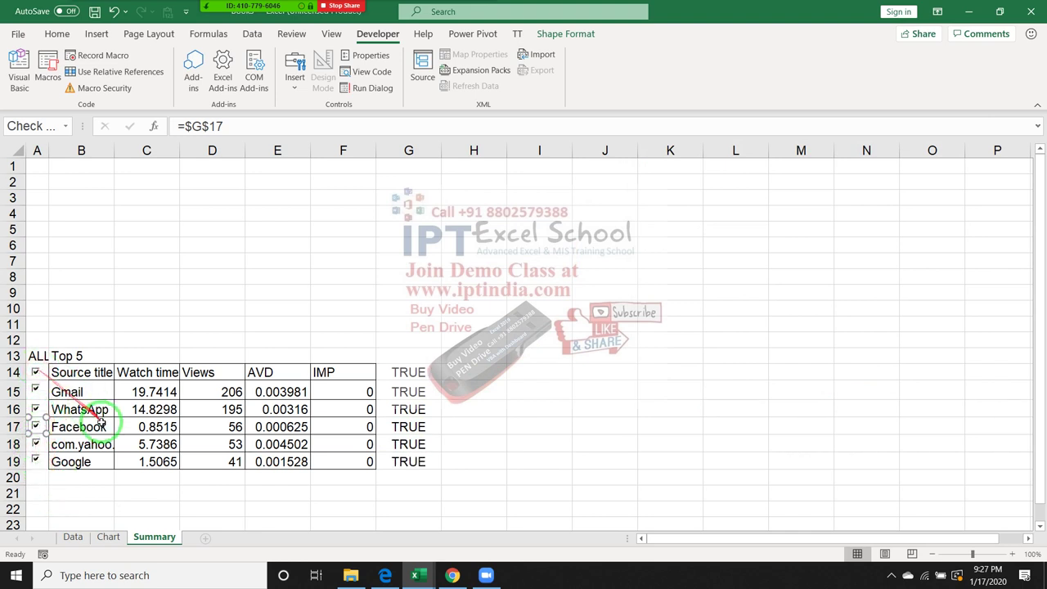
# On the Chart sheet, enter =IF(Summary!$G$14,Summary!$B$15,IF(Summary!$G$15,Summary!$B$15,"")) in G1
pyautogui.click(108, 539)
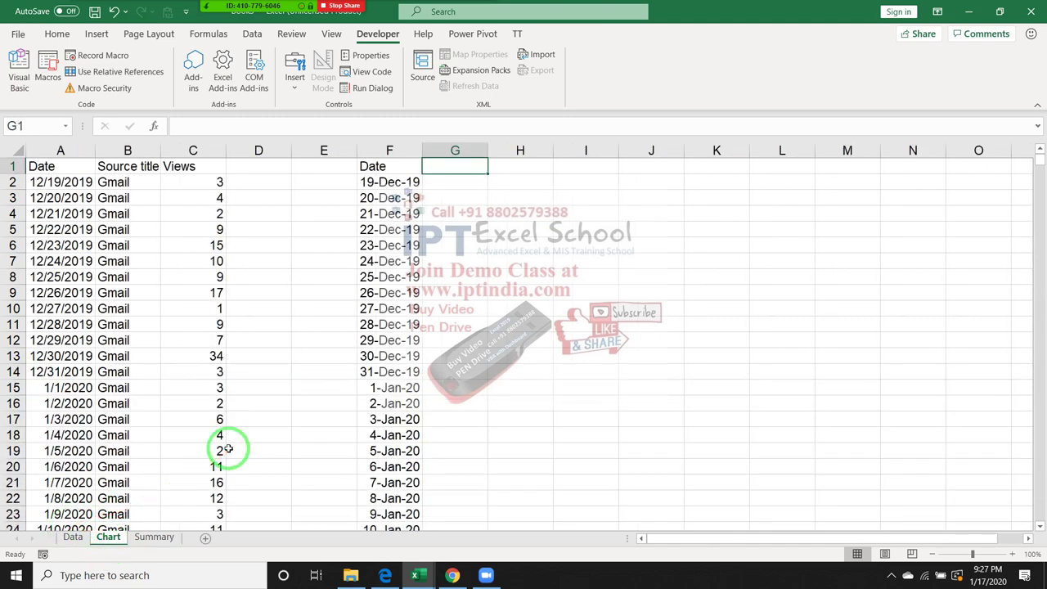
pyautogui.write('=IF')
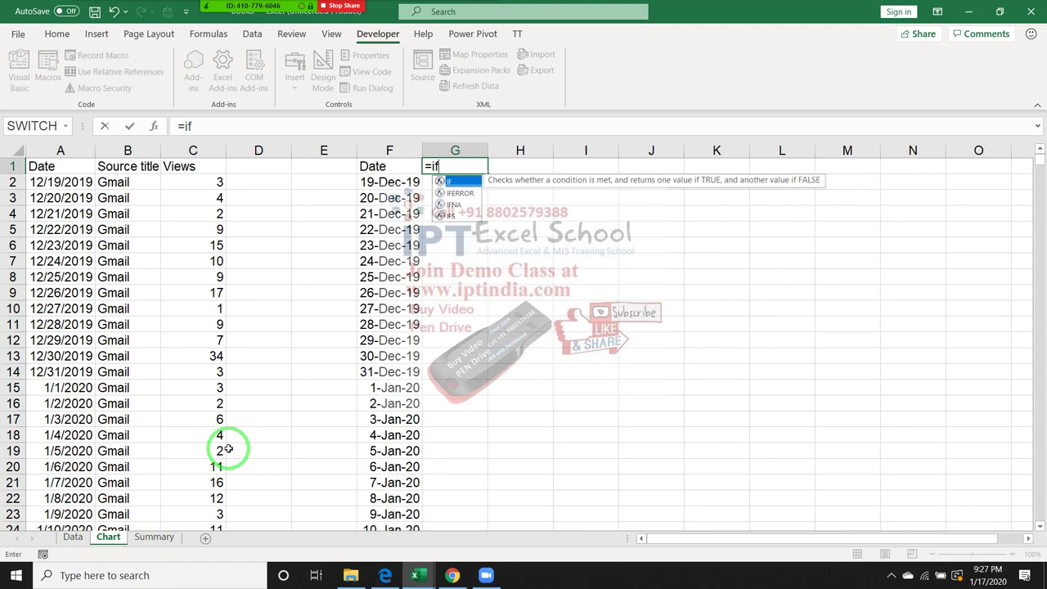
pyautogui.write('(')
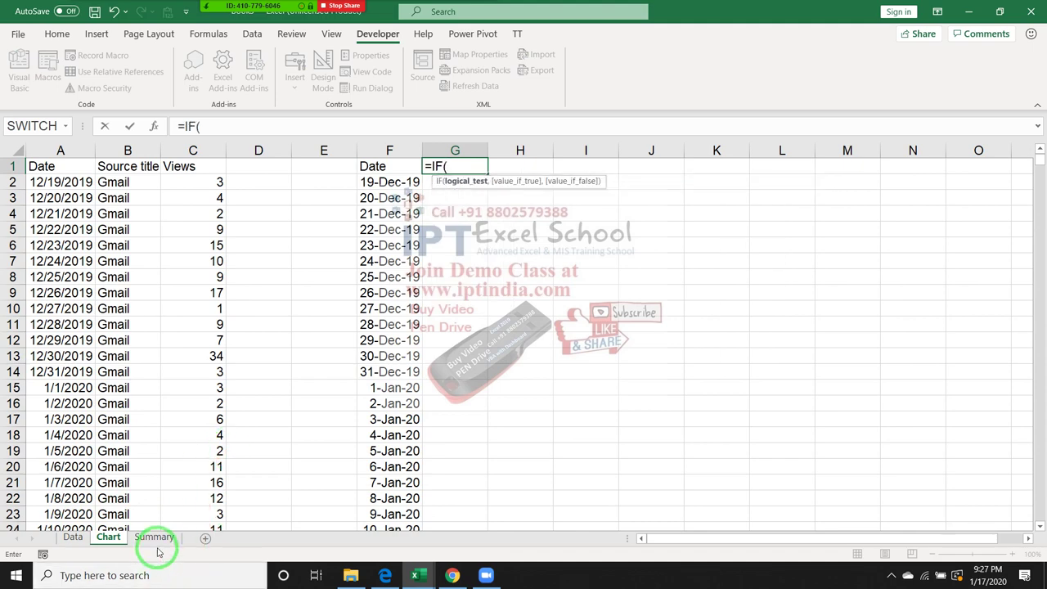
pyautogui.click(155, 540)
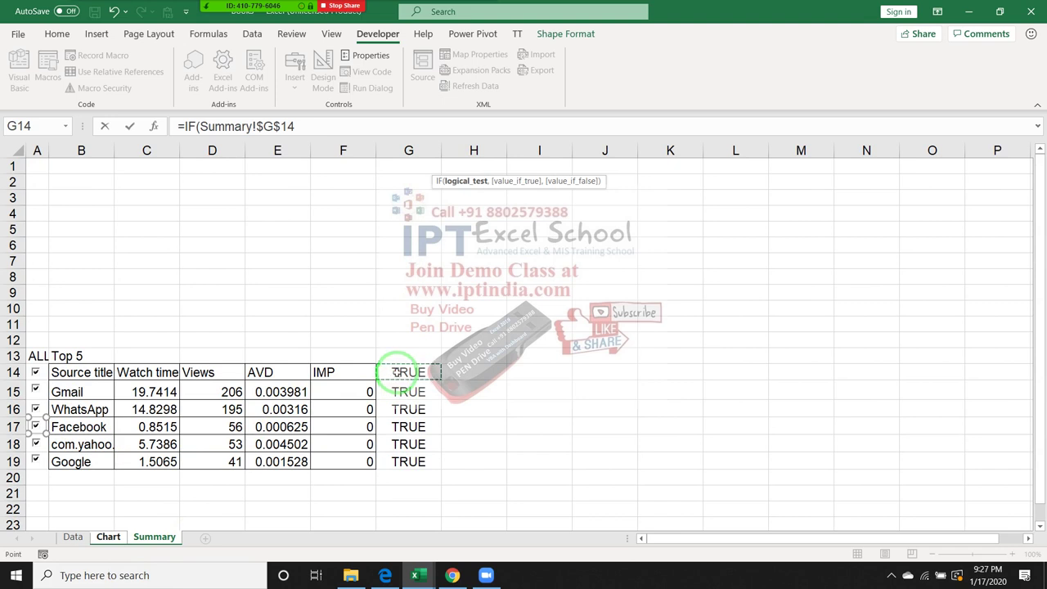
pyautogui.write(',')
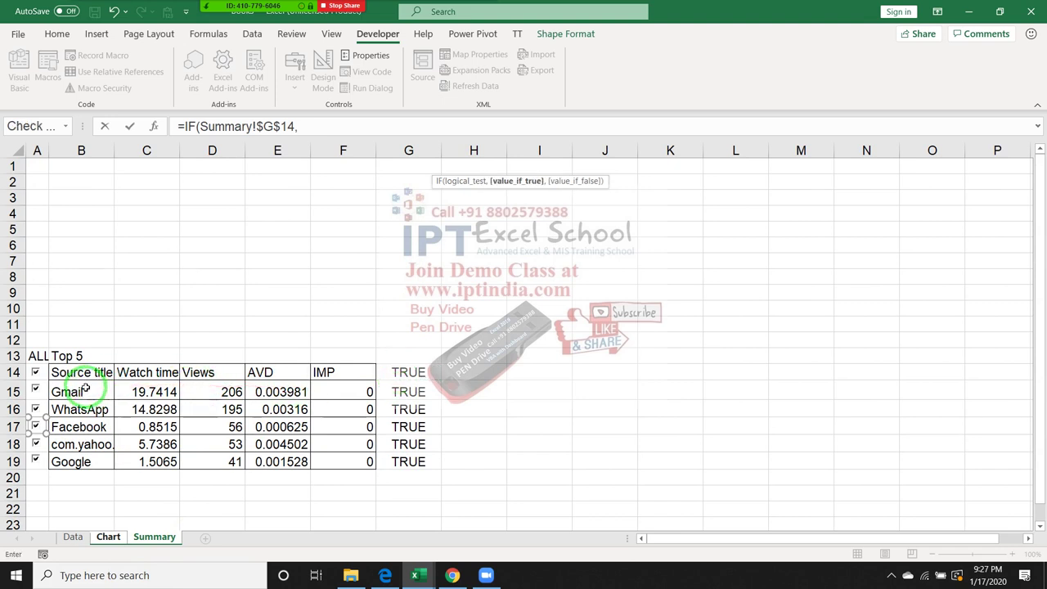
pyautogui.click(85, 389)
pyautogui.write(',')
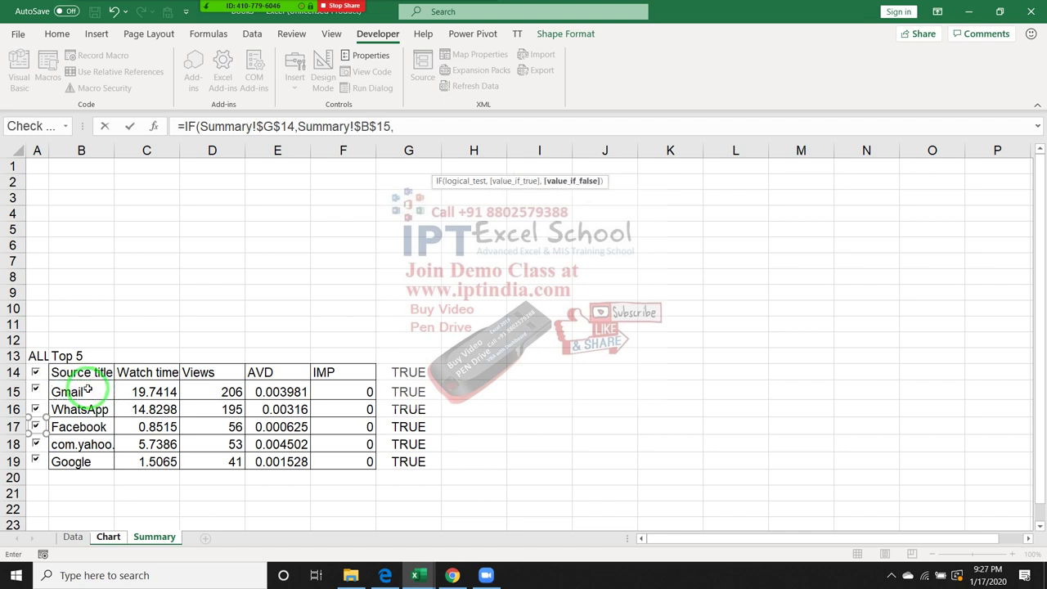
pyautogui.write('if')
pyautogui.press('Tab')
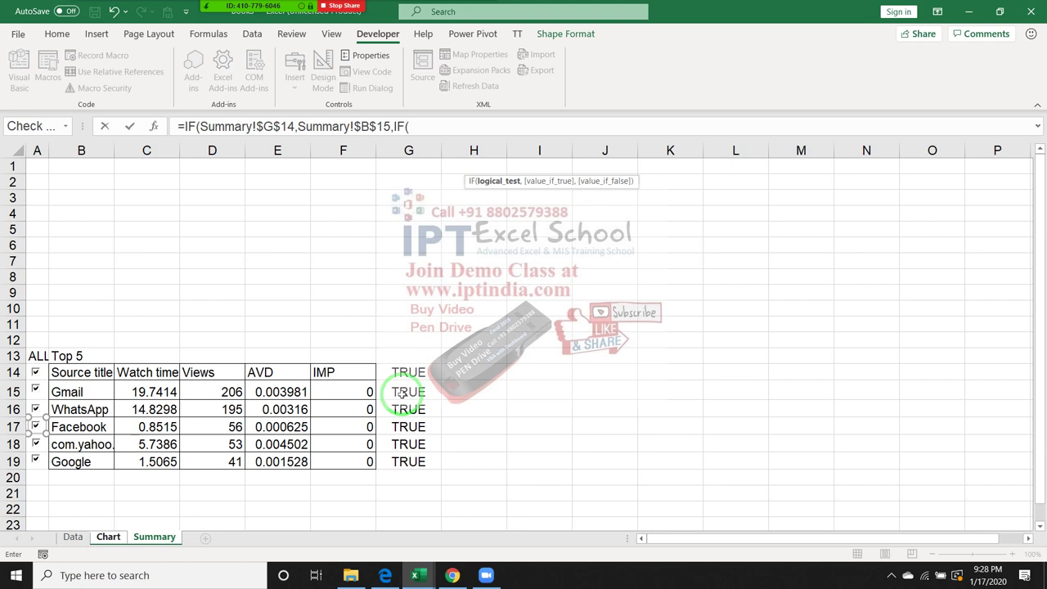
pyautogui.click(401, 393)
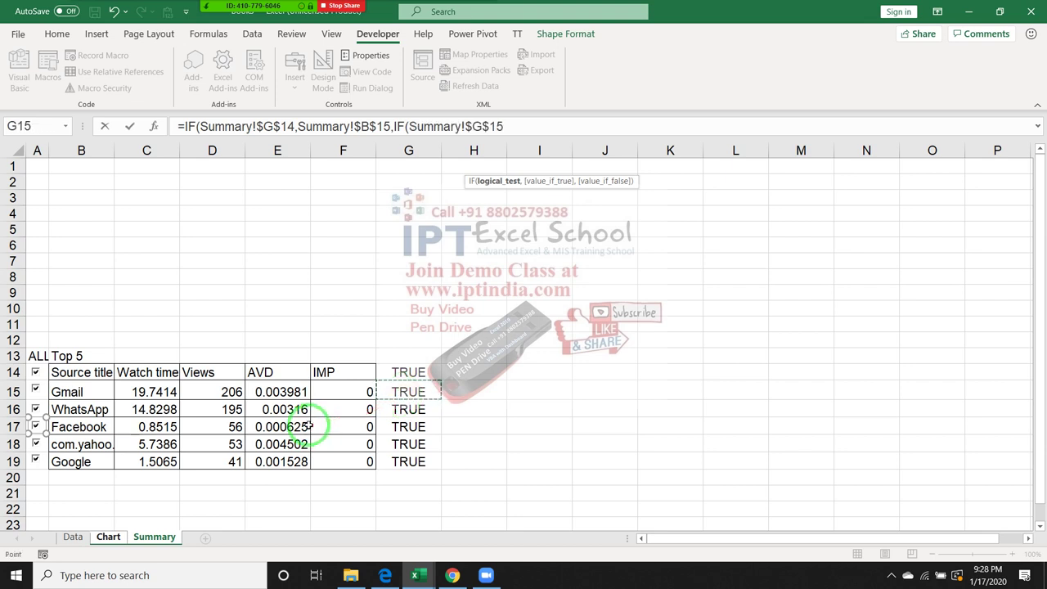
pyautogui.write(',')
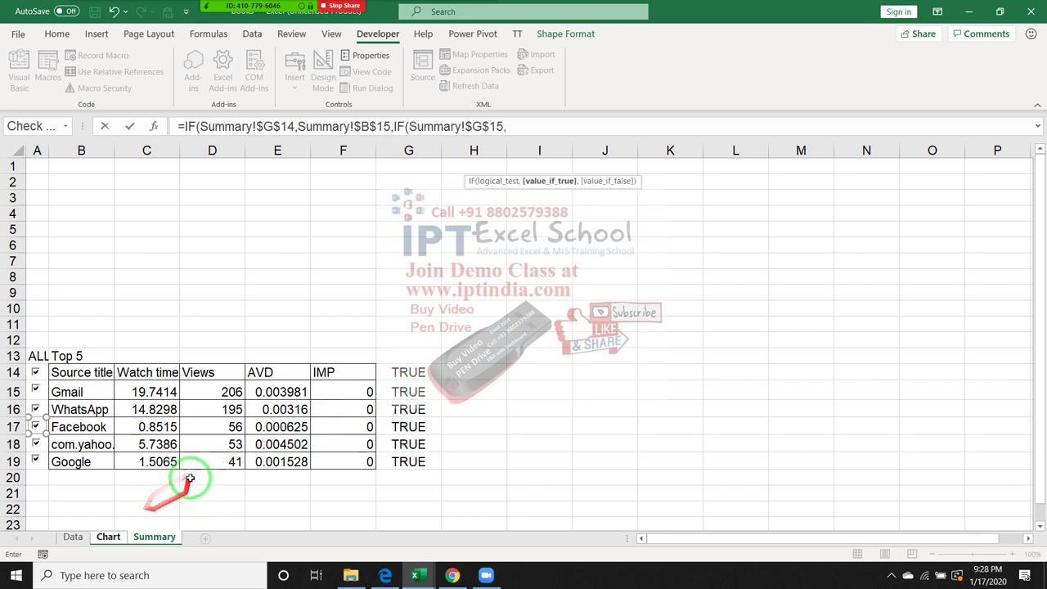
pyautogui.click(91, 393)
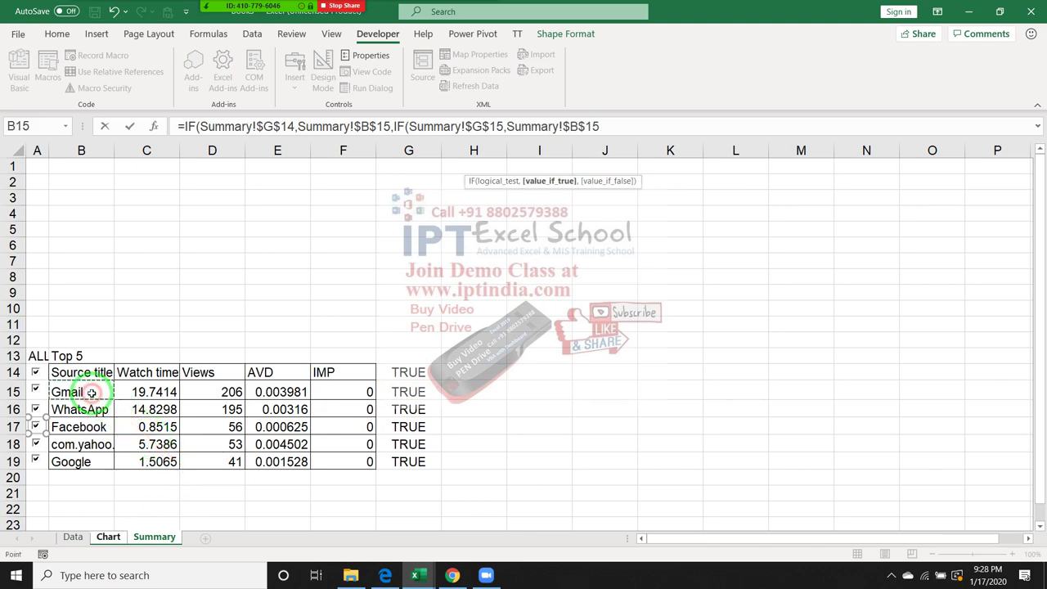
pyautogui.write(',""')
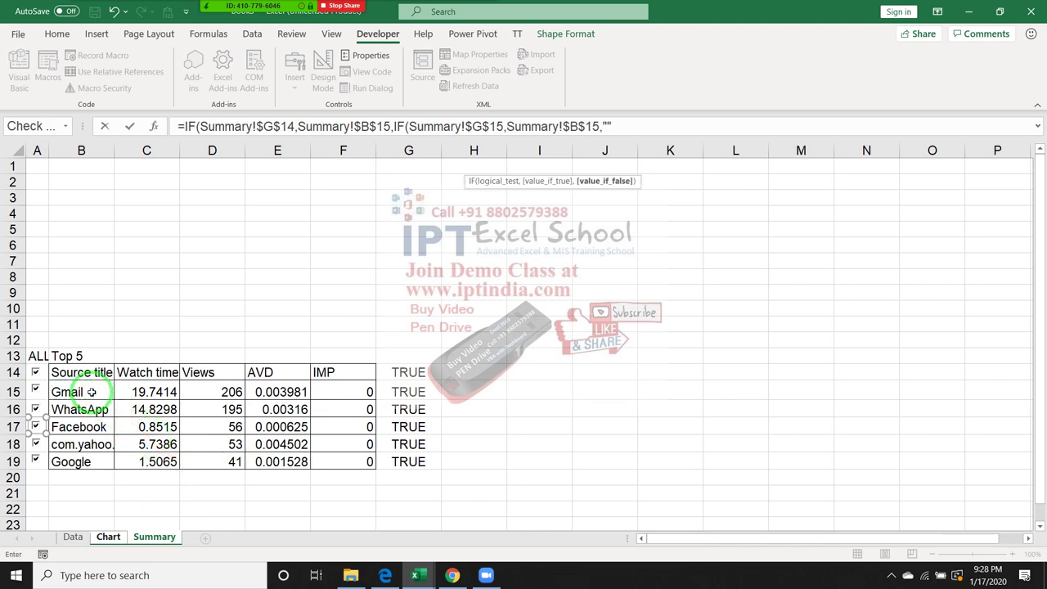
pyautogui.write(')')
pyautogui.press('Return')
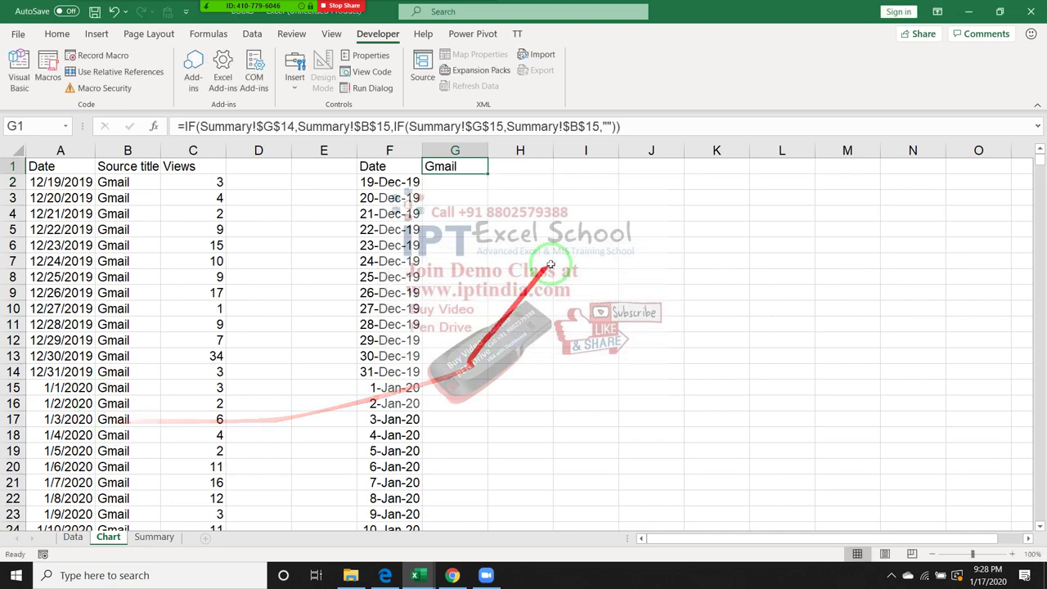
pyautogui.click(618, 127)
pyautogui.write(',')
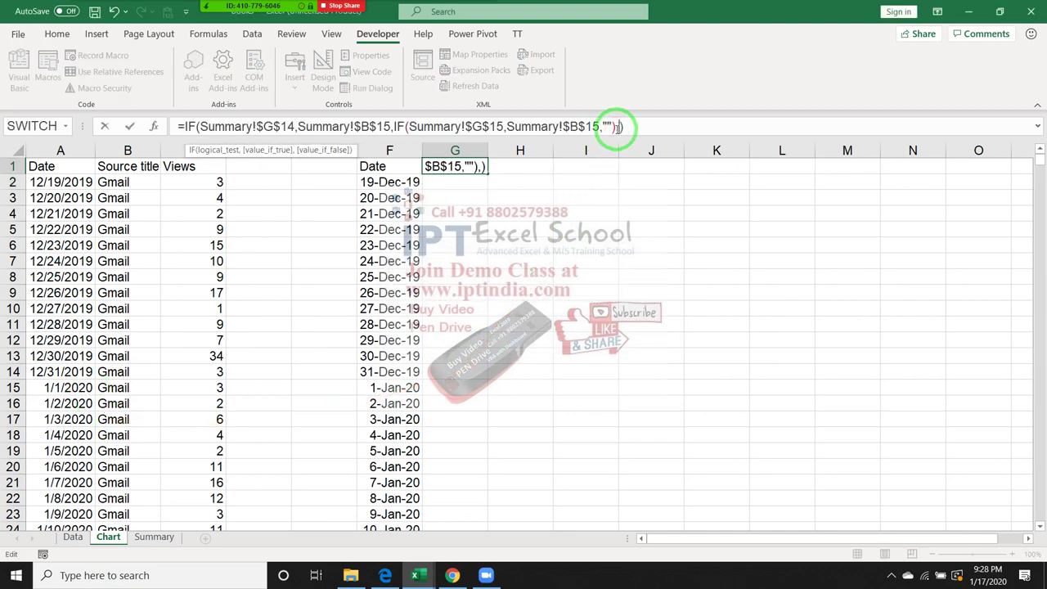
pyautogui.write('"')
pyautogui.press('Return')
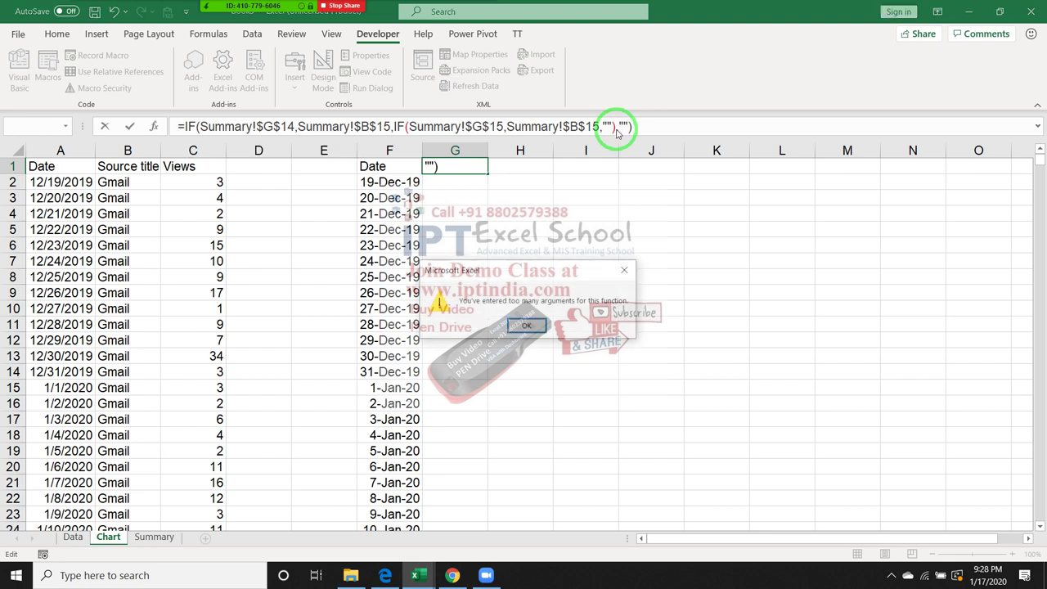
pyautogui.press('Return')
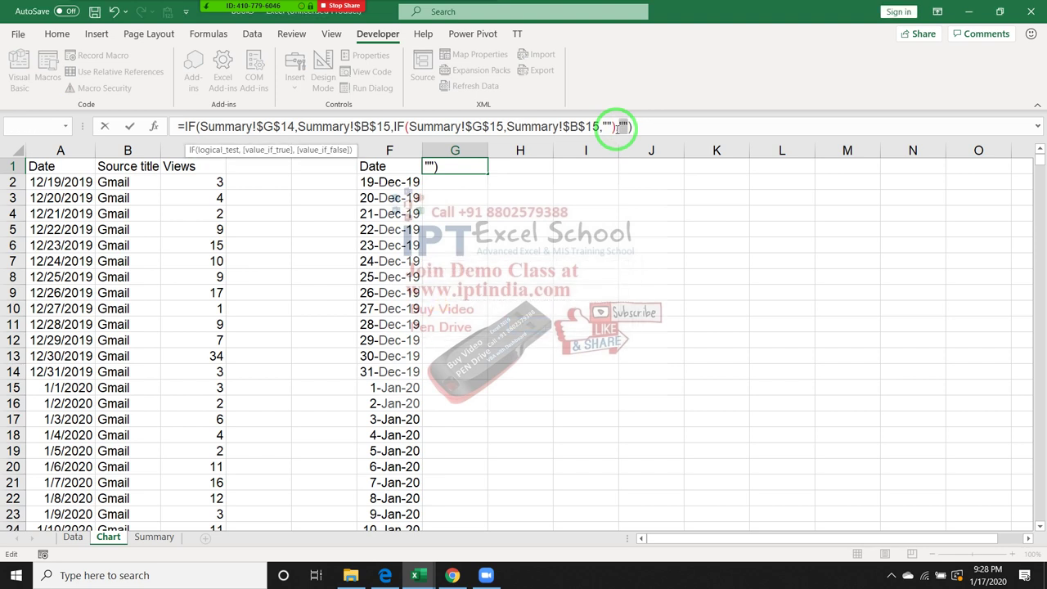
pyautogui.press('Return')
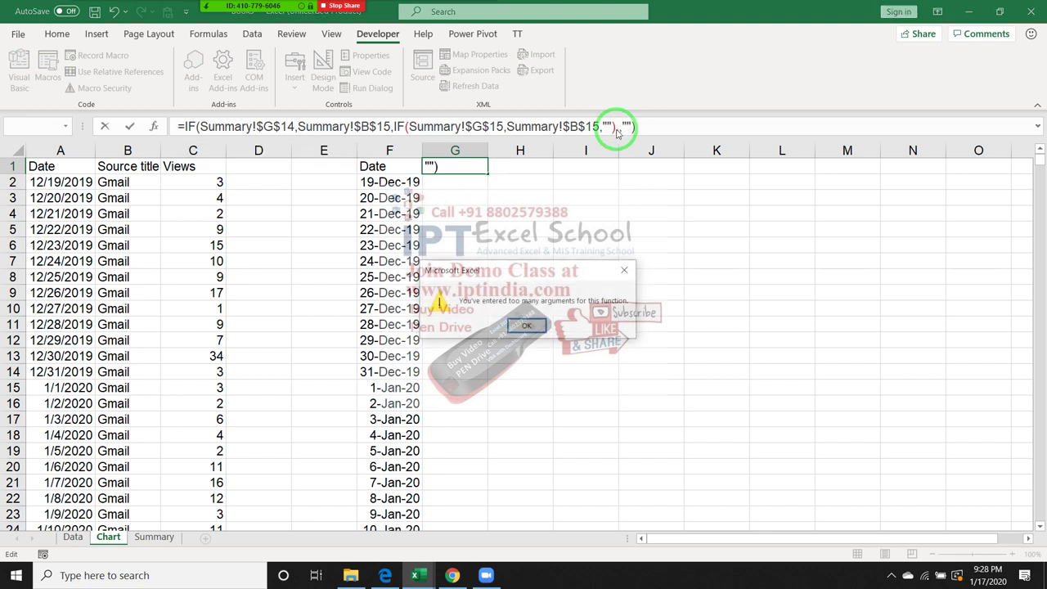
pyautogui.press('Return')
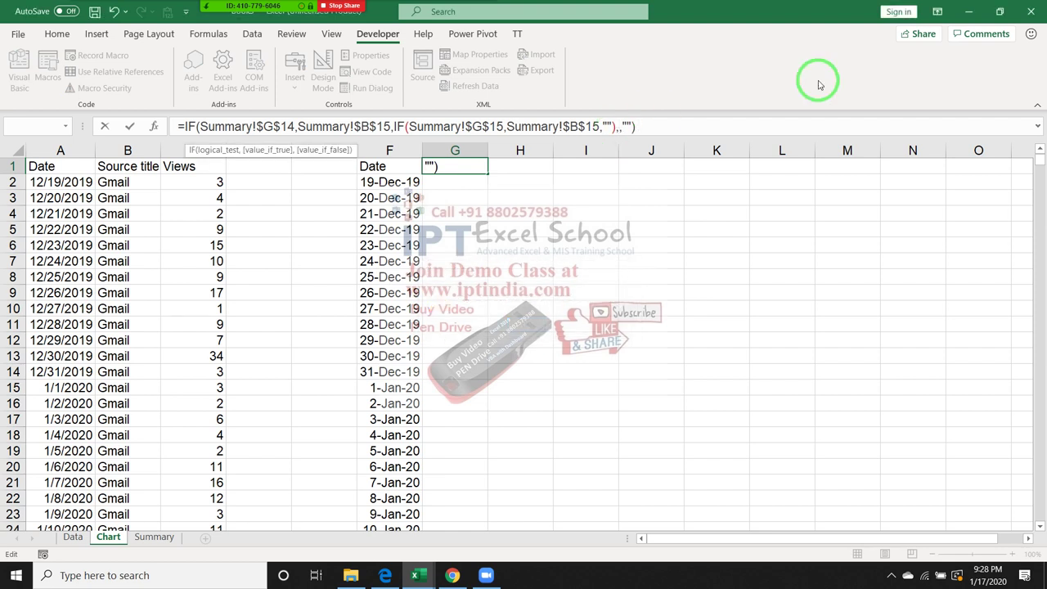
pyautogui.press('Return')
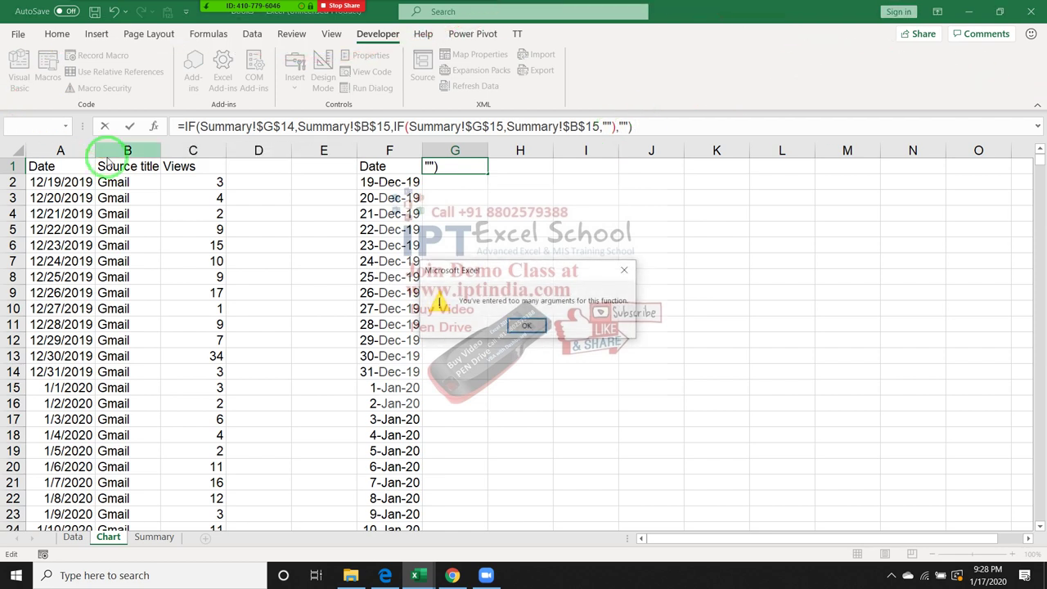
pyautogui.press('Return')
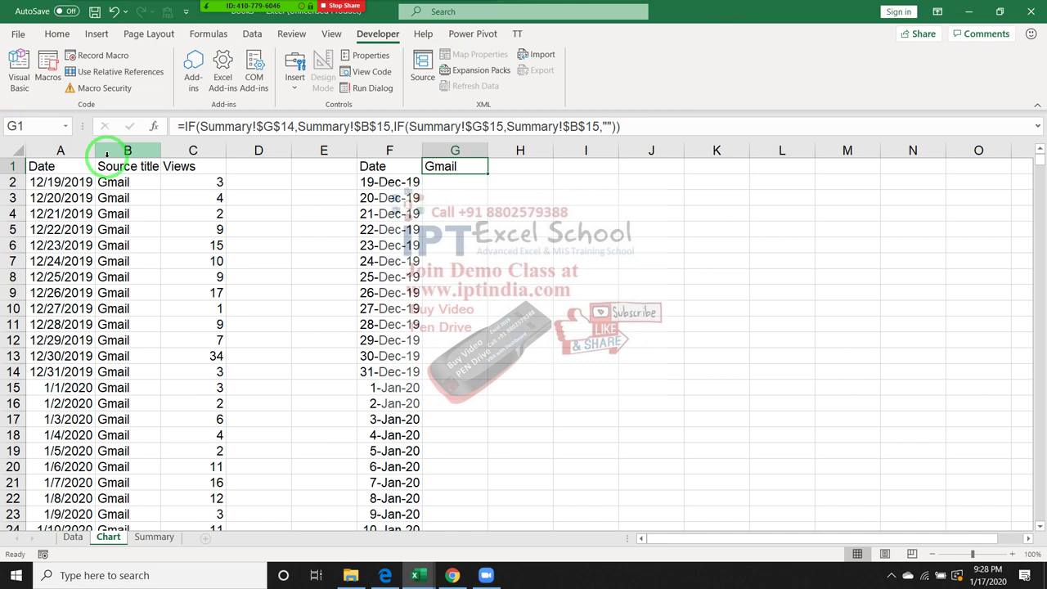
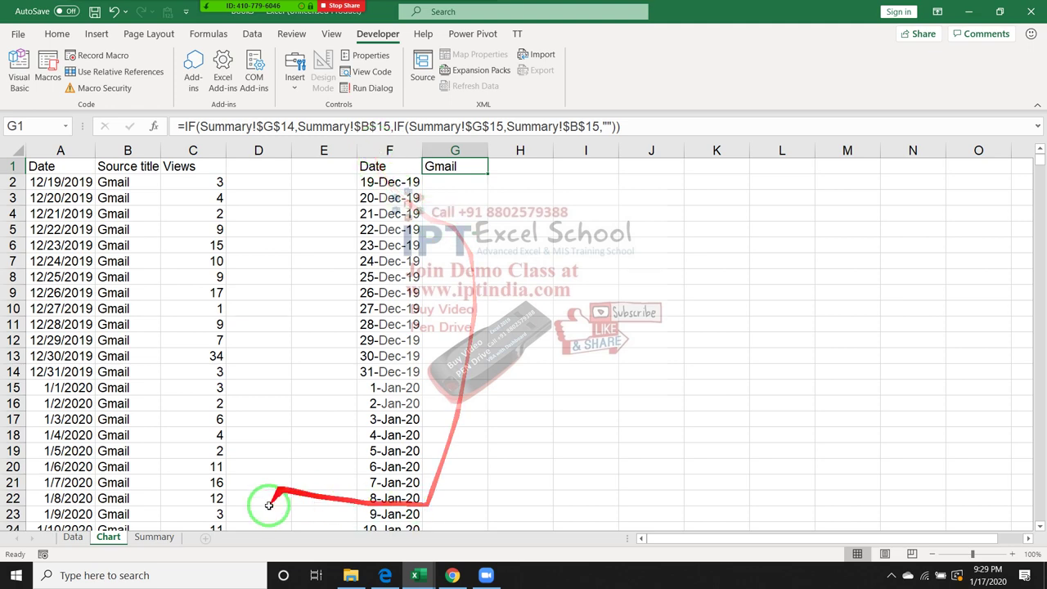
# On Summary, untick the ALL, Gmail, WhatsApp, Facebook, com.yahoo and Google checkboxes
pyautogui.click(144, 540)
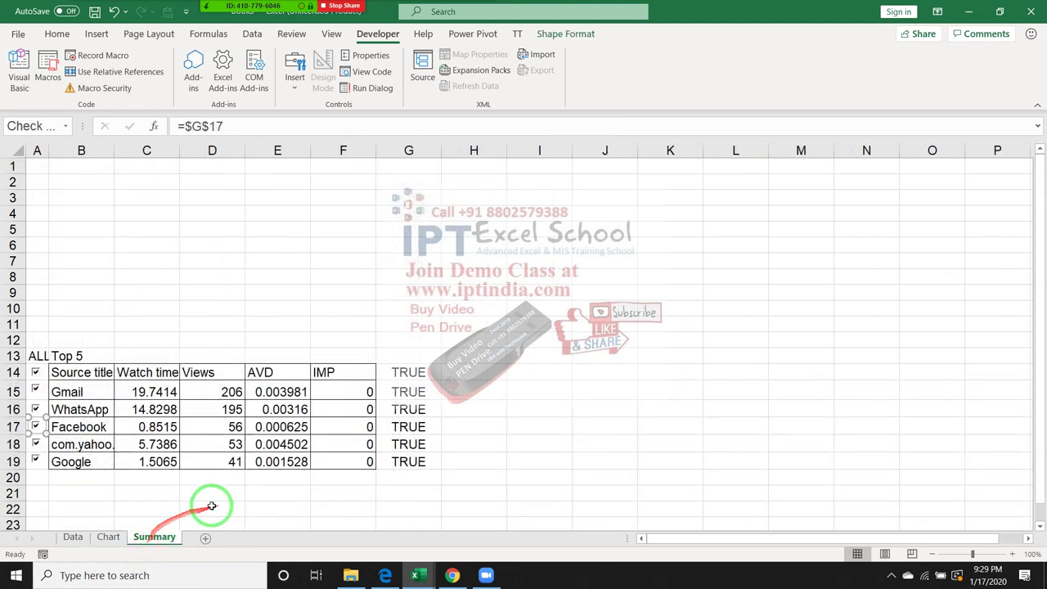
pyautogui.click(168, 496)
pyautogui.click(35, 372)
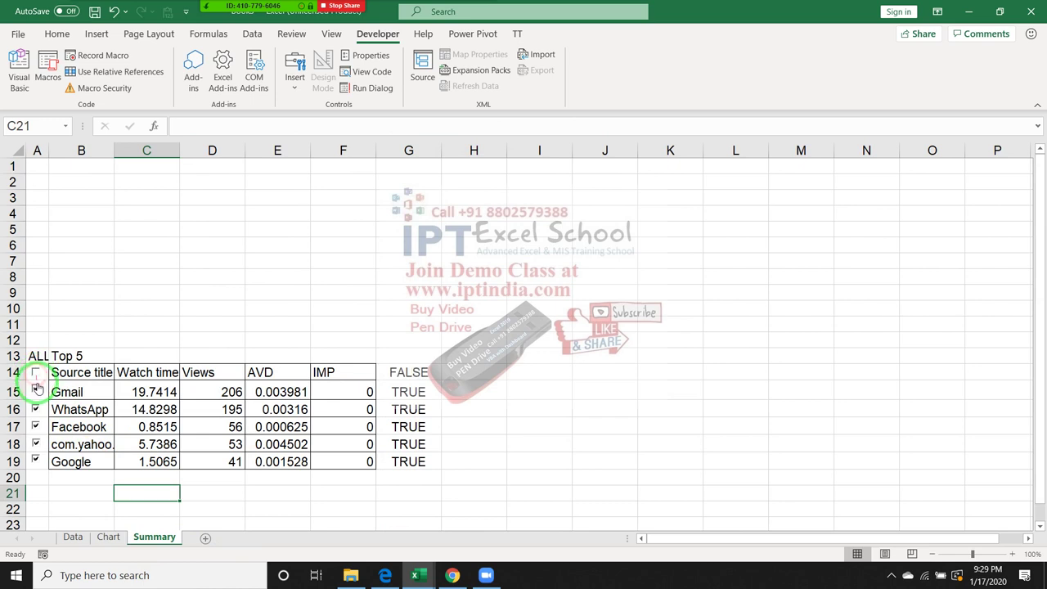
pyautogui.click(35, 390)
pyautogui.click(35, 409)
pyautogui.click(35, 426)
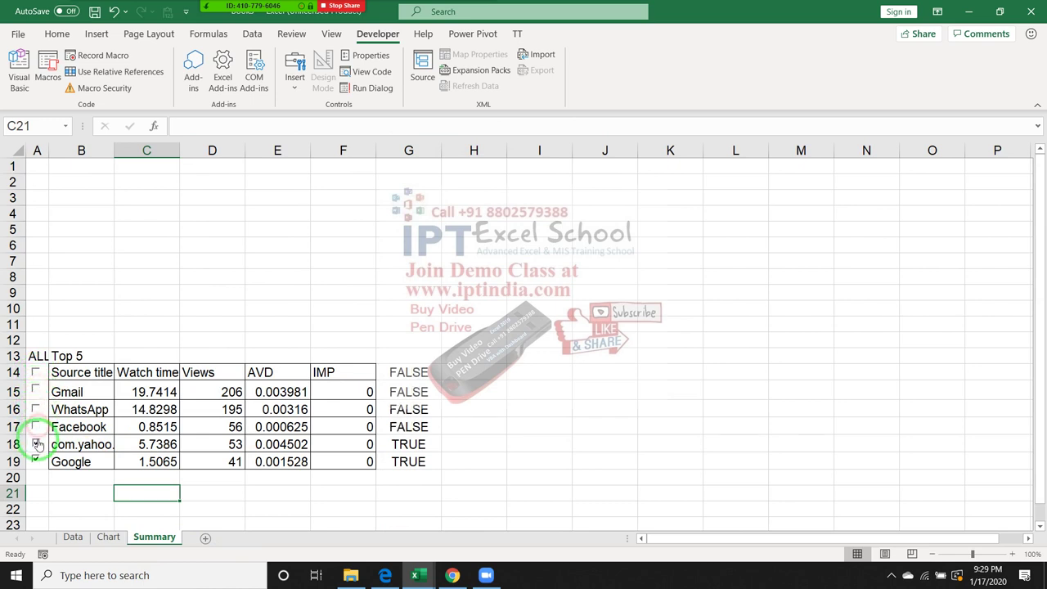
pyautogui.click(35, 444)
pyautogui.click(35, 460)
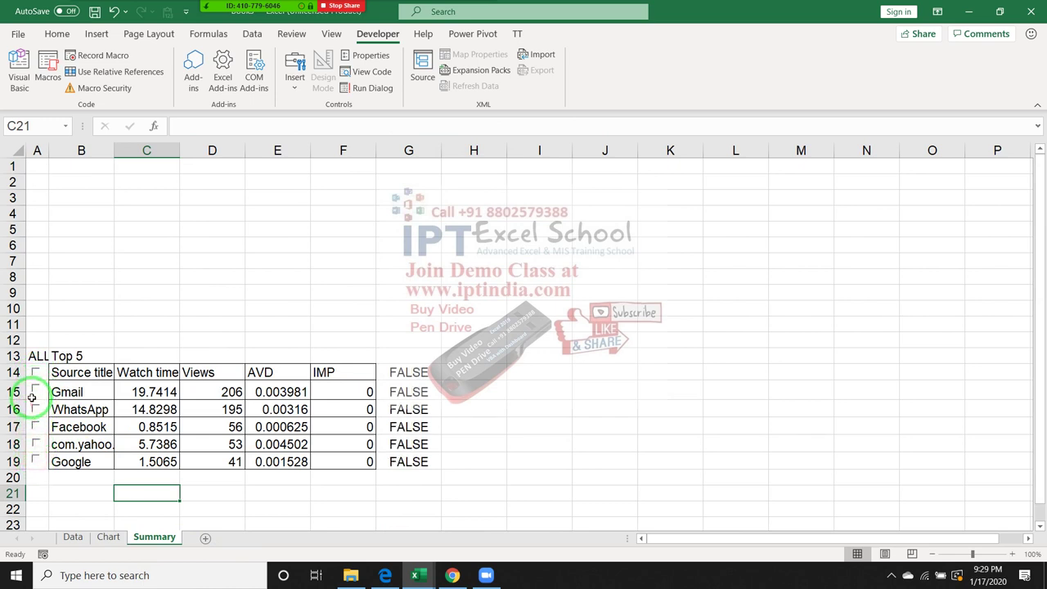
# Toggle the Gmail and WhatsApp checkboxes to test G14:G19, leaving every box unticked
pyautogui.click(35, 393)
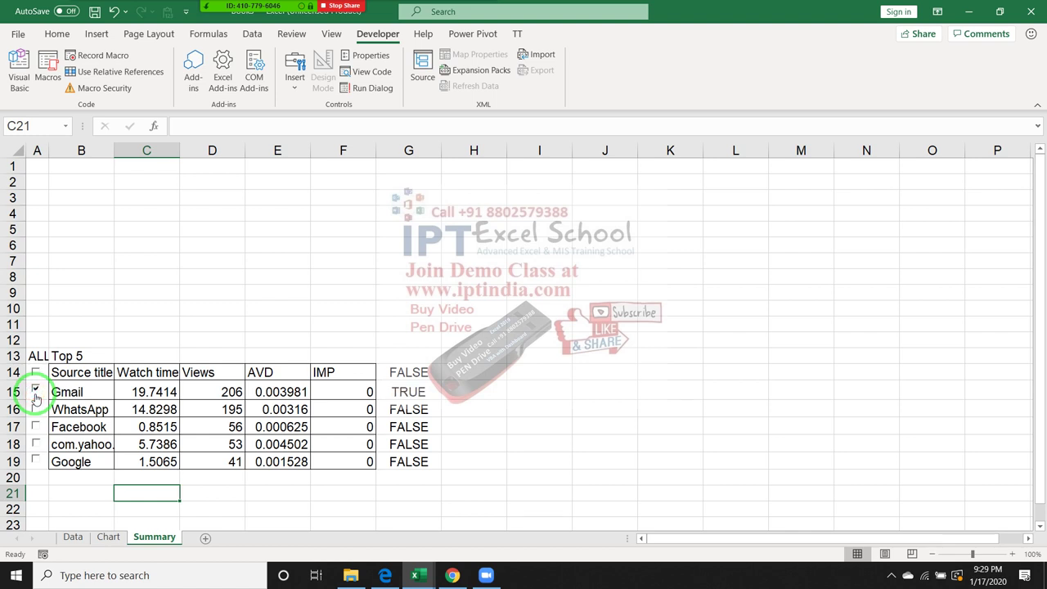
pyautogui.click(35, 392)
pyautogui.click(35, 392)
pyautogui.click(38, 409)
pyautogui.click(37, 409)
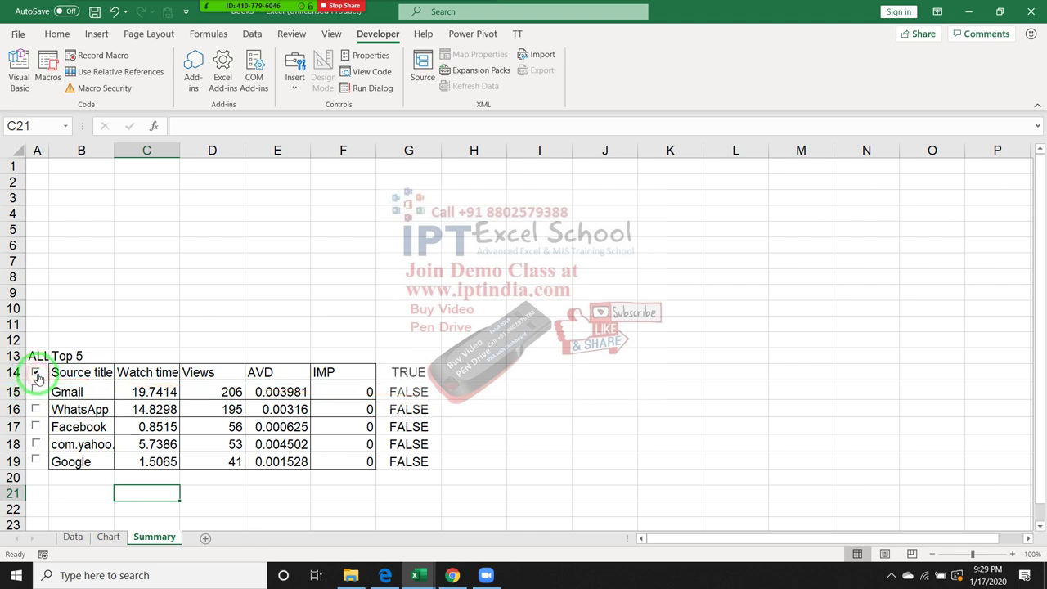
pyautogui.click(81, 391)
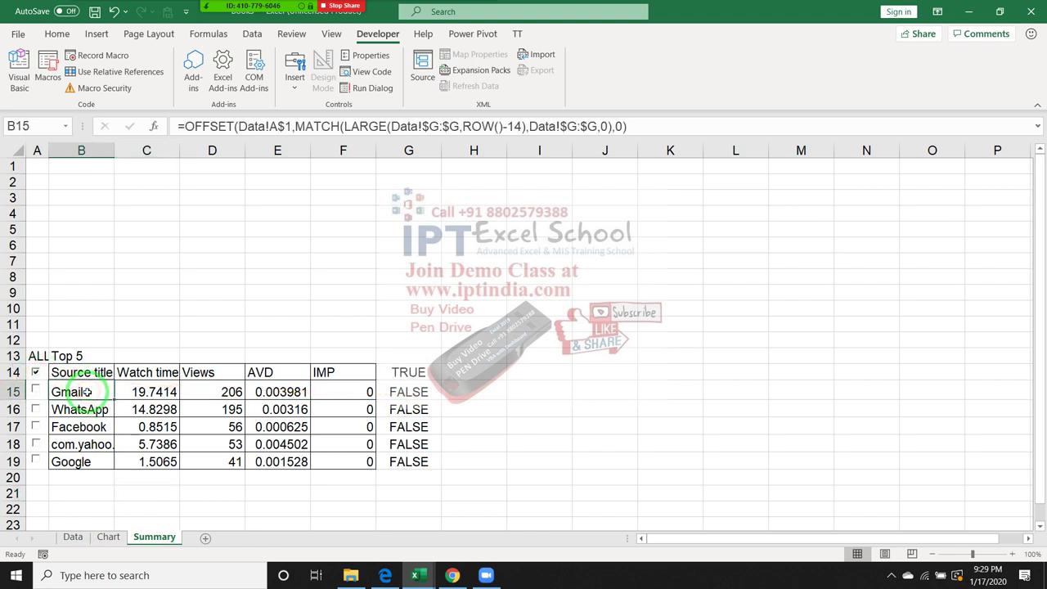
pyautogui.click(35, 372)
pyautogui.click(35, 391)
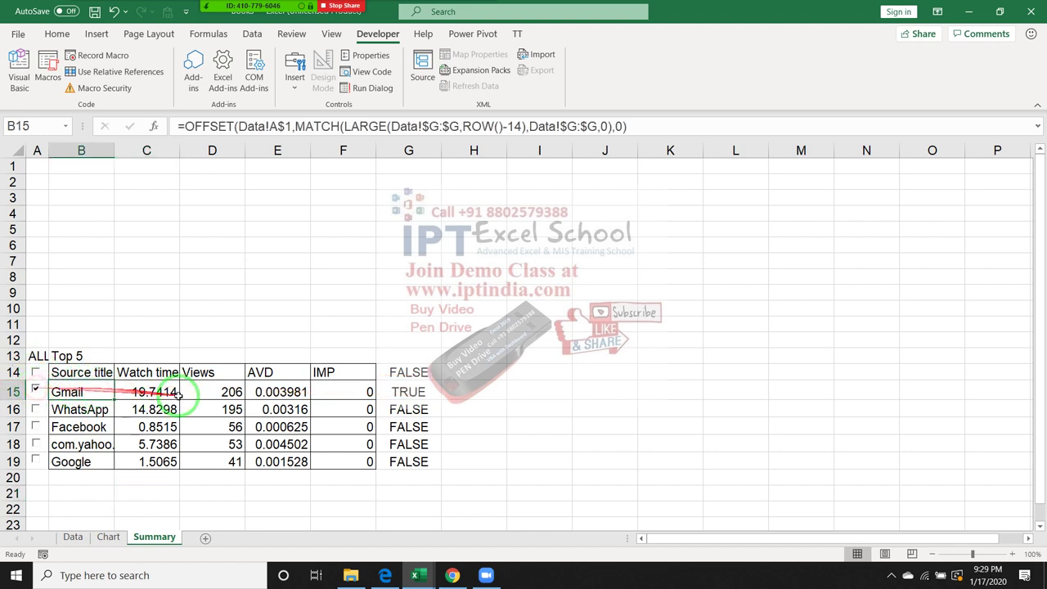
pyautogui.click(35, 391)
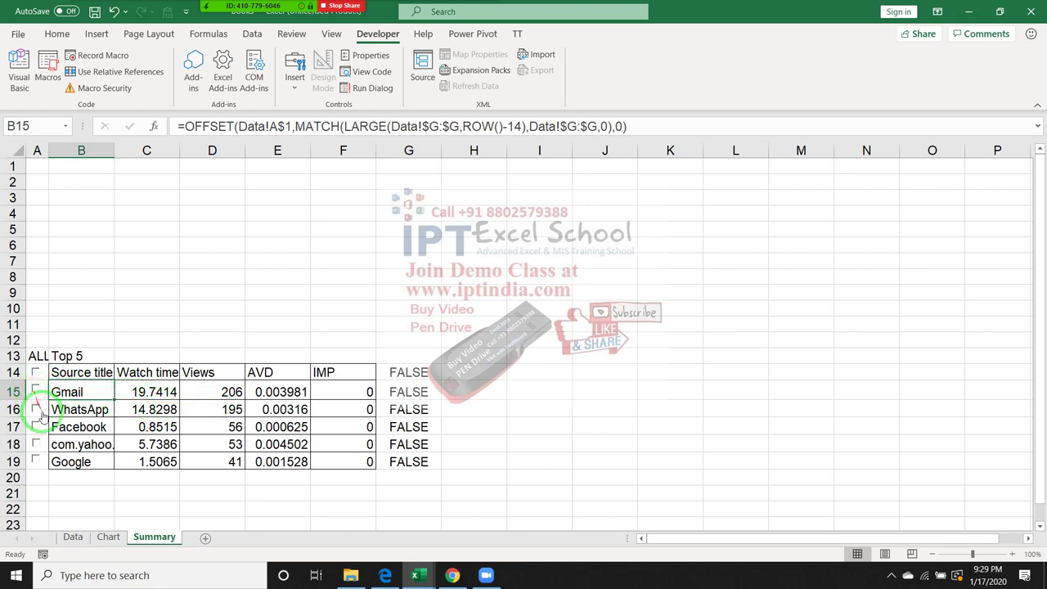
pyautogui.click(106, 536)
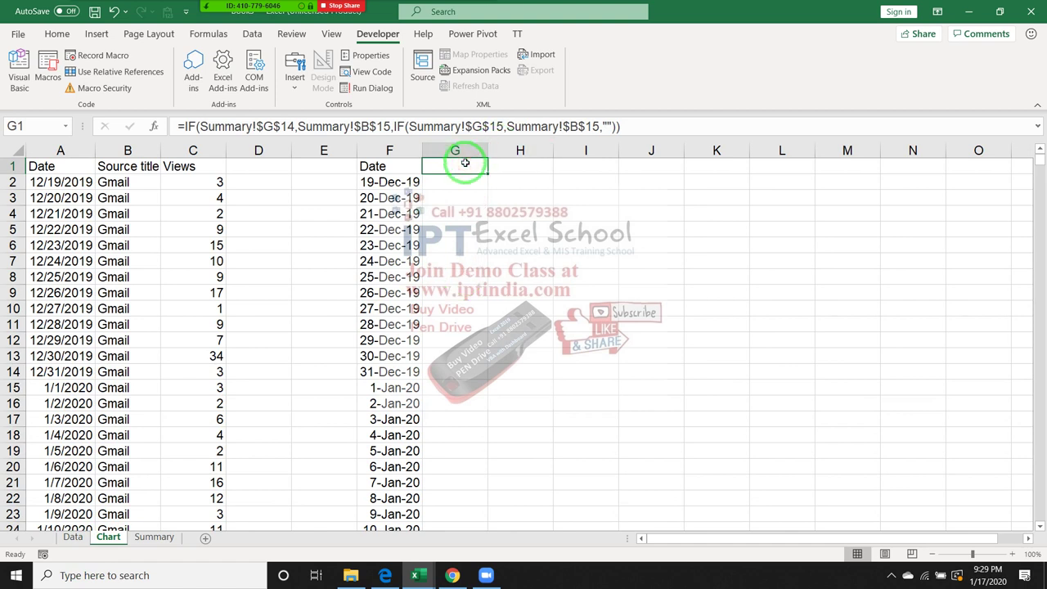
# Copy G1's IF formula across into H1 on the Chart sheet
pyautogui.press('Return')
pyautogui.click(455, 166)
pyautogui.moveTo(392, 151); pyautogui.dragTo(335, 121)
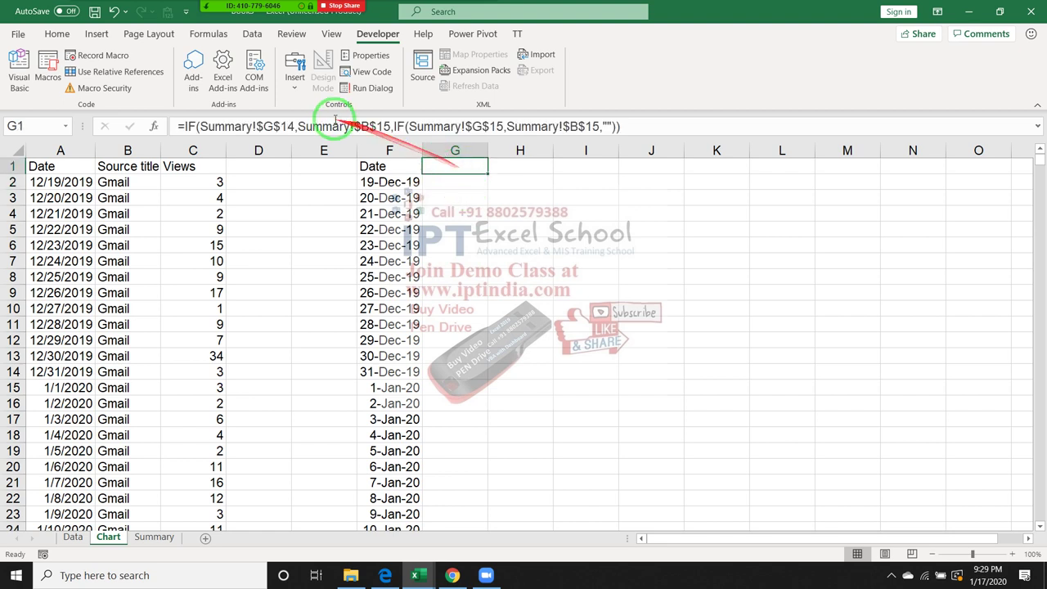
pyautogui.click(331, 126)
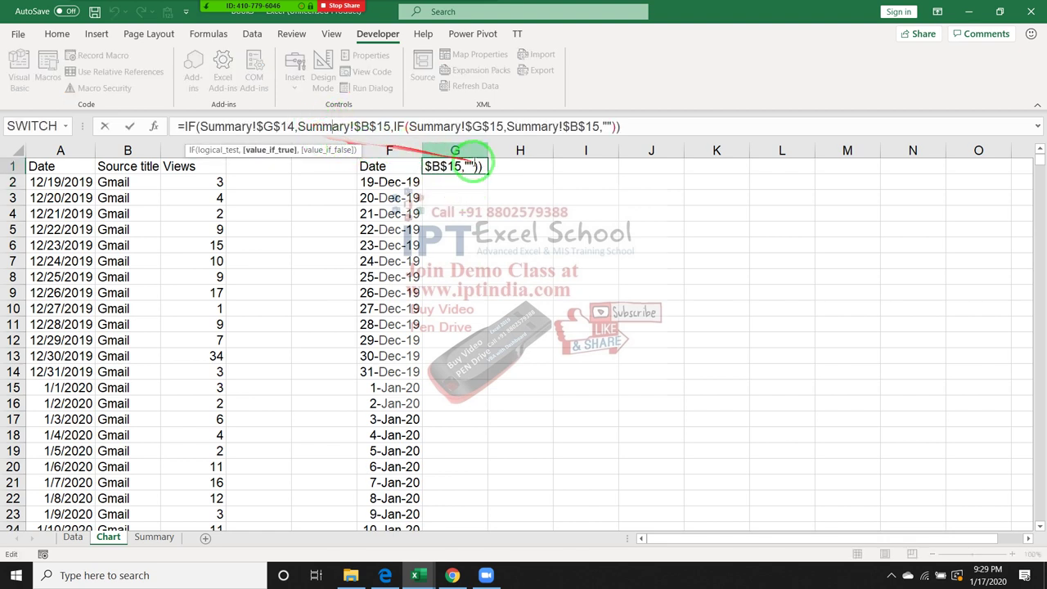
pyautogui.press('Escape')
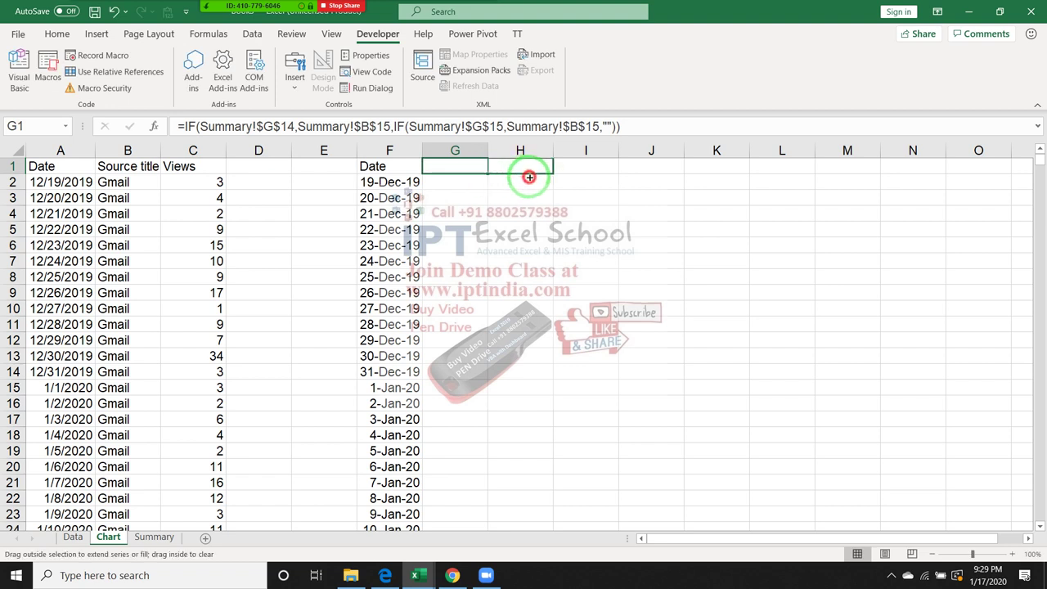
pyautogui.moveTo(489, 174); pyautogui.dragTo(529, 176)
pyautogui.click(528, 168)
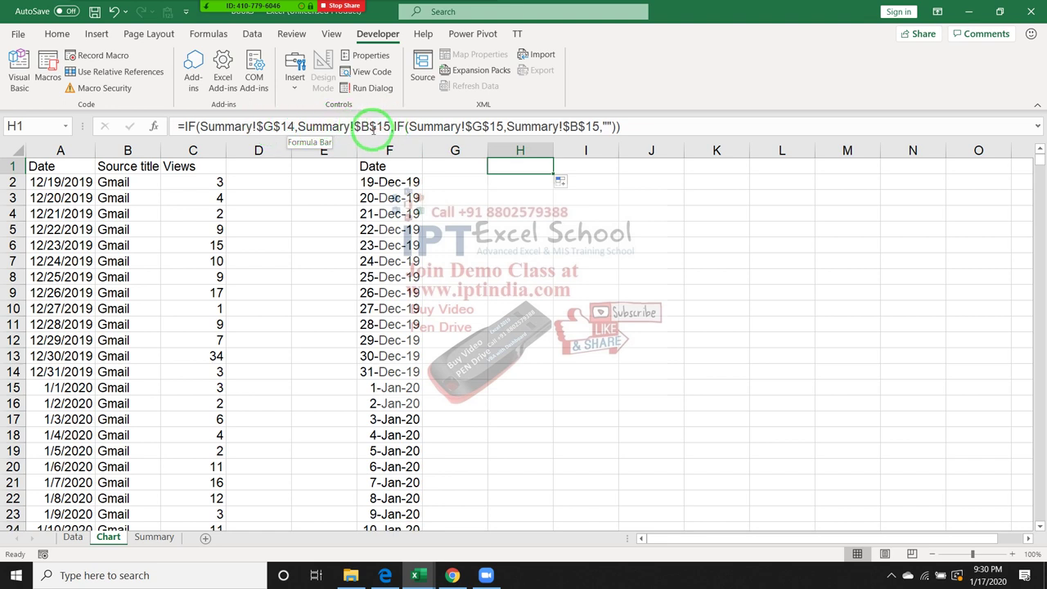
# Change both $B$15 references in H1's formula to $B$16
pyautogui.click(383, 124)
pyautogui.press('BackSpace')
pyautogui.write('6')
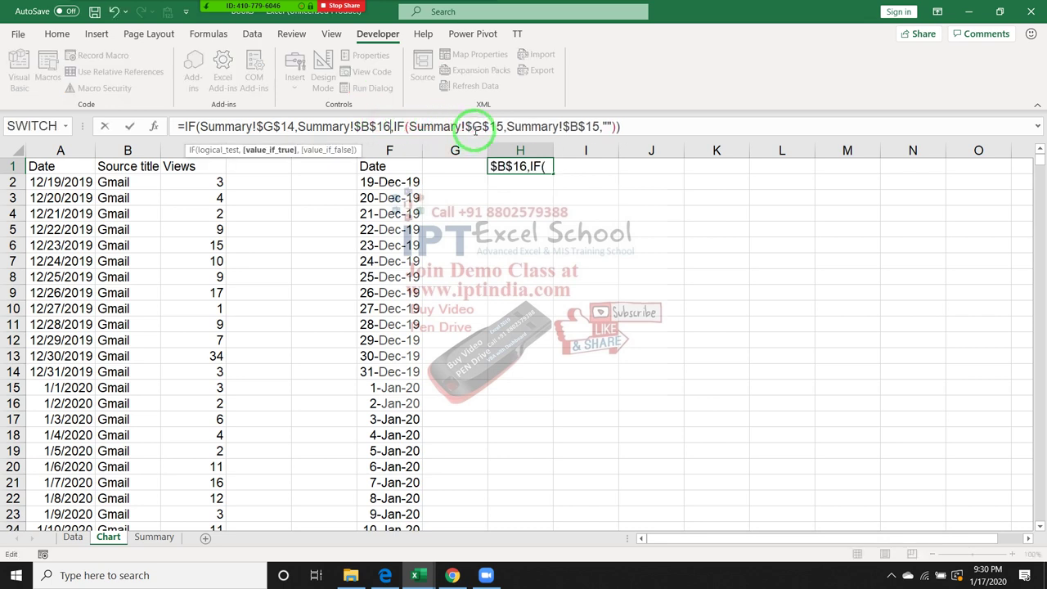
pyautogui.click(599, 126)
pyautogui.press('BackSpace')
pyautogui.write('6')
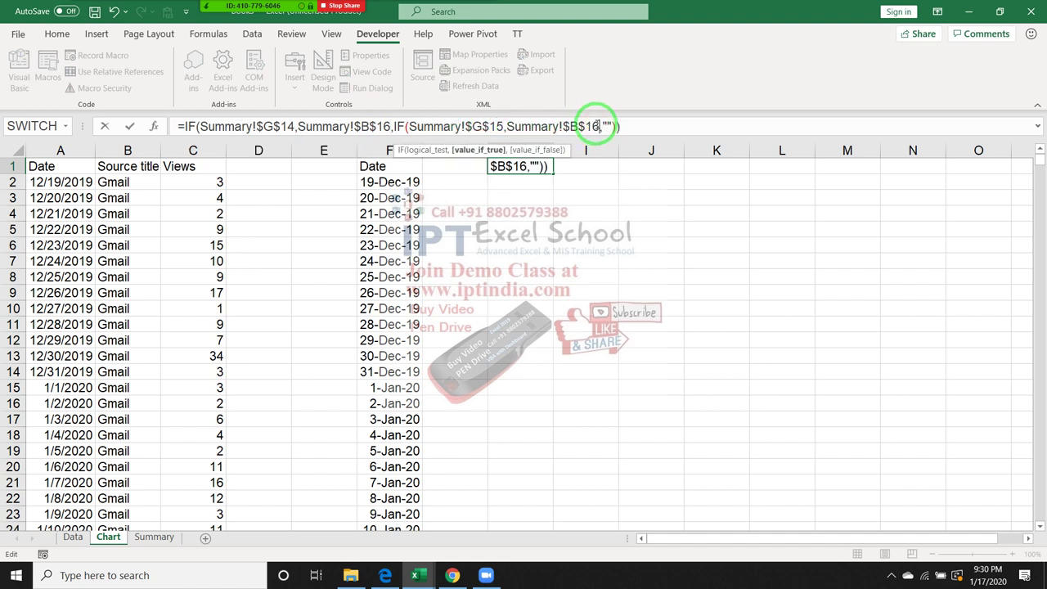
pyautogui.press('Return')
# Tick the Gmail and WhatsApp checkboxes on the Summary sheet
pyautogui.click(154, 537)
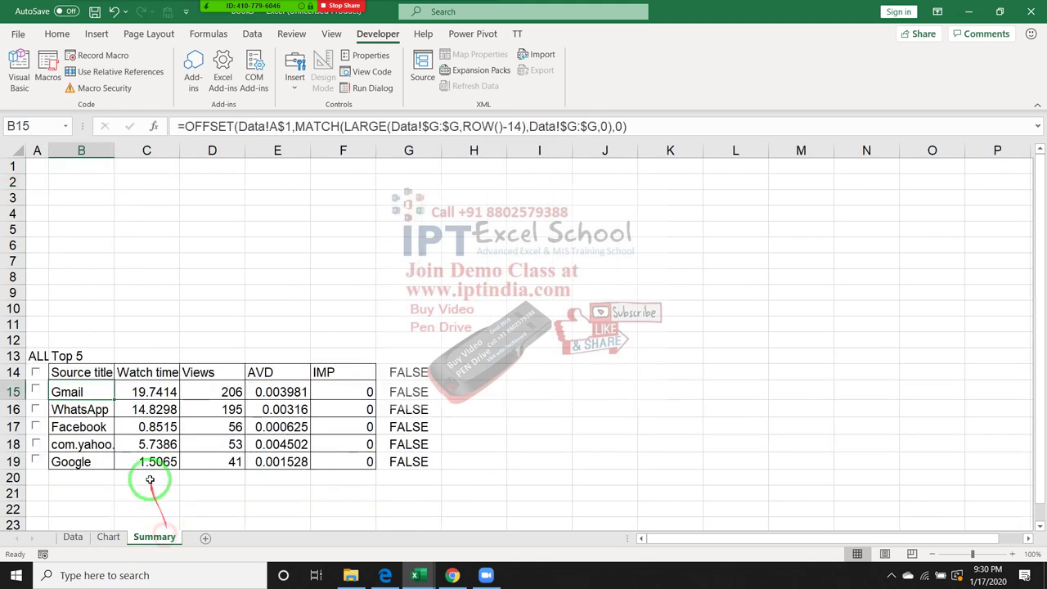
pyautogui.click(35, 390)
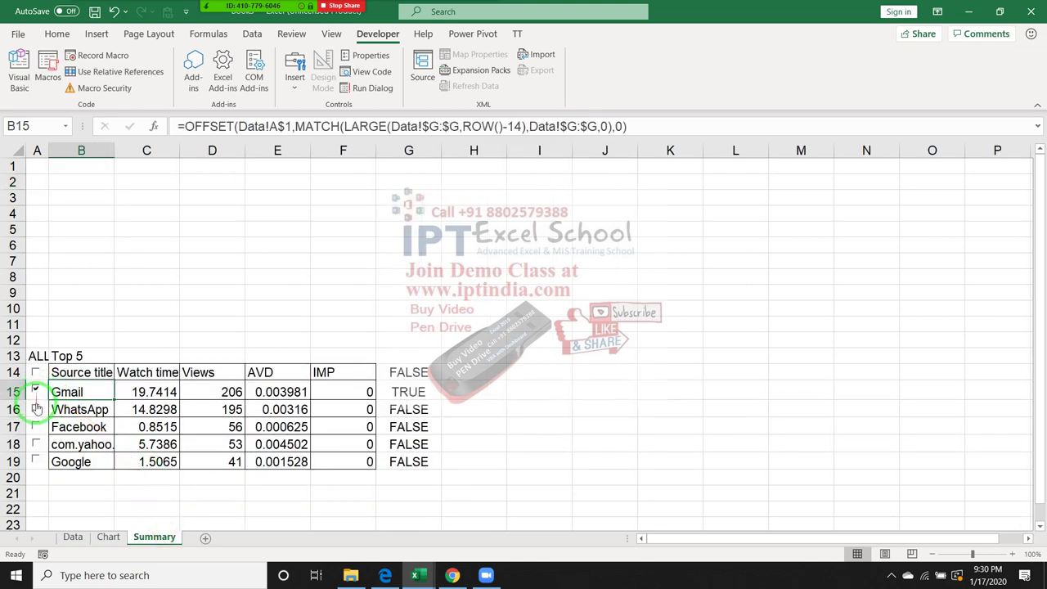
pyautogui.click(36, 407)
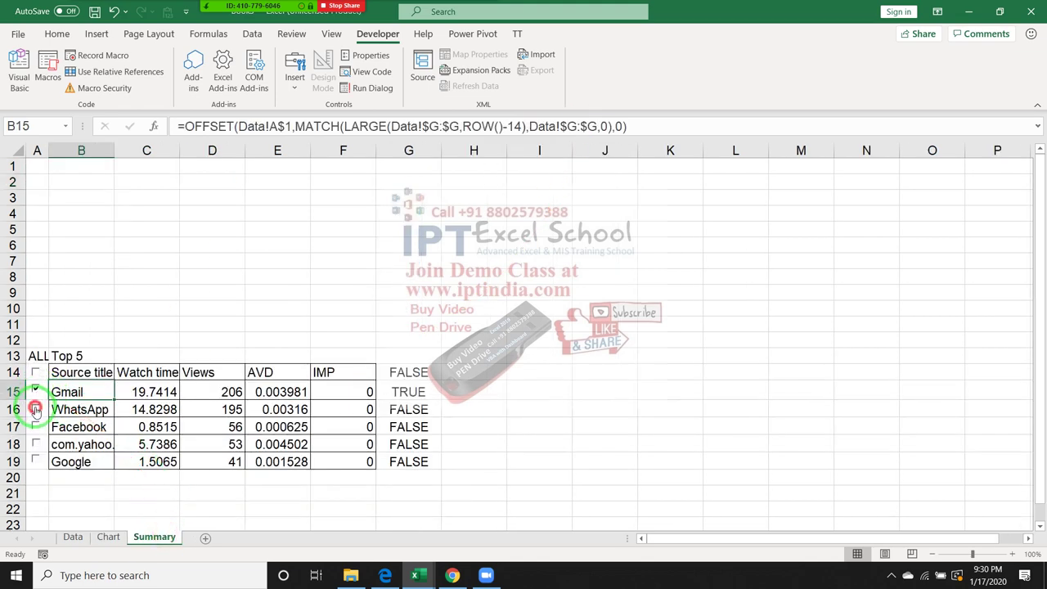
pyautogui.click(108, 537)
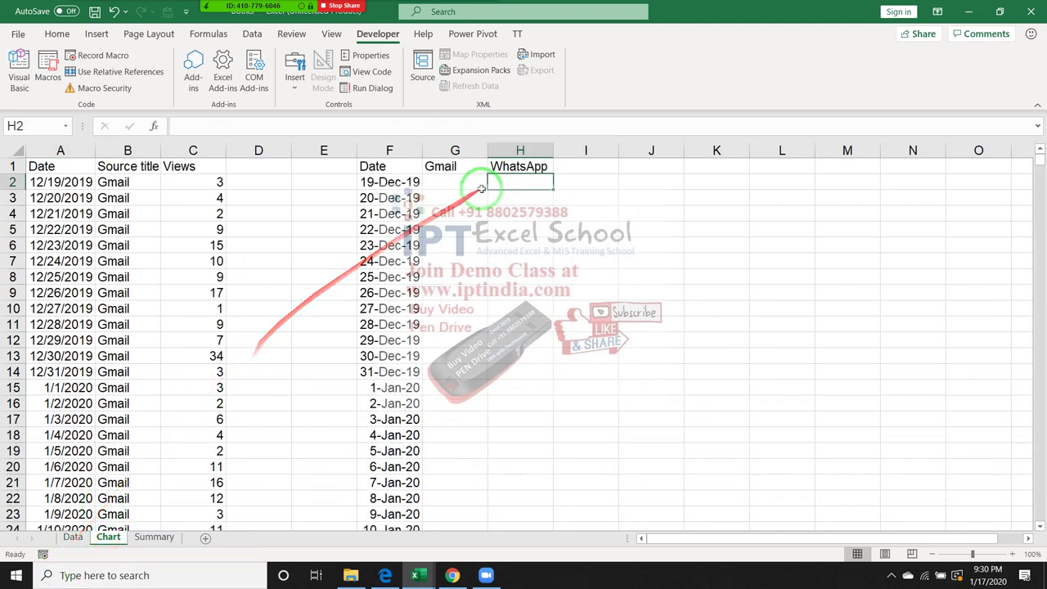
# Copy H1's formula into I1 and change its source reference to $B$17
pyautogui.click(516, 166)
pyautogui.moveTo(553, 173); pyautogui.dragTo(598, 178)
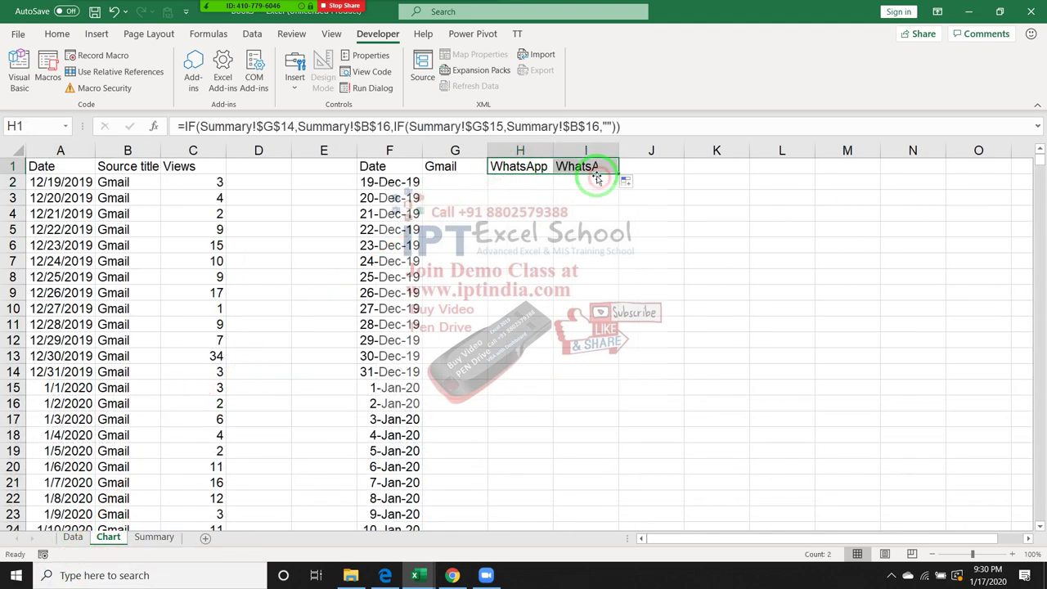
pyautogui.click(593, 168)
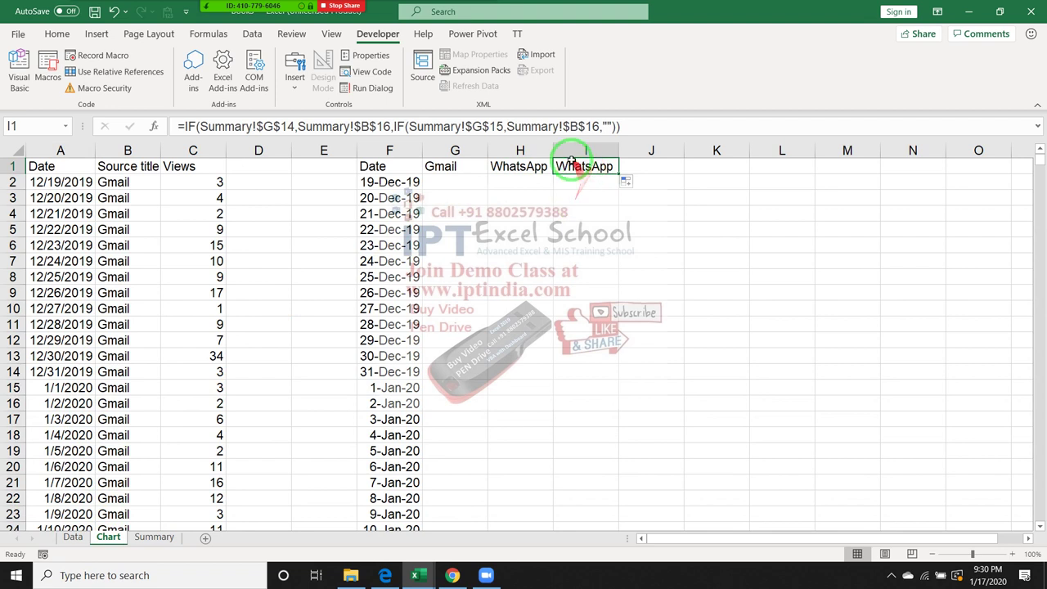
pyautogui.click(386, 126)
pyautogui.press('BackSpace')
pyautogui.write('7')
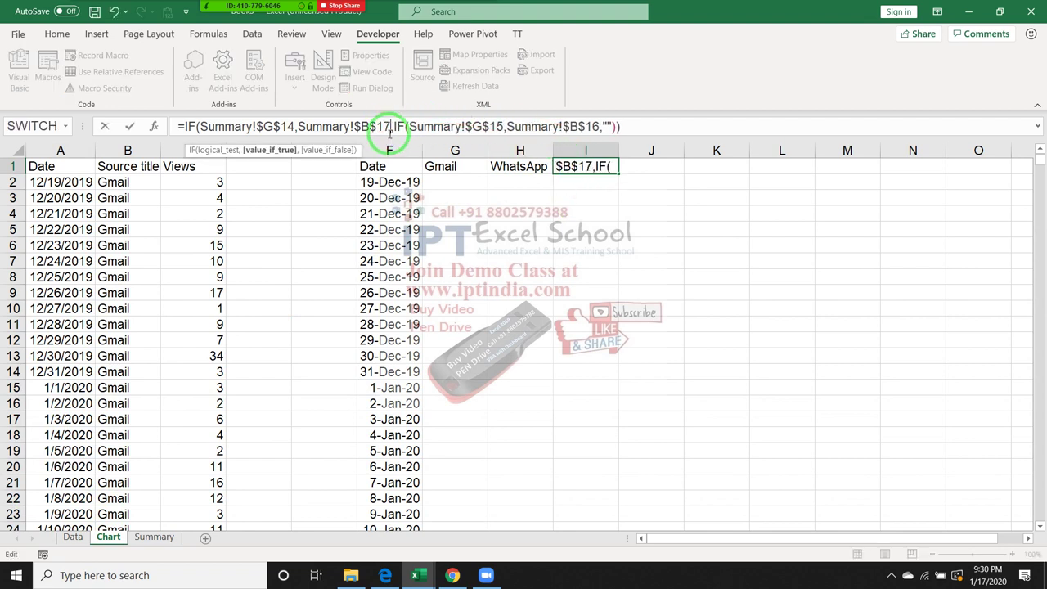
pyautogui.click(599, 126)
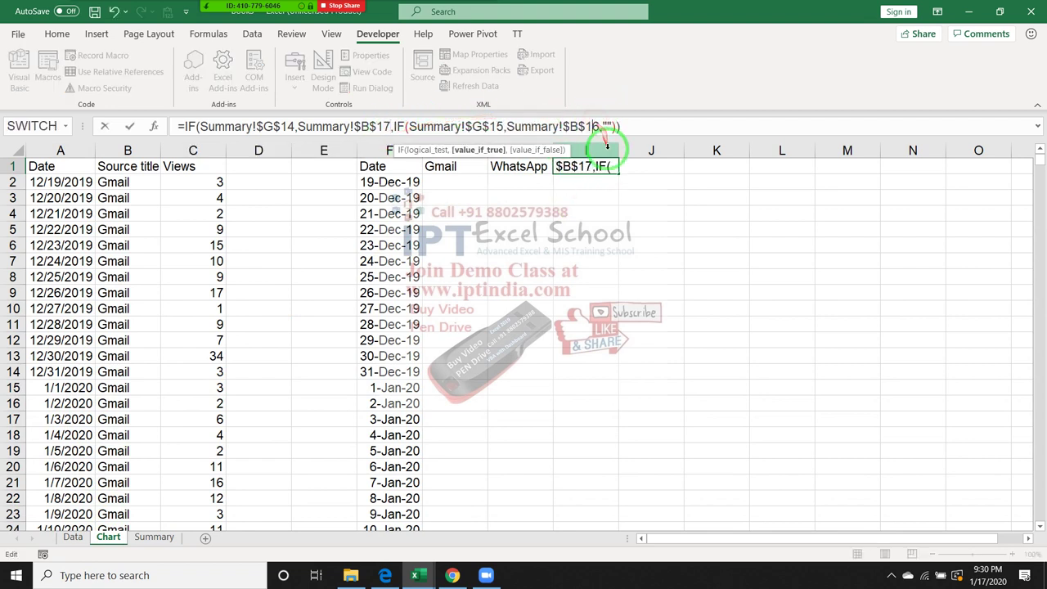
pyautogui.write('7')
pyautogui.hotkey('ctrl', 'Return')
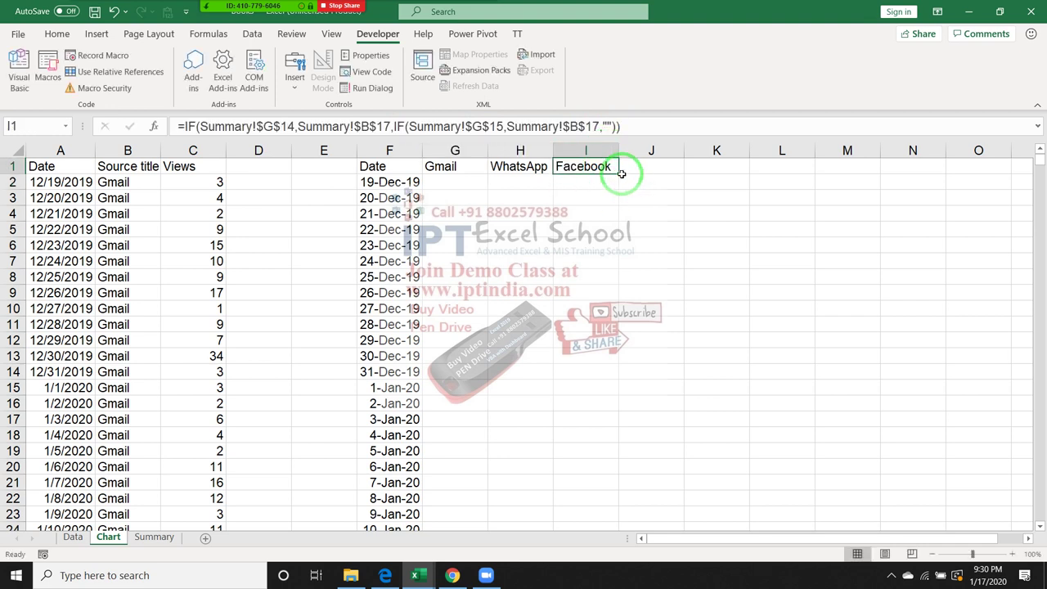
# Fill I1's formula across into J1, then revise I1's formula
pyautogui.click(612, 168)
pyautogui.moveTo(617, 172); pyautogui.dragTo(659, 166)
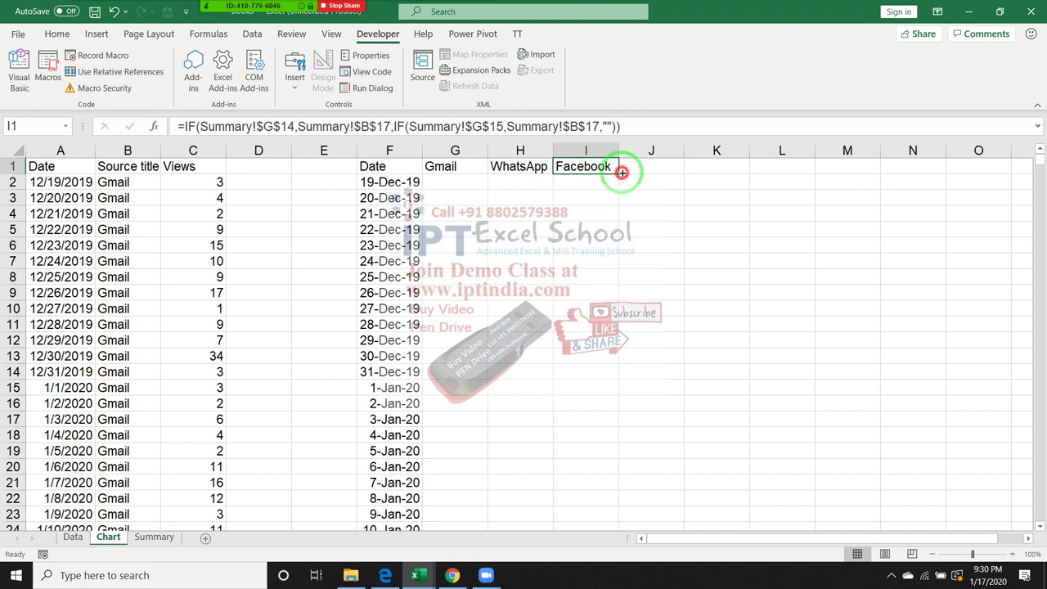
pyautogui.click(655, 166)
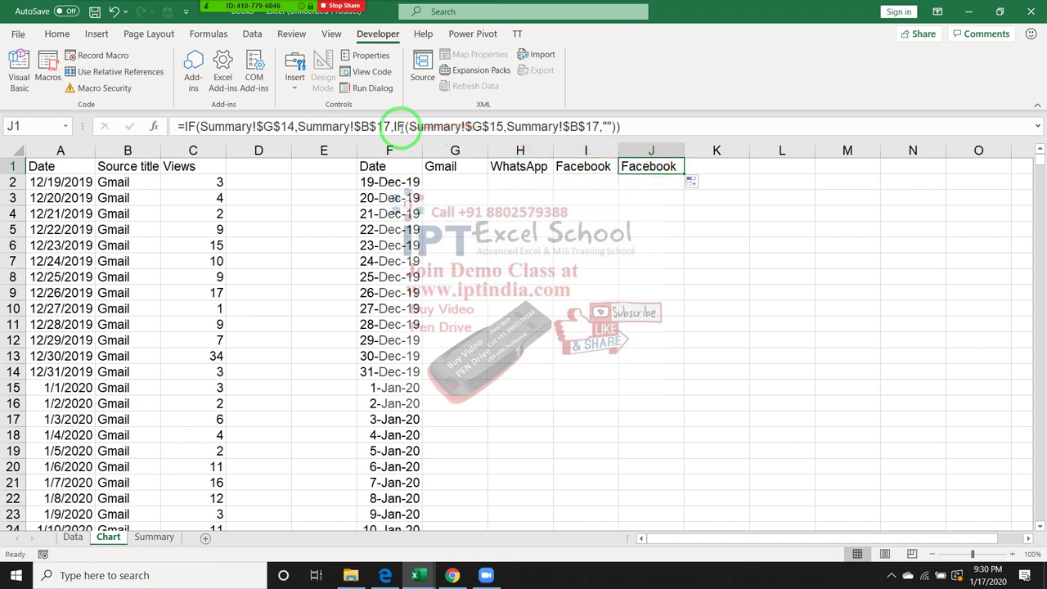
pyautogui.click(597, 168)
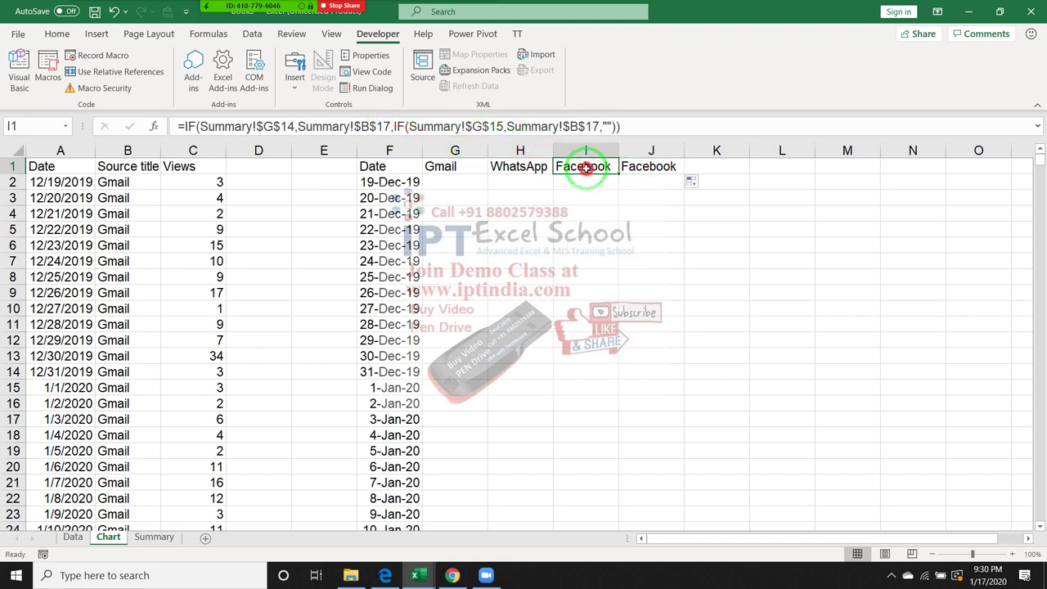
pyautogui.click(504, 127)
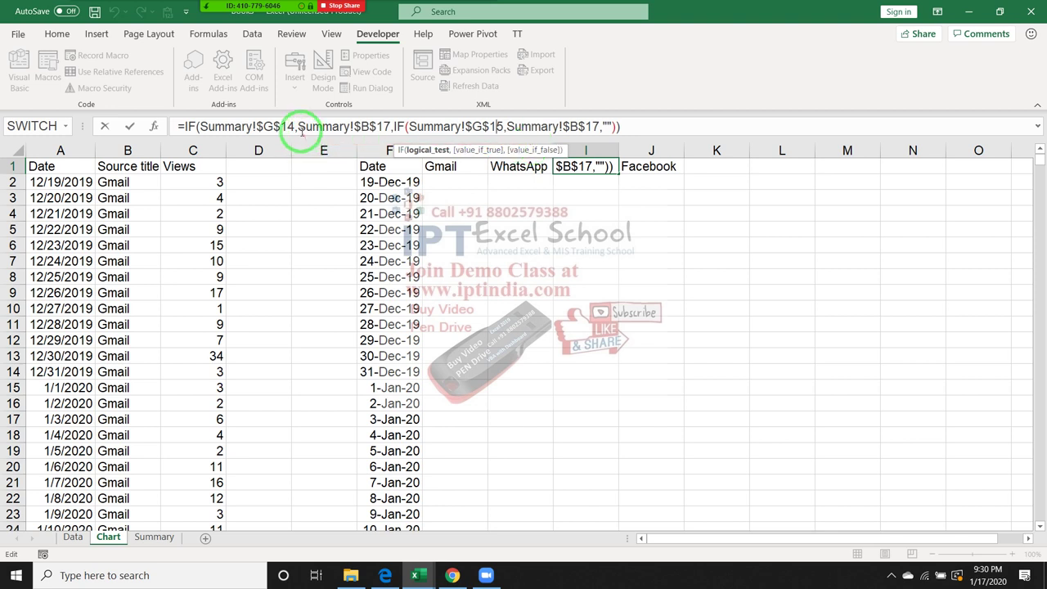
pyautogui.hotkey('ctrl', 'Return')
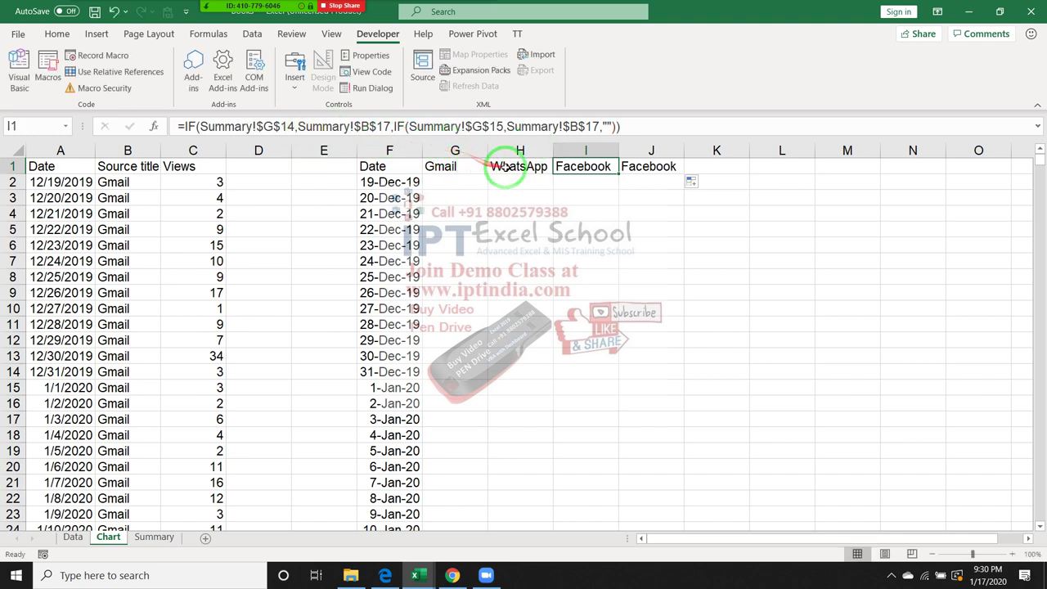
# Correct H1's checkbox reference from Summary!$G$15 to $G$16
pyautogui.click(505, 168)
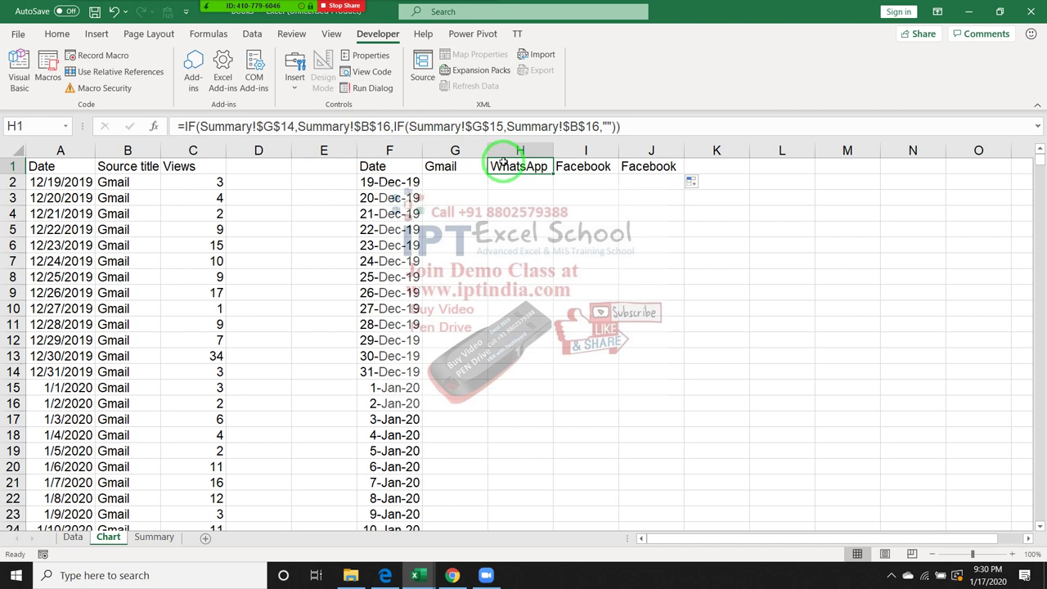
pyautogui.click(499, 128)
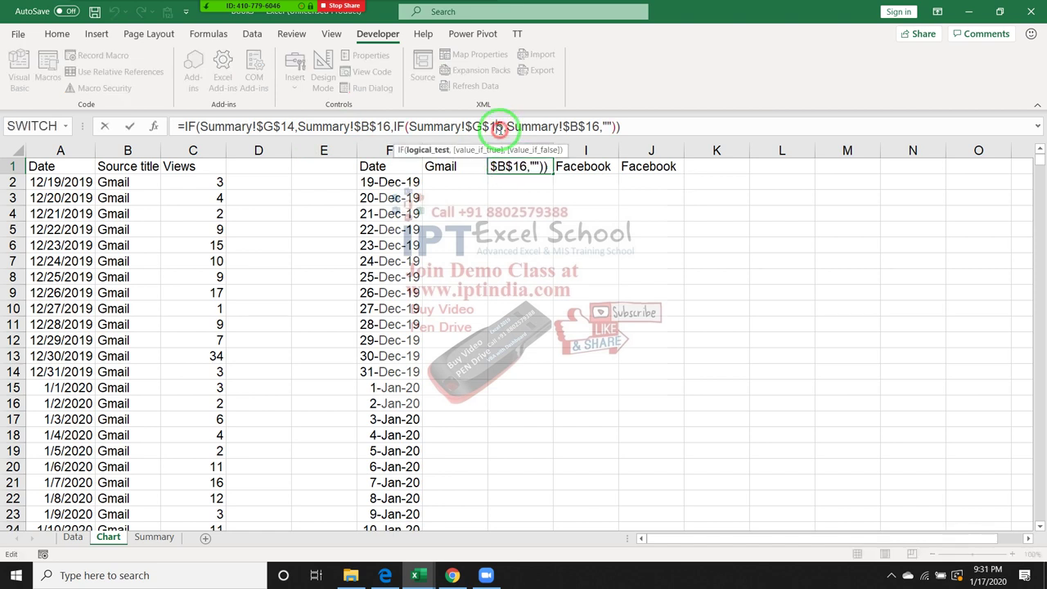
pyautogui.press('BackSpace')
pyautogui.write('6')
pyautogui.hotkey('ctrl', 'Return')
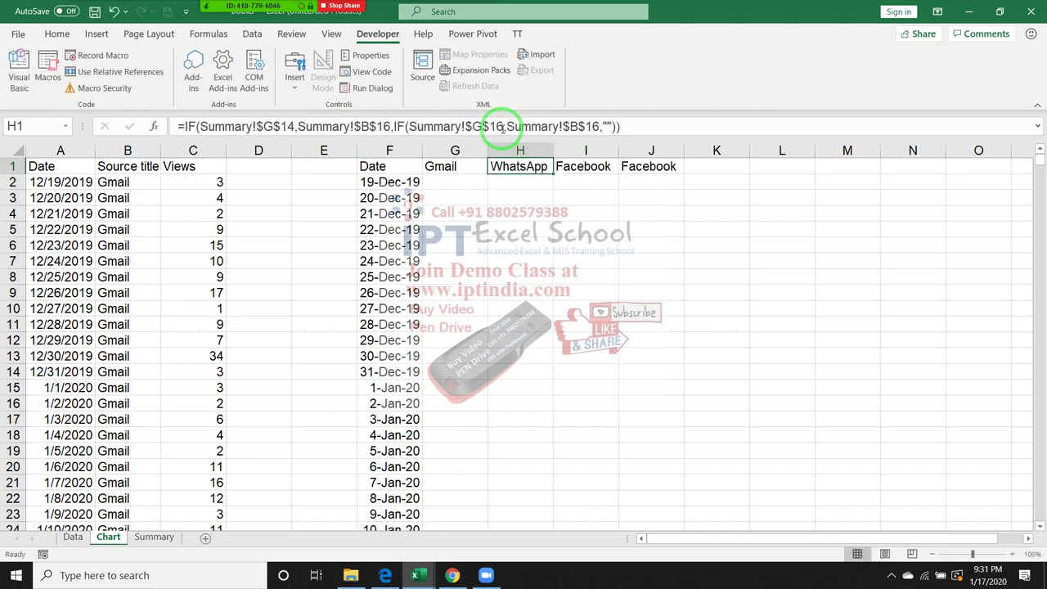
# Correct I1's checkbox reference from Summary!$G$15 to $G$17
pyautogui.press('Right')
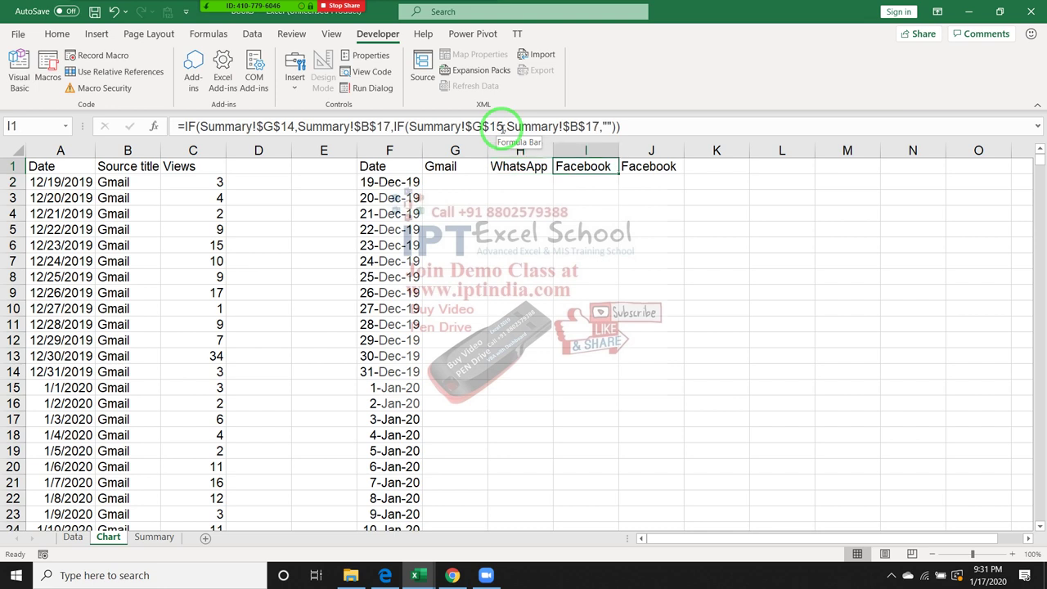
pyautogui.click(499, 126)
pyautogui.press('BackSpace')
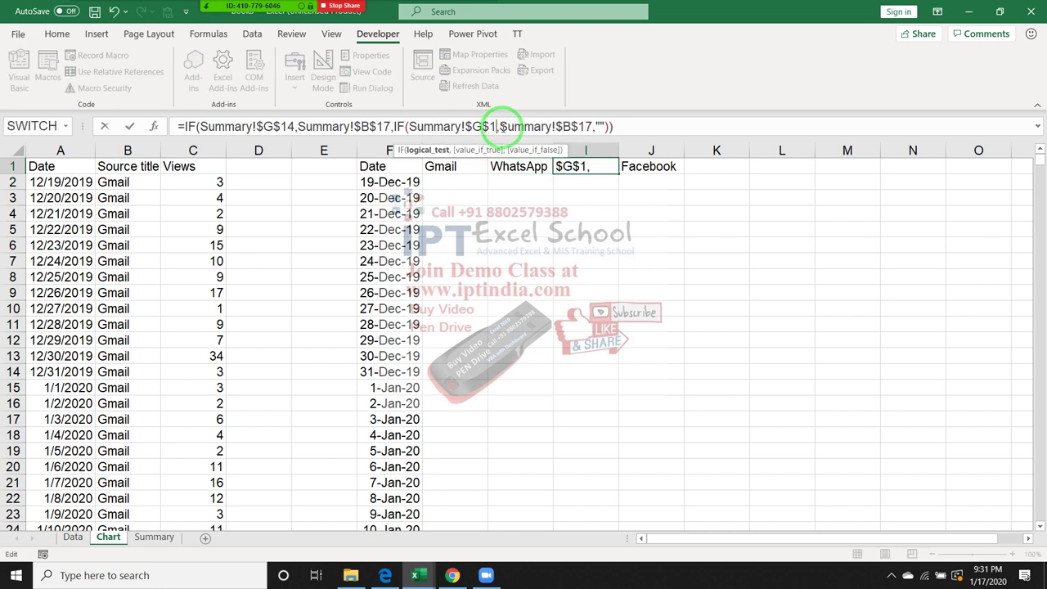
pyautogui.write('7')
pyautogui.press('Return')
pyautogui.press('Up')
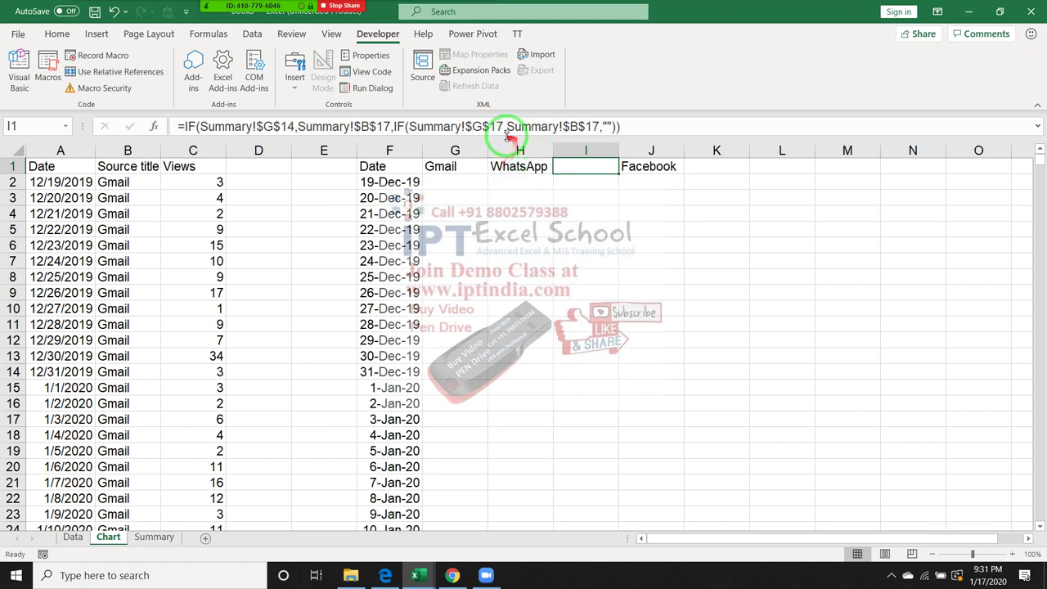
pyautogui.moveTo(476, 179); pyautogui.dragTo(370, 433)
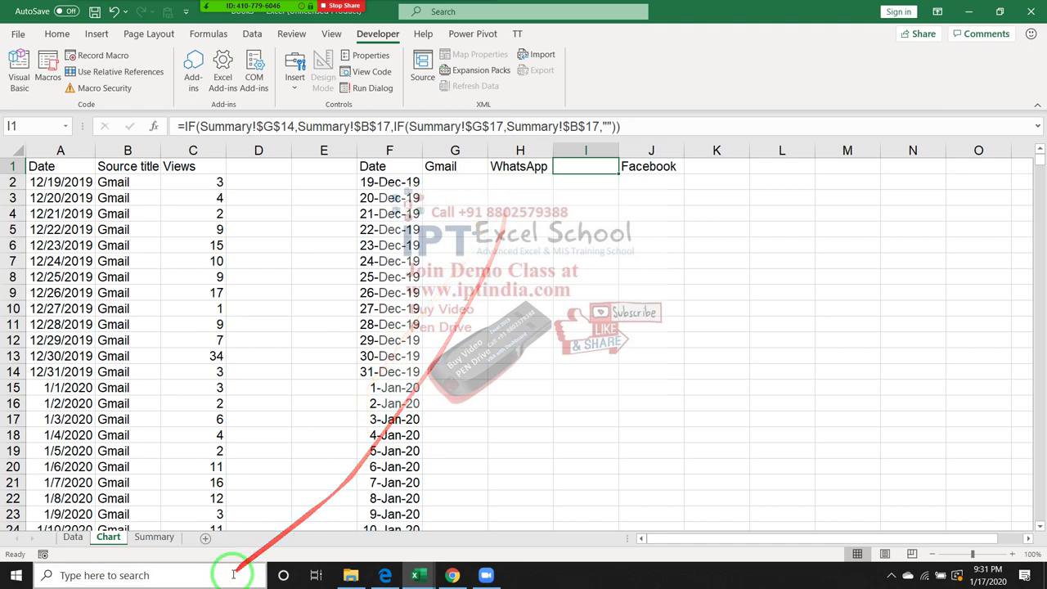
# Tick Facebook on Summary so Chart's I1 shows Facebook, then select J1's formula
pyautogui.click(168, 538)
pyautogui.moveTo(202, 508)
pyautogui.mouseDown()
pyautogui.moveTo(69, 409)
pyautogui.moveTo(34, 427)
pyautogui.mouseUp()
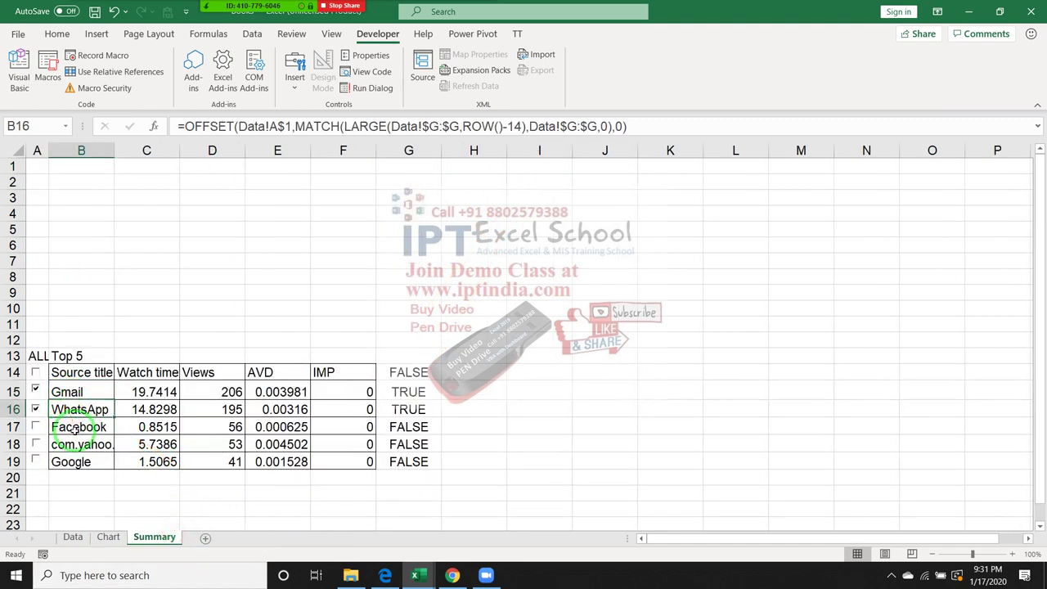
pyautogui.click(35, 427)
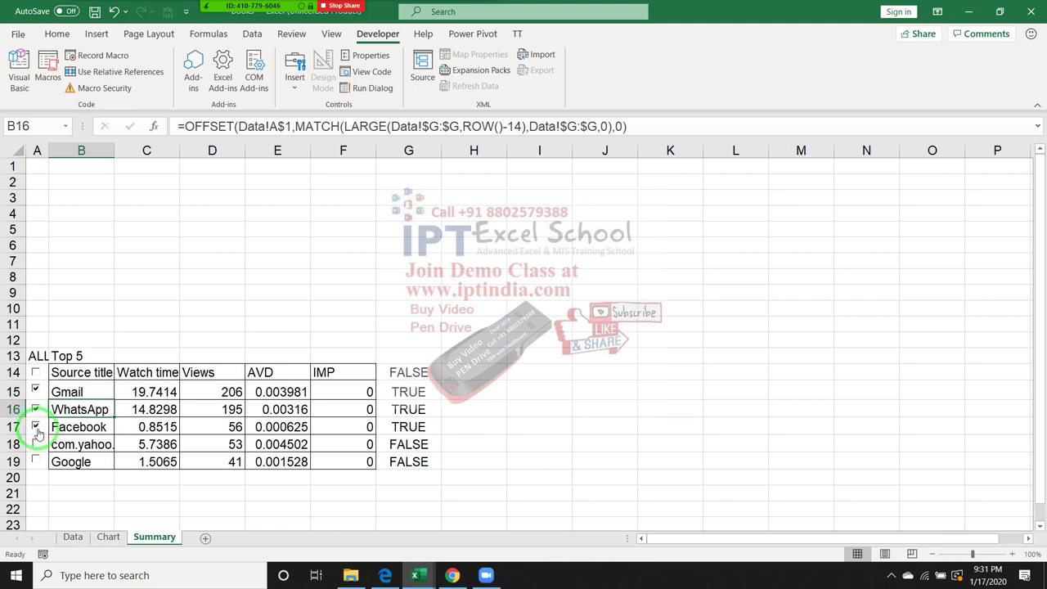
pyautogui.moveTo(36, 434); pyautogui.dragTo(122, 544)
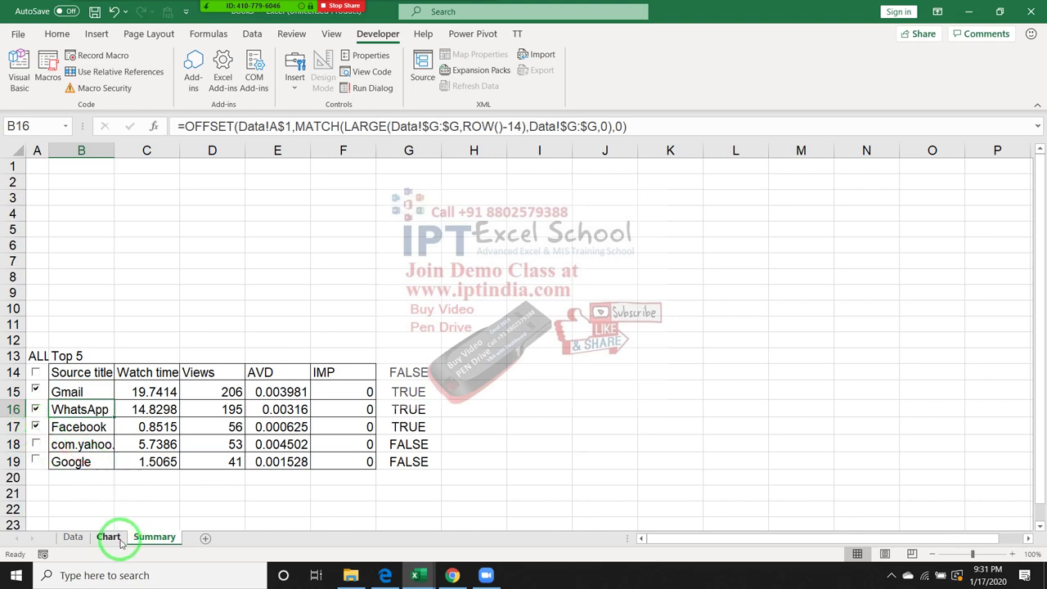
pyautogui.click(114, 540)
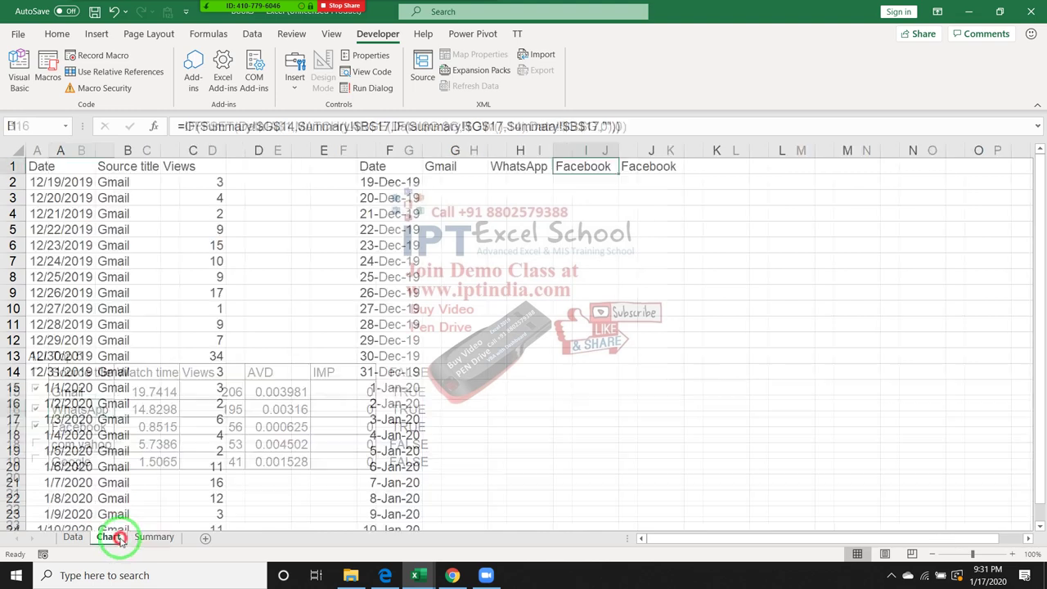
pyautogui.click(641, 172)
pyautogui.click(496, 127)
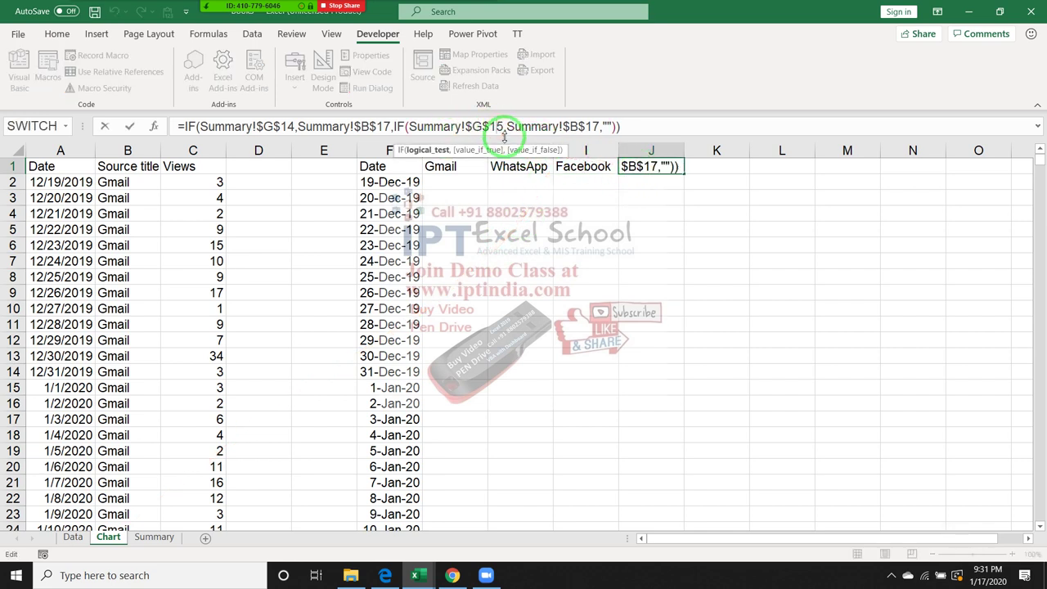
# Point J1's formula at row 18 ($G$18, $B$18) and tick com.yahoo on Summary
pyautogui.press('BackSpace')
pyautogui.write('8')
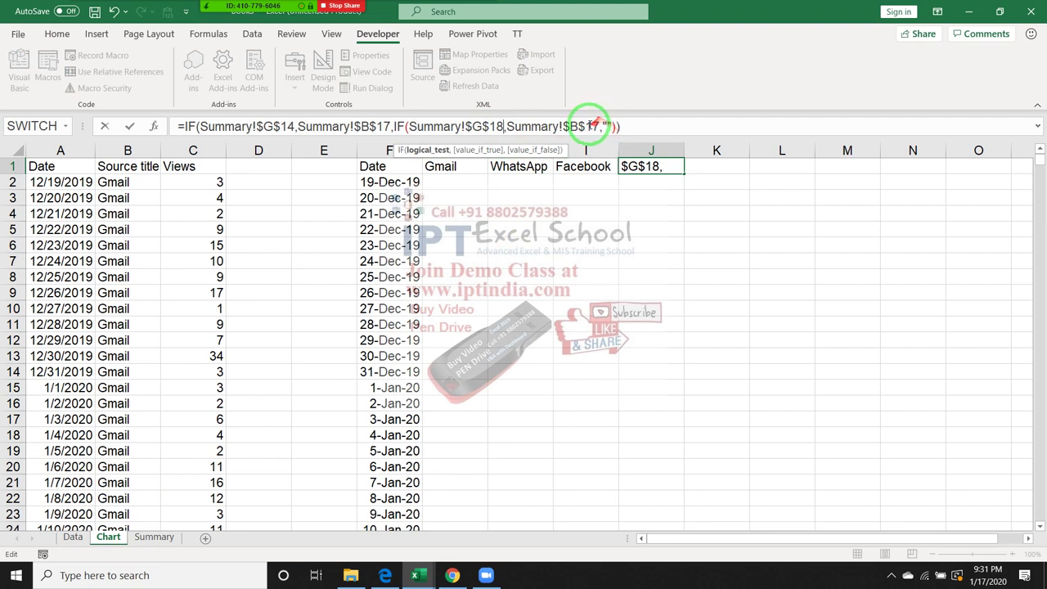
pyautogui.click(591, 125)
pyautogui.press('BackSpace')
pyautogui.write('8')
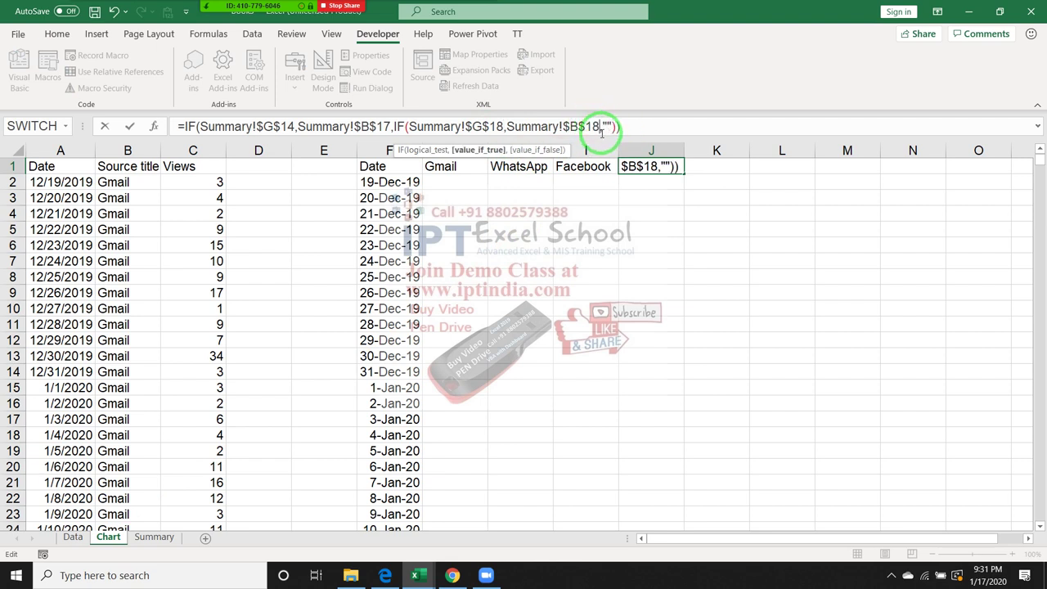
pyautogui.click(390, 127)
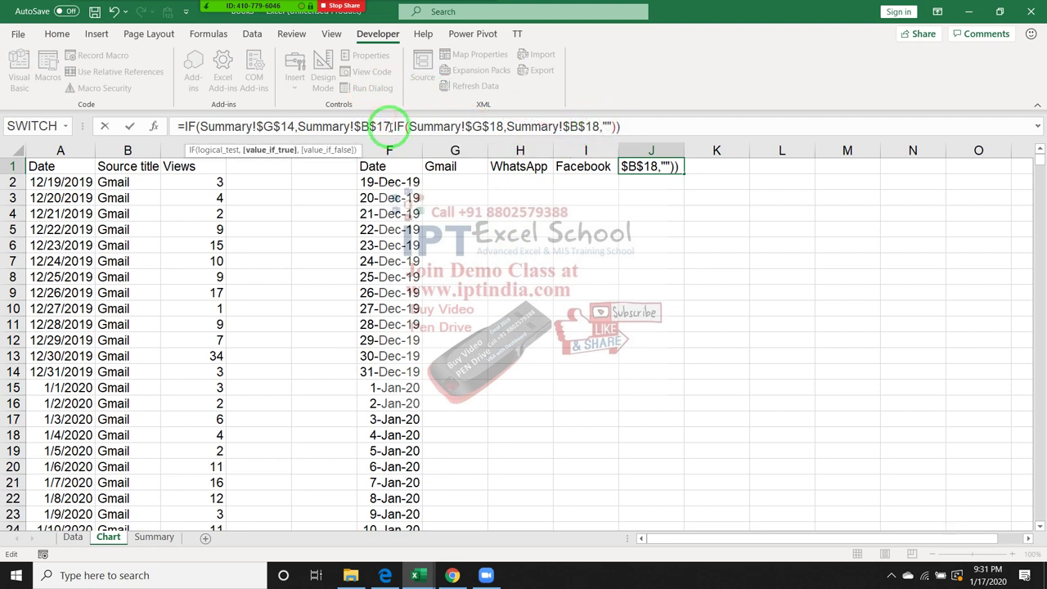
pyautogui.press('BackSpace')
pyautogui.write('8')
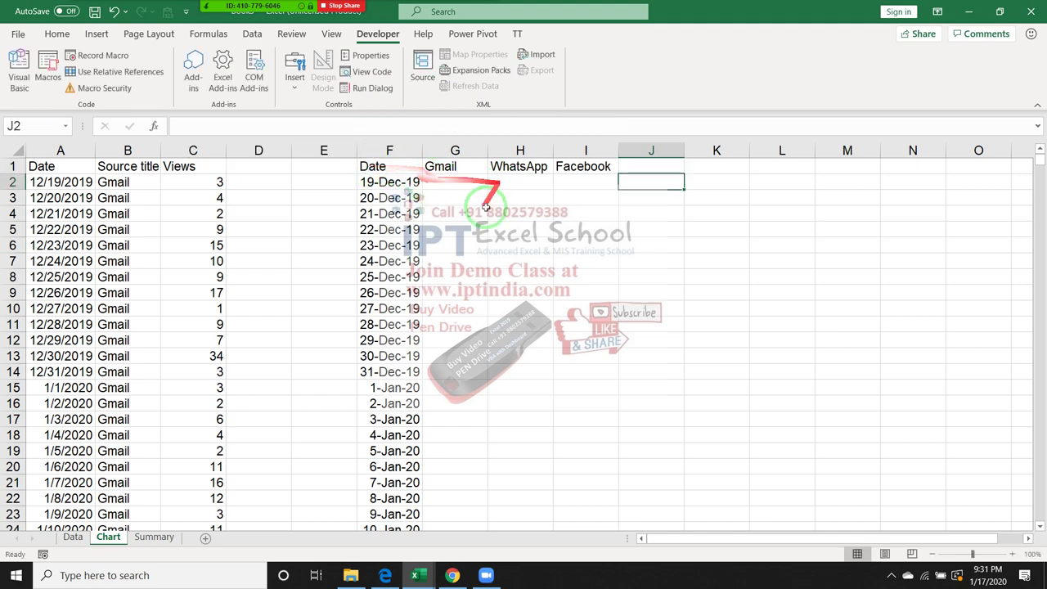
pyautogui.click(154, 537)
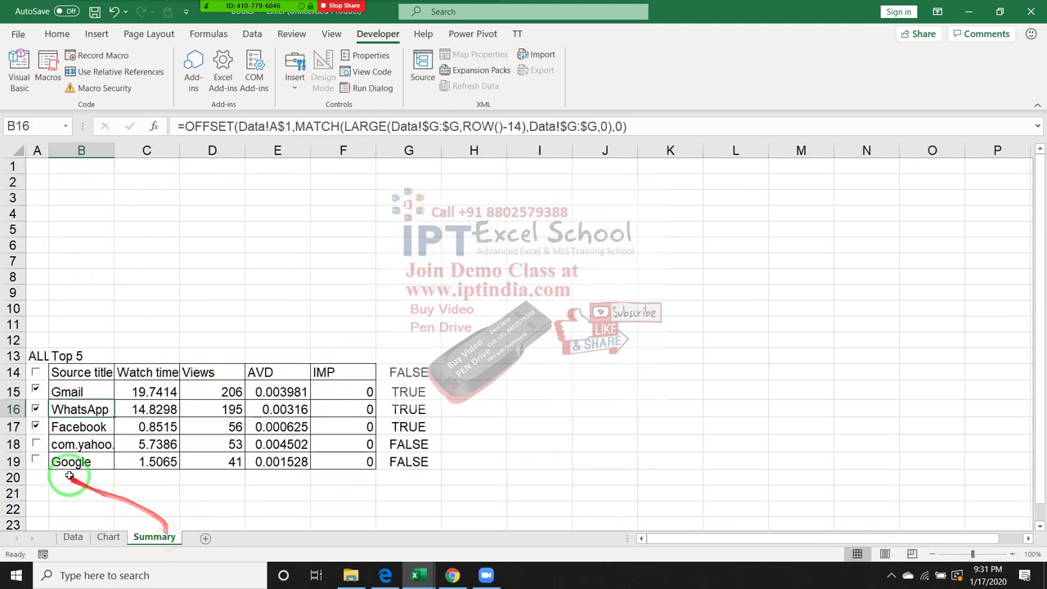
pyautogui.click(37, 445)
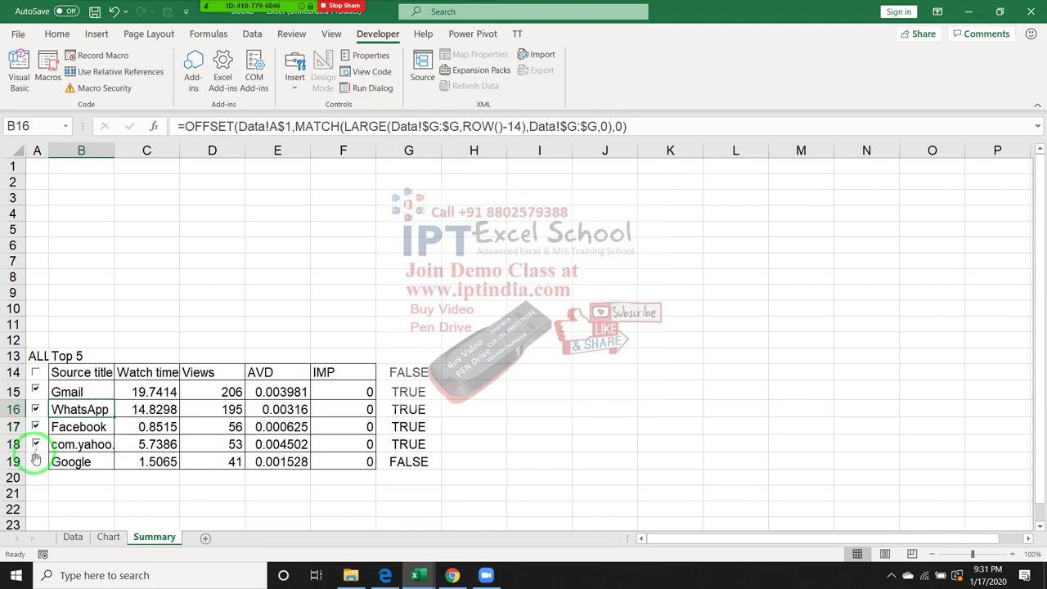
pyautogui.click(109, 536)
# Copy J1's formula into K1 with Ctrl+R and change its references to row 19
pyautogui.click(732, 166)
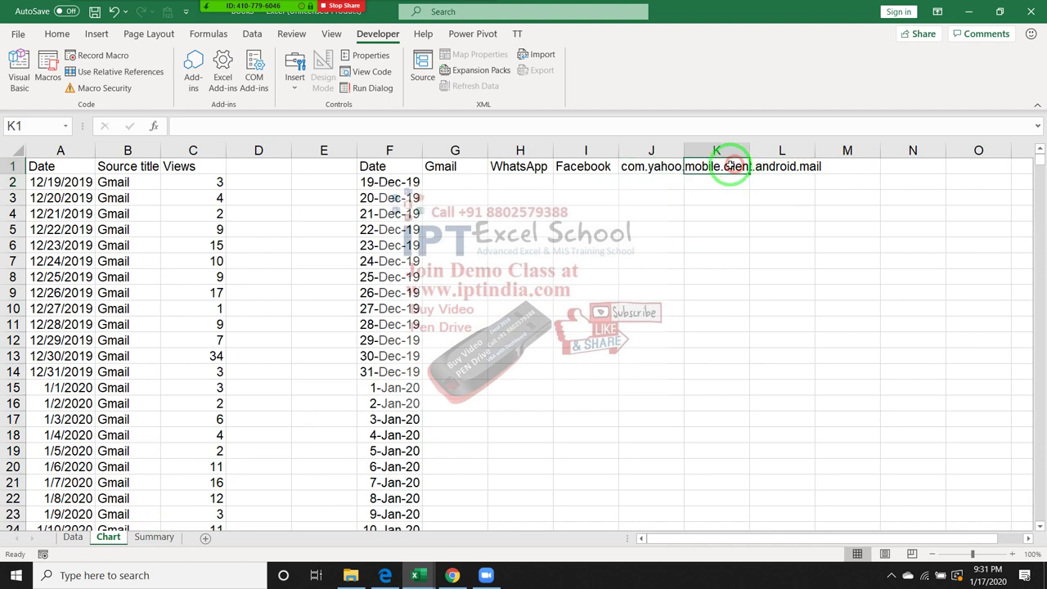
pyautogui.click(679, 167)
pyautogui.click(701, 169)
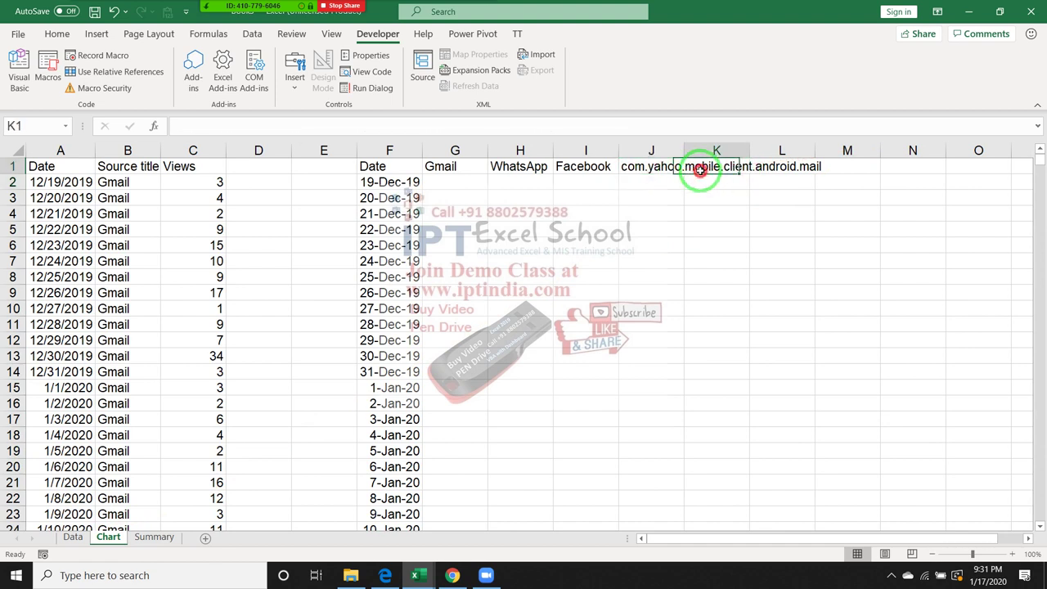
pyautogui.hotkey('ctrl', 'r')
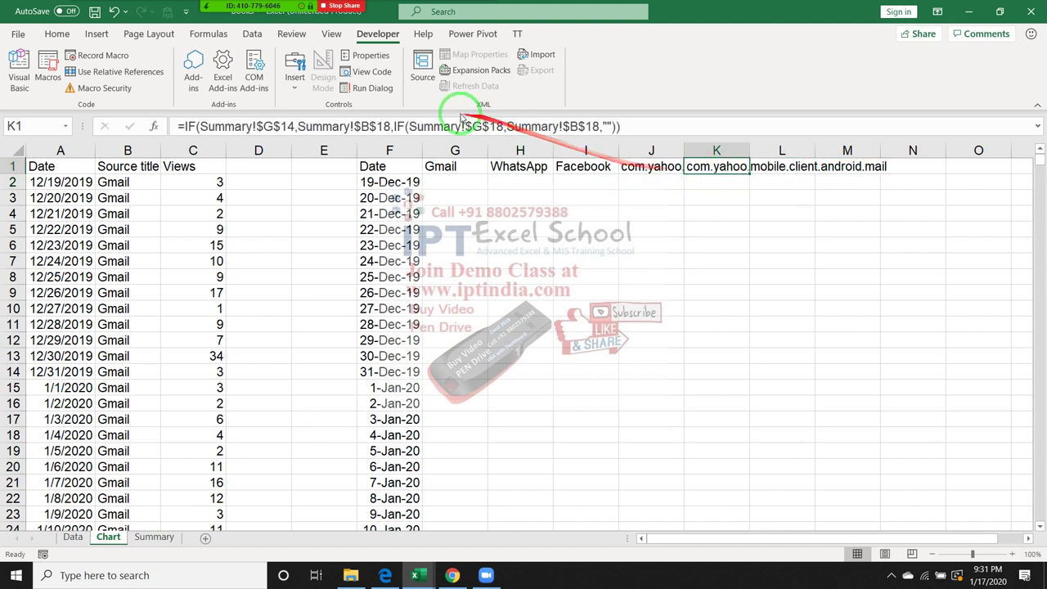
pyautogui.click(388, 128)
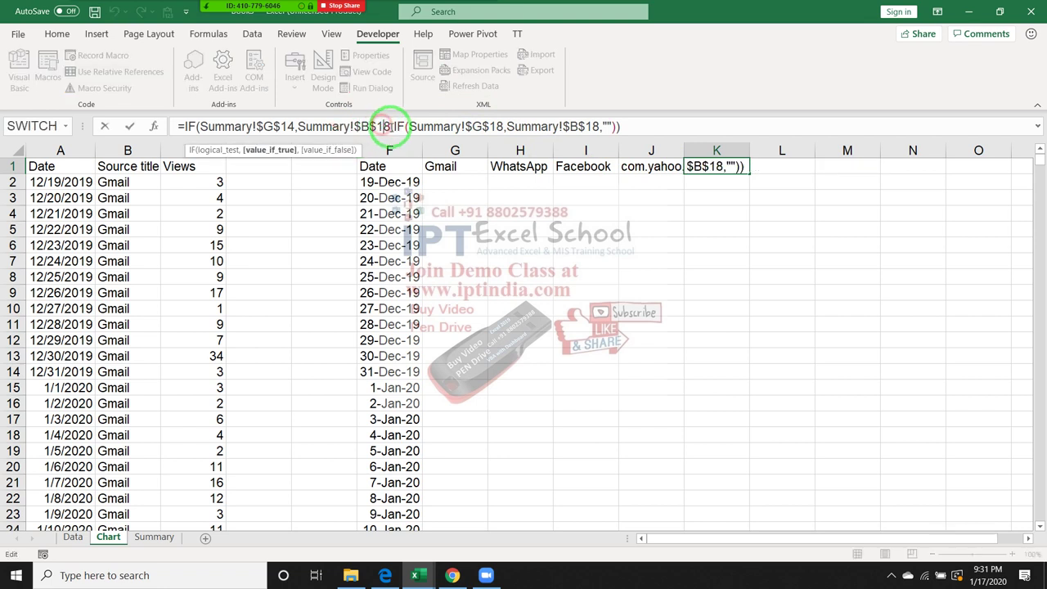
pyautogui.press('BackSpace')
pyautogui.write('9')
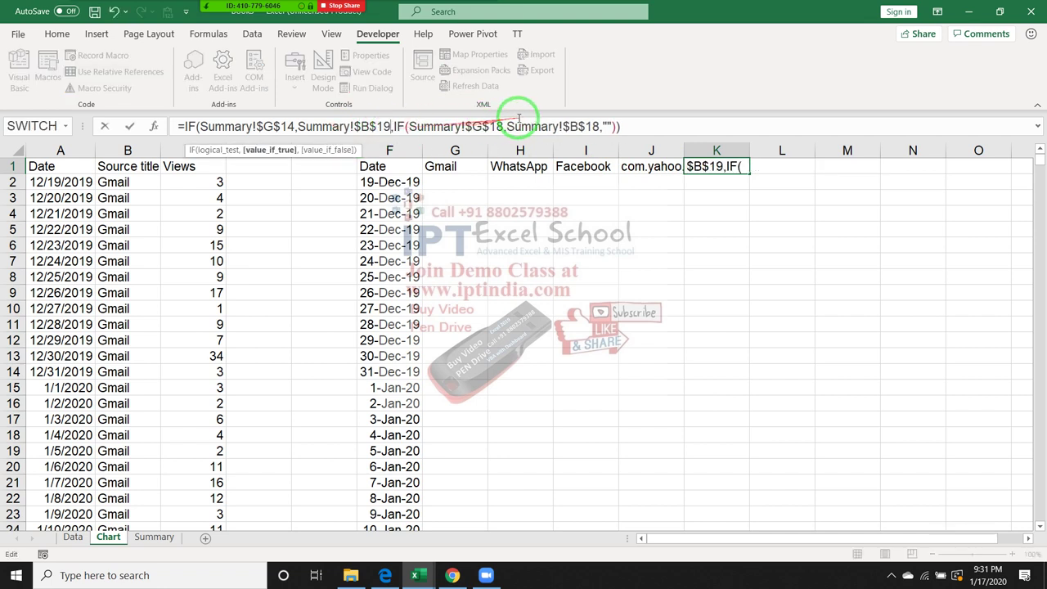
pyautogui.click(502, 126)
pyautogui.press('BackSpace')
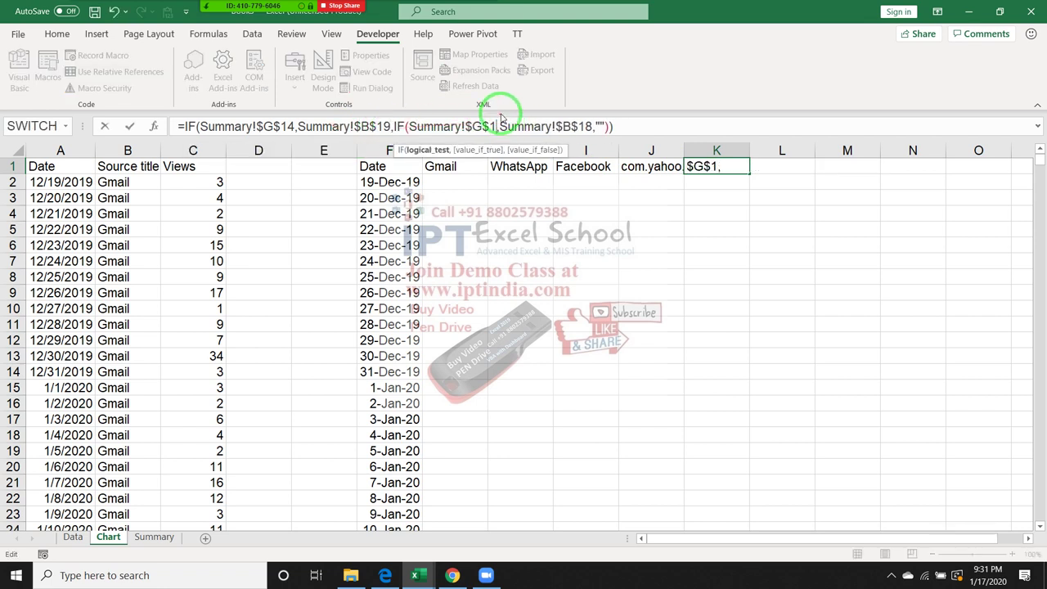
pyautogui.write('9')
pyautogui.click(591, 124)
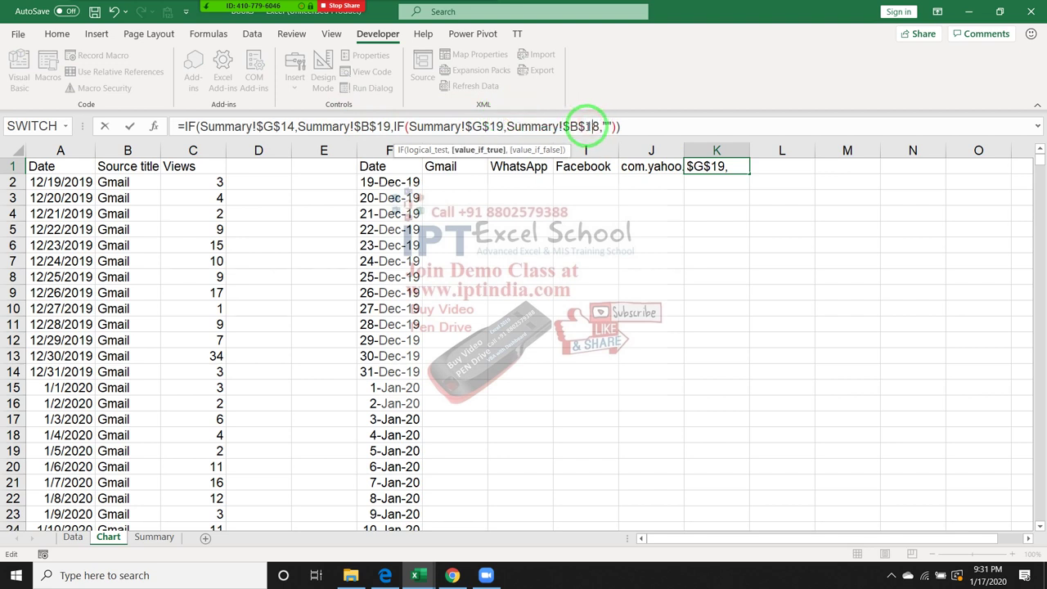
pyautogui.press('Return')
pyautogui.press('Up')
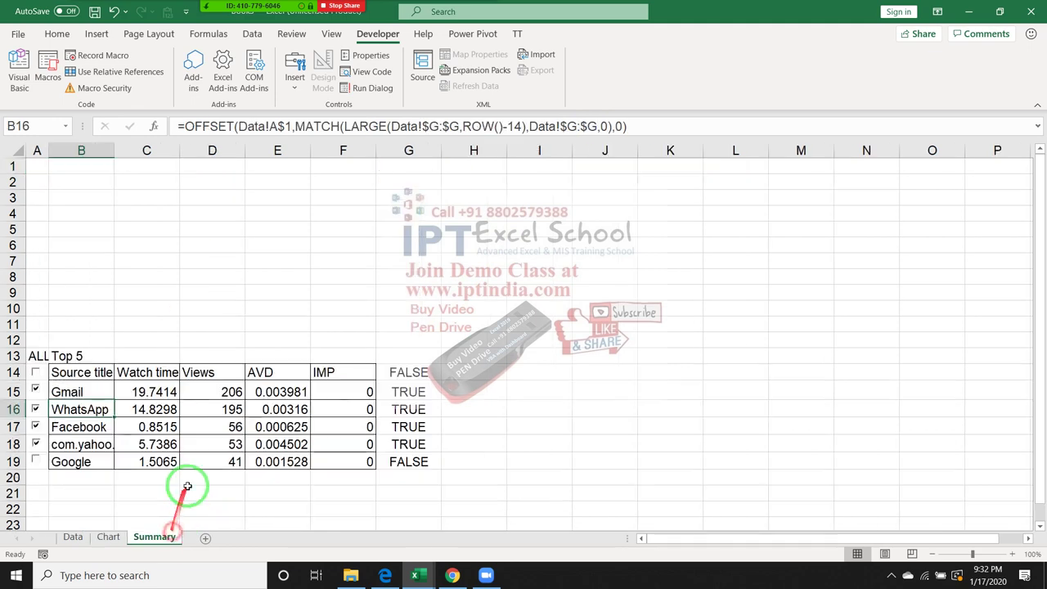
# Tick Google on Summary and check that Chart's G1:K1 read Gmail through Google
pyautogui.click(154, 536)
pyautogui.click(39, 463)
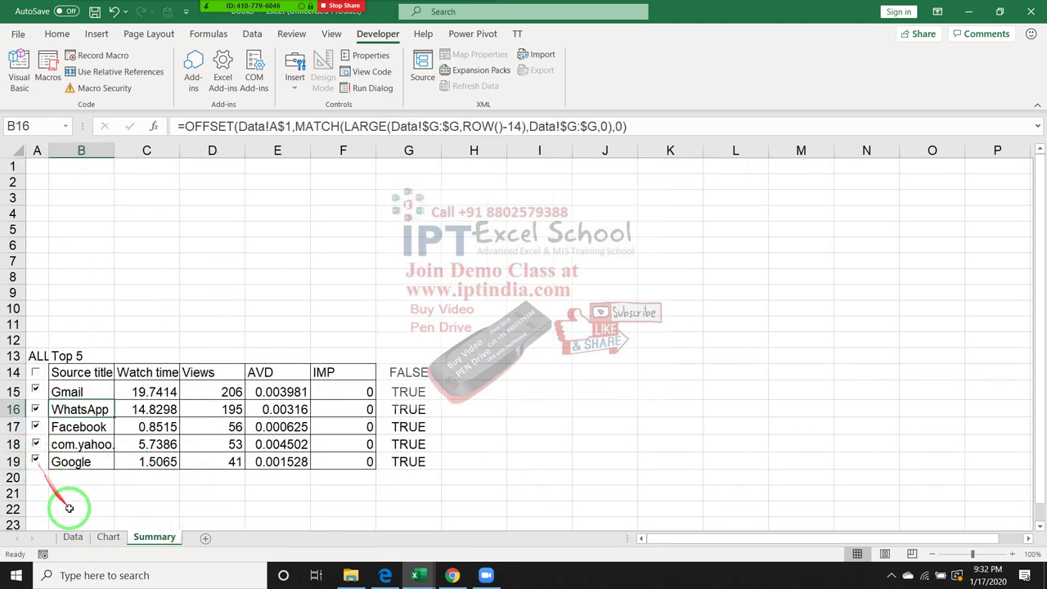
pyautogui.click(110, 545)
pyautogui.click(455, 166)
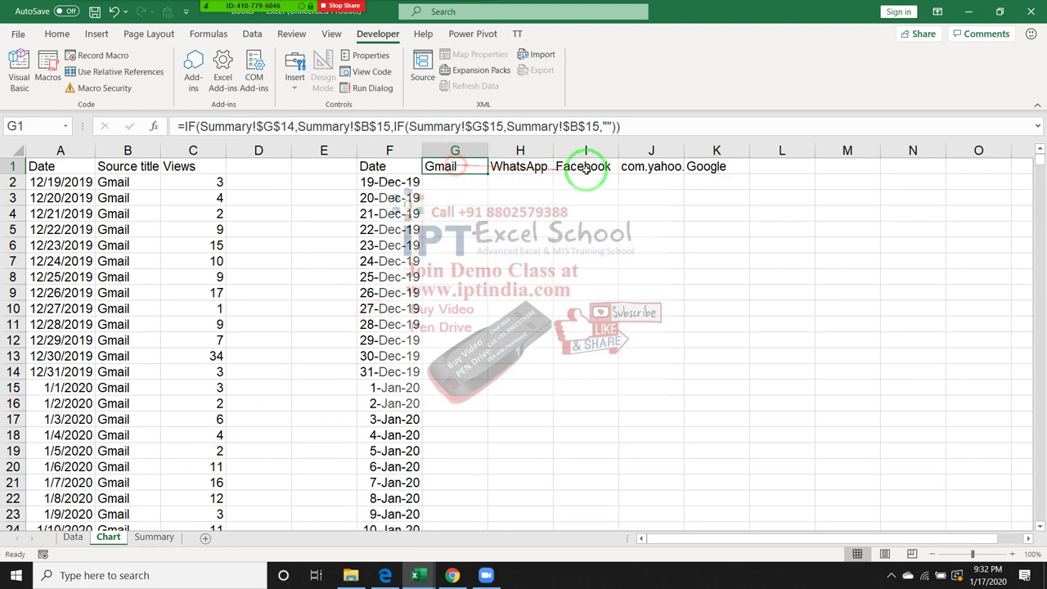
pyautogui.click(601, 167)
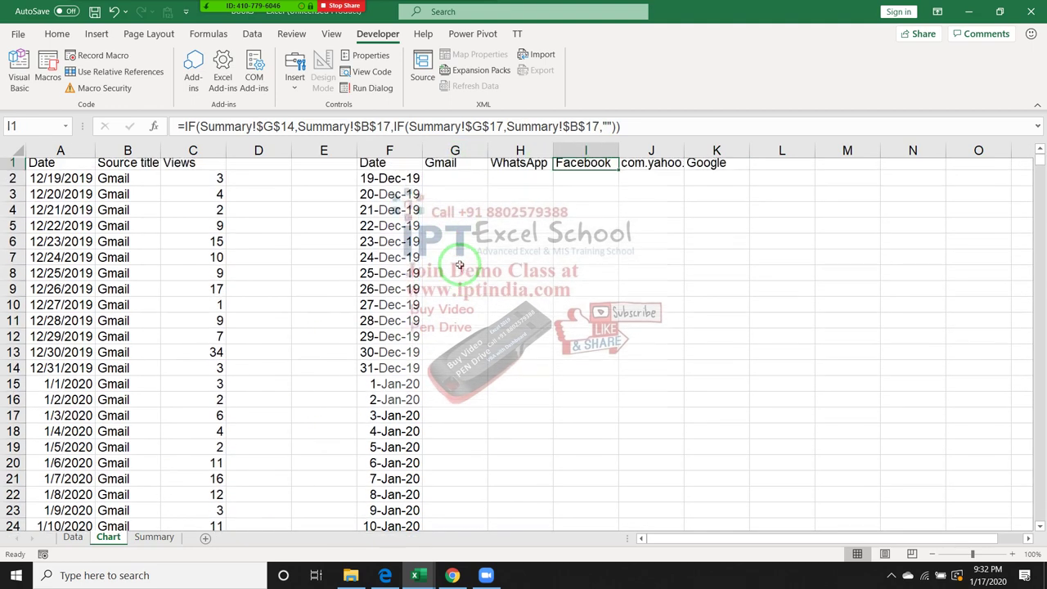
pyautogui.click(452, 184)
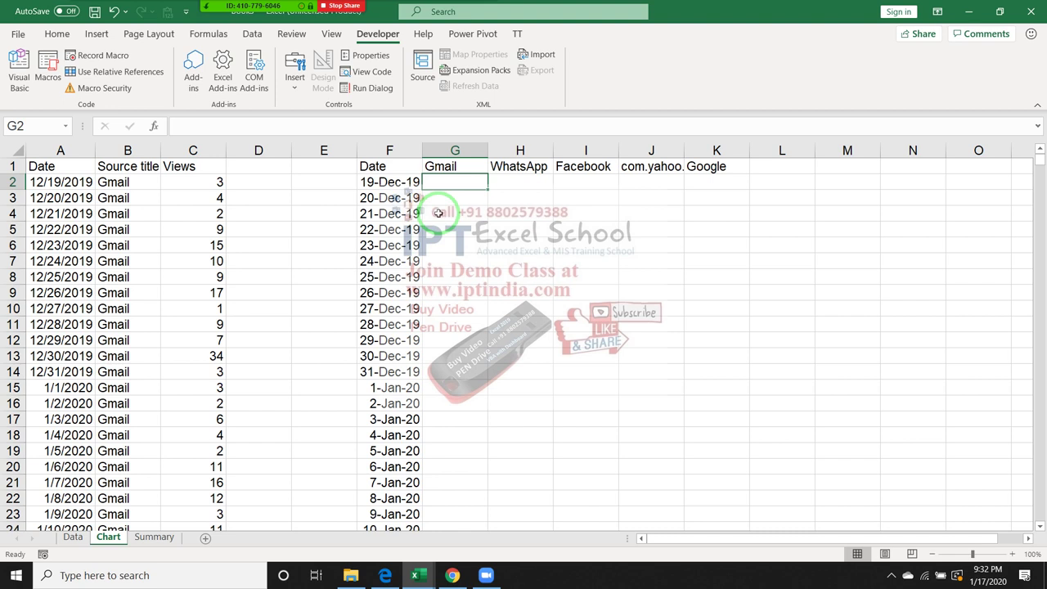
# Abandon the started =VL formula and insert a blank column A before the Date data
pyautogui.write('=')
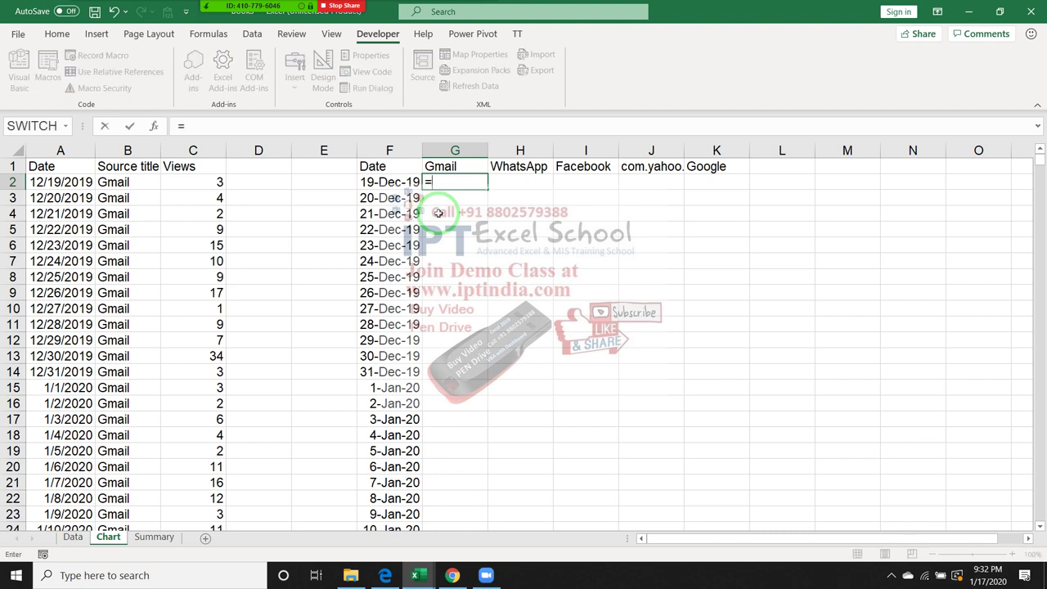
pyautogui.write('vl')
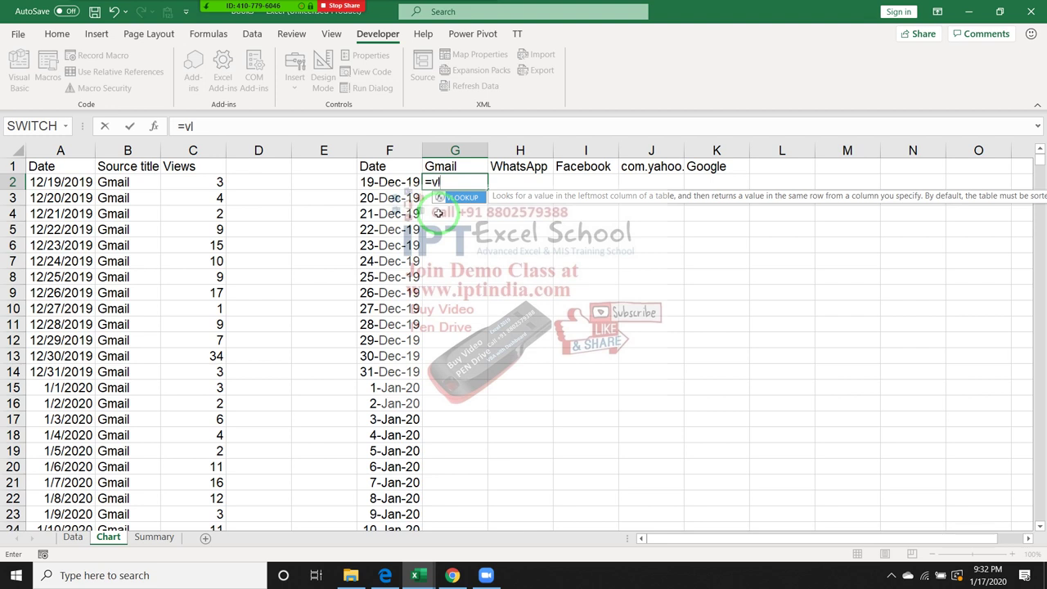
pyautogui.press('Escape')
pyautogui.press('Escape')
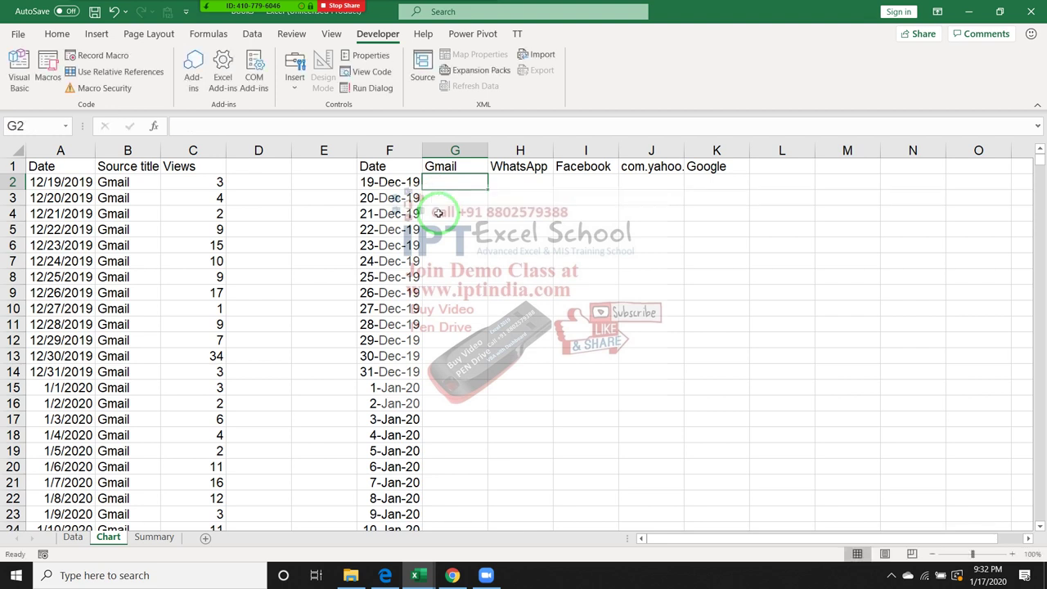
pyautogui.press('Left')
pyautogui.press('Left')
pyautogui.press('Home')
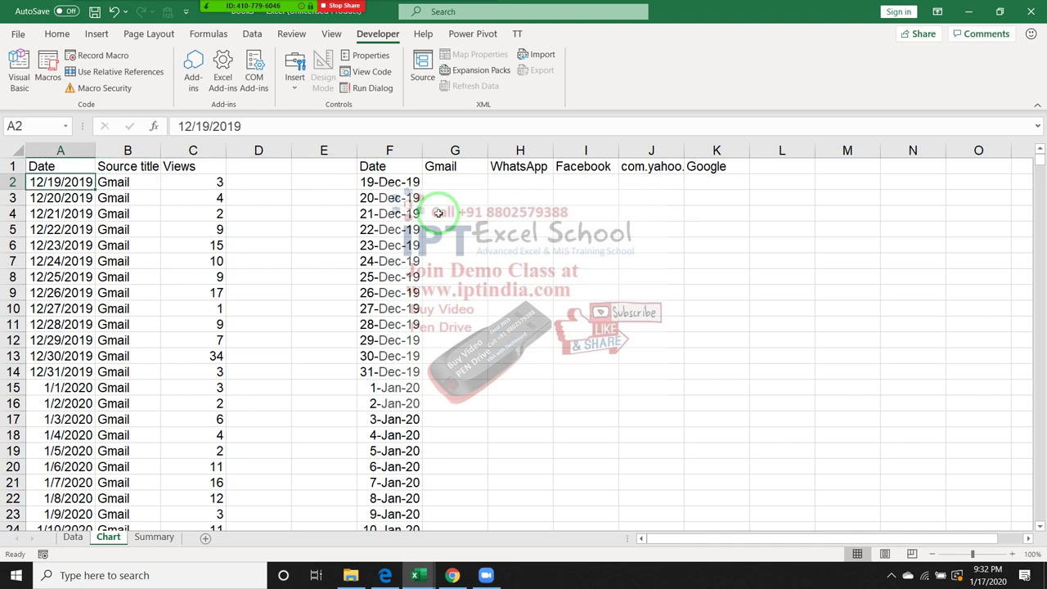
pyautogui.hotkey('shift', 'Right')
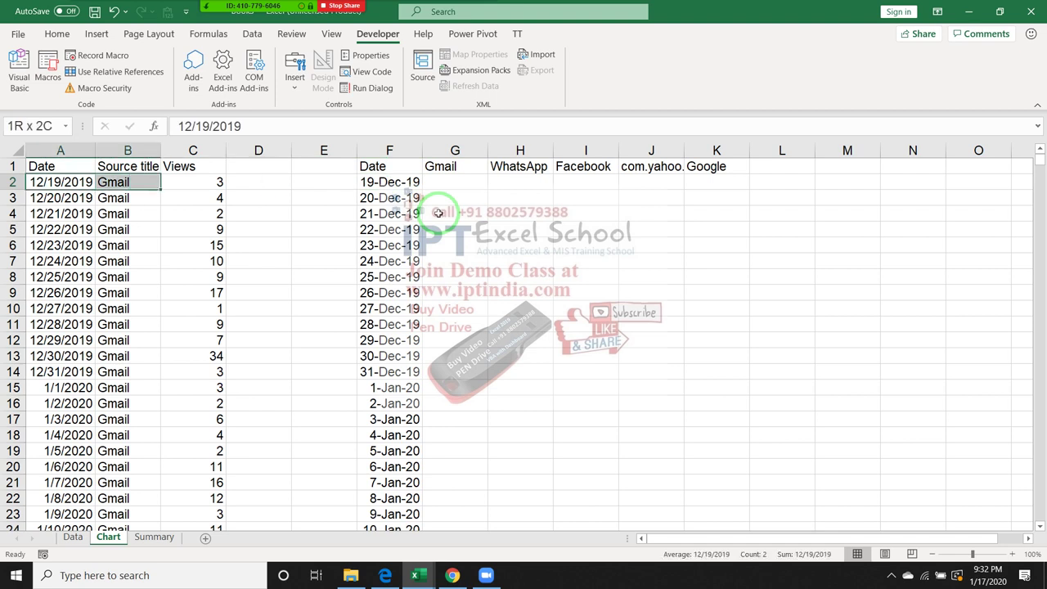
pyautogui.hotkey('shift', 'Right')
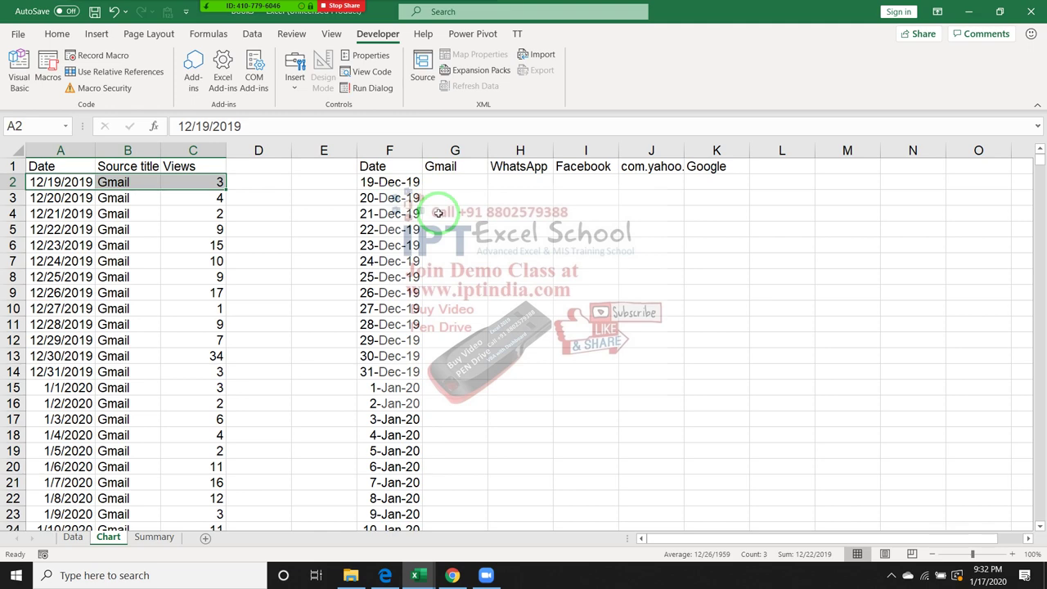
pyautogui.press('Left')
pyautogui.hotkey('ctrl', 'space')
pyautogui.hotkey('ctrl', 'shift', '+')
# Enter the key formula =B2&"-"&C2 in A2 and fill it down the data rows
pyautogui.press('Down')
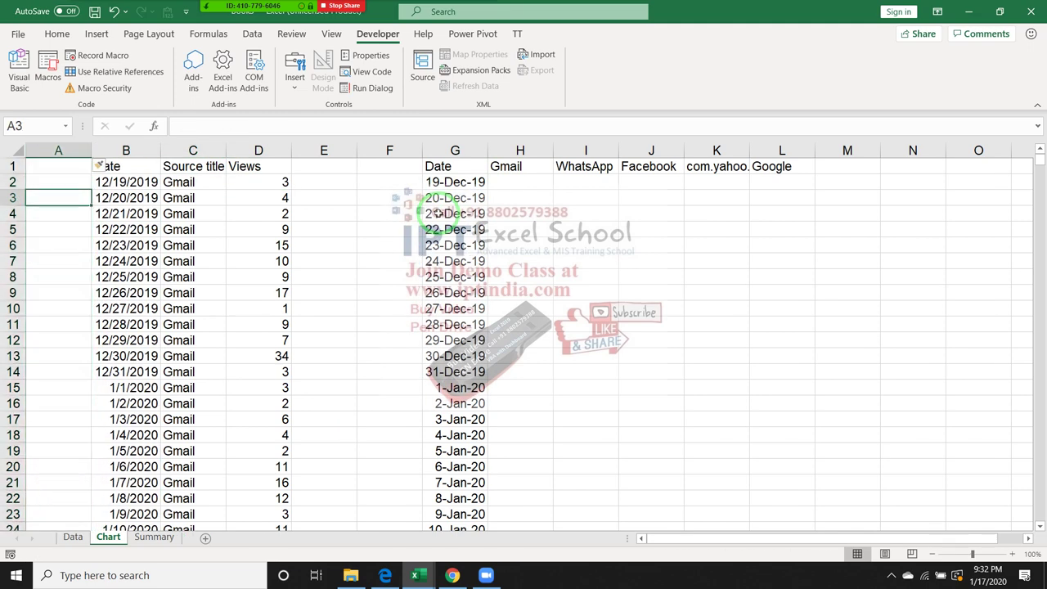
pyautogui.press('Up')
pyautogui.write('=')
pyautogui.press('Right')
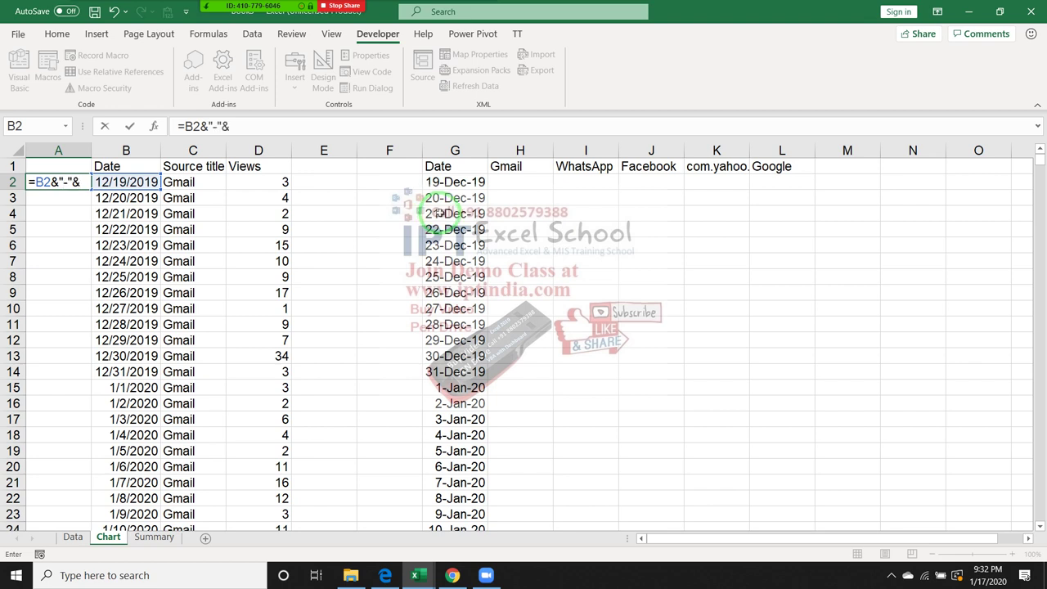
pyautogui.click(210, 182)
pyautogui.press('Return')
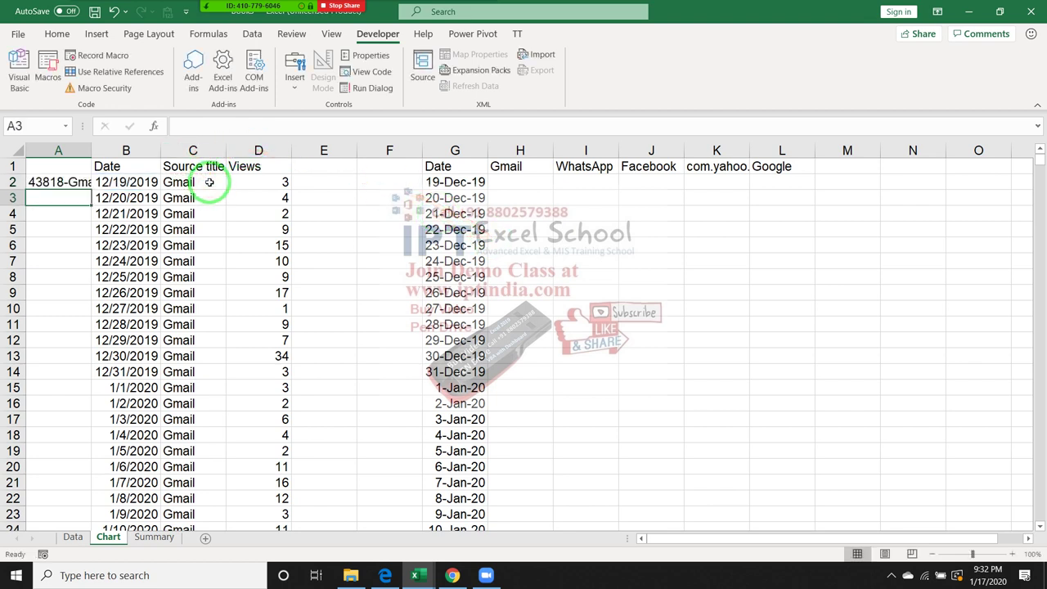
pyautogui.click(58, 182)
pyautogui.doubleClick(91, 189)
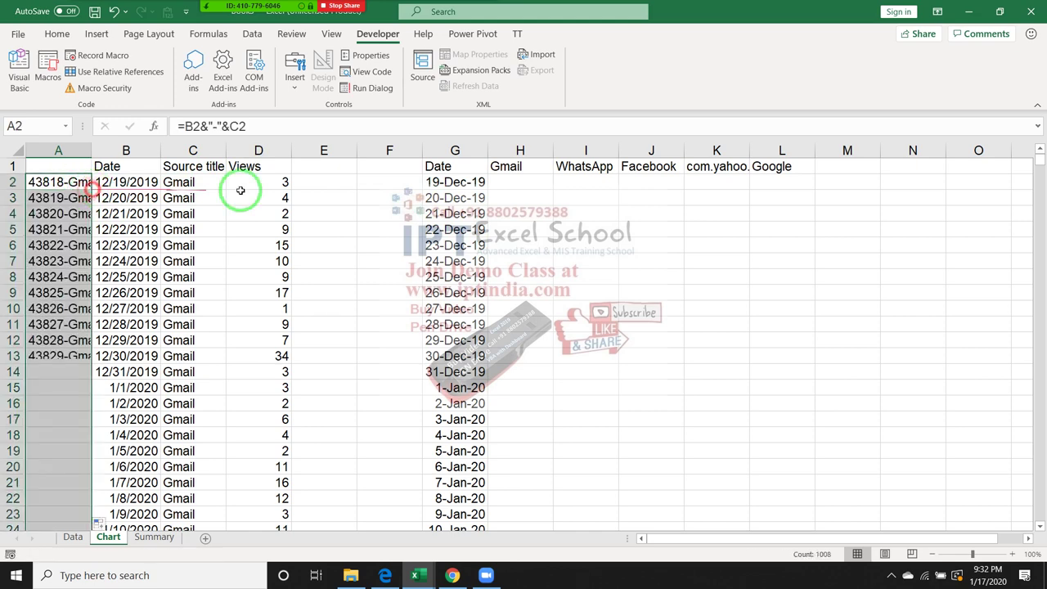
pyautogui.click(527, 185)
# Enter a VLOOKUP in H2 matching G2&"-"&H1 against columns A:D, returning column 4 exactly
pyautogui.write('=v')
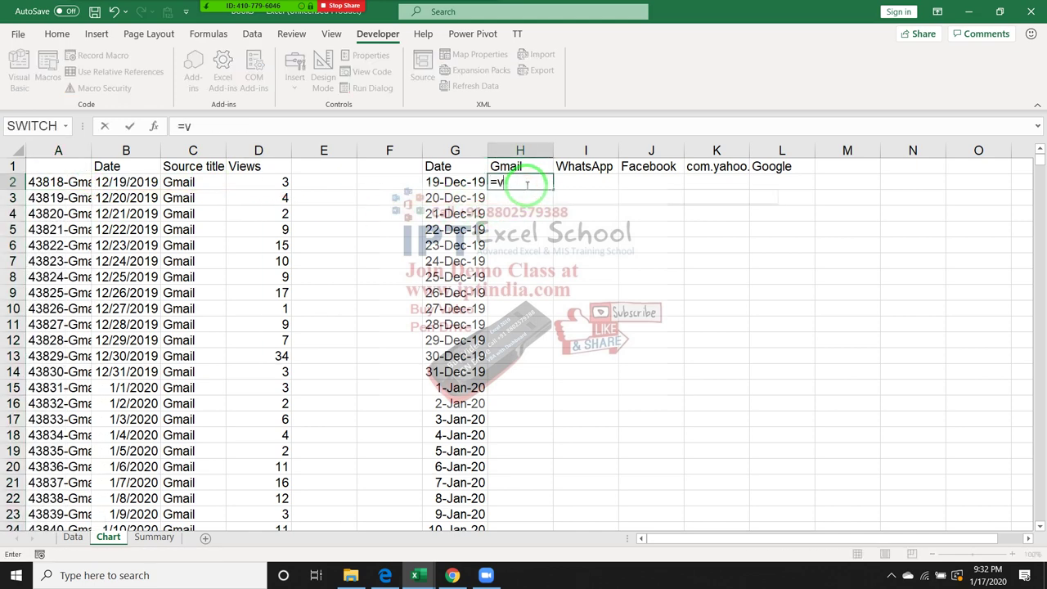
pyautogui.write('l')
pyautogui.press('Tab')
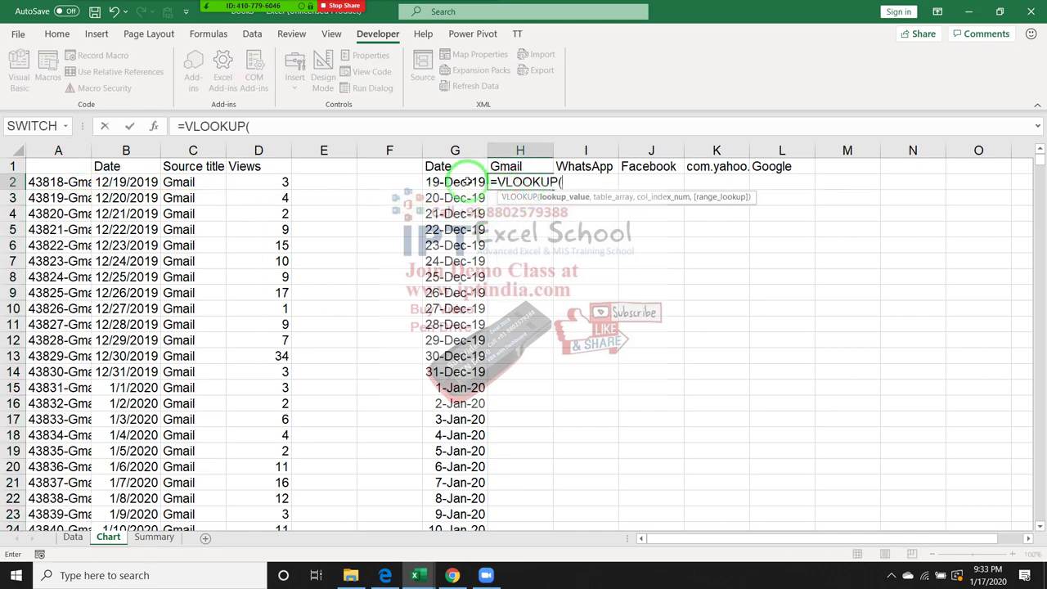
pyautogui.click(466, 182)
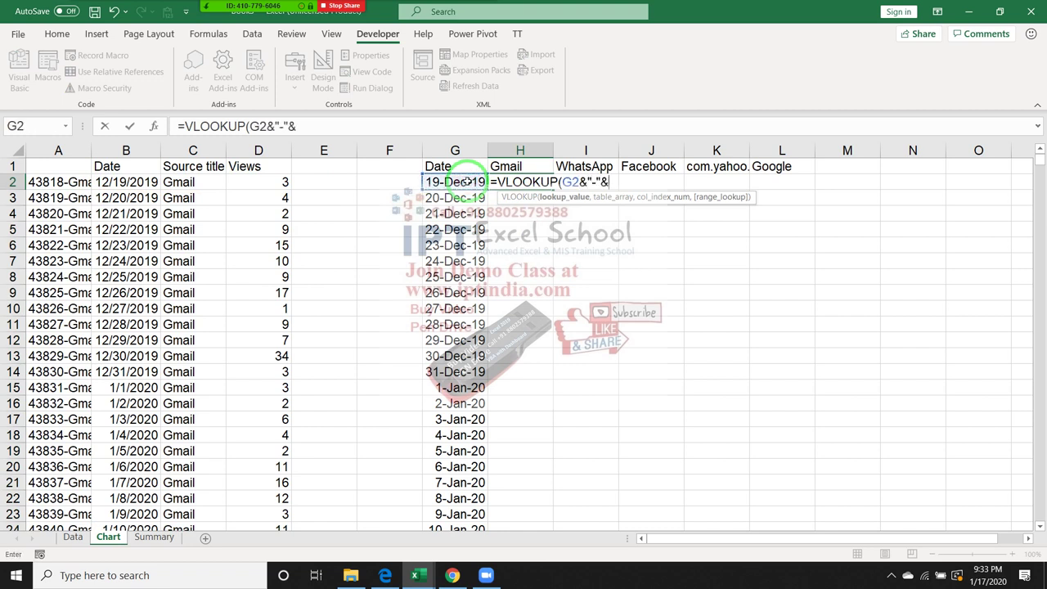
pyautogui.press('Up')
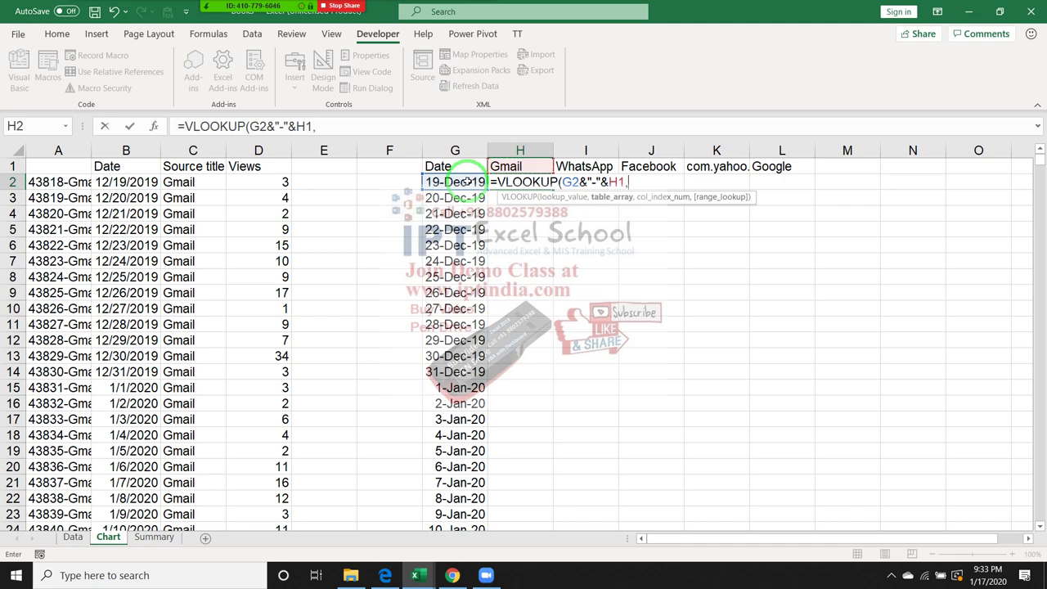
pyautogui.click(52, 144)
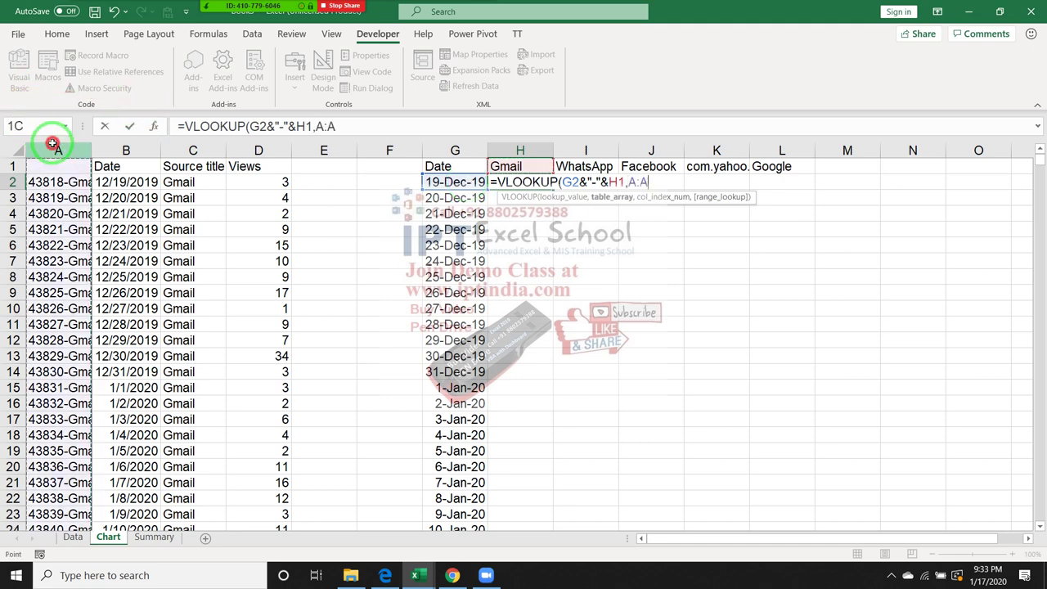
pyautogui.moveTo(51, 144); pyautogui.dragTo(242, 150)
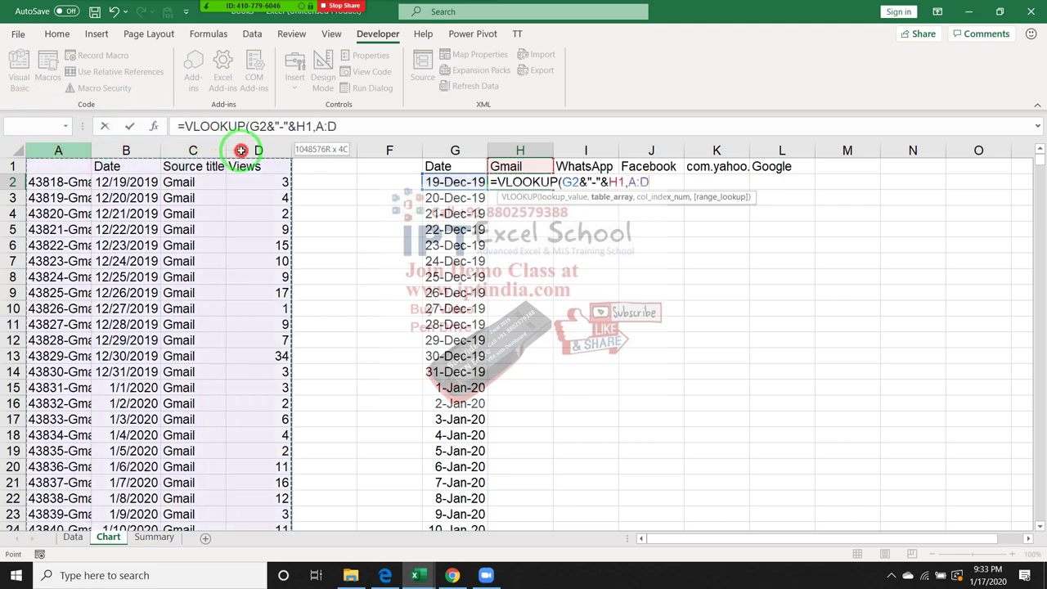
pyautogui.write(',4')
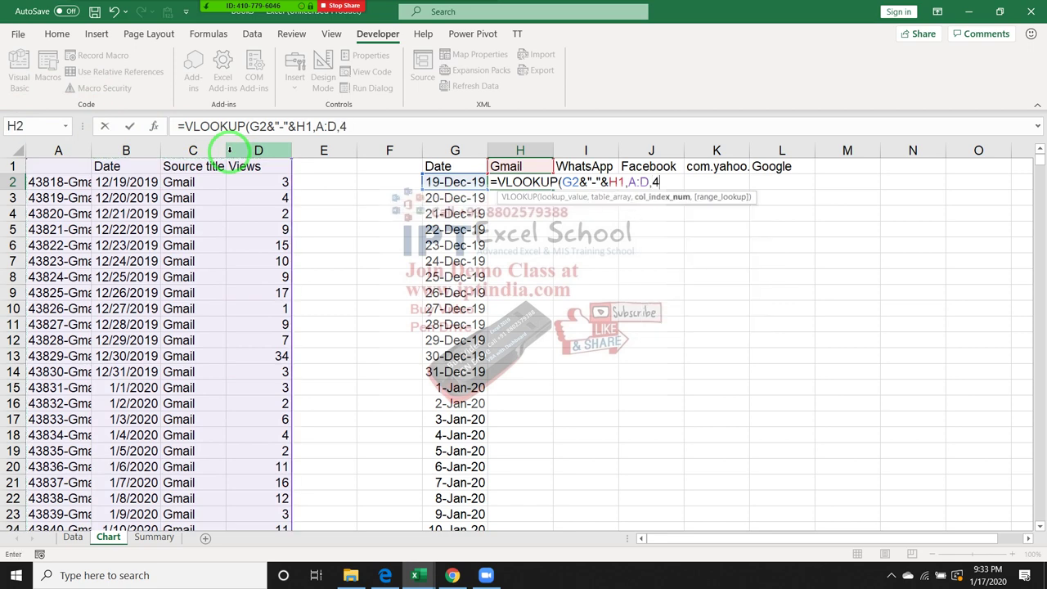
pyautogui.write(',0')
pyautogui.hotkey('ctrl', 'Return')
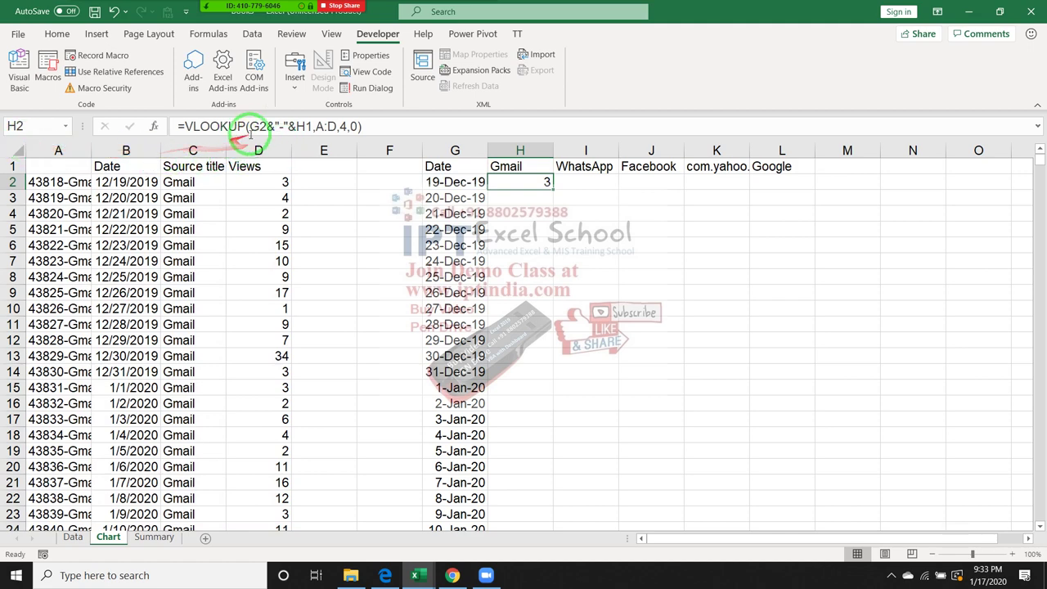
# Lock H$1 and $A:$D in H2's lookup formula, then copy it across H2:K2
pyautogui.click(258, 128)
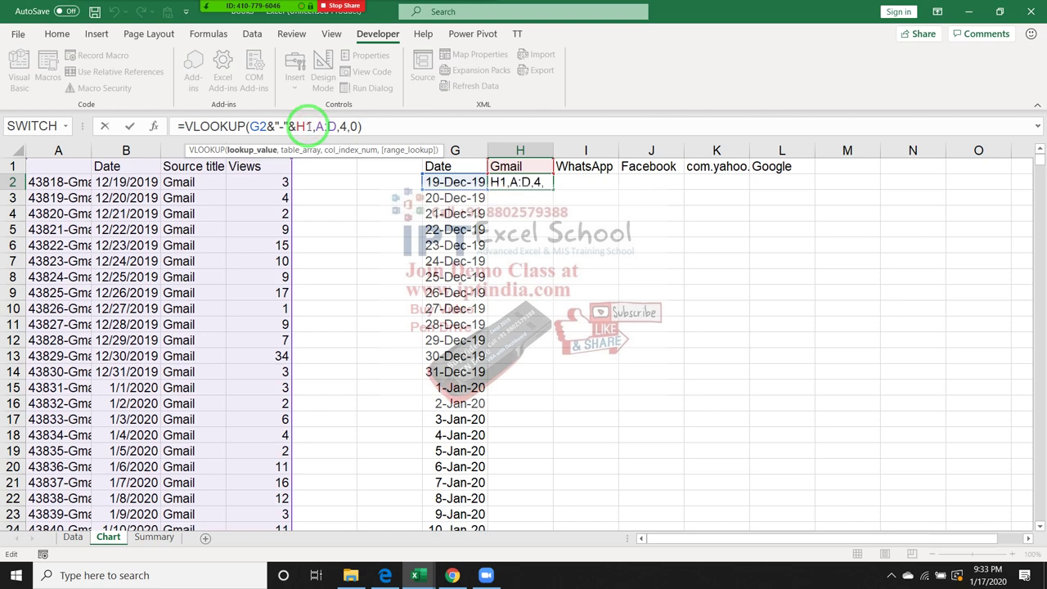
pyautogui.click(306, 127)
pyautogui.write('$')
pyautogui.click(338, 128)
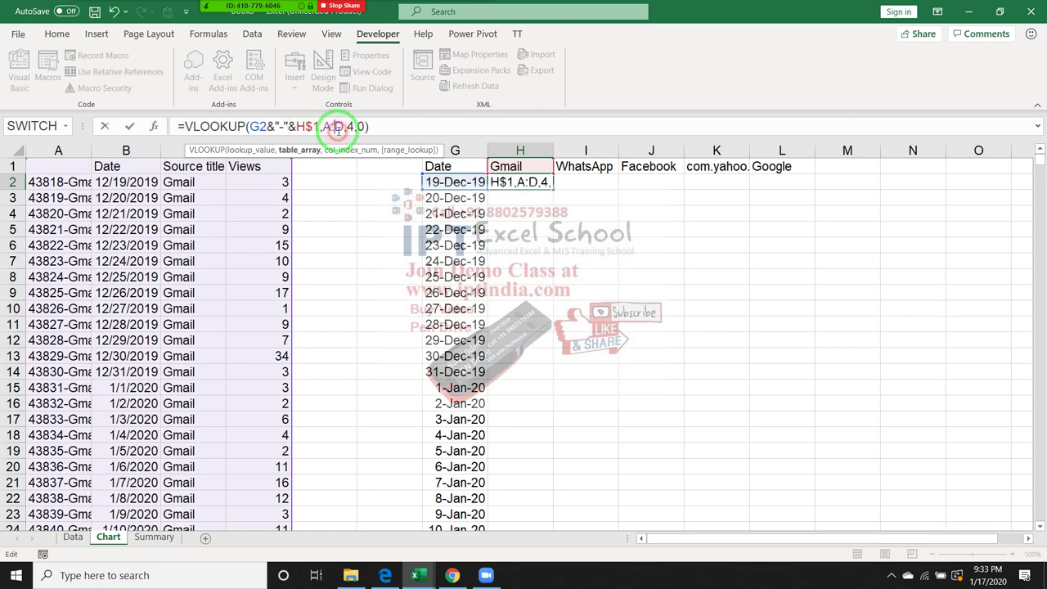
pyautogui.press('F4')
pyautogui.hotkey('ctrl', 'Return')
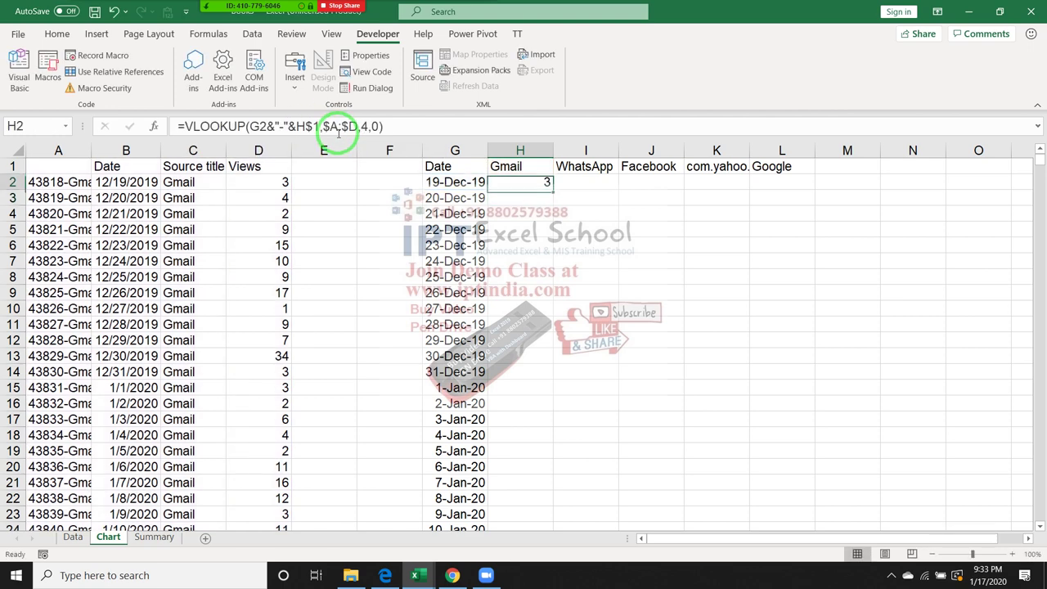
pyautogui.hotkey('shift', 'Right')
pyautogui.hotkey('shift', 'Right')
pyautogui.hotkey('shift', 'Right')
pyautogui.hotkey('ctrl', 'r')
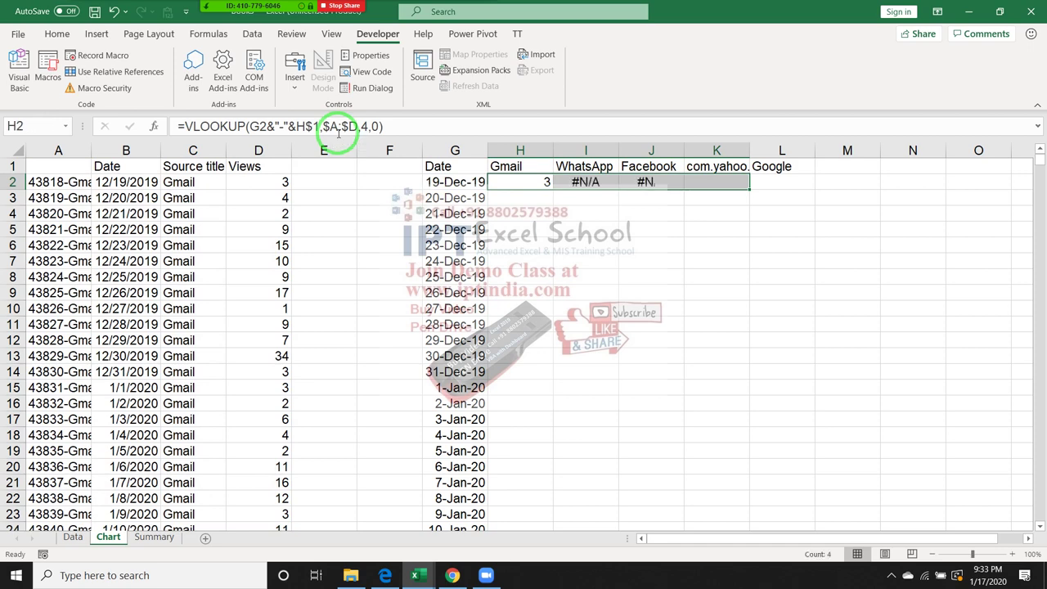
# Check I2's copied formula, then lock the lookup date to column G with $G2 in H2
pyautogui.press('Left')
pyautogui.press('Right')
pyautogui.press('Right')
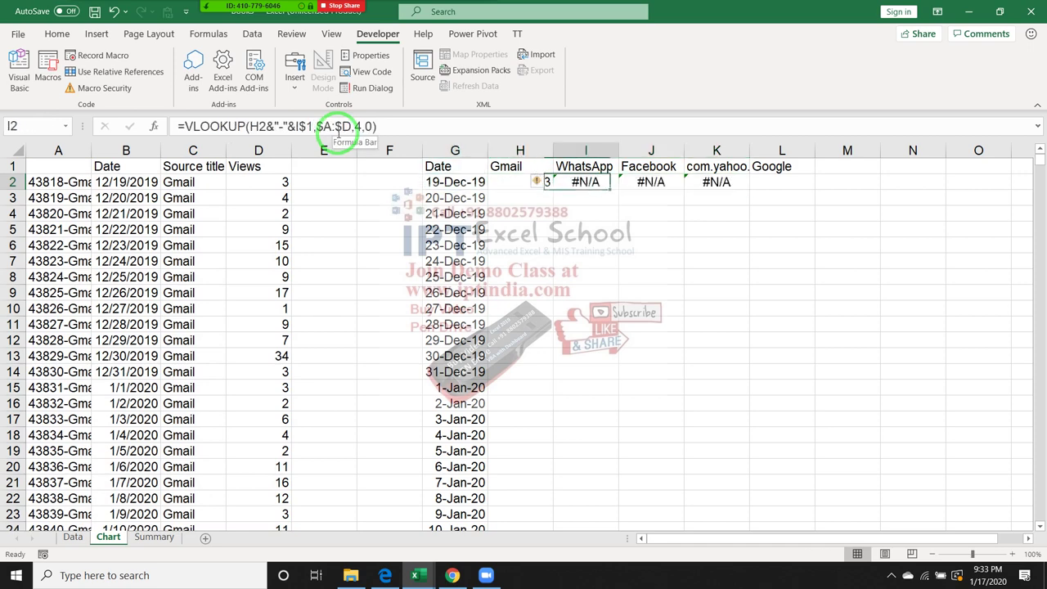
pyautogui.press('F2')
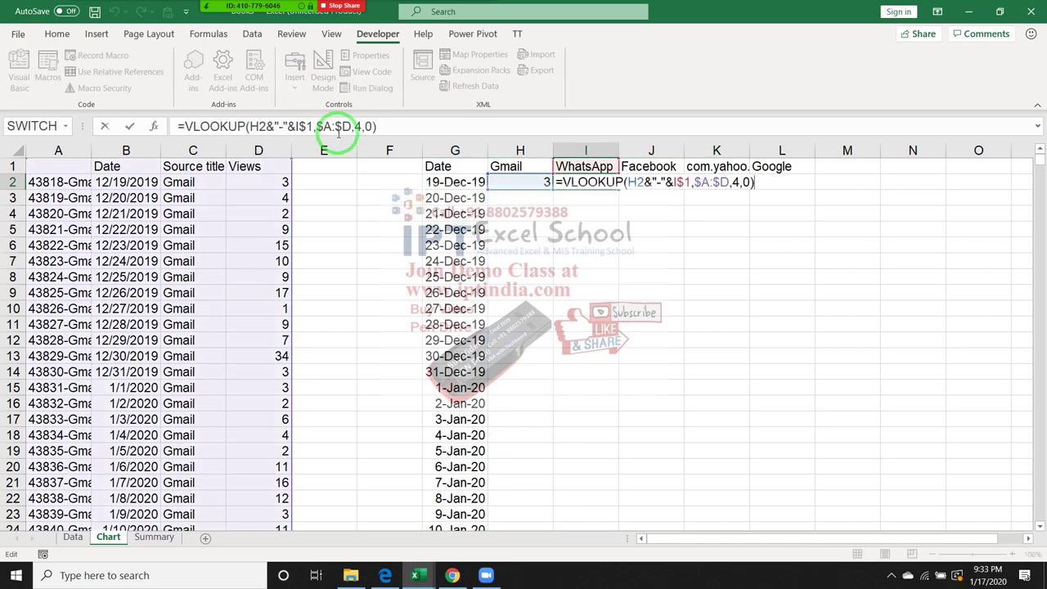
pyautogui.press('Escape')
pyautogui.press('Left')
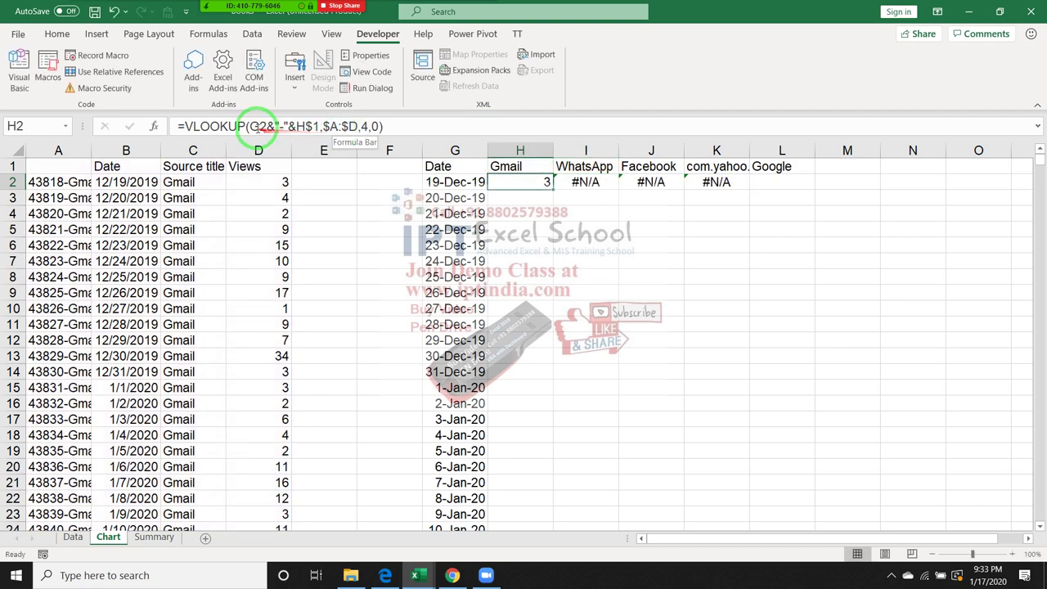
pyautogui.click(258, 127)
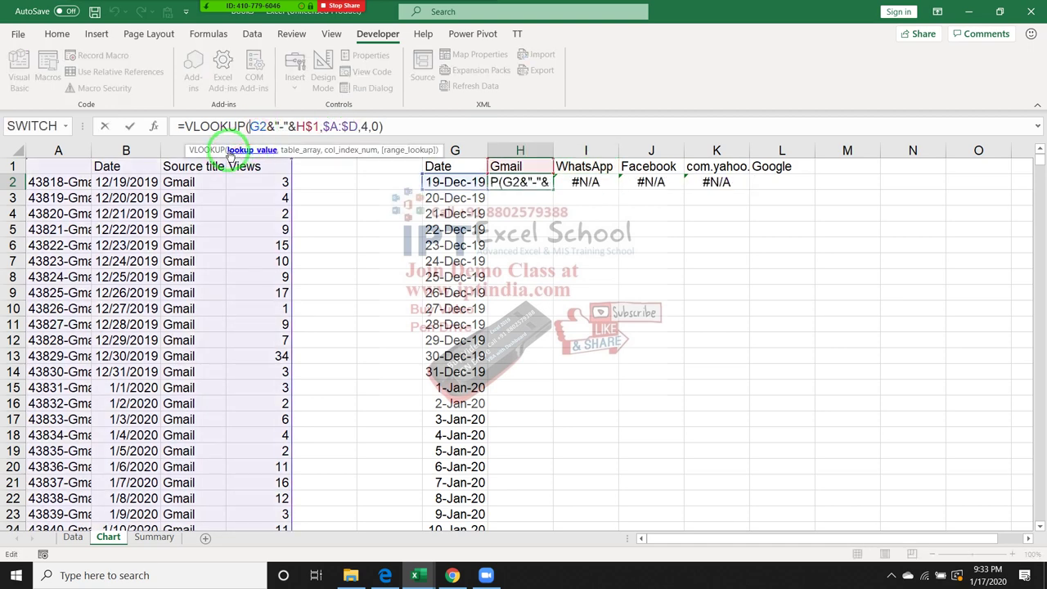
pyautogui.press('F4')
pyautogui.press('F4')
pyautogui.press('F4')
pyautogui.hotkey('ctrl', 'Return')
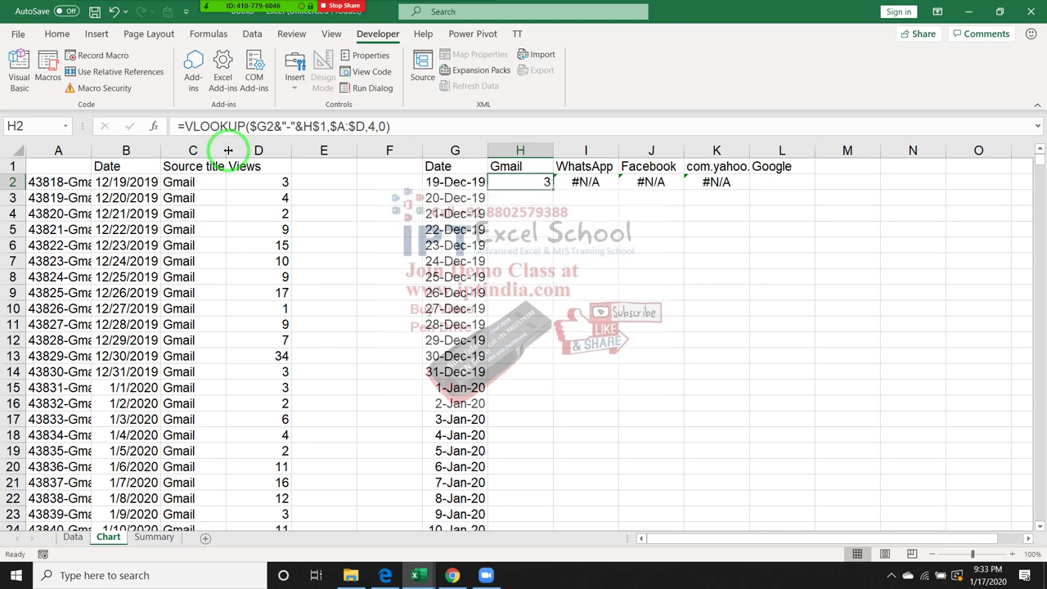
pyautogui.click(184, 125)
# Wrap H2's VLOOKUP in IFERROR(…,"") so lookup errors return blanks
pyautogui.write('i')
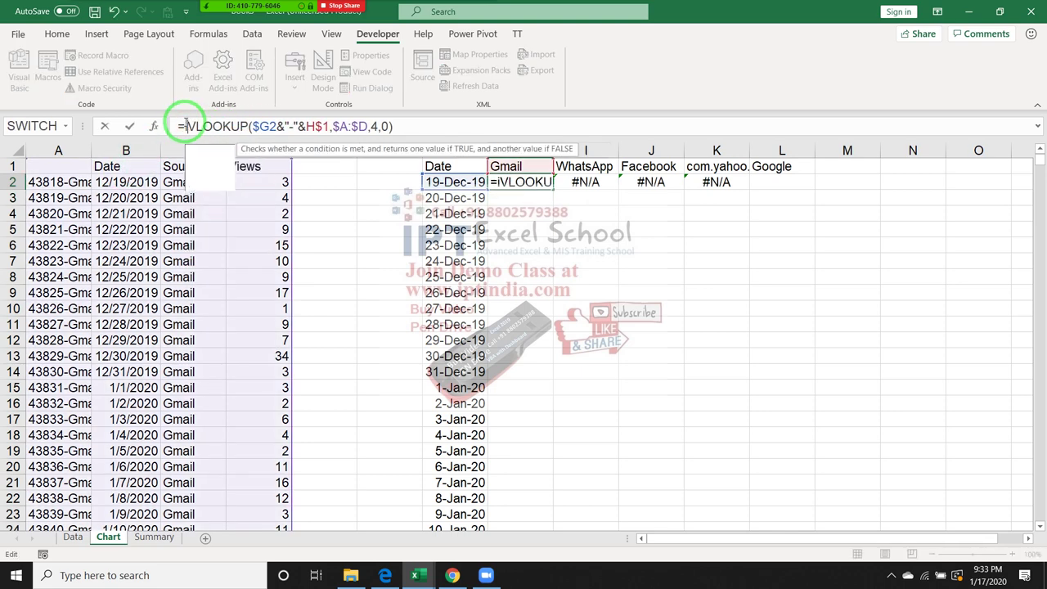
pyautogui.write('f')
pyautogui.press('Down')
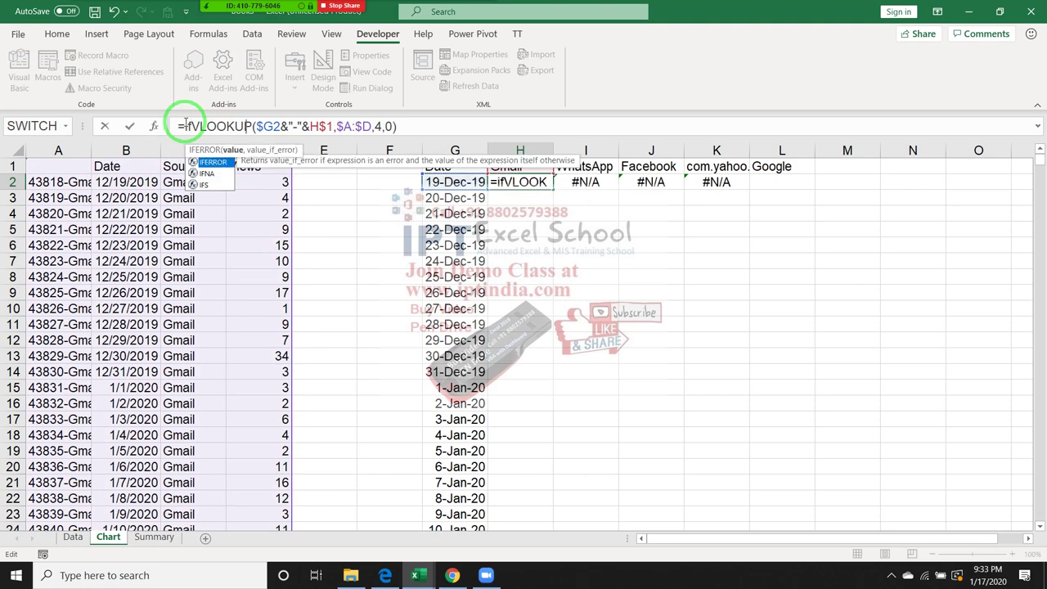
pyautogui.press('Tab')
pyautogui.click(460, 129)
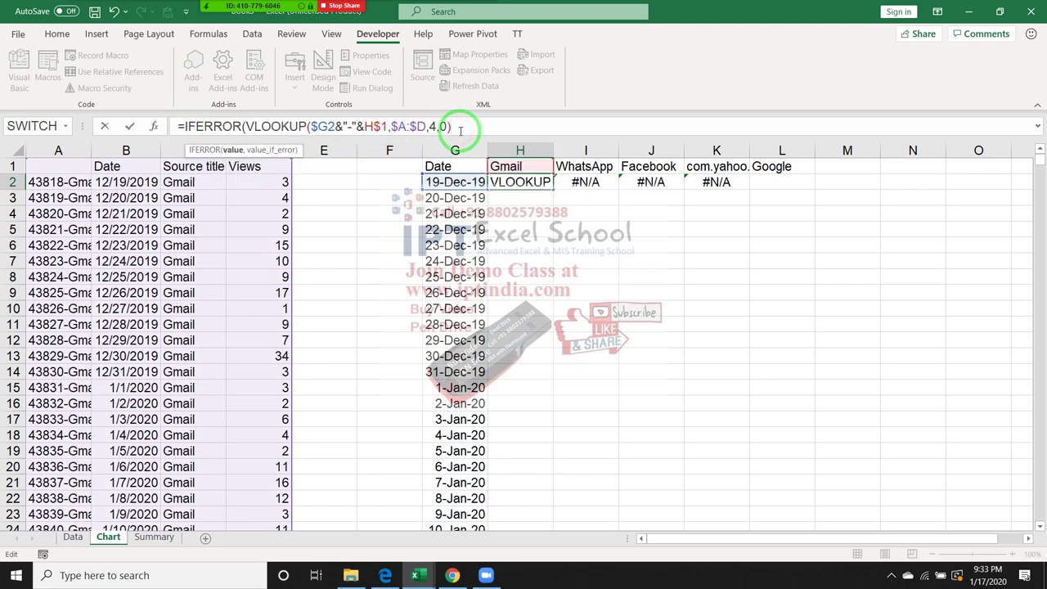
pyautogui.write(',')
pyautogui.press('Return')
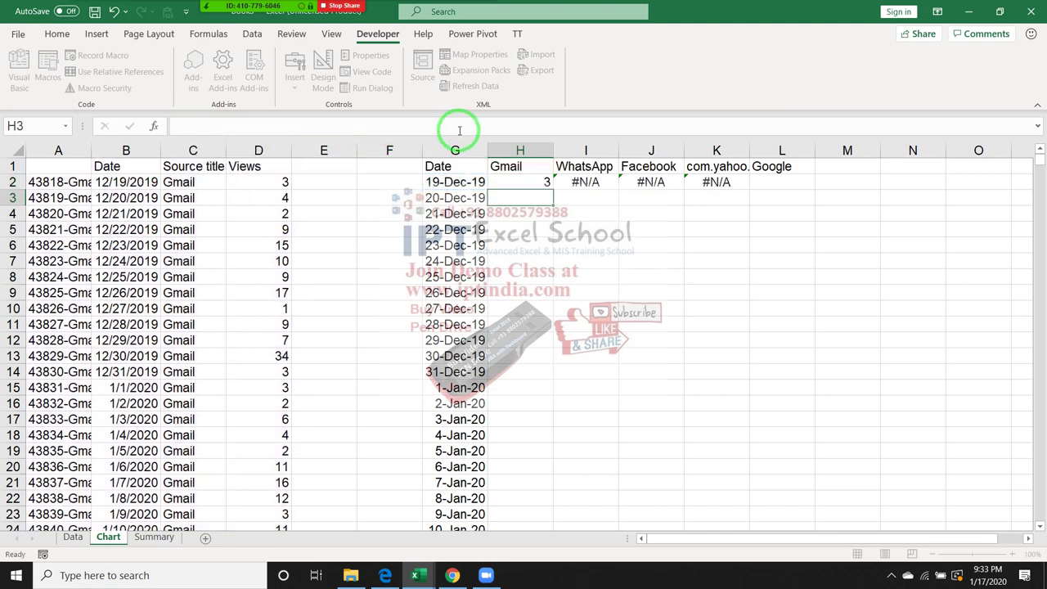
# Copy the IFERROR lookup across H2:L2 and fill it down the date rows
pyautogui.press('Up')
pyautogui.hotkey('shift', 'Right')
pyautogui.hotkey('shift', 'Right')
pyautogui.hotkey('shift', 'Right')
pyautogui.hotkey('ctrl', 'r')
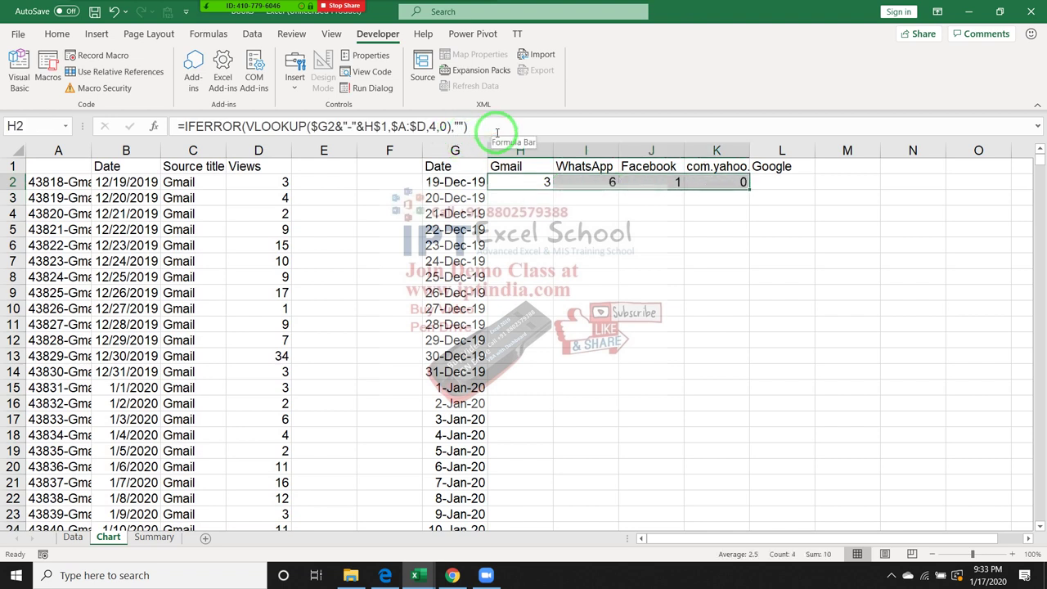
pyautogui.press('Up')
pyautogui.press('Down')
pyautogui.press('Right')
pyautogui.press('Right')
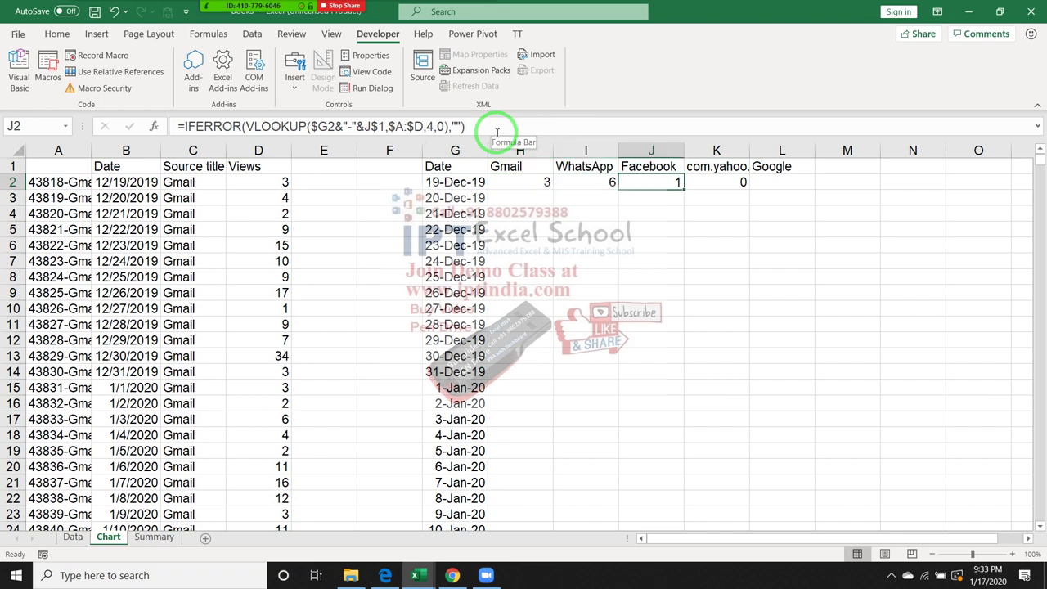
pyautogui.press('Right')
pyautogui.press('Right')
pyautogui.press('Up')
pyautogui.press('Down')
pyautogui.hotkey('ctrl', 'r')
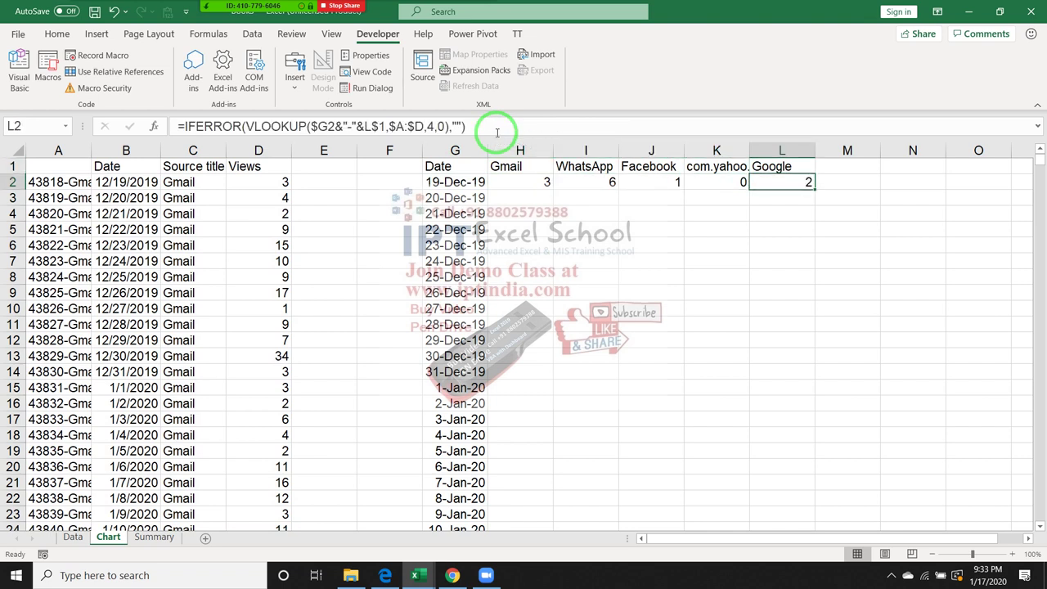
pyautogui.hotkey('shift', 'Left')
pyautogui.hotkey('shift', 'Left')
pyautogui.hotkey('shift', 'Left')
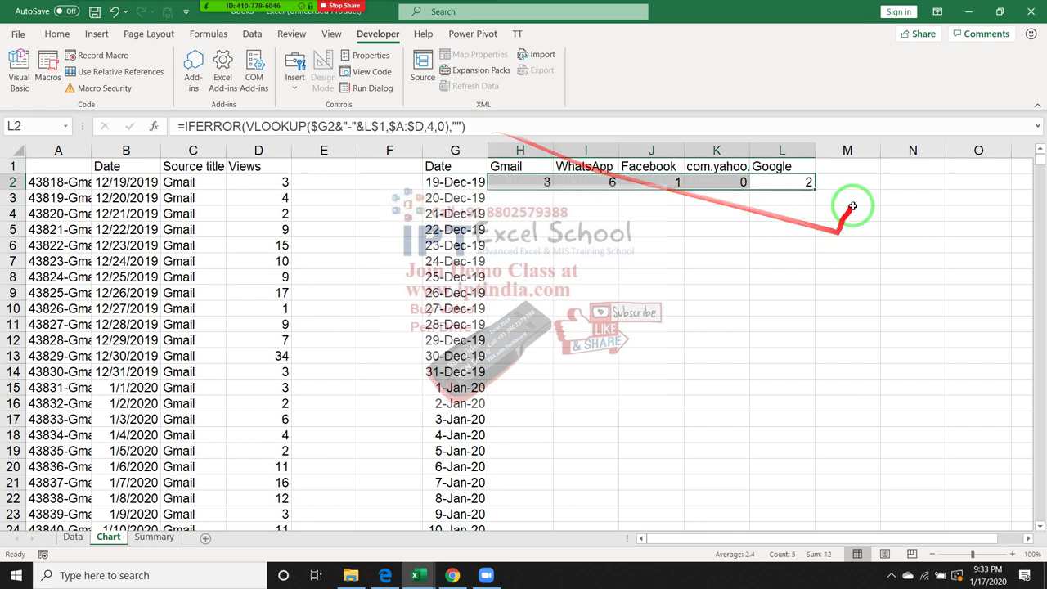
pyautogui.doubleClick(817, 189)
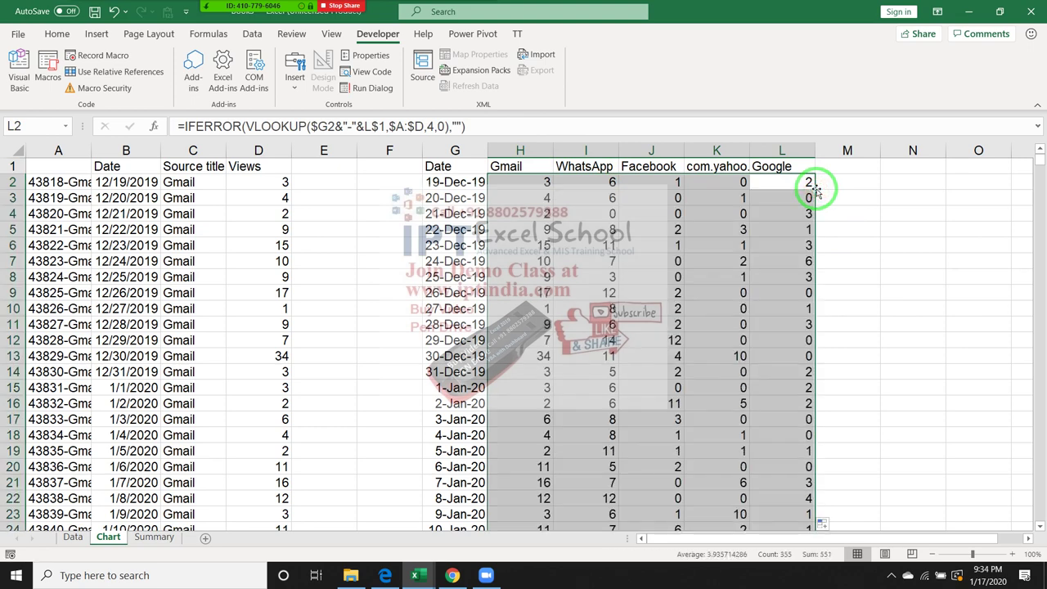
pyautogui.click(454, 162)
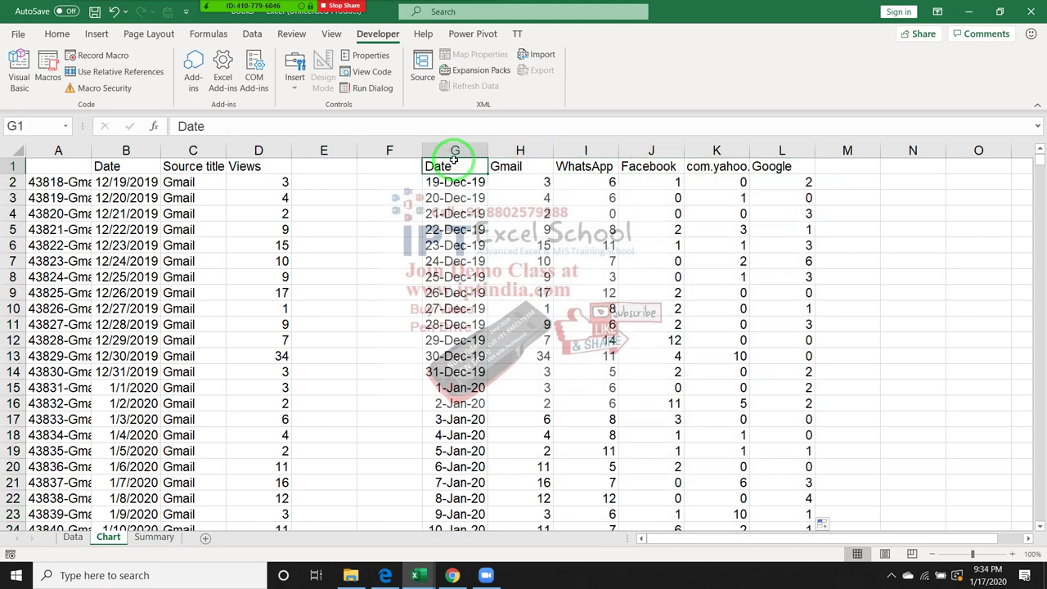
# Select the date table G1:L29, headers included, ending at the last date in row 29
pyautogui.hotkey('ctrl', 'shift', 'Right')
pyautogui.hotkey('ctrl', 'shift', 'Down')
pyautogui.press('Up')
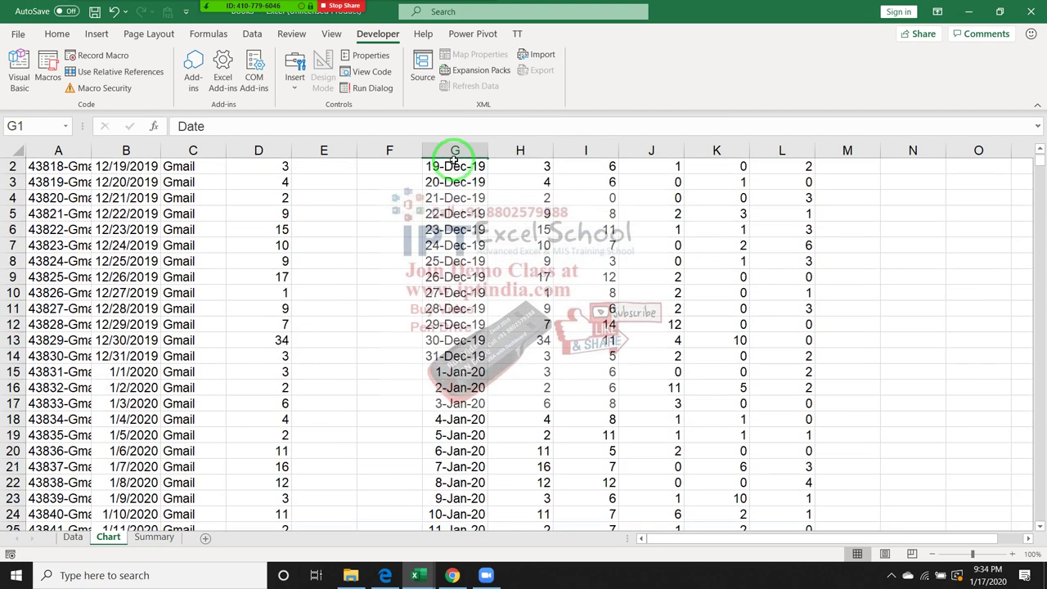
pyautogui.press('Down')
pyautogui.press('Up')
pyautogui.hotkey('shift', 'Right')
pyautogui.hotkey('shift', 'Right')
pyautogui.hotkey('shift', 'Right')
pyautogui.hotkey('shift', 'Right')
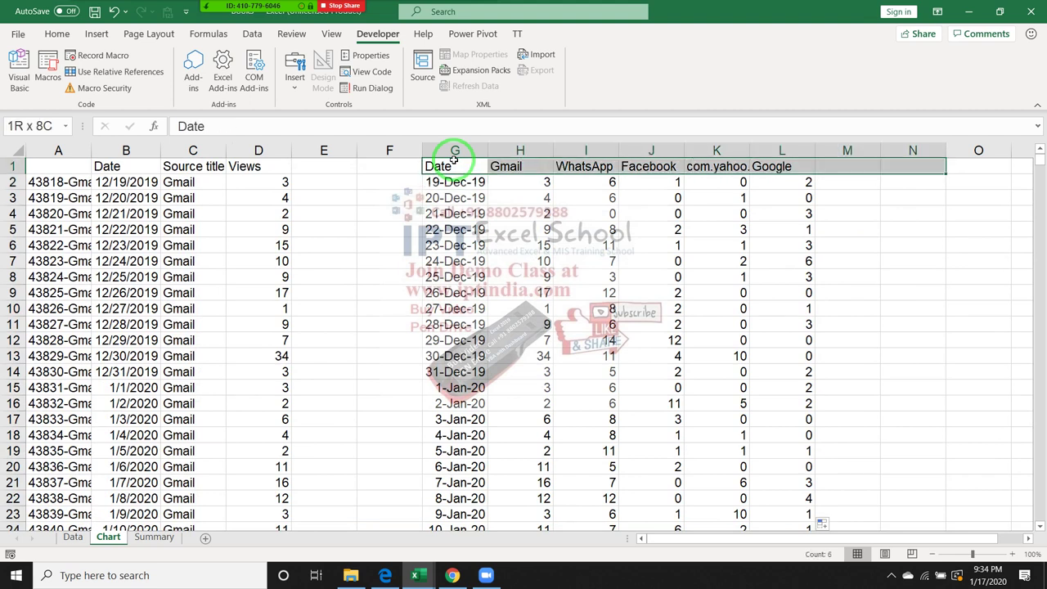
pyautogui.hotkey('shift', 'Left')
pyautogui.hotkey('shift', 'Left')
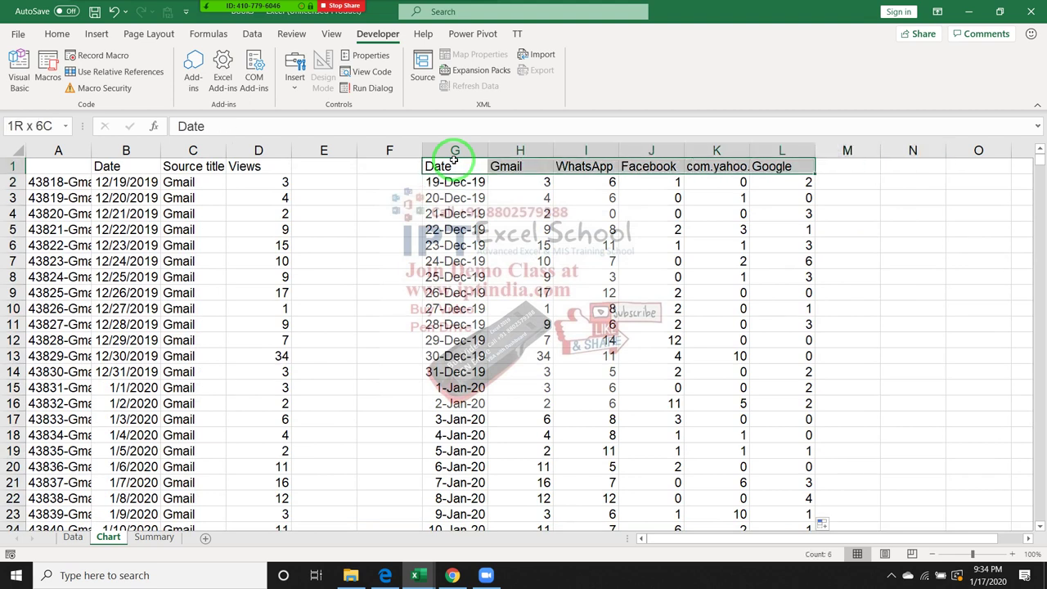
pyautogui.hotkey('shift', 'Down')
pyautogui.hotkey('shift', 'Down')
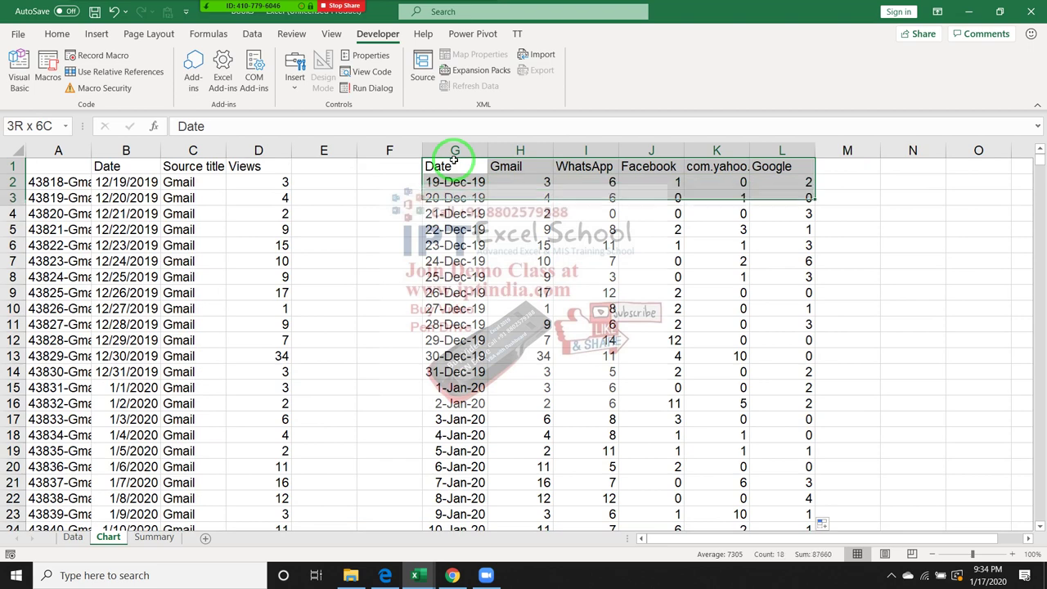
pyautogui.hotkey('shift', 'Down')
pyautogui.hotkey('shift', 'Down')
pyautogui.hotkey('shift', 'Down')
pyautogui.hotkey('shift', 'Down')
pyautogui.hotkey('shift', 'Down')
pyautogui.hotkey('shift', 'Down')
pyautogui.hotkey('shift', 'Down')
pyautogui.hotkey('shift', 'Down')
pyautogui.hotkey('shift', 'Down')
pyautogui.hotkey('shift', 'Up')
pyautogui.hotkey('shift', 'Up')
pyautogui.hotkey('shift', 'Up')
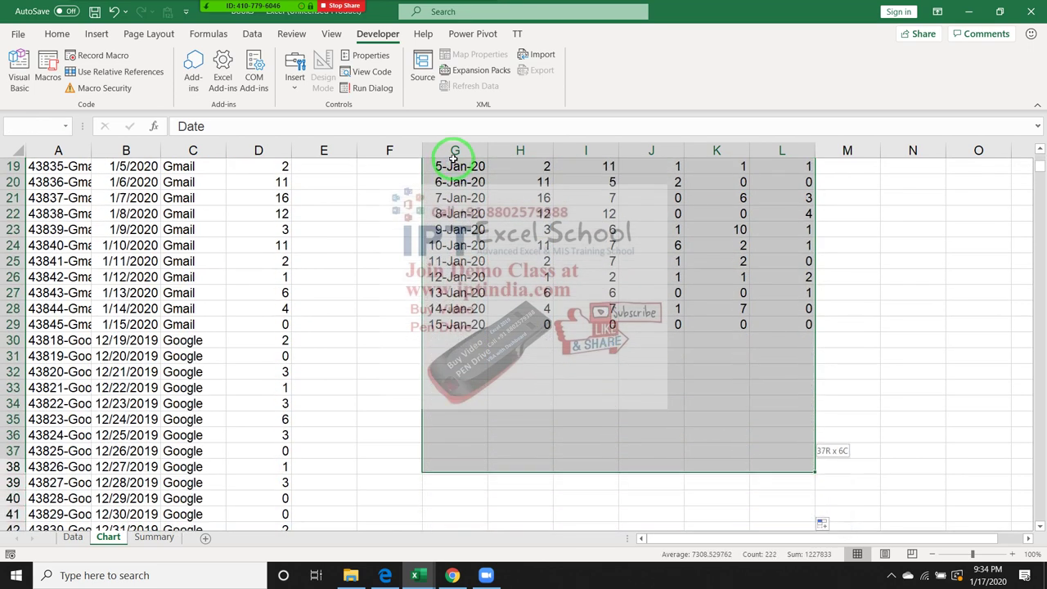
pyautogui.hotkey('shift', 'Up')
pyautogui.hotkey('shift', 'Up')
pyautogui.hotkey('shift', 'Up')
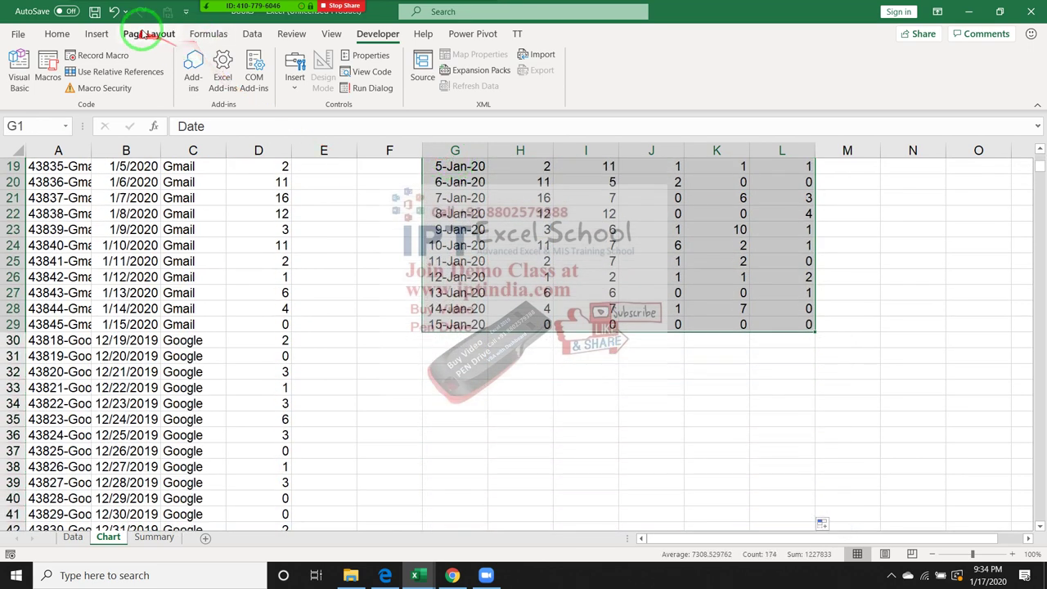
# Insert a basic 2-D Line chart from the selected table
pyautogui.click(99, 33)
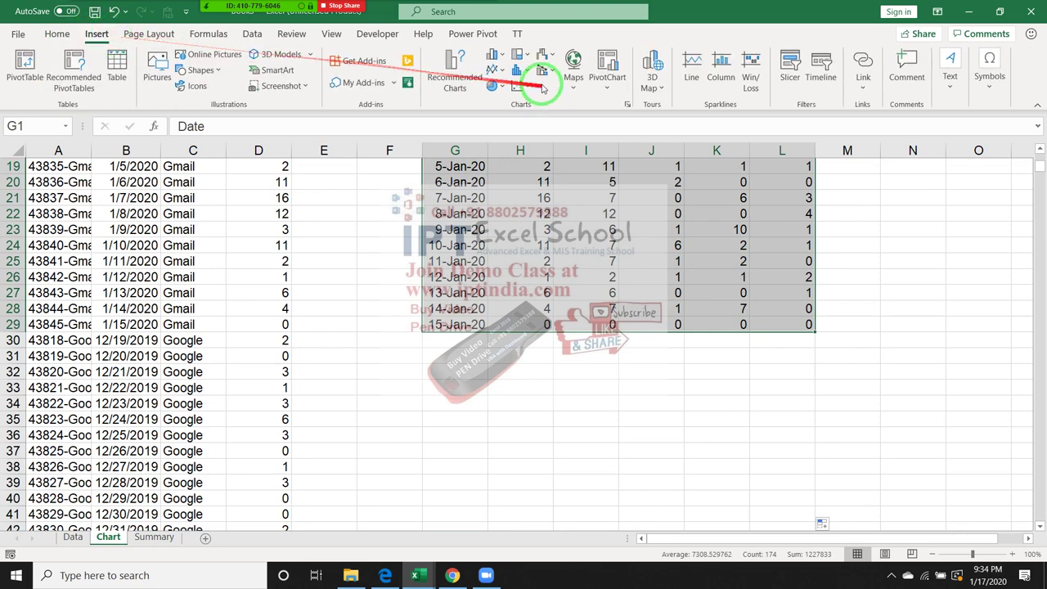
pyautogui.click(507, 70)
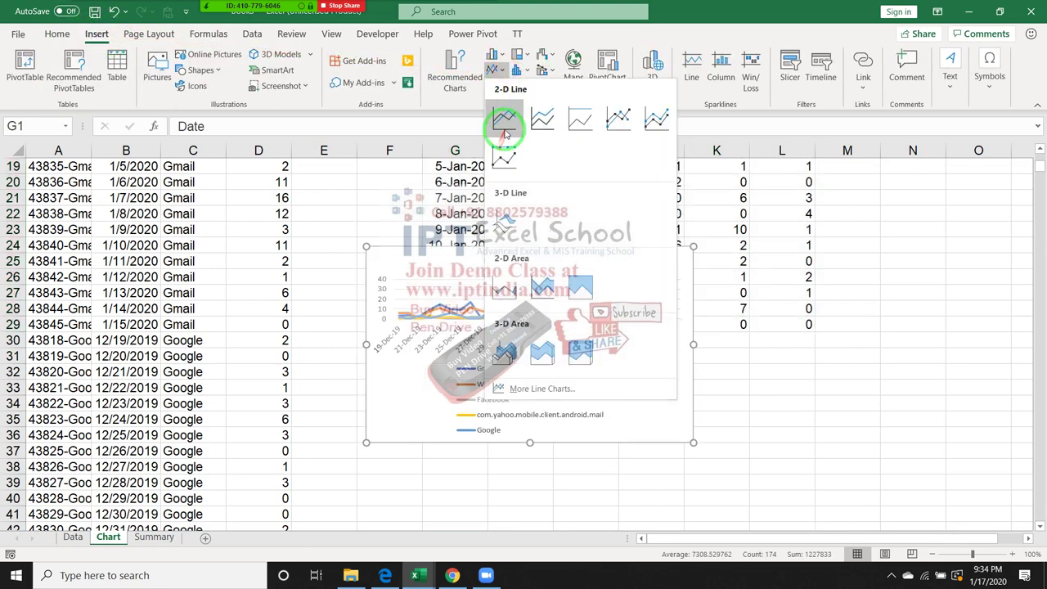
pyautogui.click(505, 121)
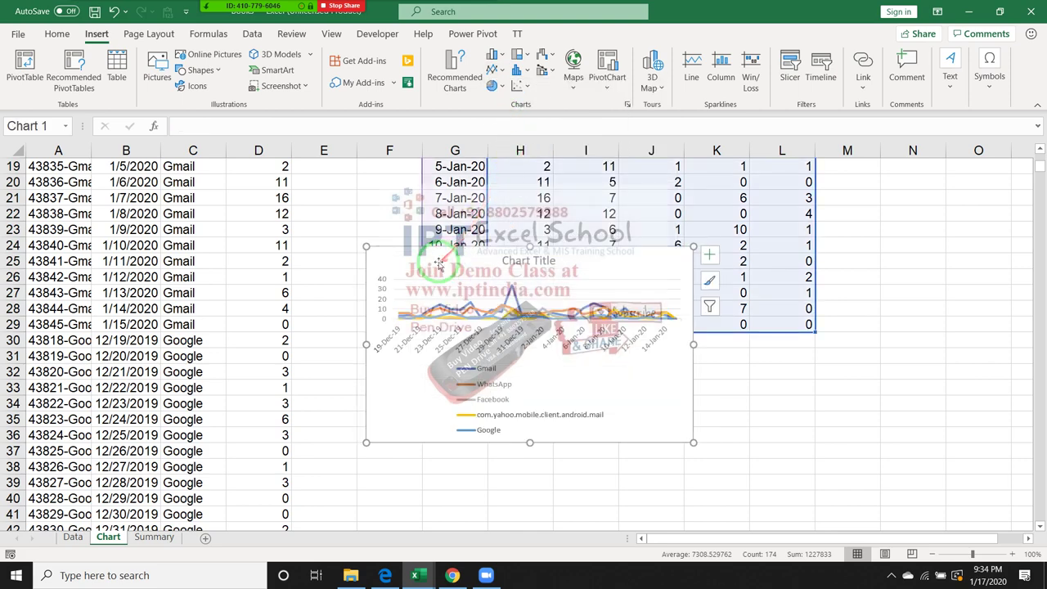
# Move the line chart onto the Summary sheet at column A and stretch it to column O above the Top 5 table
pyautogui.press('Delete')
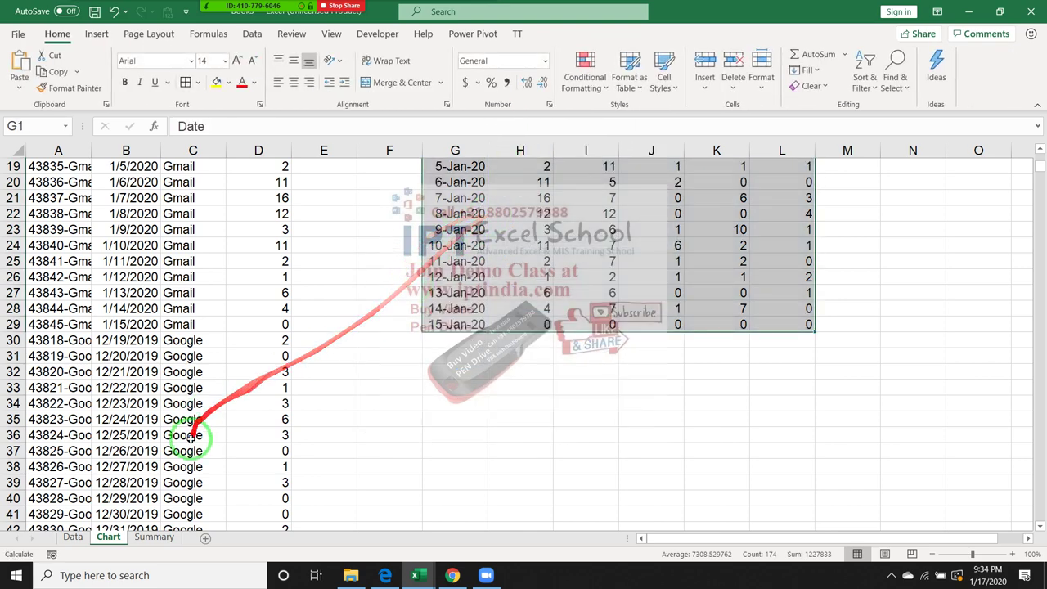
pyautogui.click(155, 537)
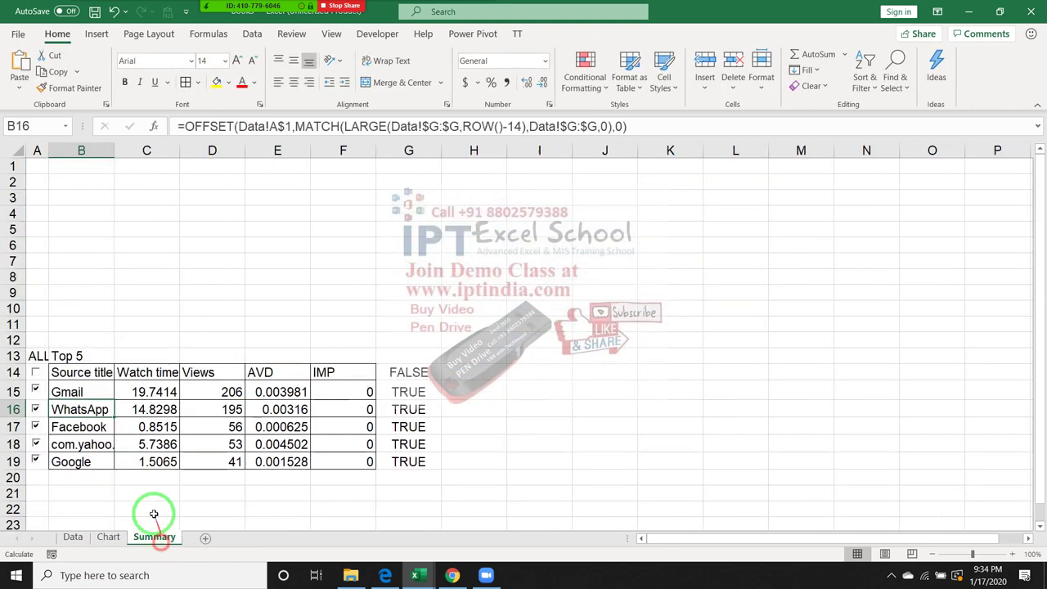
pyautogui.click(81, 168)
pyautogui.hotkey('ctrl', 'v')
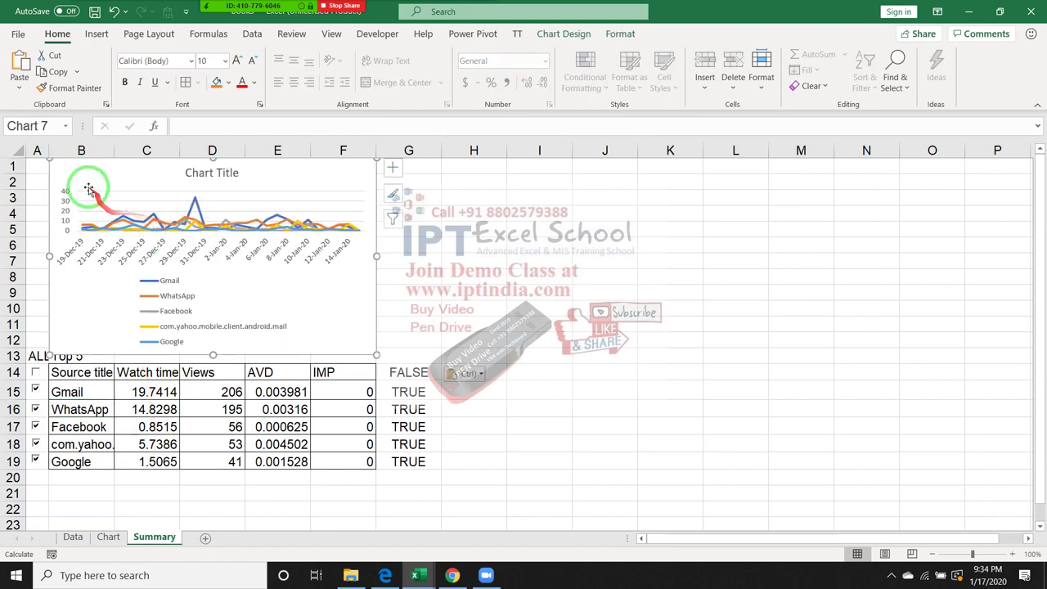
pyautogui.moveTo(81, 171); pyautogui.dragTo(57, 171)
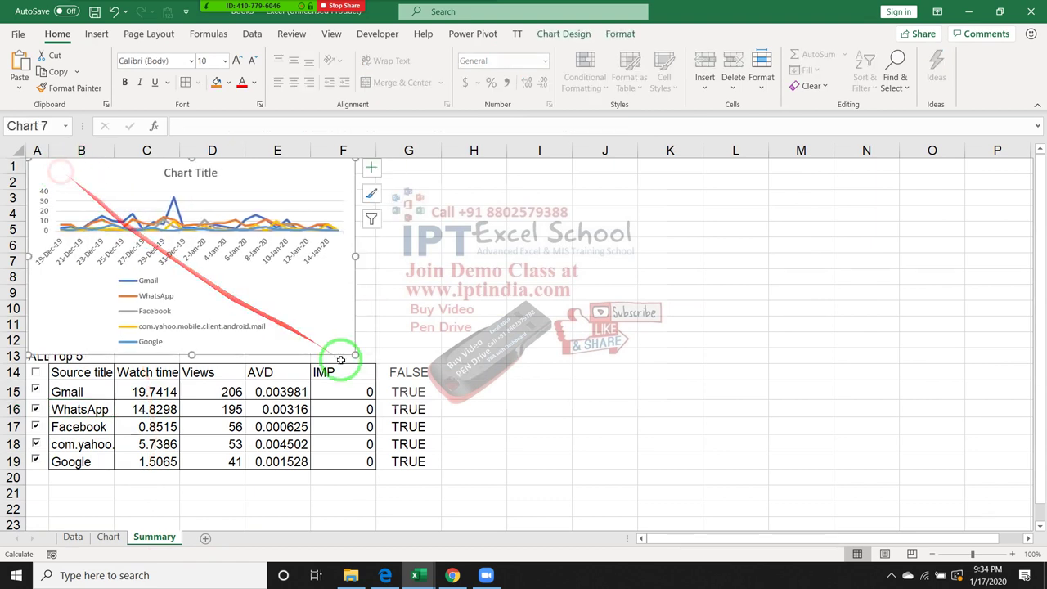
pyautogui.moveTo(355, 355)
pyautogui.mouseDown()
pyautogui.moveTo(602, 308)
pyautogui.moveTo(956, 346)
pyautogui.mouseUp()
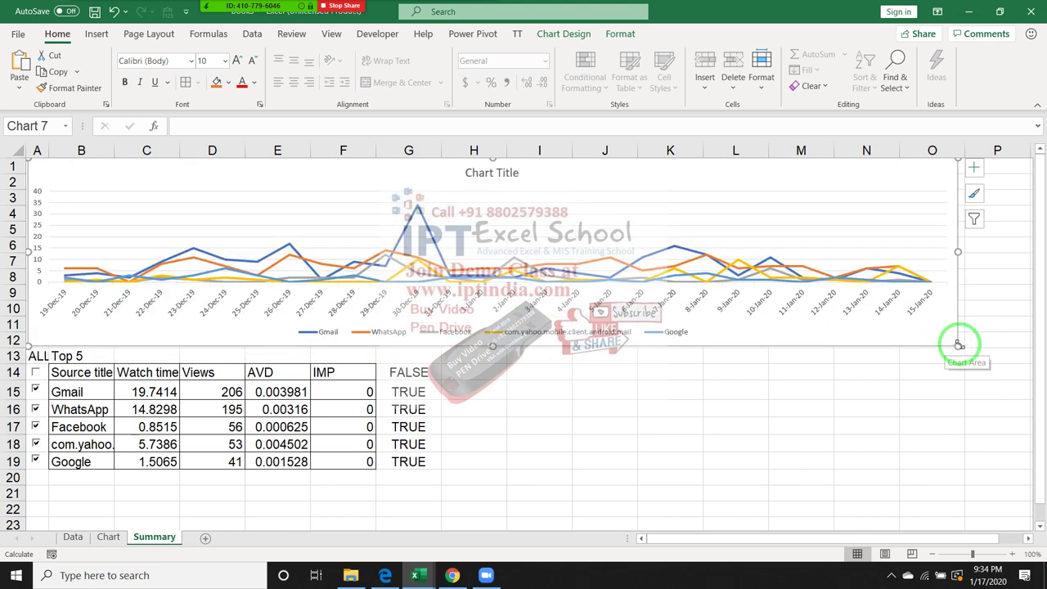
pyautogui.moveTo(958, 346); pyautogui.dragTo(989, 345)
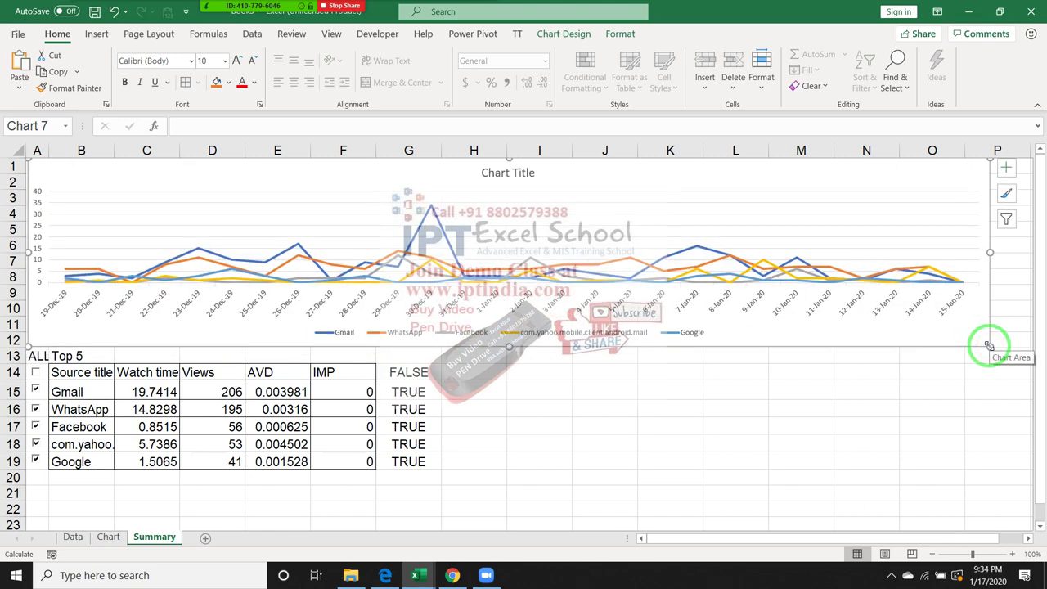
pyautogui.click(810, 391)
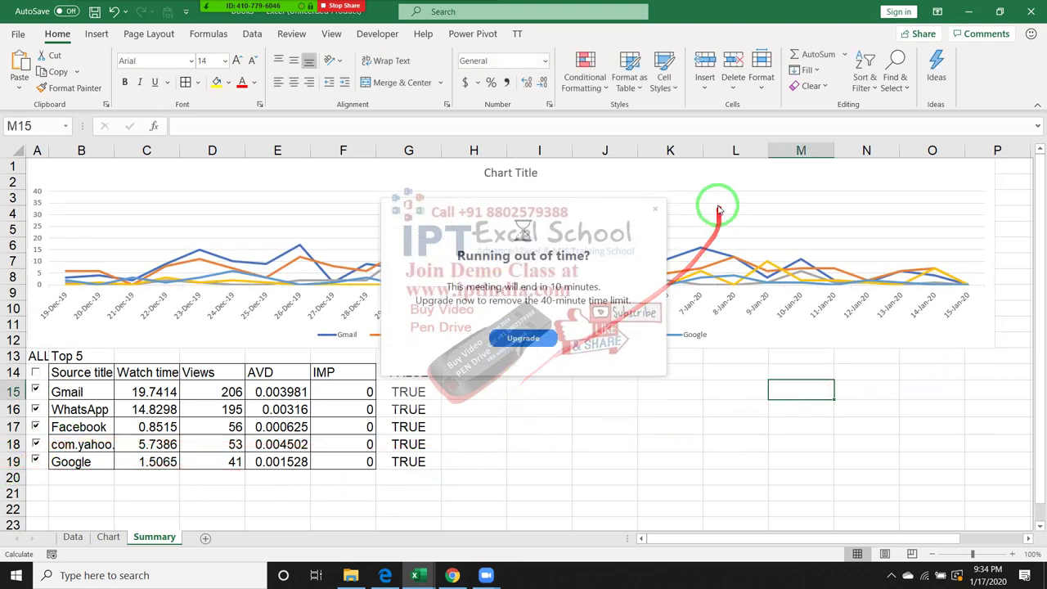
# Test the chart by unticking and reticking the Gmail, WhatsApp, Facebook, Yahoo mail and Google checkboxes
pyautogui.click(661, 214)
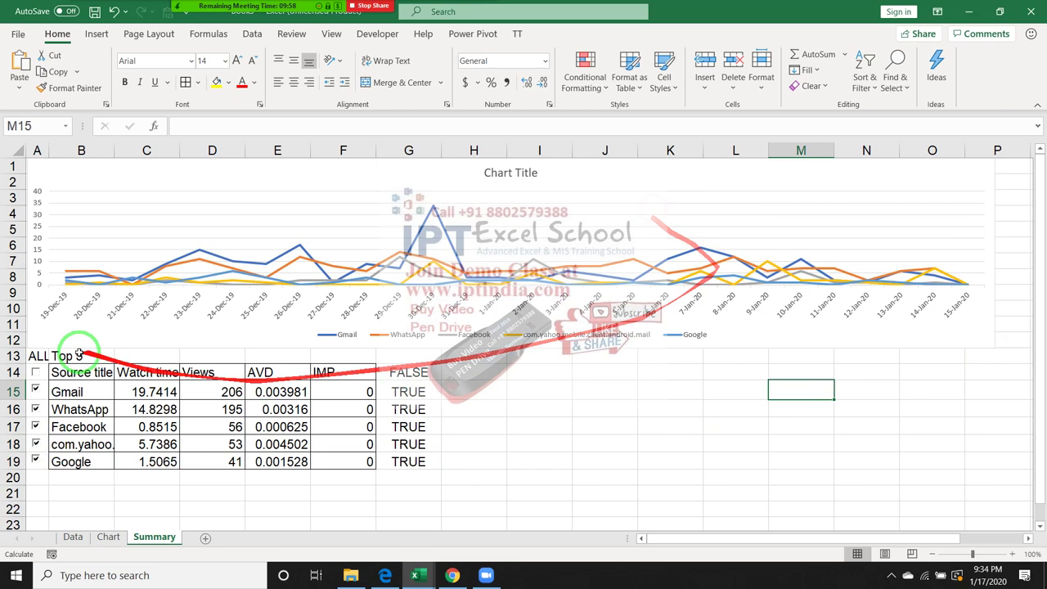
pyautogui.click(35, 393)
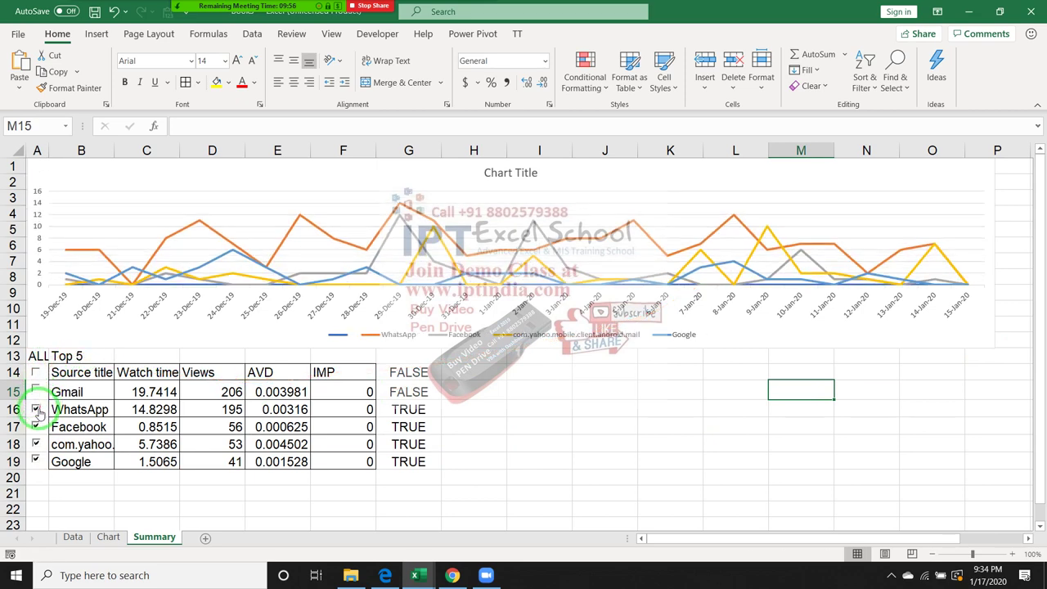
pyautogui.click(35, 409)
pyautogui.click(35, 426)
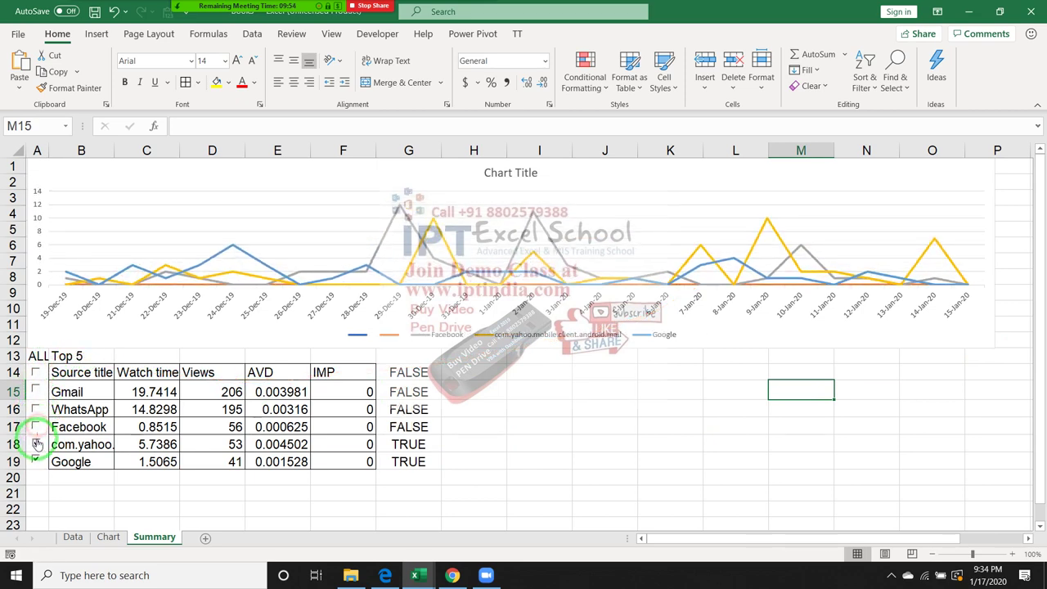
pyautogui.click(35, 444)
pyautogui.click(35, 460)
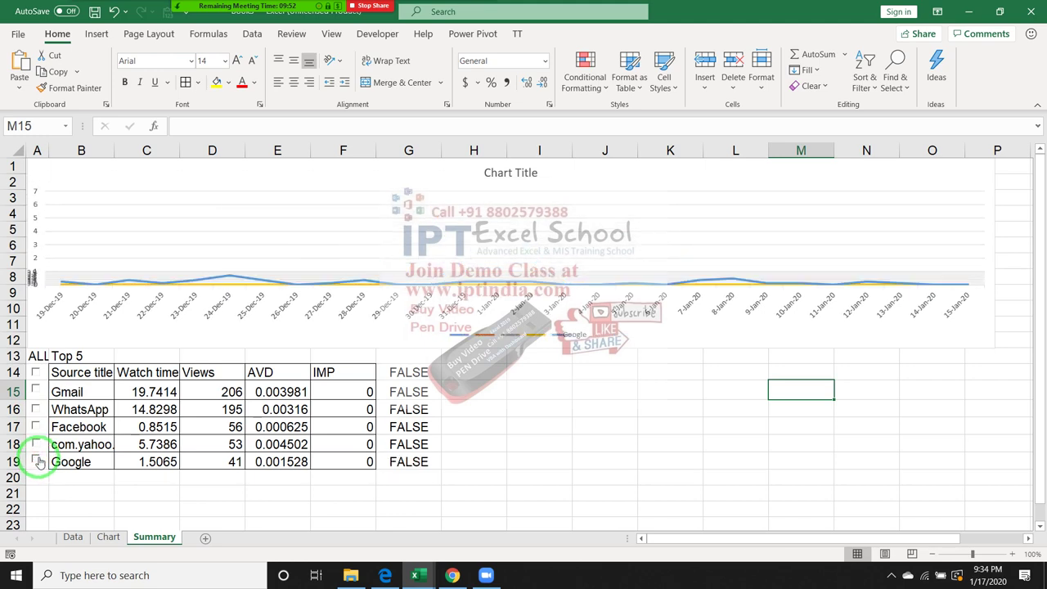
pyautogui.click(36, 392)
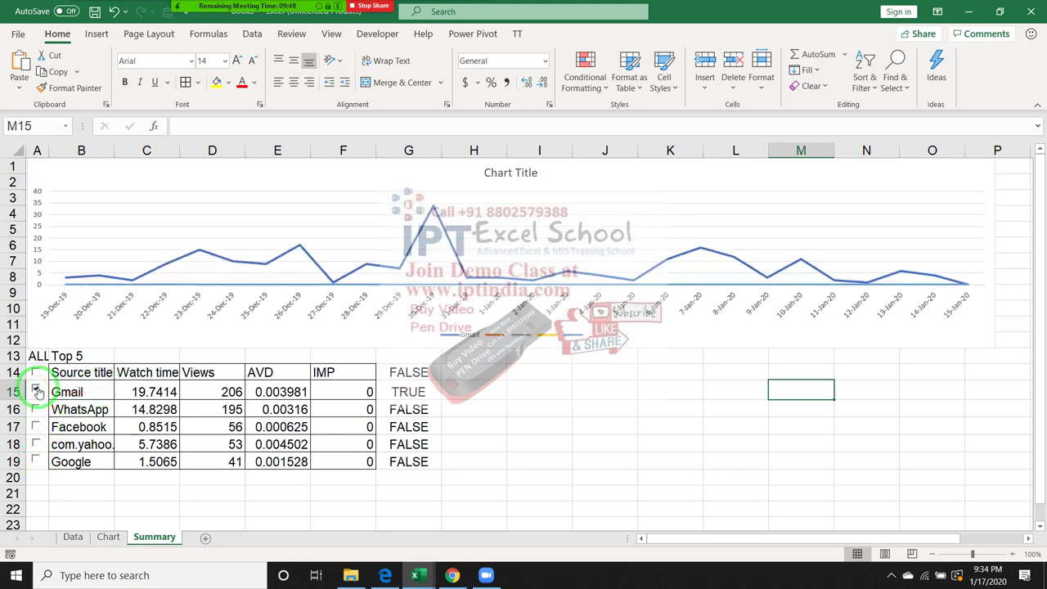
pyautogui.click(35, 409)
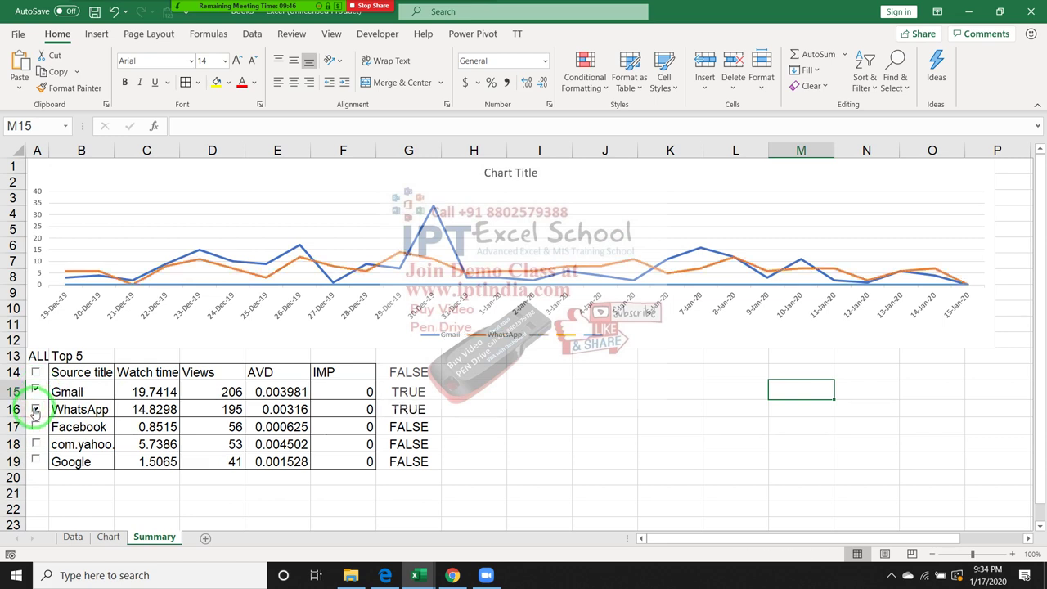
pyautogui.click(37, 427)
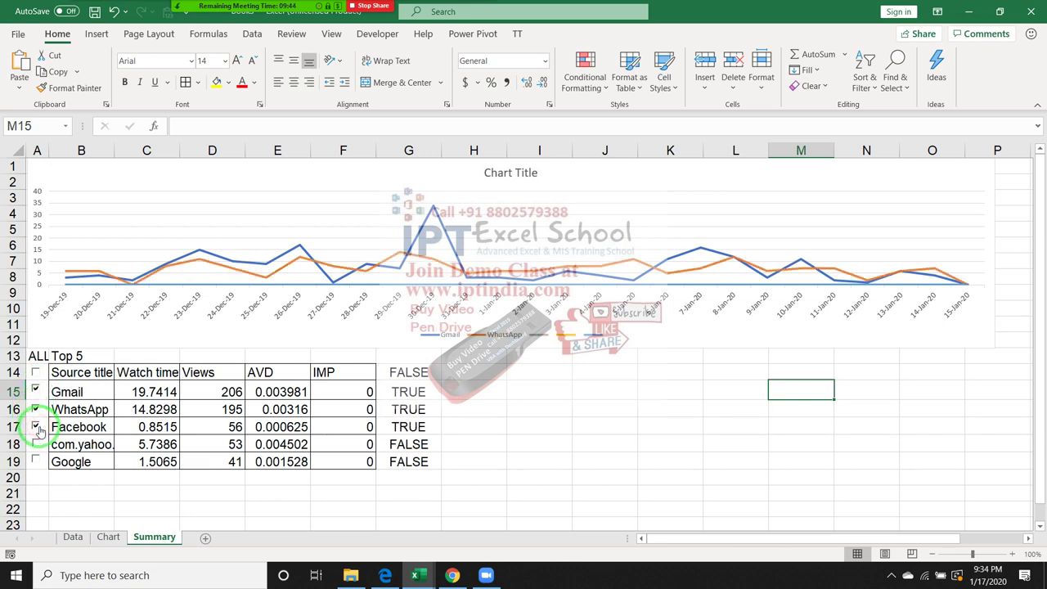
pyautogui.click(36, 427)
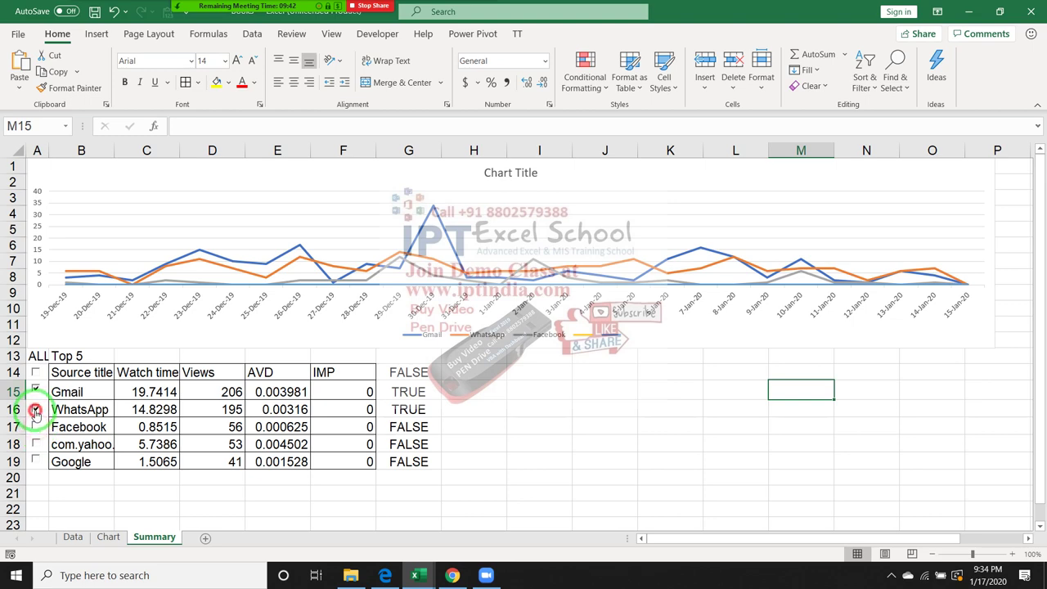
pyautogui.click(36, 409)
pyautogui.click(35, 392)
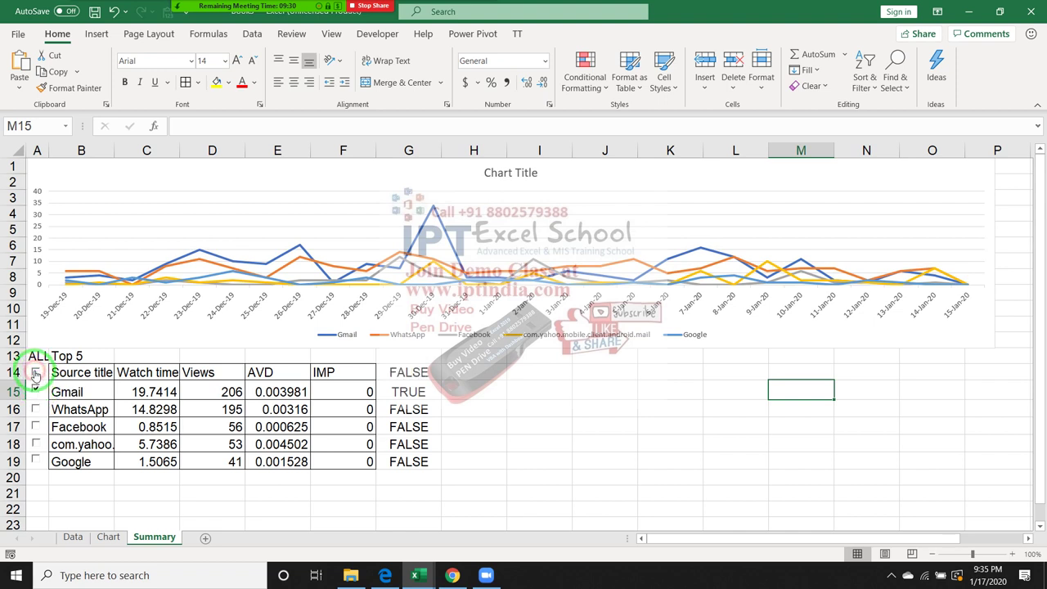
# Toggle the ALL checkbox, then switch individual series on and off, ending with Google, Yahoo mail and Facebook plotted
pyautogui.click(35, 374)
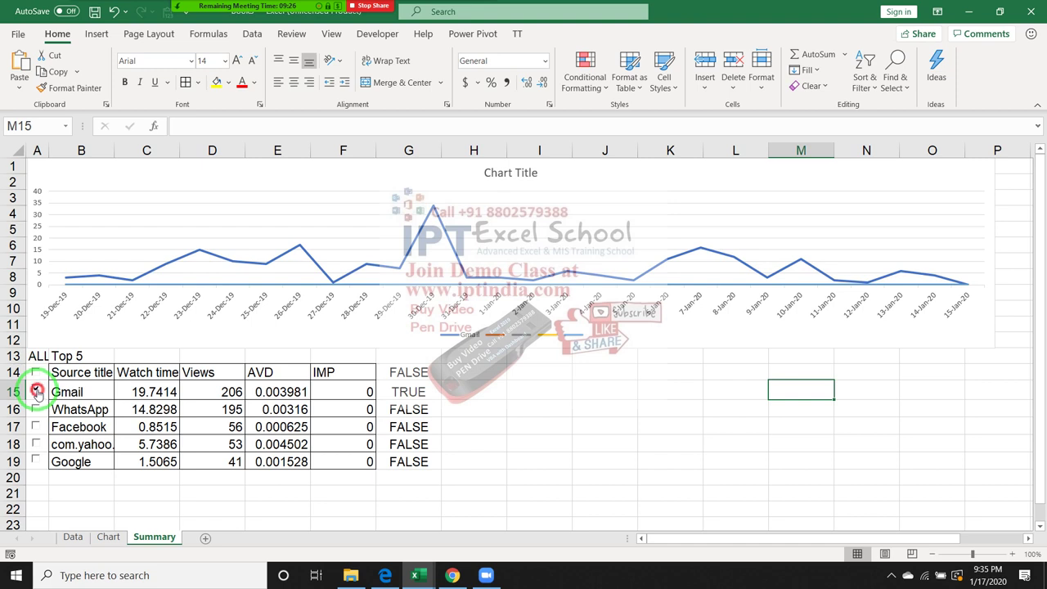
pyautogui.click(36, 392)
pyautogui.click(36, 410)
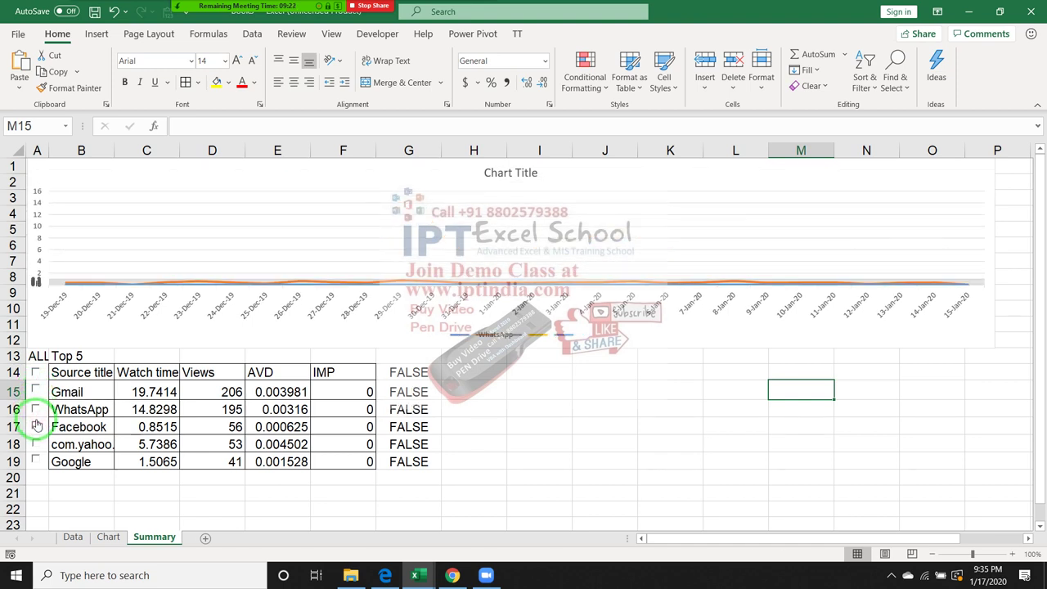
pyautogui.click(36, 427)
pyautogui.click(37, 410)
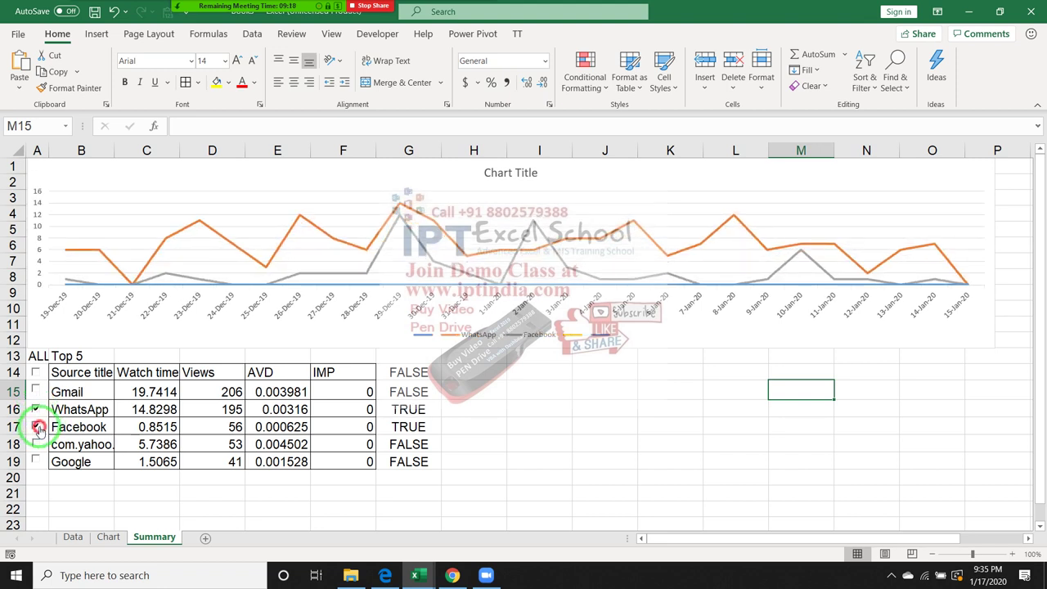
pyautogui.click(35, 427)
pyautogui.click(35, 409)
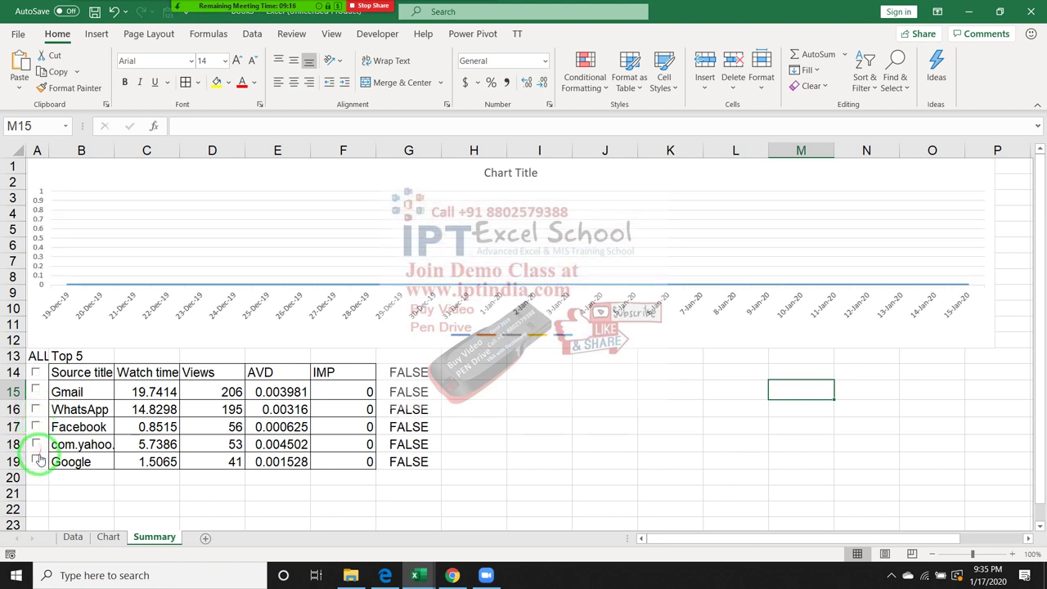
pyautogui.click(35, 458)
pyautogui.click(35, 444)
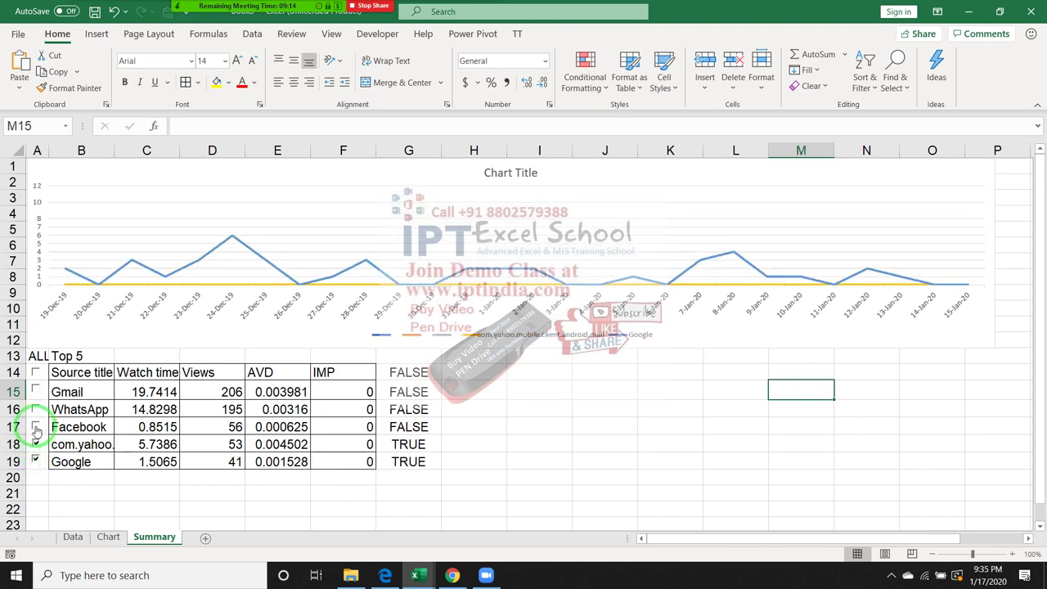
pyautogui.click(35, 427)
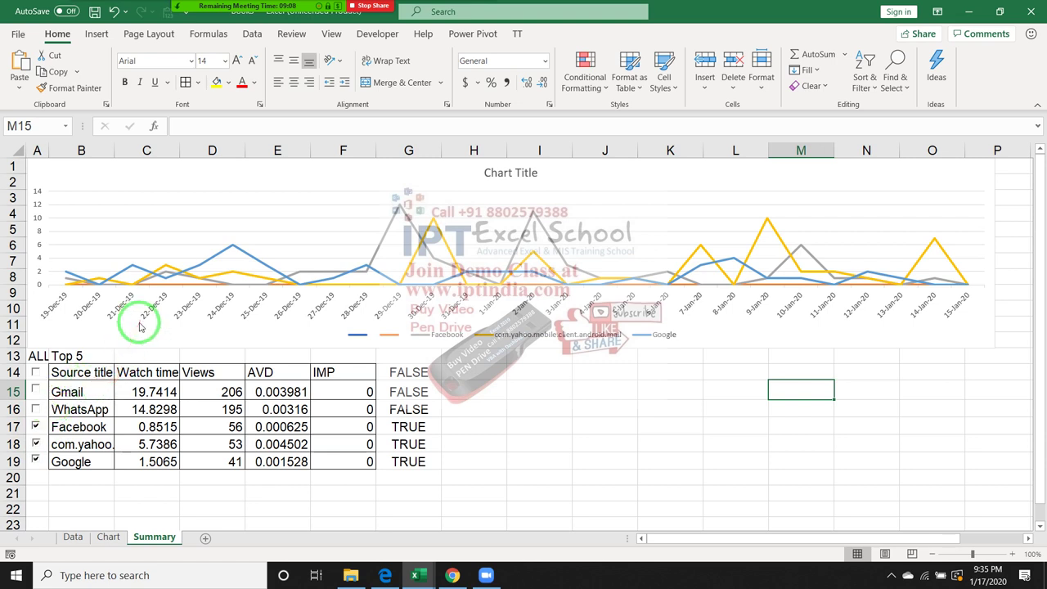
# Clear the Facebook, Yahoo mail and Google checkboxes so no series is plotted
pyautogui.moveTo(141, 330); pyautogui.dragTo(178, 6)
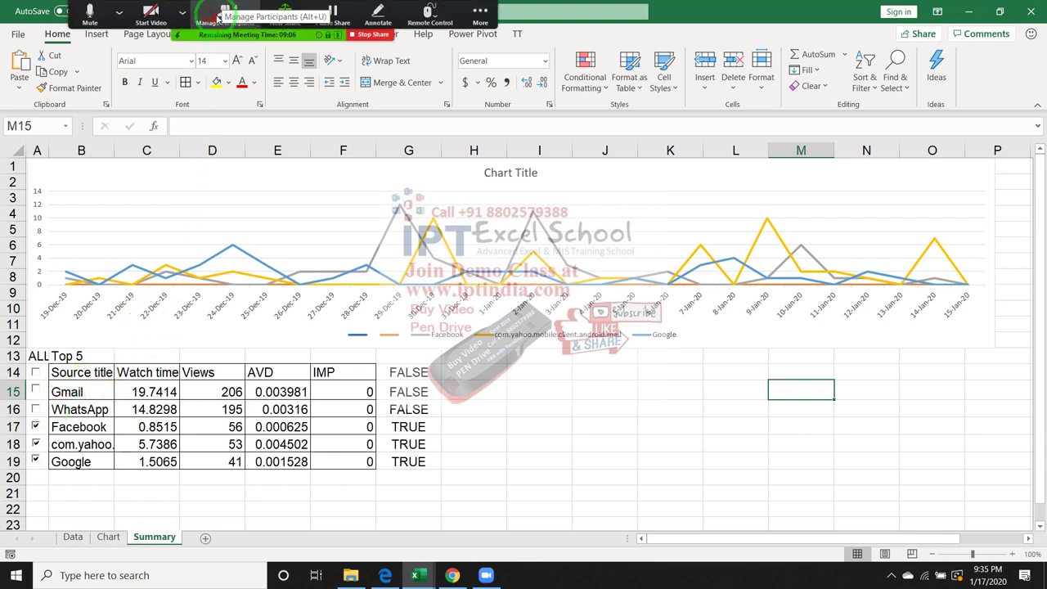
pyautogui.click(219, 16)
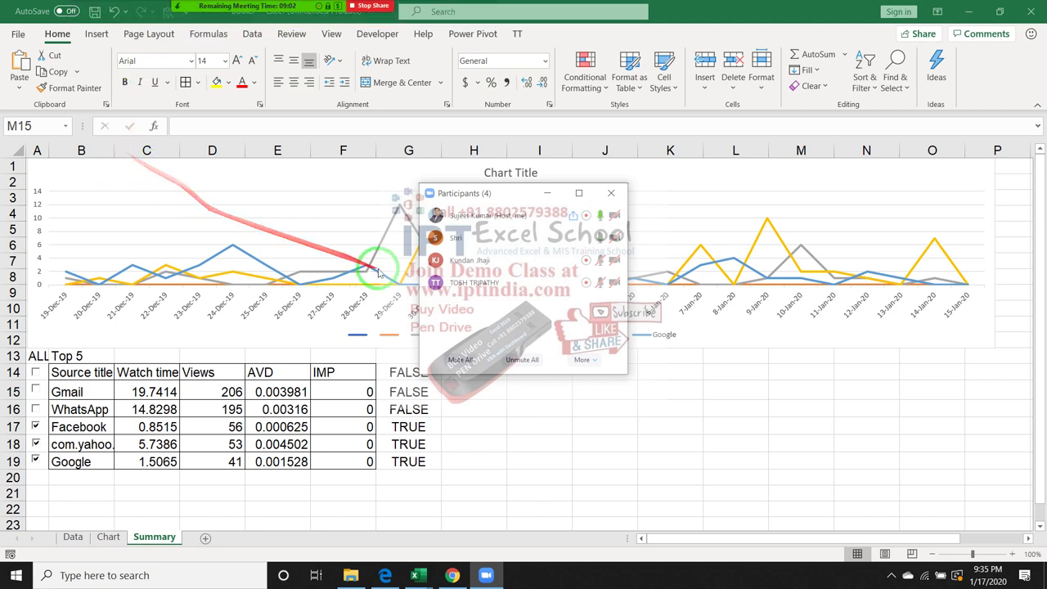
pyautogui.click(610, 193)
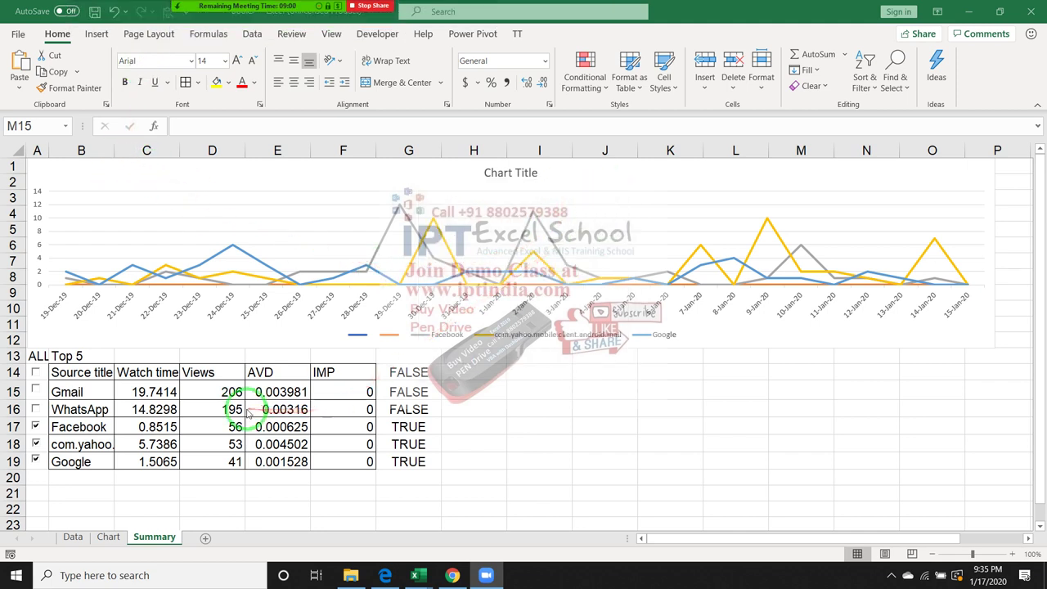
pyautogui.click(36, 427)
pyautogui.click(36, 445)
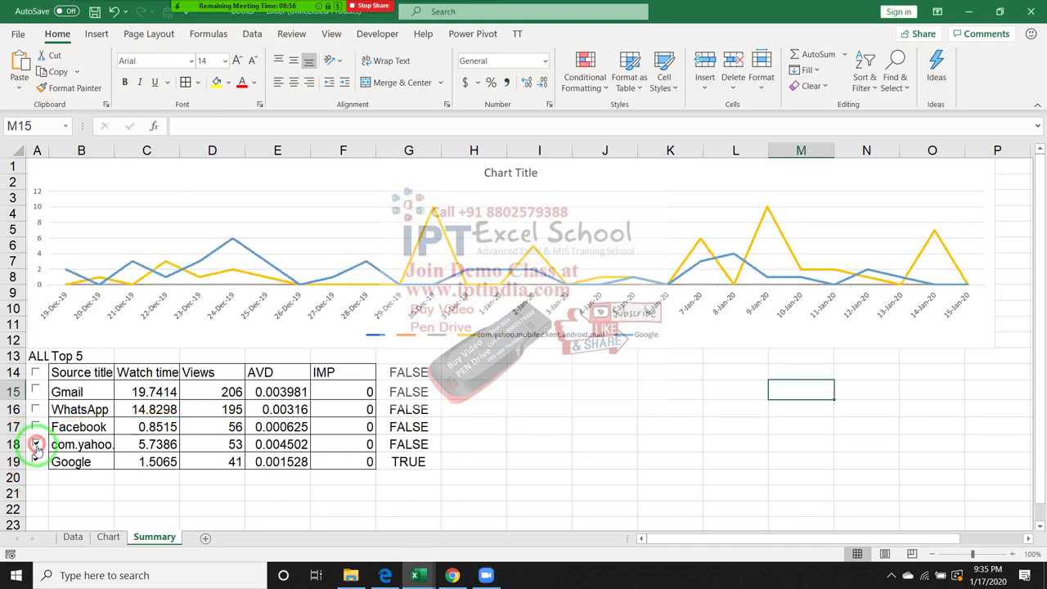
pyautogui.click(36, 461)
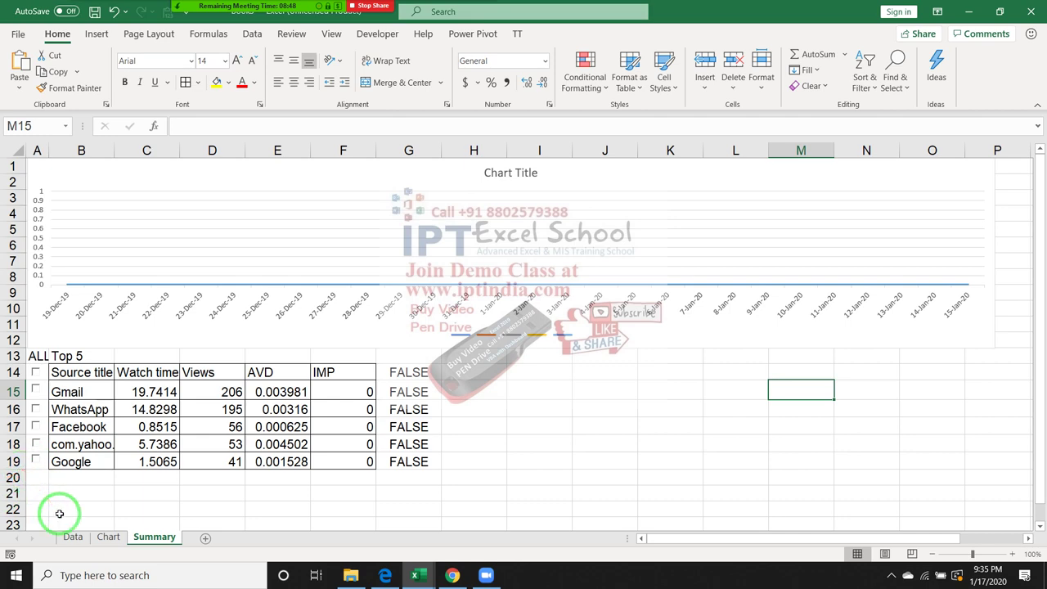
# Look over the Data sheet's top source rows A1:D9, then tick Gmail on Summary to plot its line
pyautogui.click(73, 537)
pyautogui.click(92, 170)
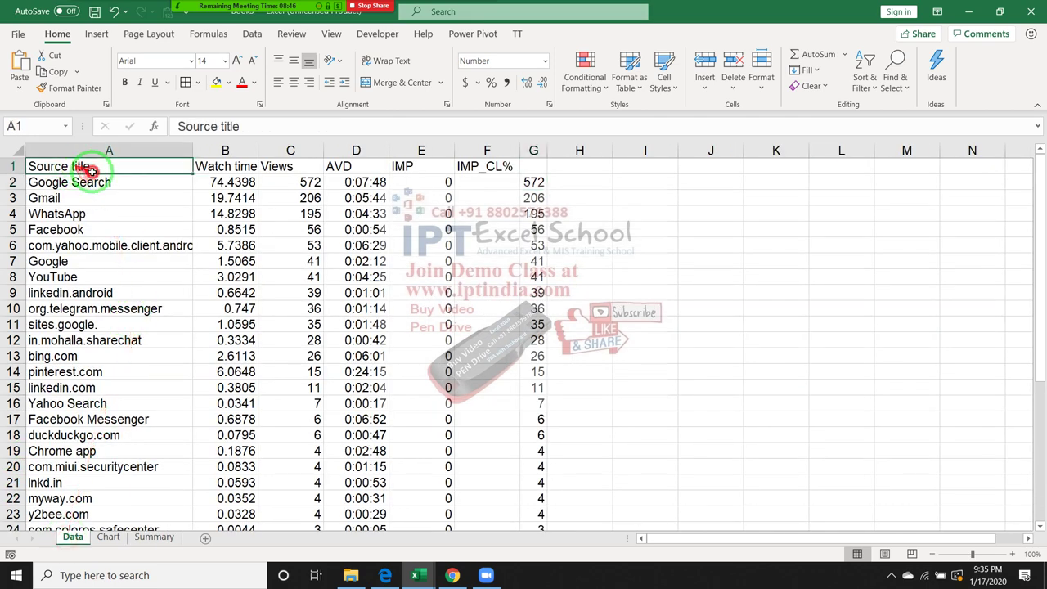
pyautogui.moveTo(92, 170); pyautogui.dragTo(347, 295)
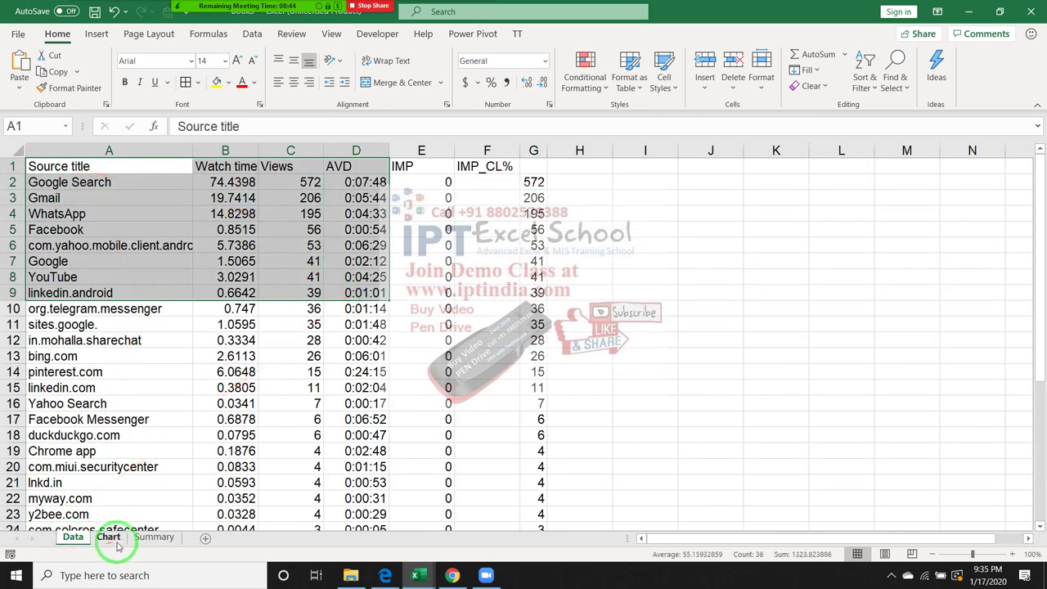
pyautogui.click(152, 538)
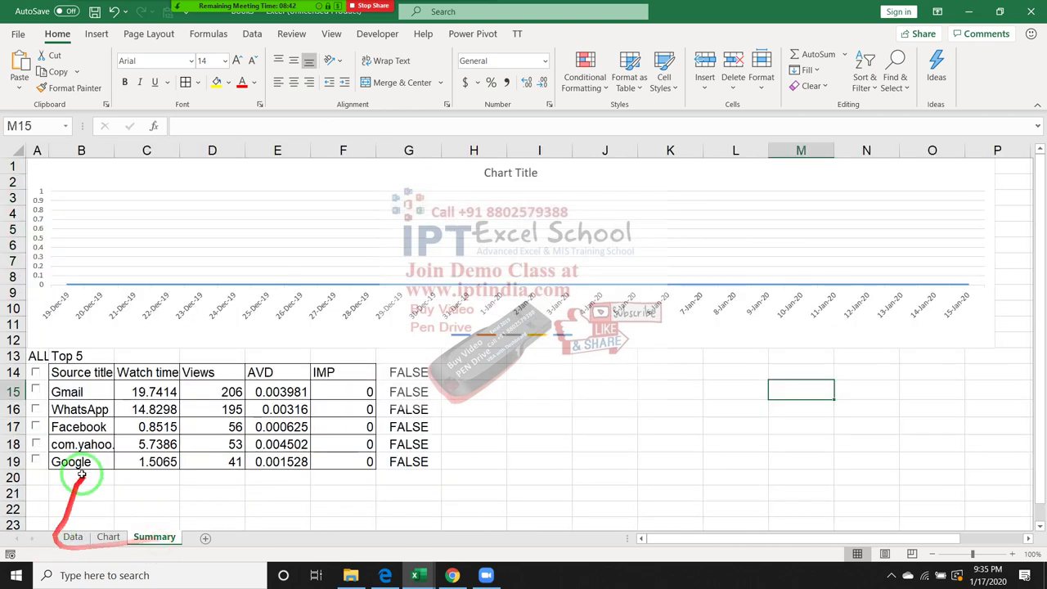
pyautogui.click(36, 391)
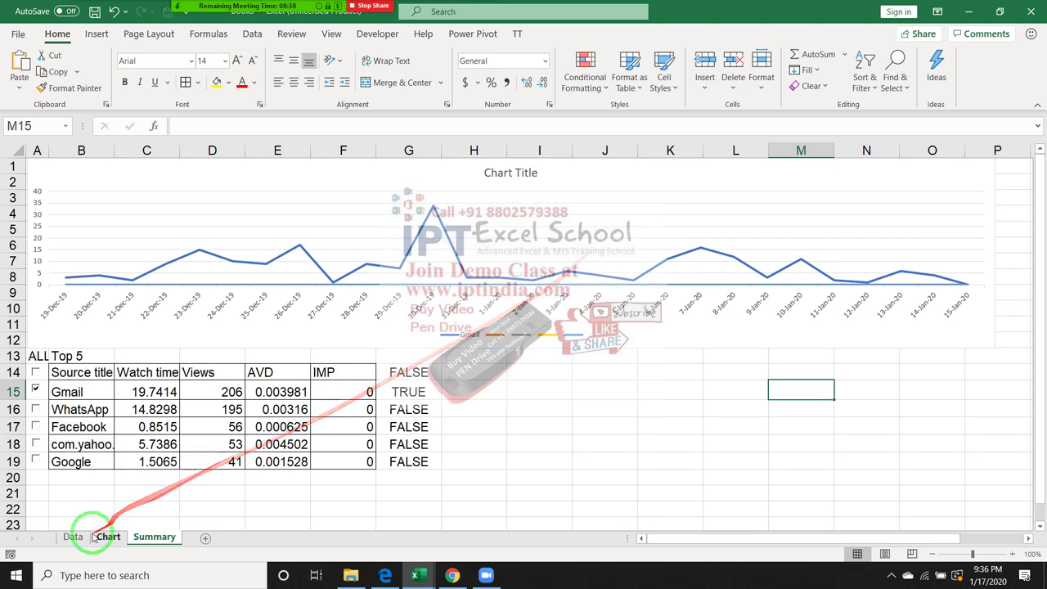
# Review the dates and source titles in B2:C15 on the Chart sheet
pyautogui.click(108, 537)
pyautogui.scroll(6, 135, 185)
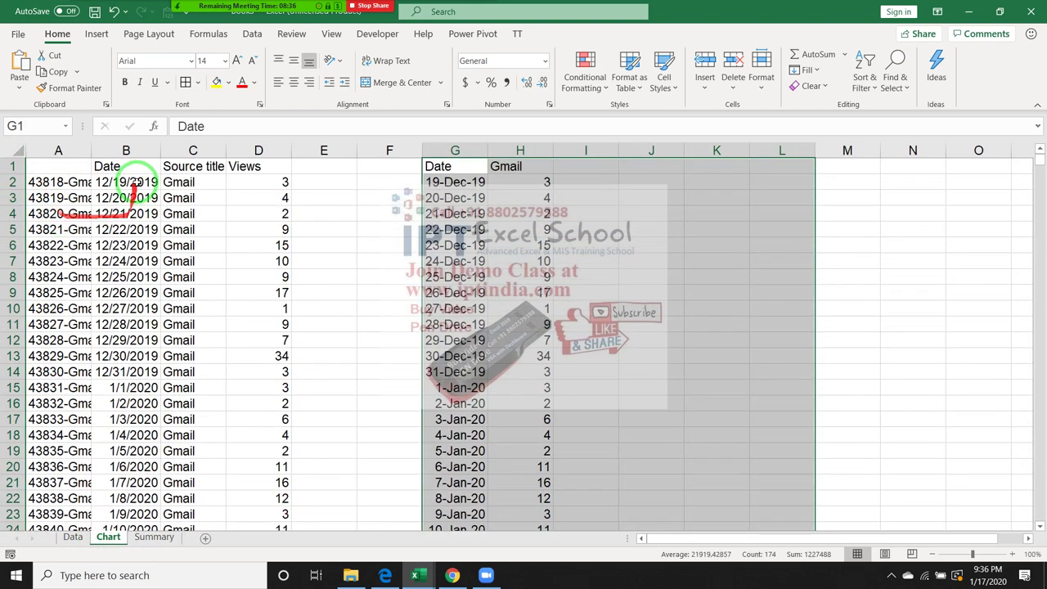
pyautogui.moveTo(135, 184); pyautogui.dragTo(221, 388)
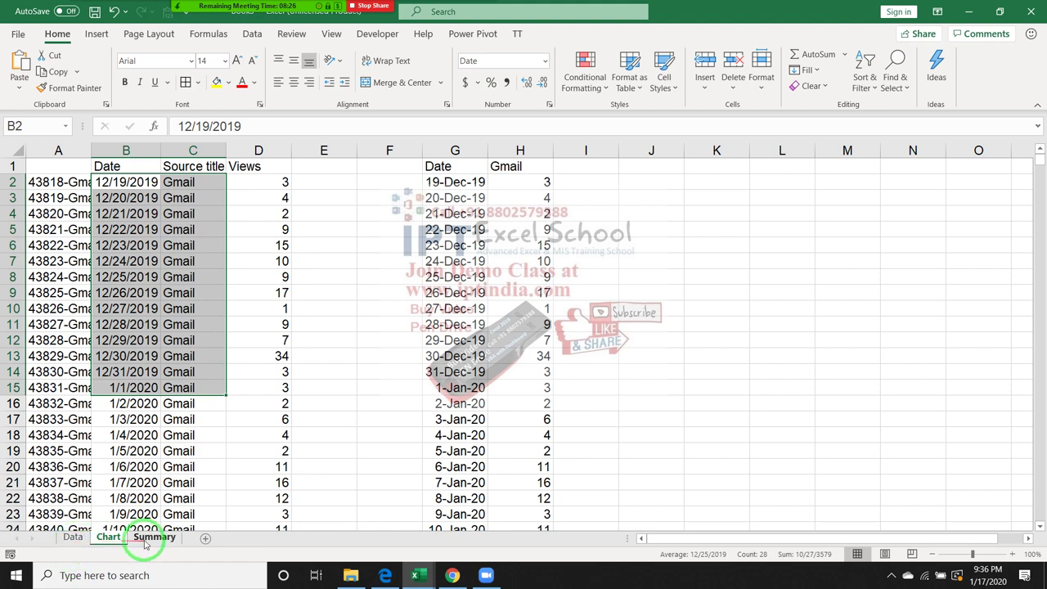
pyautogui.click(74, 537)
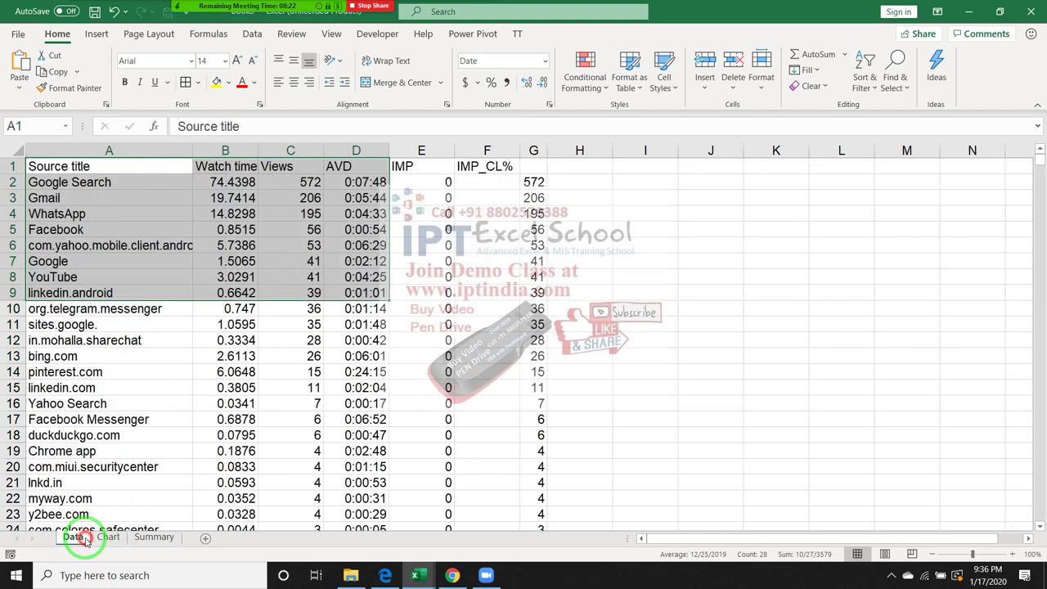
pyautogui.click(107, 229)
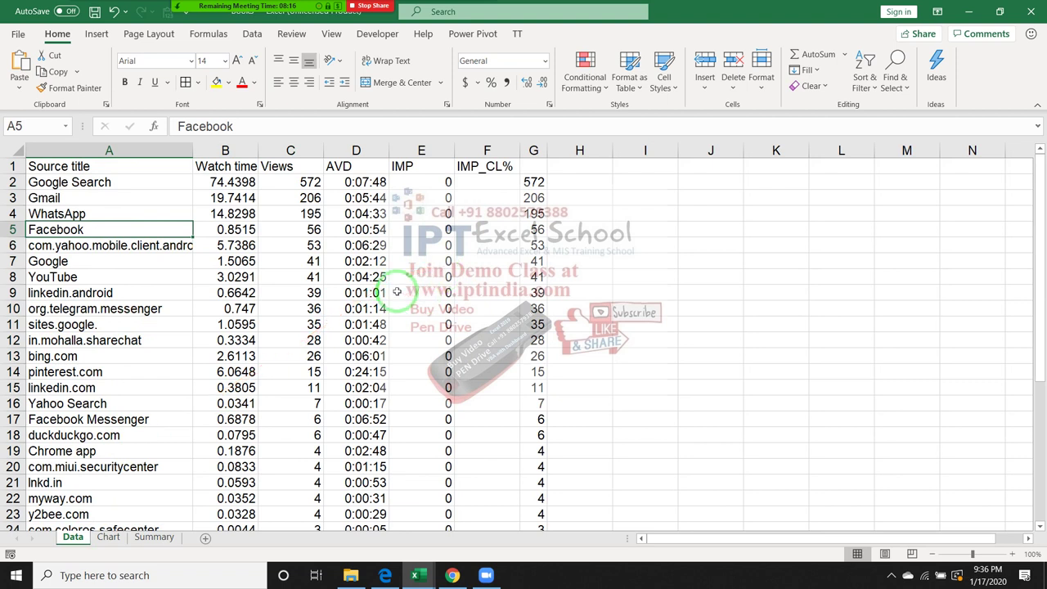
pyautogui.click(237, 261)
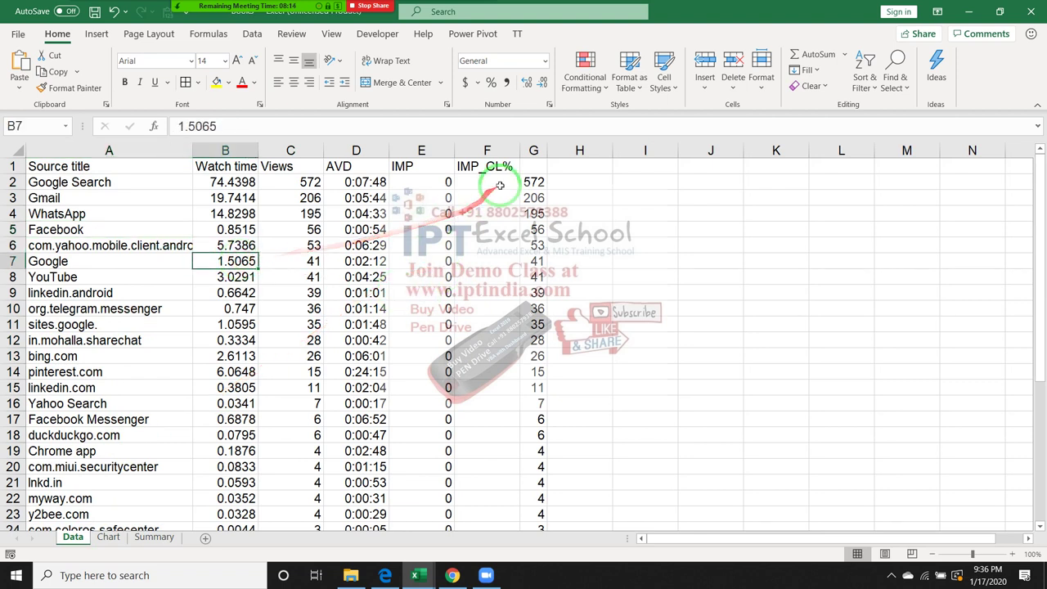
pyautogui.click(533, 183)
pyautogui.click(318, 126)
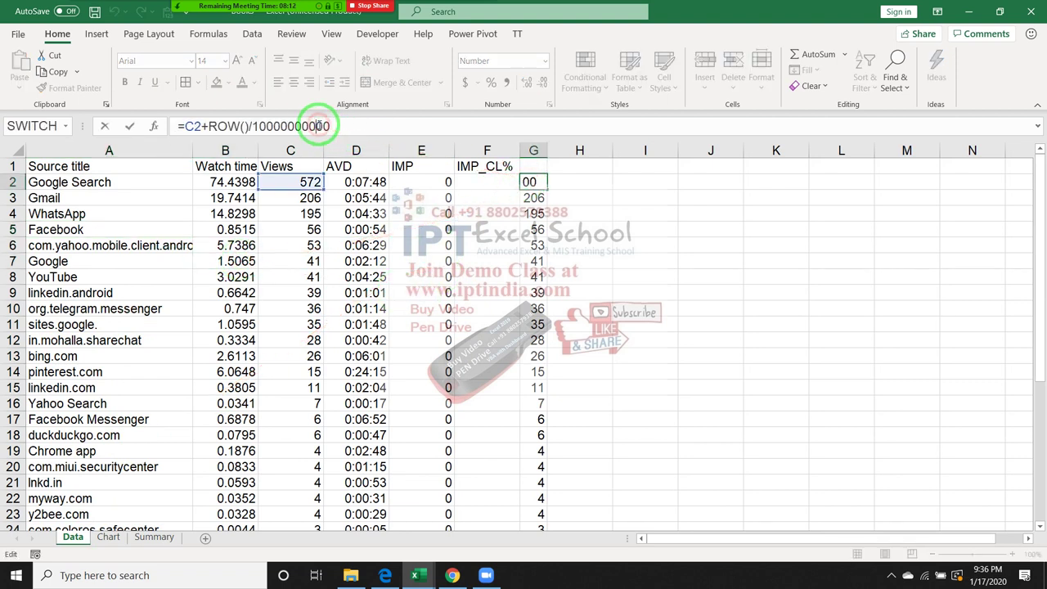
pyautogui.press('Escape')
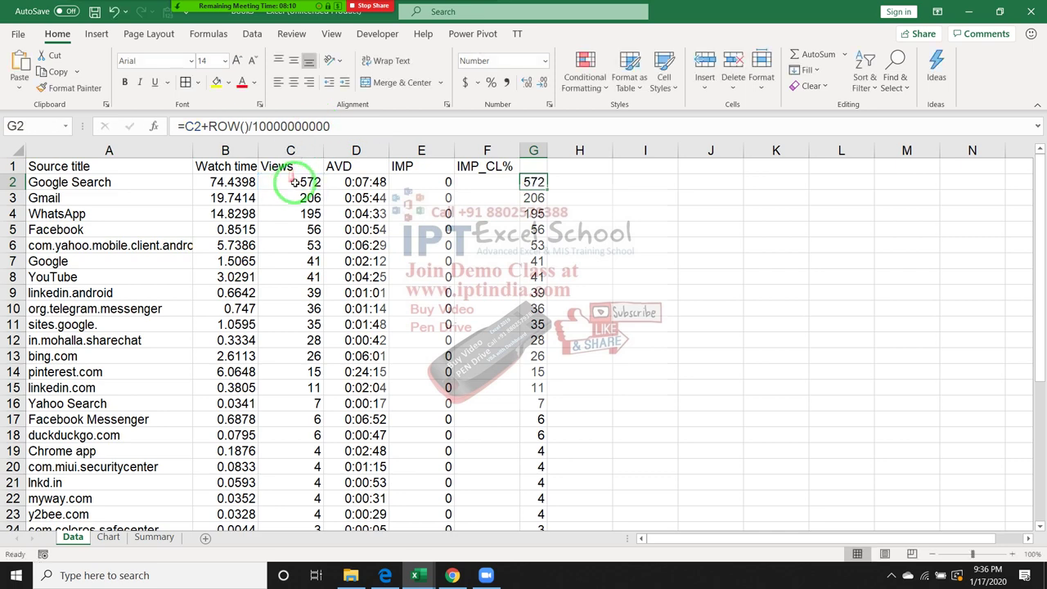
pyautogui.moveTo(291, 182); pyautogui.dragTo(292, 482)
pyautogui.scroll(-5, 292, 475)
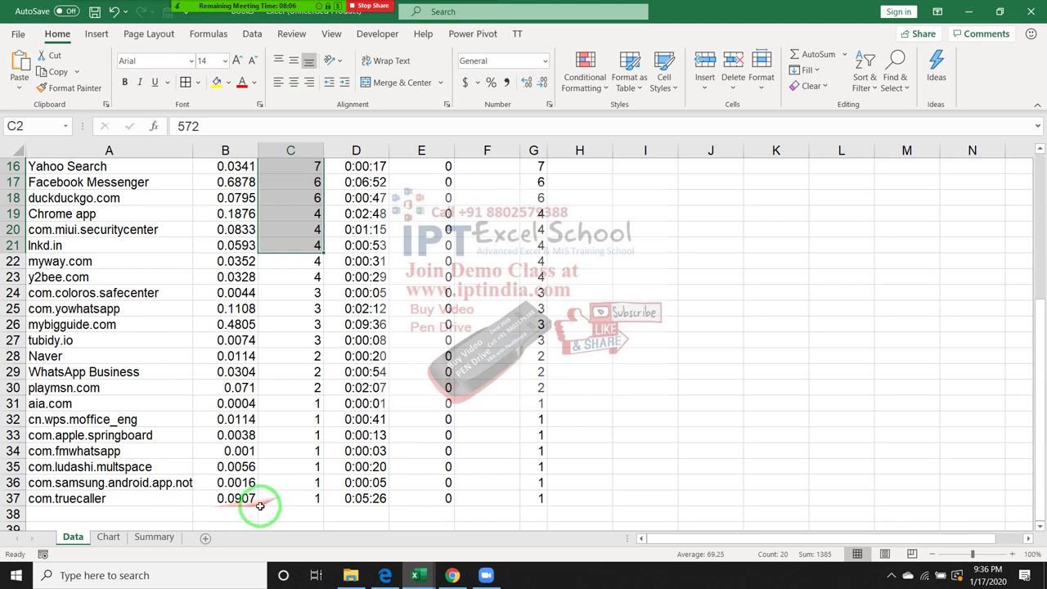
# Change com.truecaller's Views in C37 to 963 and view the recalculated Top 5 on Summary
pyautogui.click(267, 500)
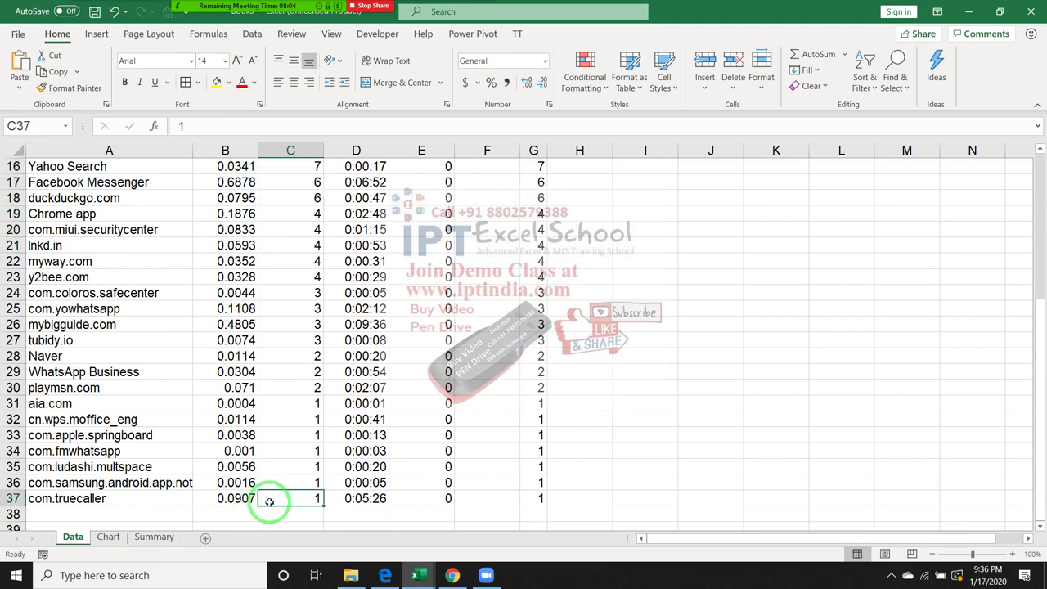
pyautogui.write('963')
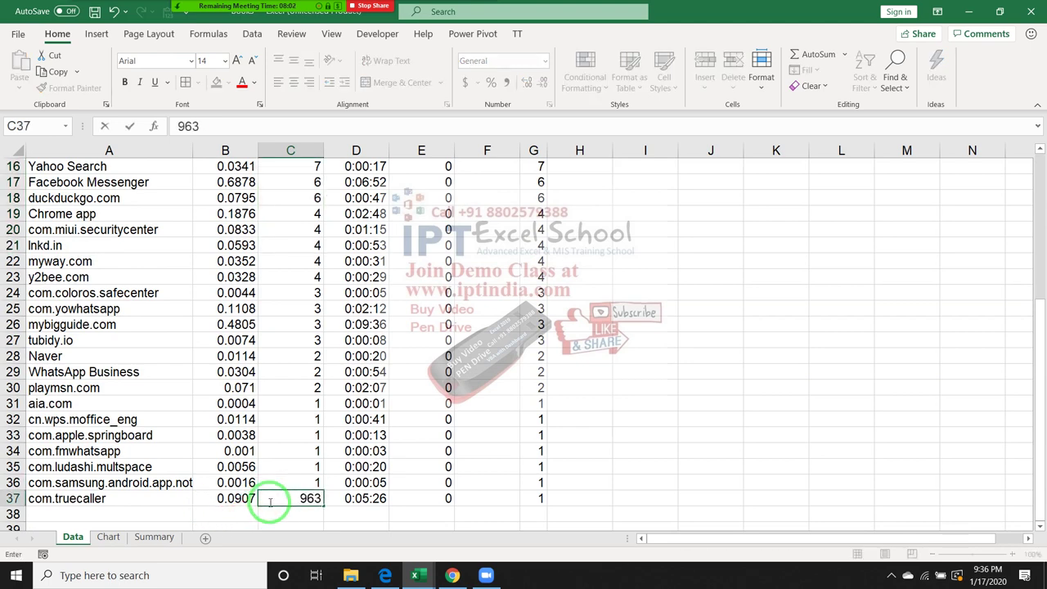
pyautogui.press('Return')
pyautogui.scroll(4, 288, 494)
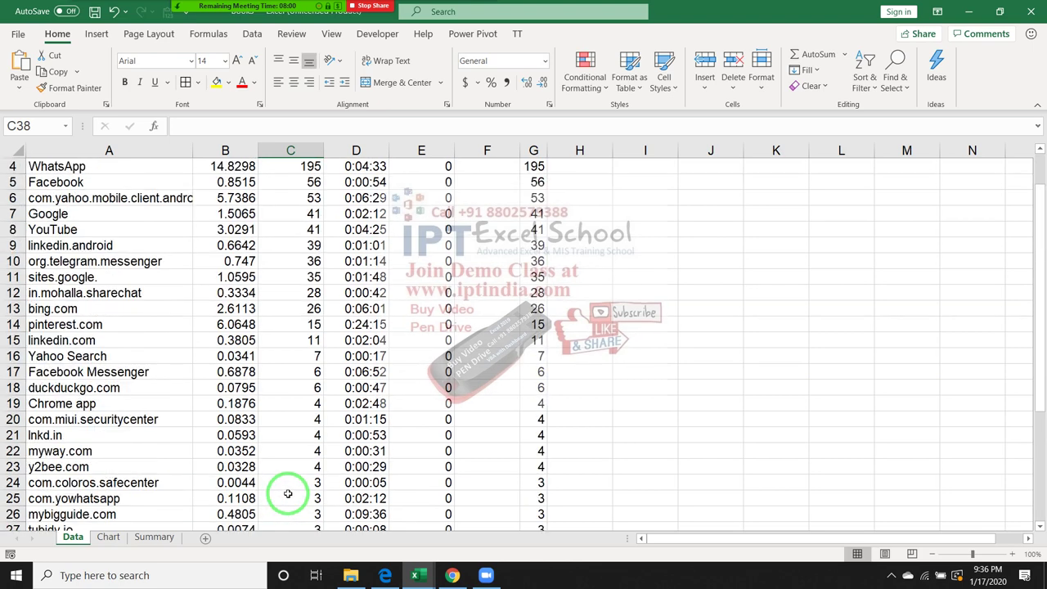
pyautogui.click(155, 538)
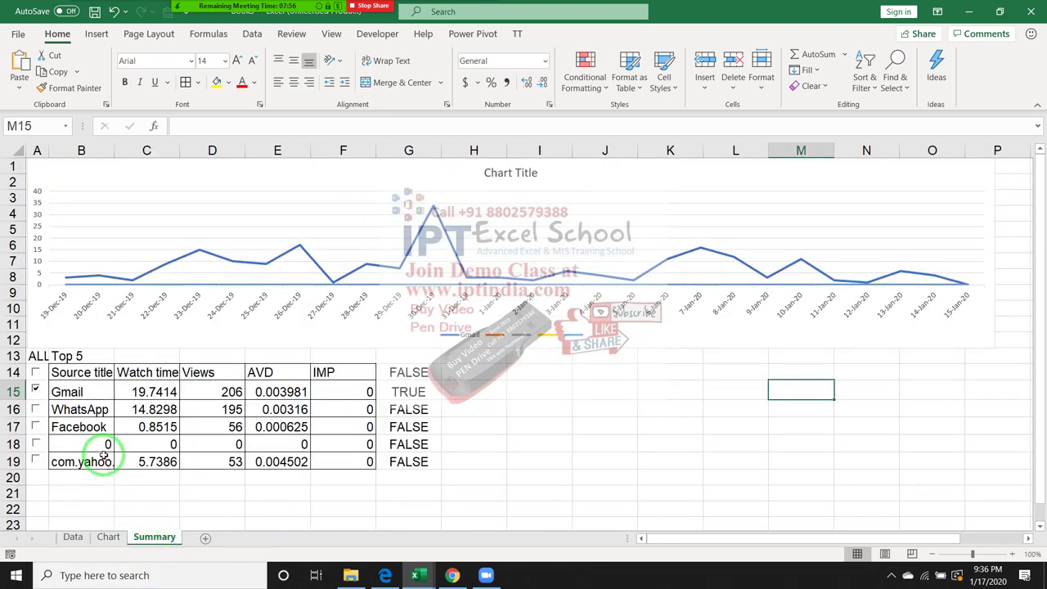
pyautogui.click(69, 407)
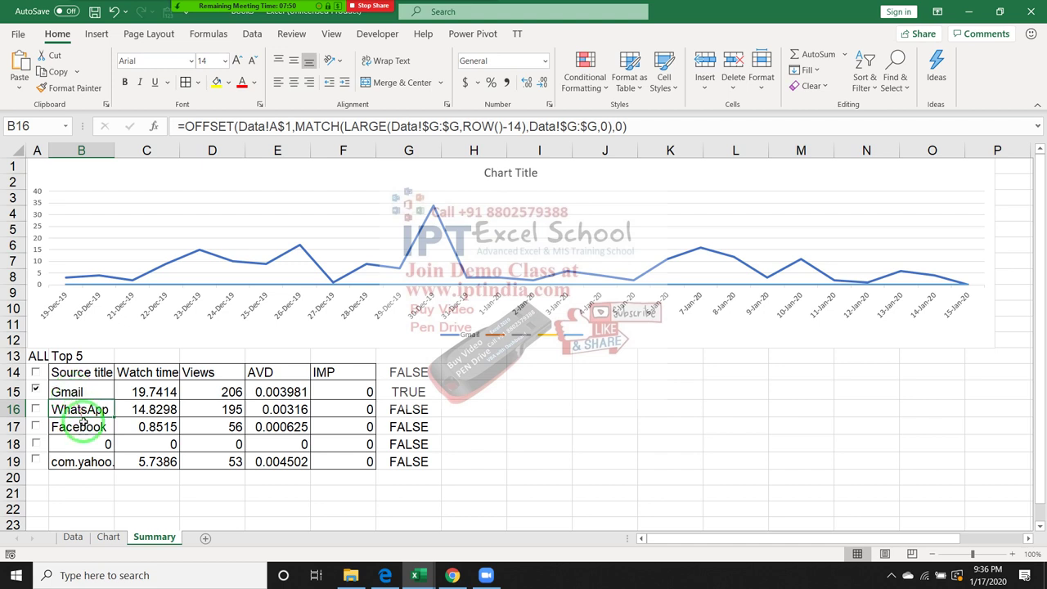
pyautogui.click(85, 442)
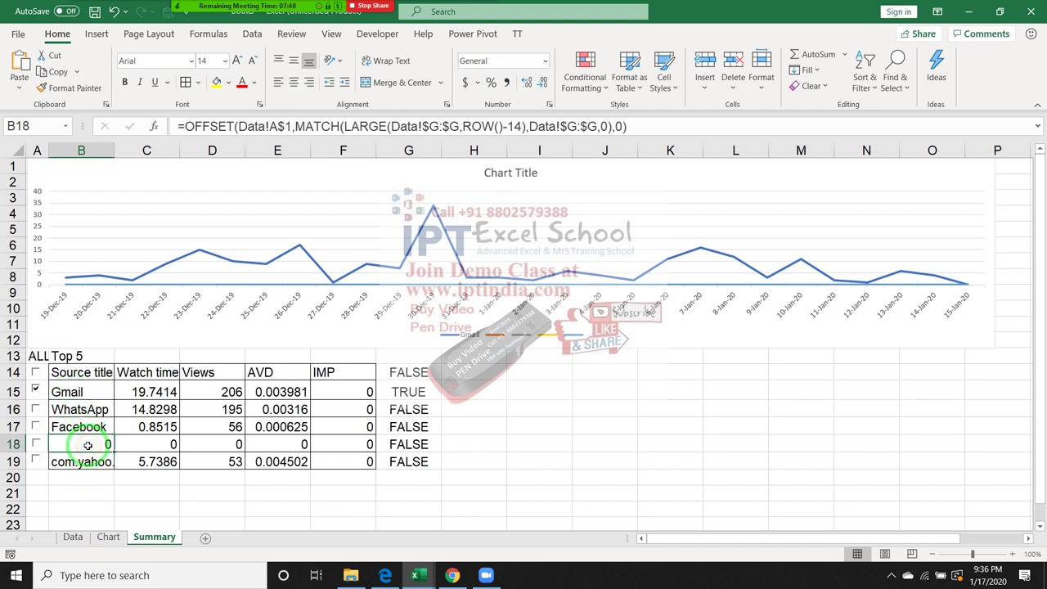
pyautogui.click(108, 537)
pyautogui.scroll(-3, 155, 521)
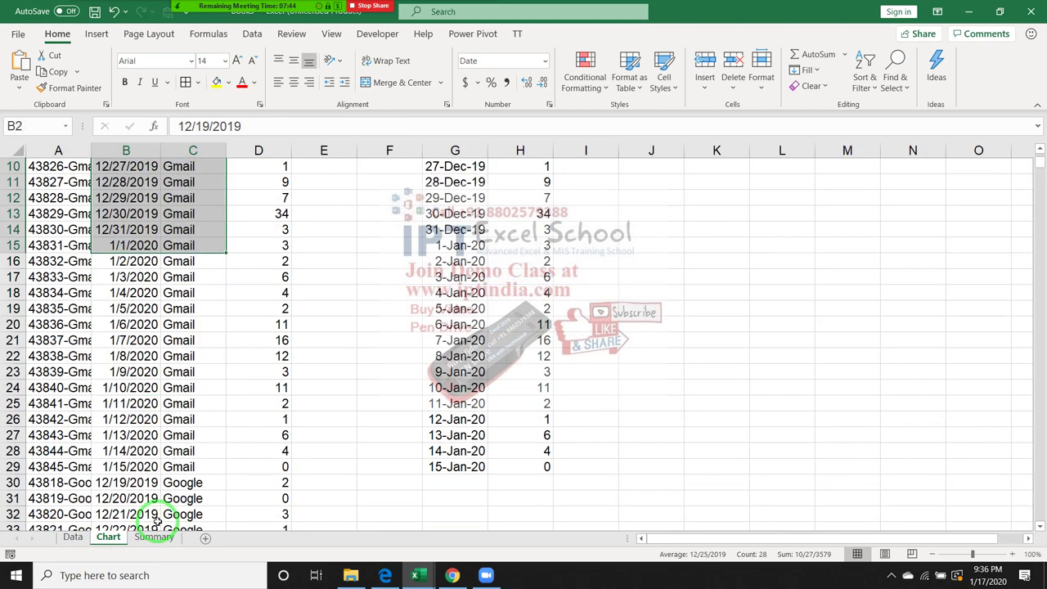
pyautogui.scroll(-3, 156, 520)
pyautogui.scroll(4, 155, 520)
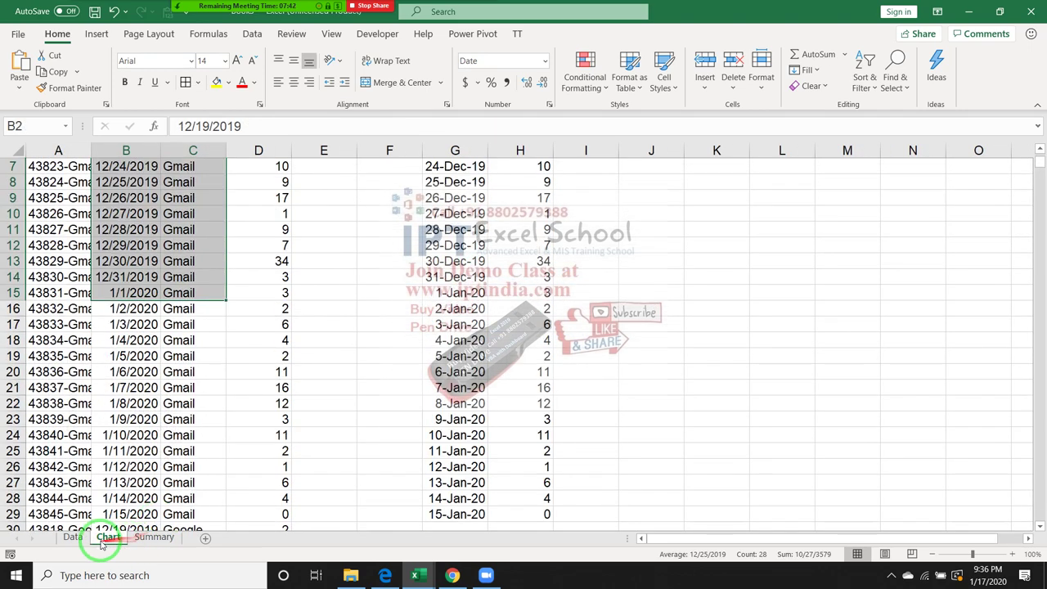
pyautogui.click(72, 536)
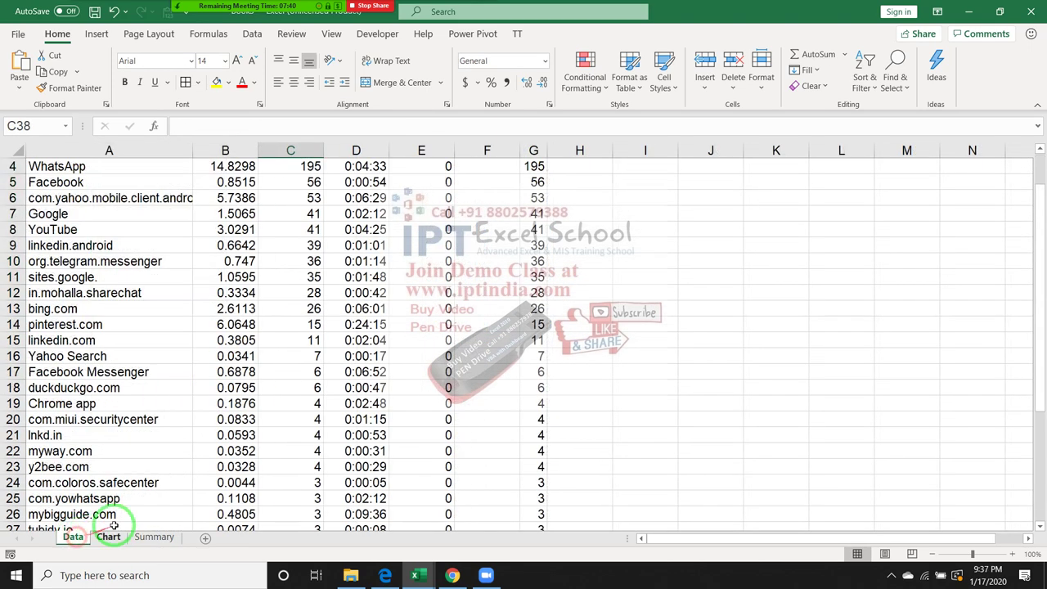
pyautogui.scroll(1, 143, 512)
pyautogui.scroll(-5, 142, 512)
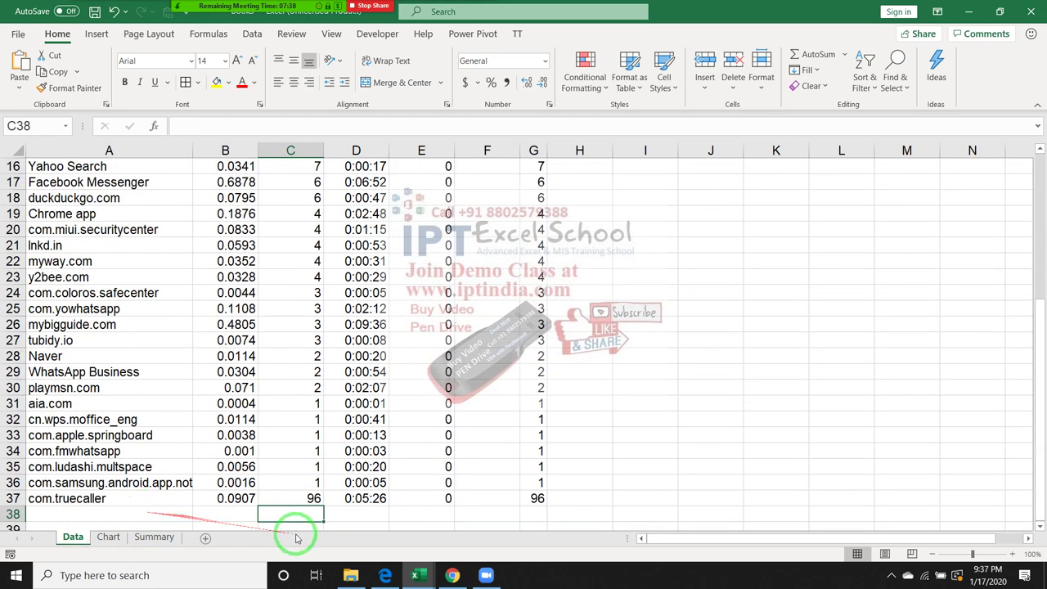
pyautogui.click(531, 496)
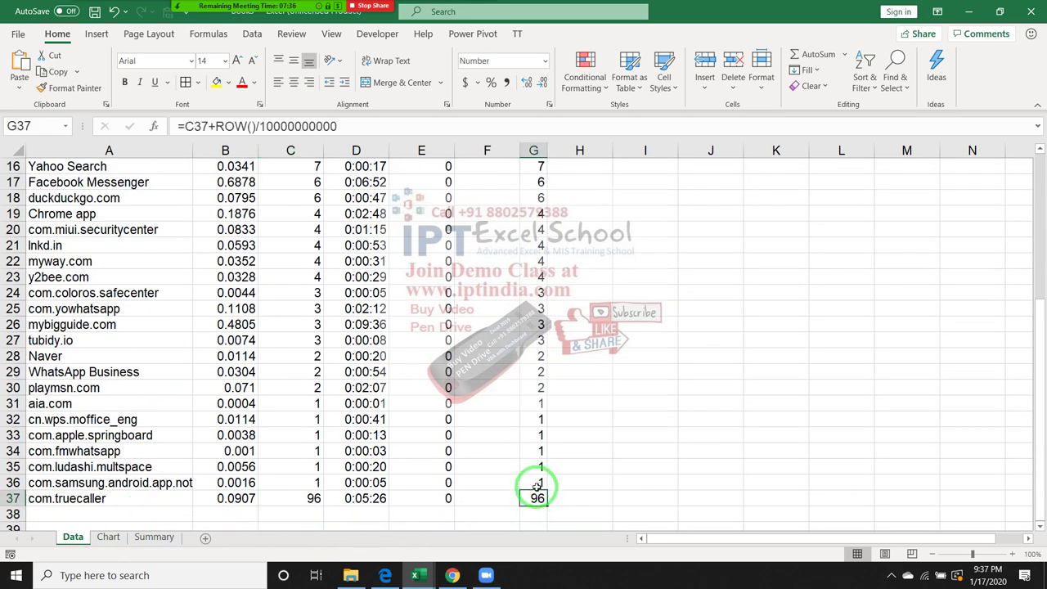
pyautogui.click(536, 485)
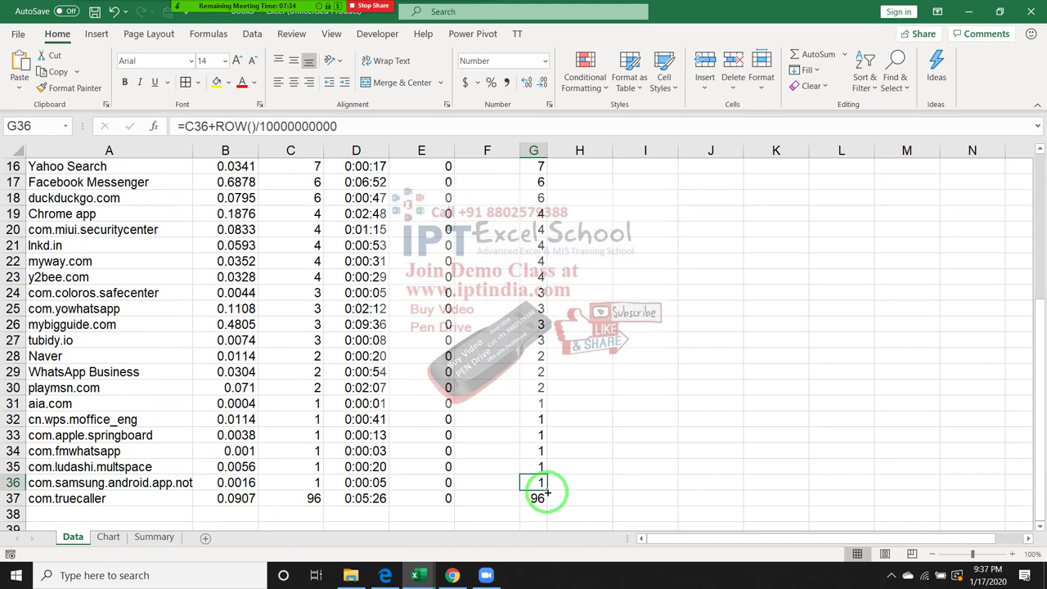
pyautogui.click(540, 497)
pyautogui.scroll(3, 549, 484)
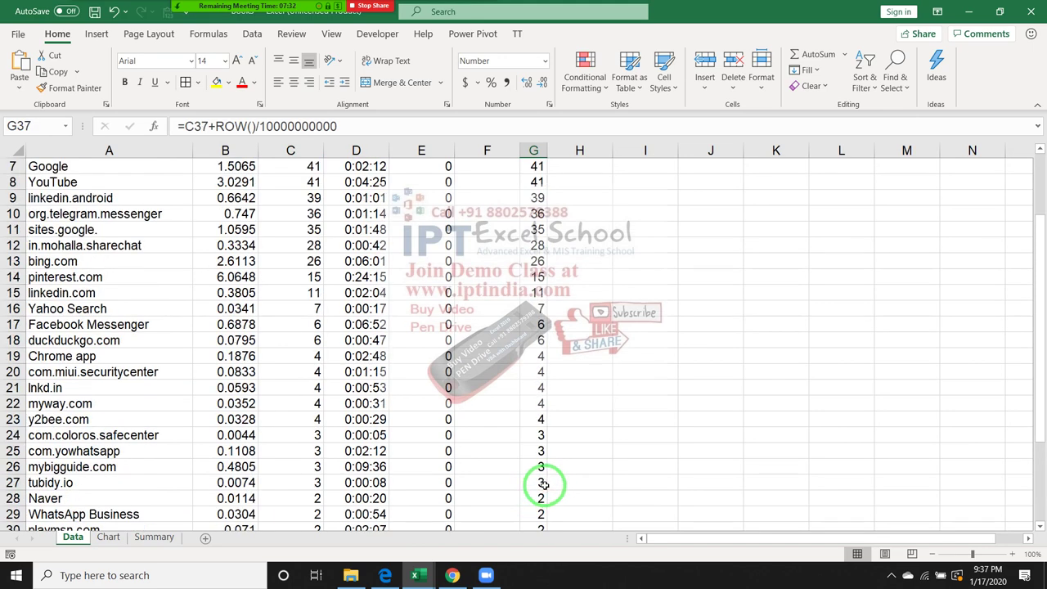
pyautogui.scroll(2, 549, 484)
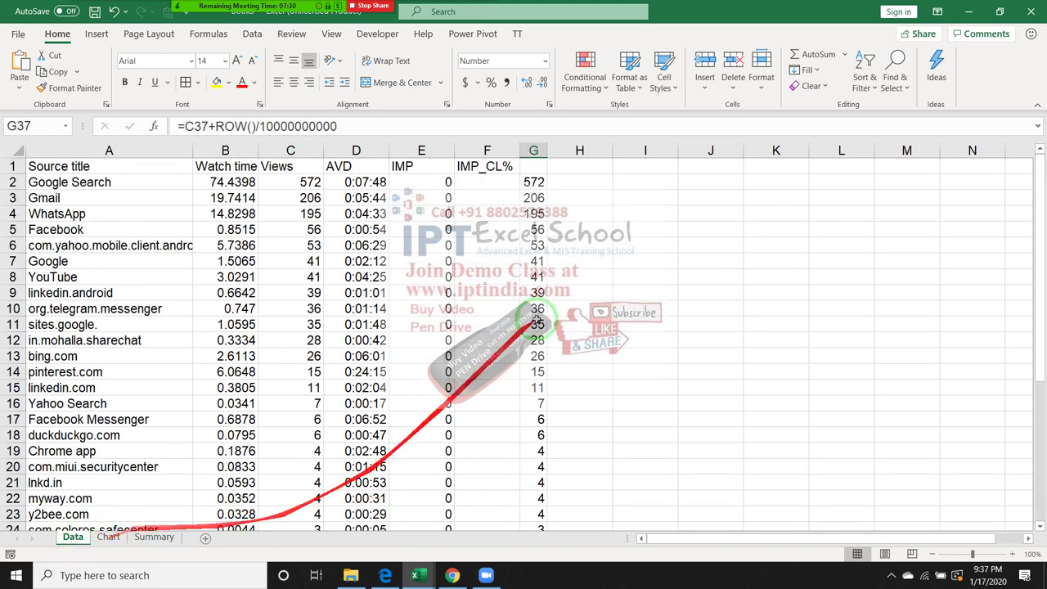
pyautogui.click(108, 537)
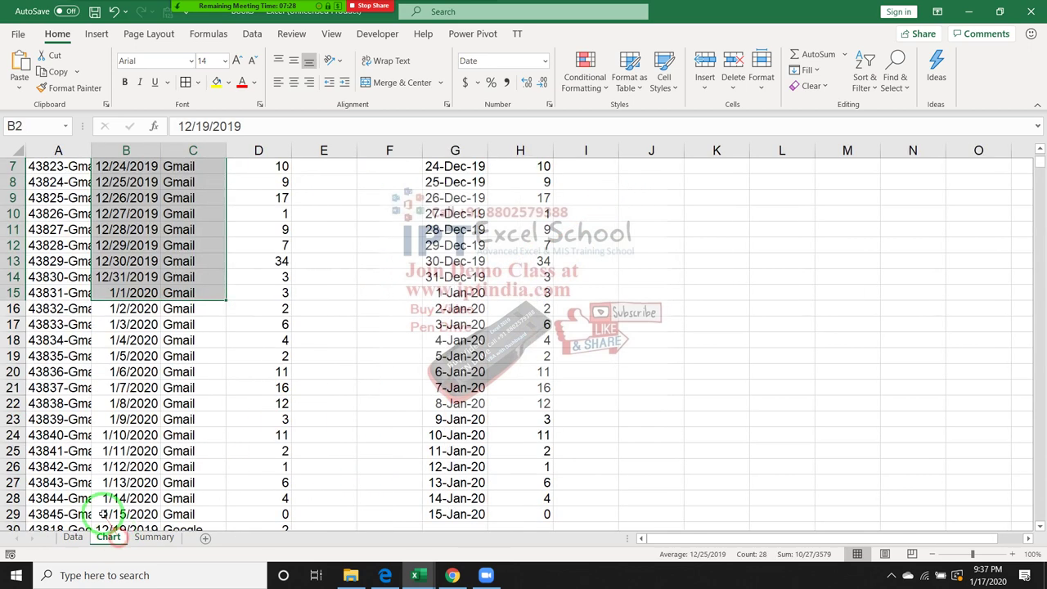
pyautogui.click(147, 537)
pyautogui.click(78, 445)
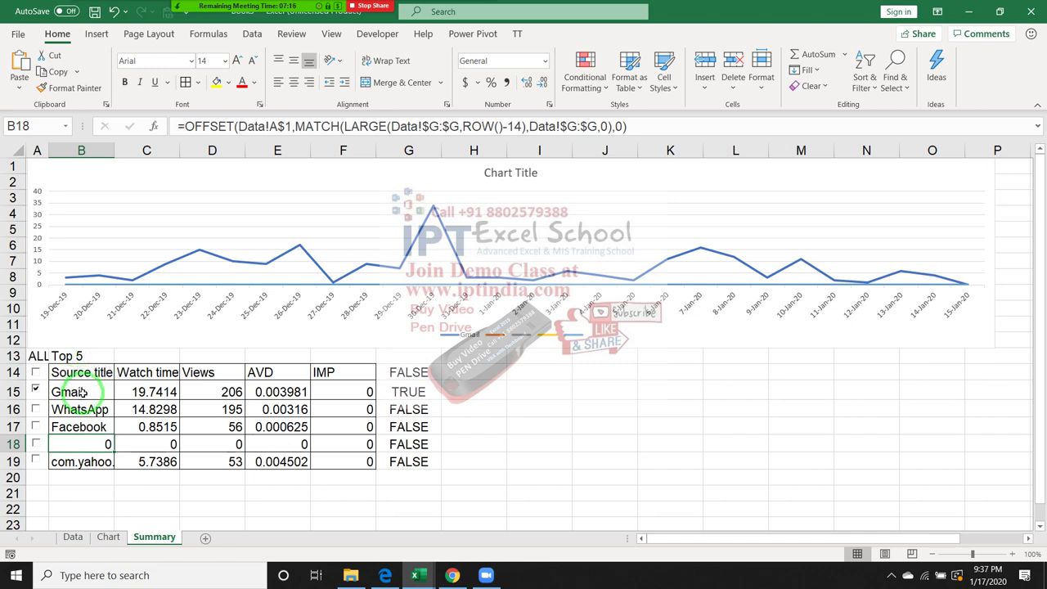
# Review the Chart and Data sheets, noting Google Search ranks first, then select Gmail's cell B15
pyautogui.click(109, 539)
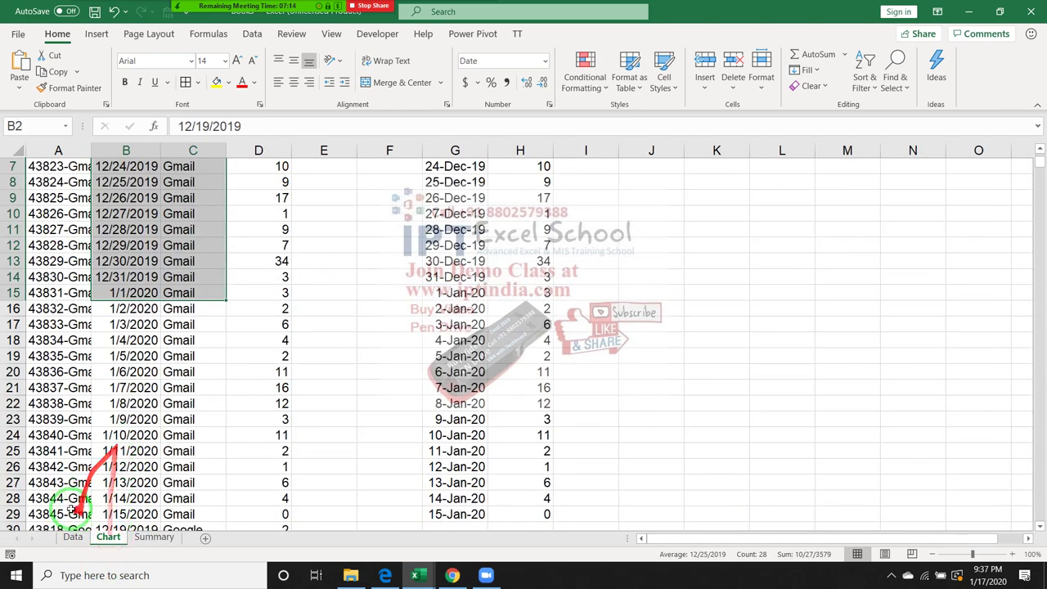
pyautogui.click(72, 538)
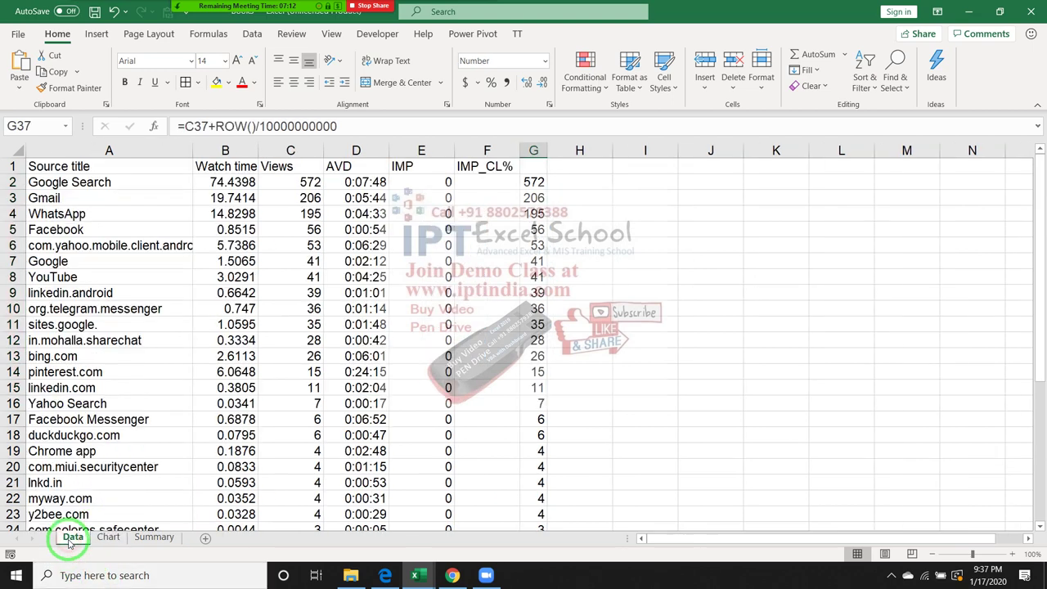
pyautogui.click(96, 183)
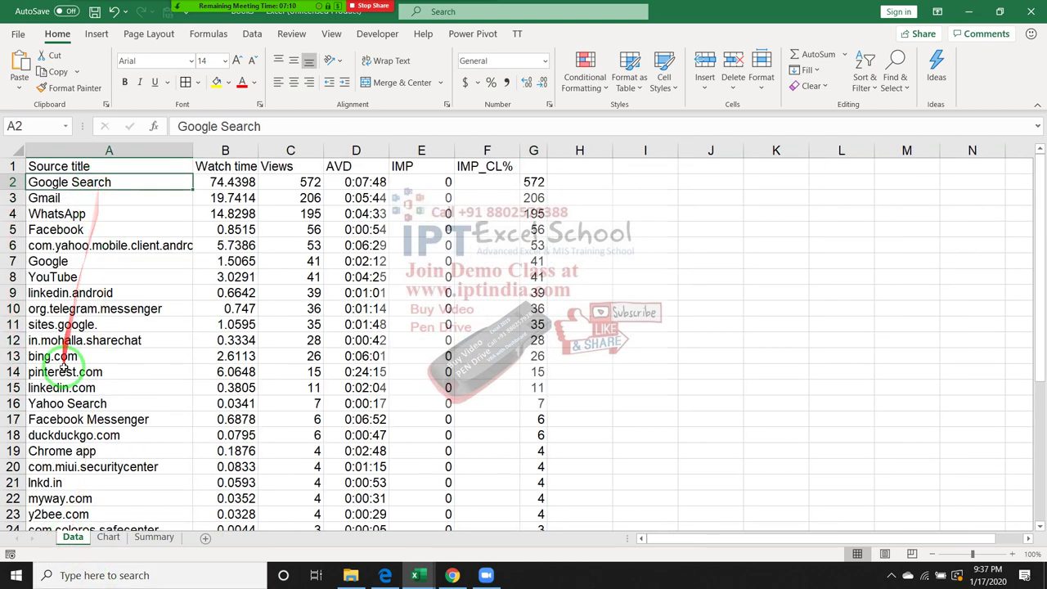
pyautogui.click(144, 540)
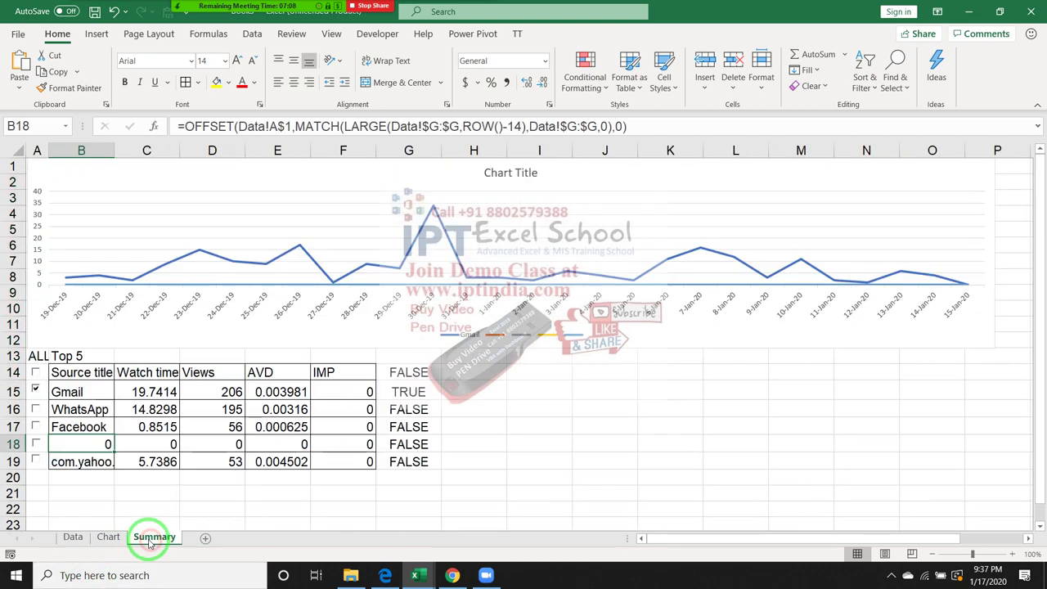
pyautogui.click(88, 392)
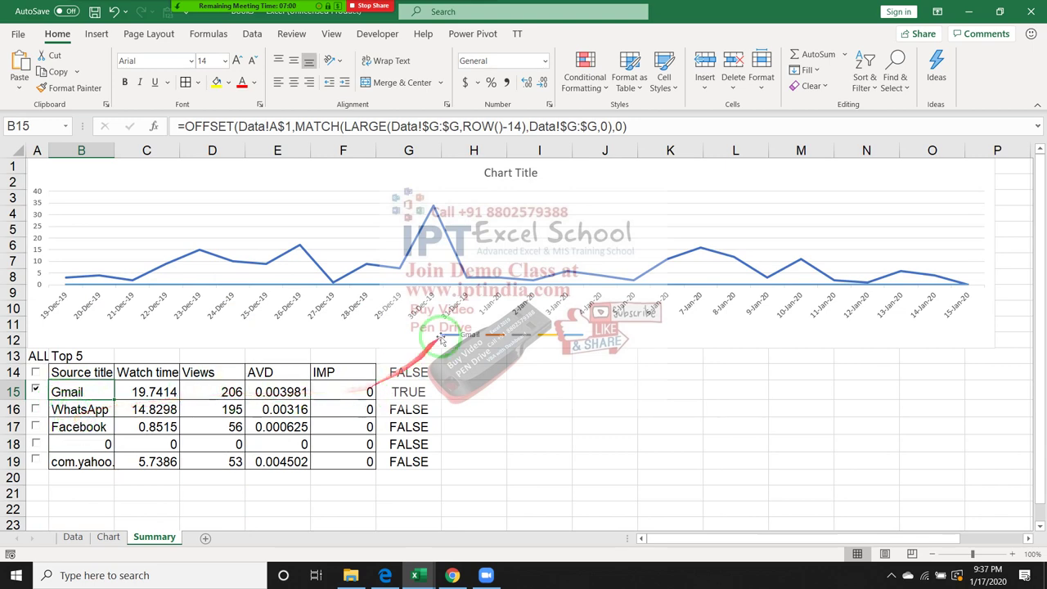
# Step through B15's OFFSET formula with Evaluate Formula until ROW()-14 resolves to 1
pyautogui.click(200, 35)
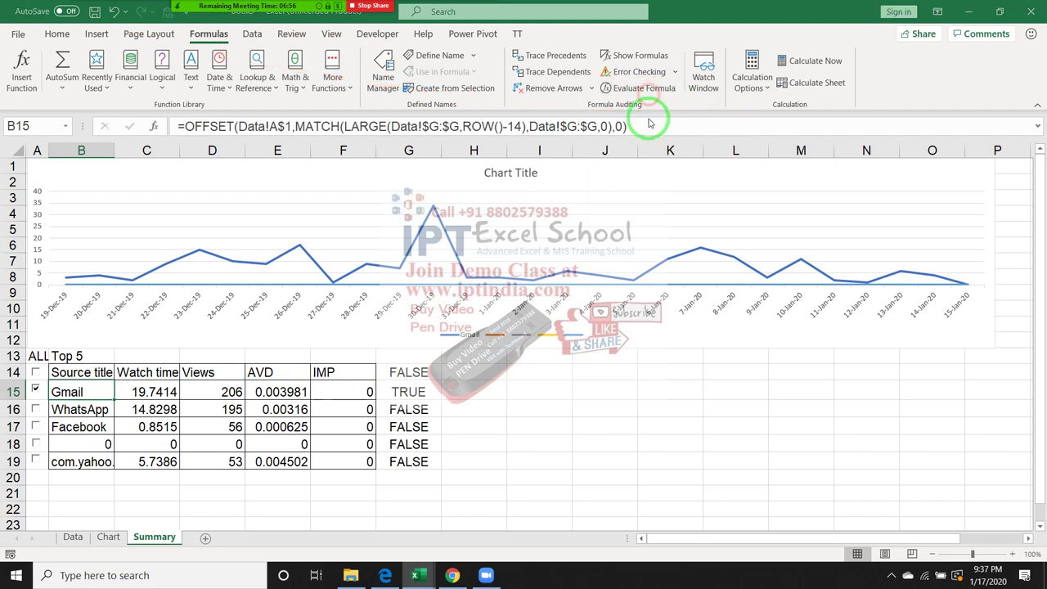
pyautogui.click(645, 88)
pyautogui.click(762, 339)
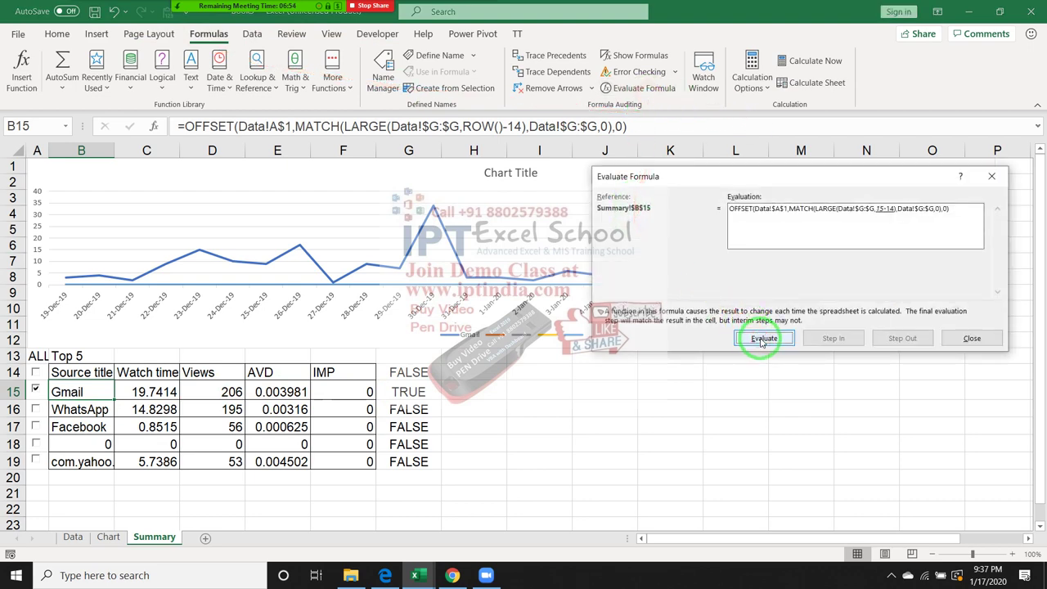
pyautogui.click(762, 340)
pyautogui.press('Escape')
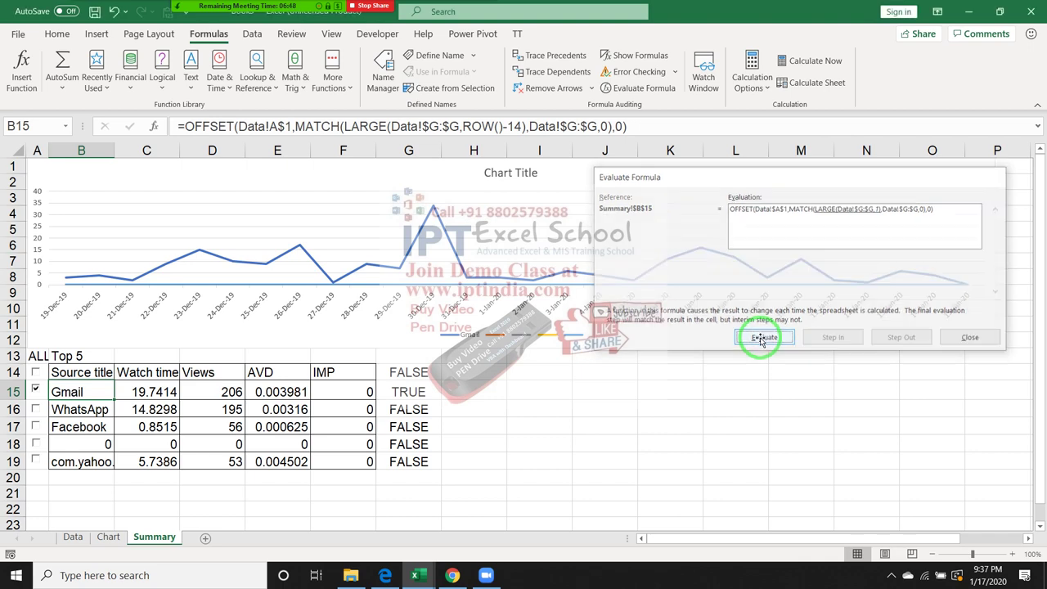
# Correct the row offset in B15's formula and copy it down through B19
pyautogui.click(611, 125)
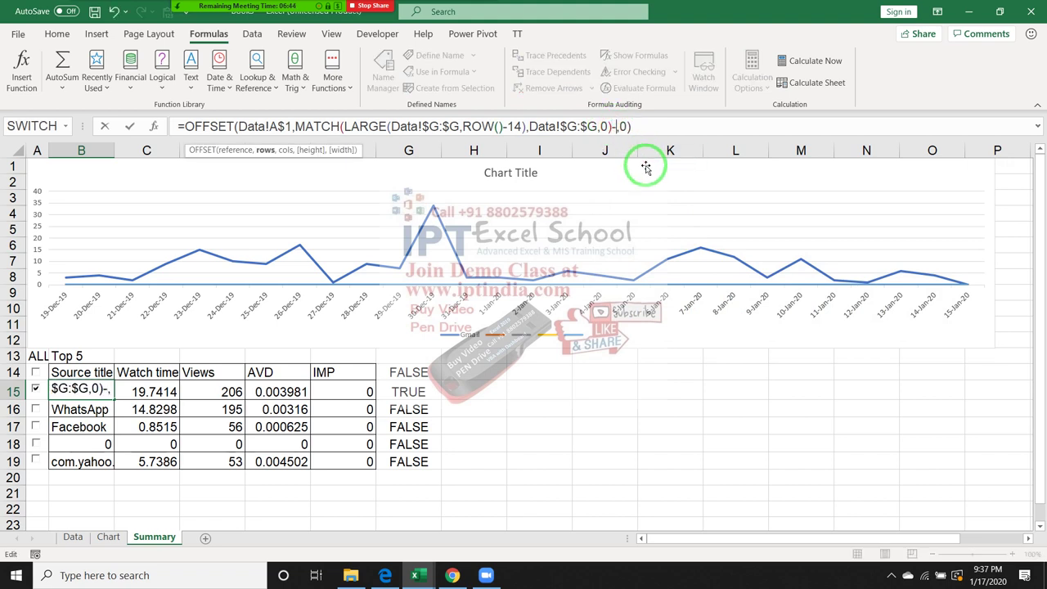
pyautogui.write('-4')
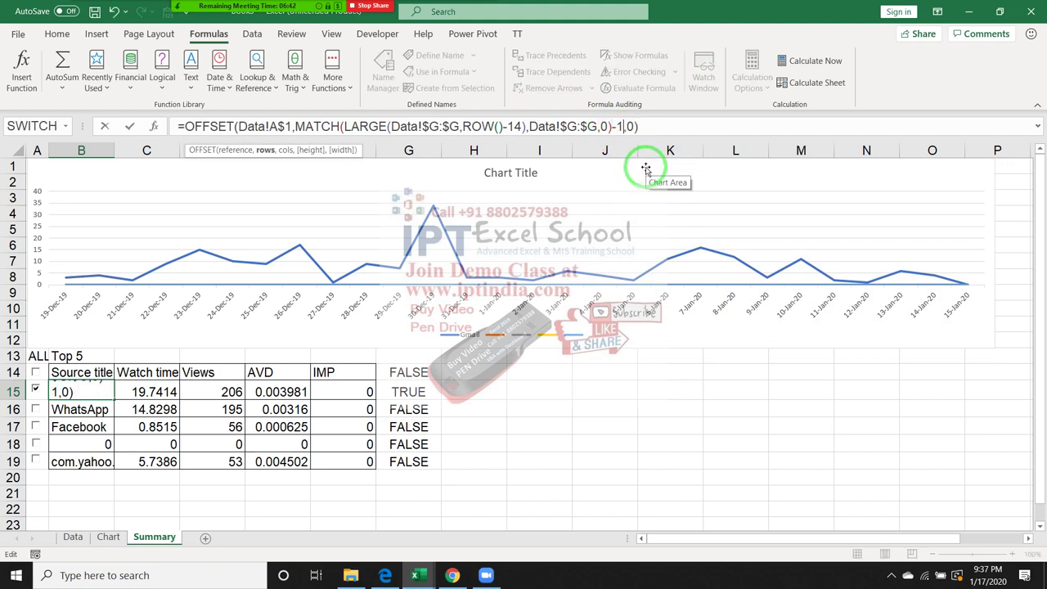
pyautogui.press('Return')
pyautogui.press('Up')
pyautogui.hotkey('shift', 'Down')
pyautogui.hotkey('shift', 'Down')
pyautogui.hotkey('shift', 'Down')
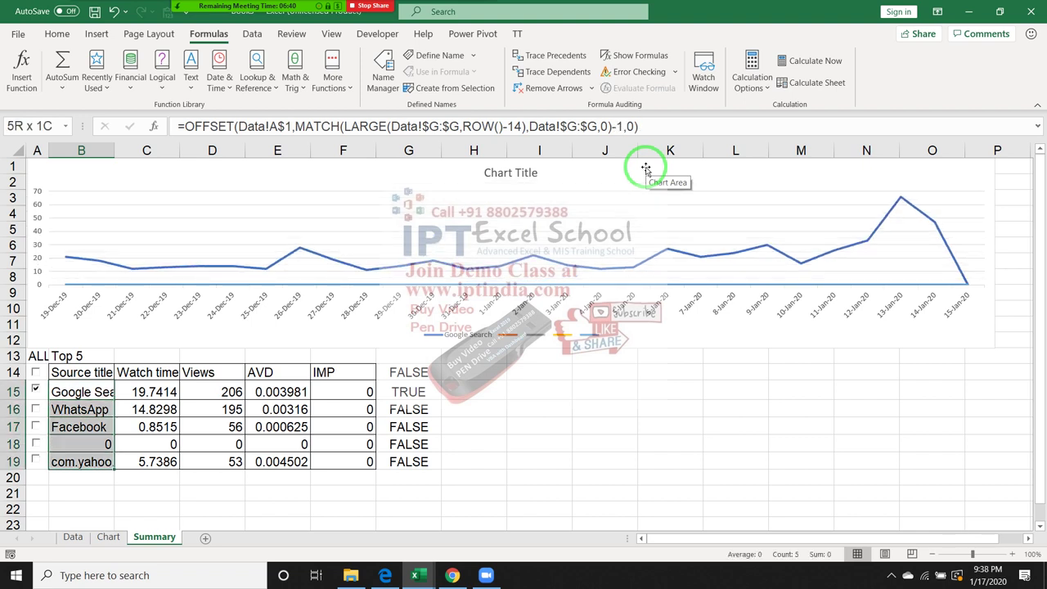
pyautogui.hotkey('ctrl', 'd')
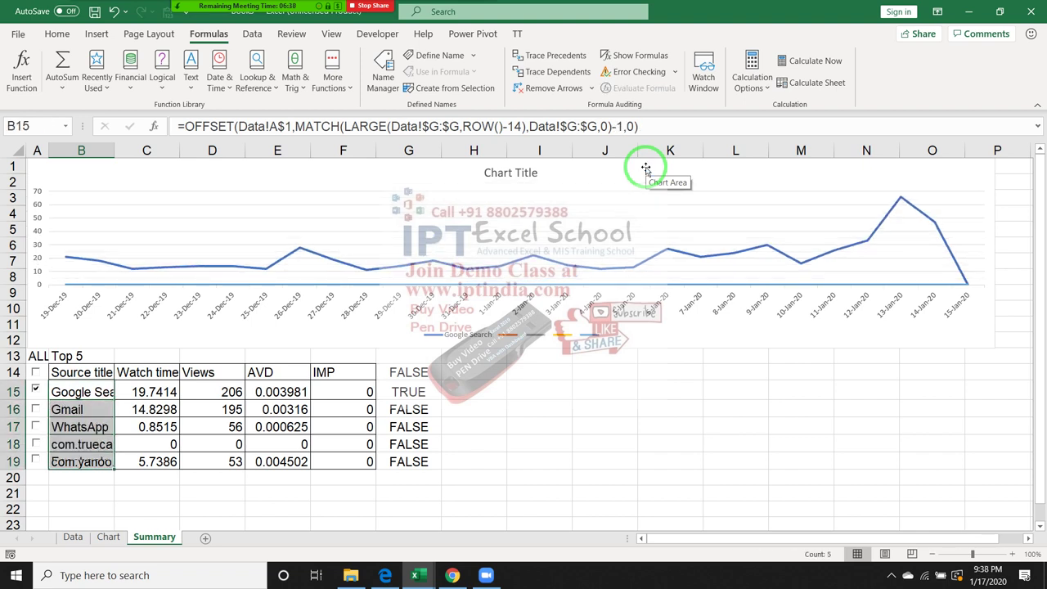
# Fill the corrected formulas across B15:F19 so the Top 5 table recalculates
pyautogui.hotkey('shift', 'Right')
pyautogui.hotkey('shift', 'Up')
pyautogui.hotkey('shift', 'Up')
pyautogui.hotkey('shift', 'Up')
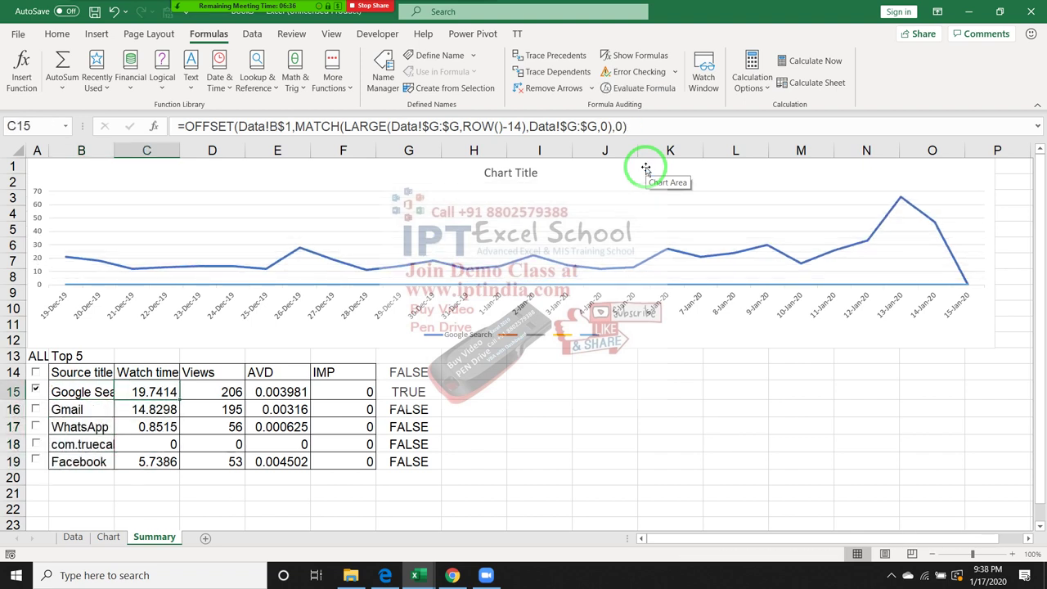
pyautogui.hotkey('shift', 'Left')
pyautogui.hotkey('shift', 'Right')
pyautogui.hotkey('shift', 'Right')
pyautogui.hotkey('shift', 'Right')
pyautogui.hotkey('shift', 'Right')
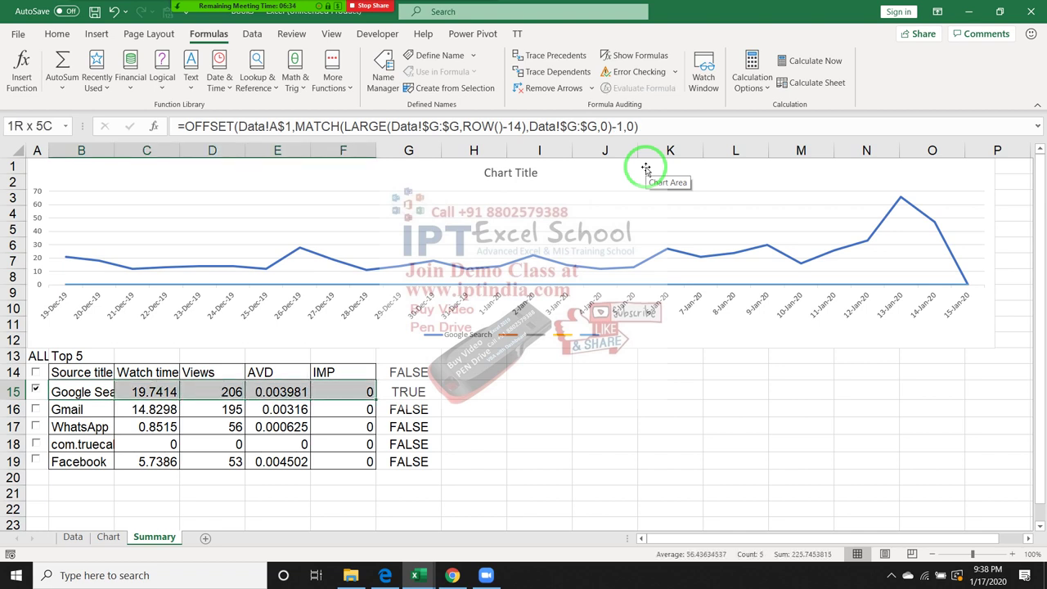
pyautogui.hotkey('shift', 'Down')
pyautogui.hotkey('shift', 'Down')
pyautogui.hotkey('shift', 'Down')
pyautogui.hotkey('shift', 'Down')
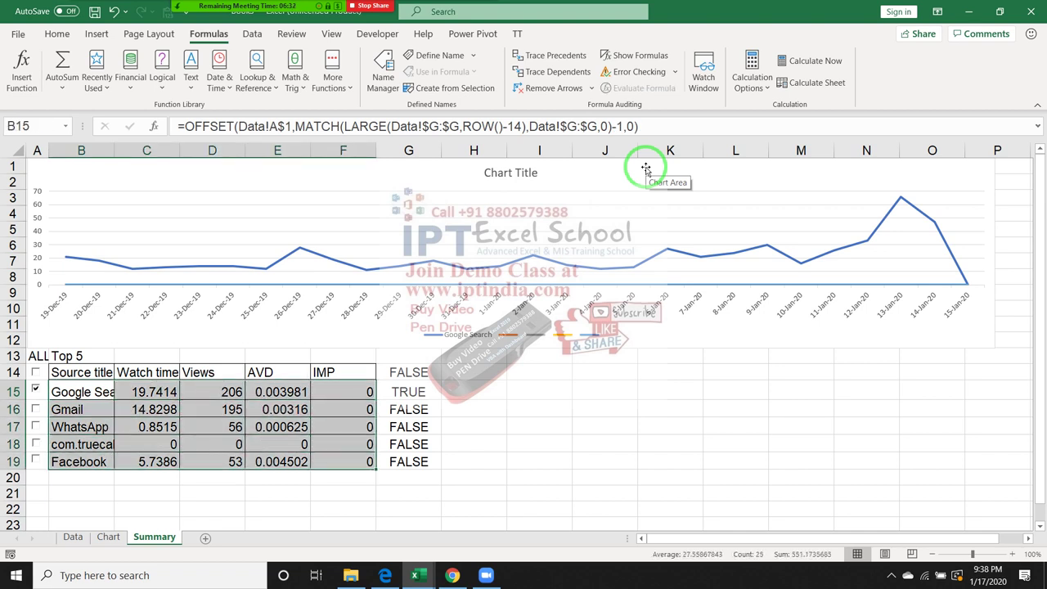
pyautogui.hotkey('shift', 'Left')
pyautogui.hotkey('shift', 'Right')
pyautogui.press('F9')
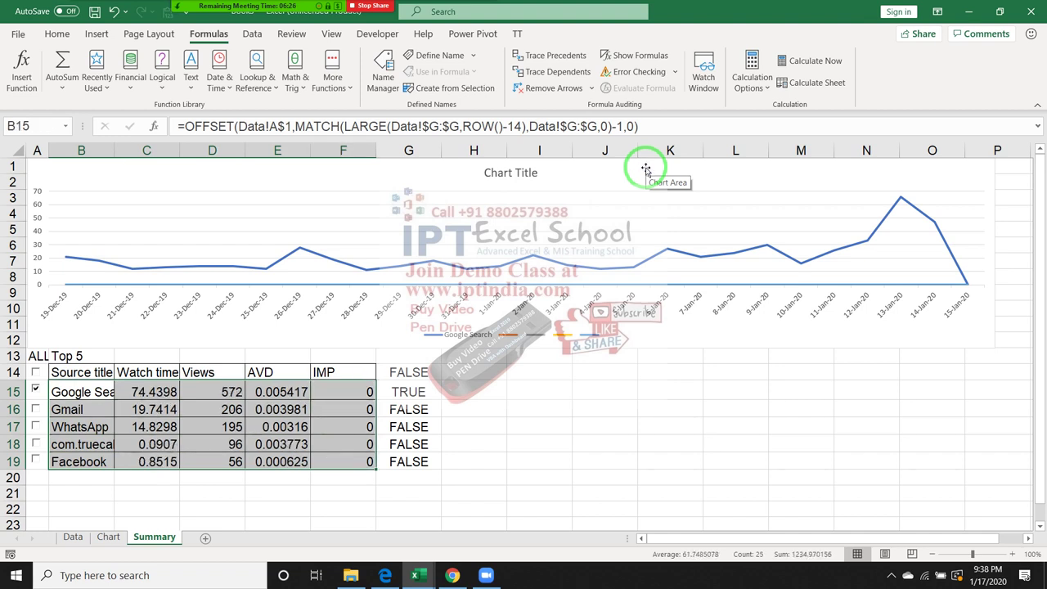
# Tick the row 18 checkbox in the Top 5 table to show its series
pyautogui.click(104, 441)
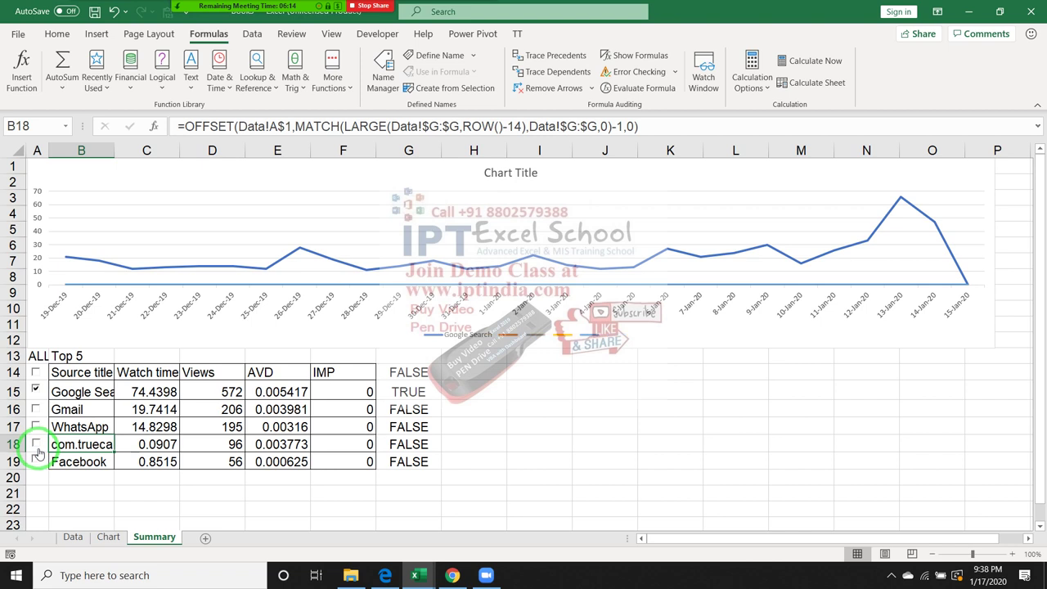
pyautogui.moveTo(39, 453); pyautogui.dragTo(899, 211)
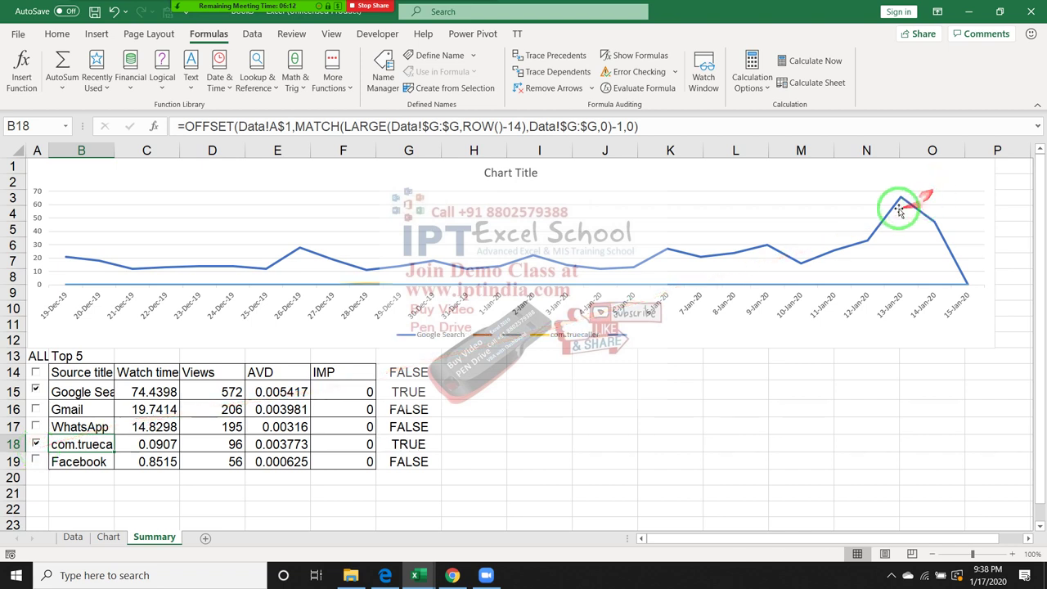
pyautogui.click(36, 446)
# Check the Data sheet values in G4:H12 and the Chart sheet, then return to Summary
pyautogui.click(73, 538)
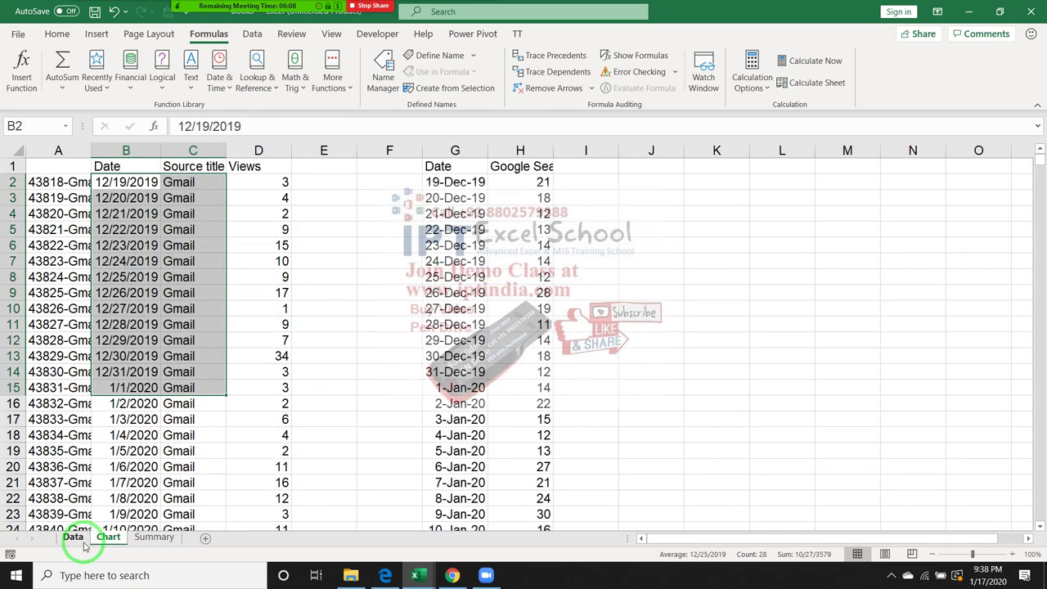
pyautogui.moveTo(536, 213); pyautogui.dragTo(555, 333)
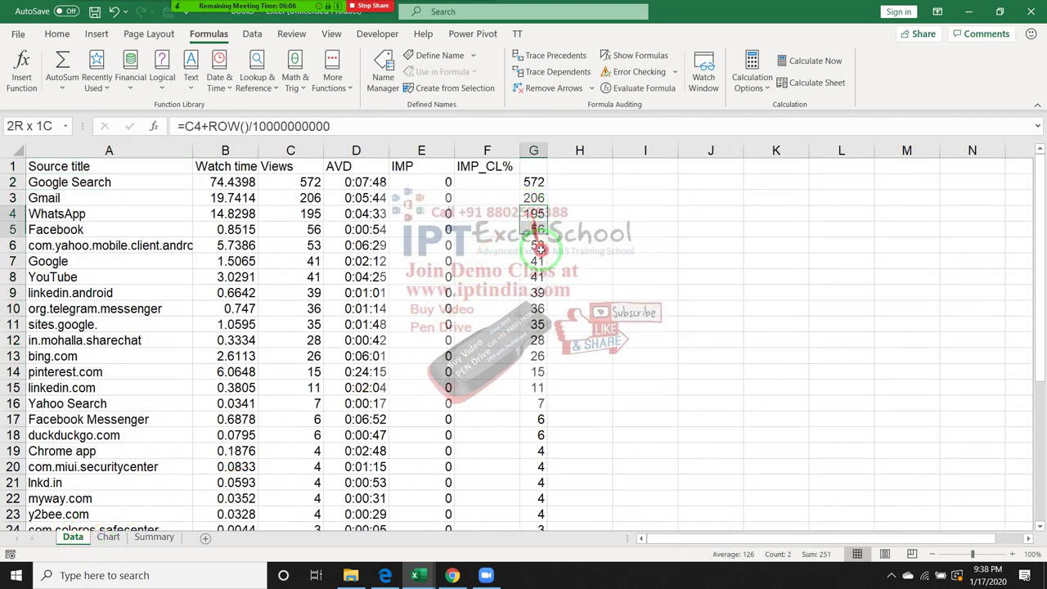
pyautogui.click(107, 537)
pyautogui.click(345, 323)
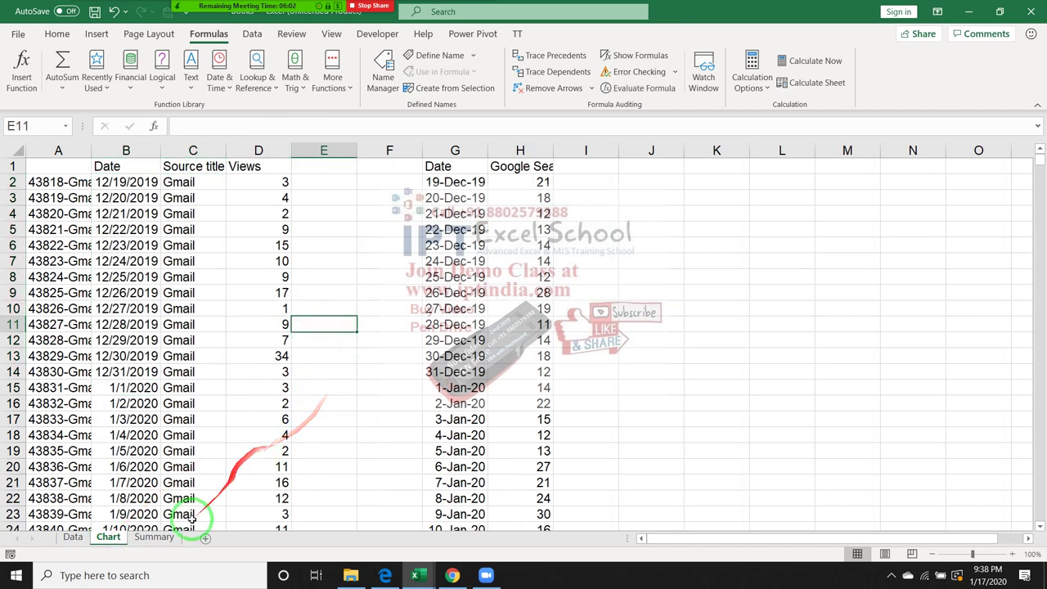
pyautogui.click(154, 536)
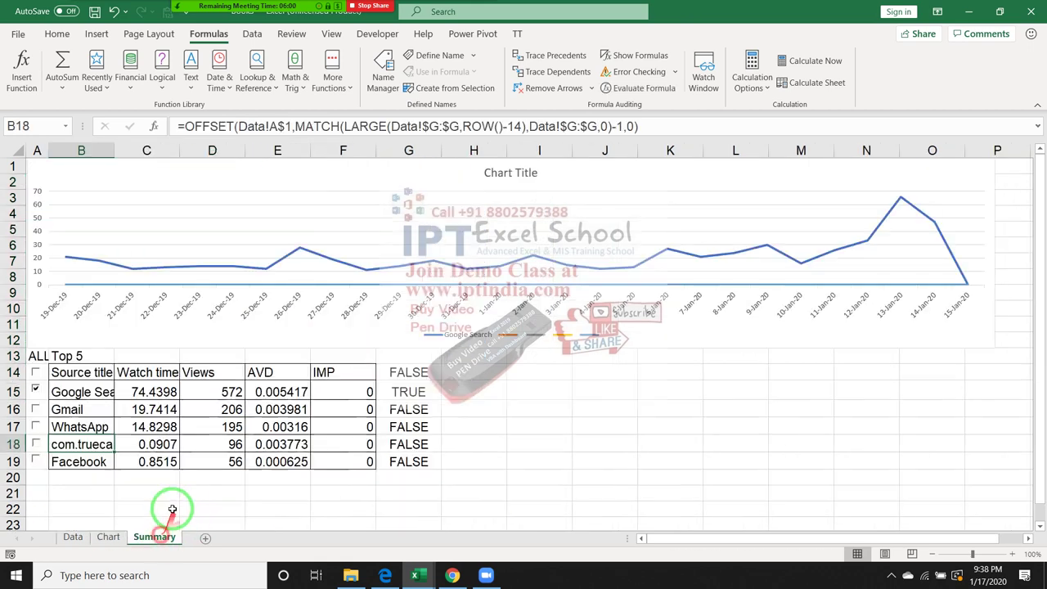
# Tick the Gmail, WhatsApp, com.truecaller and Facebook checkboxes so their lines appear
pyautogui.click(35, 409)
pyautogui.click(36, 426)
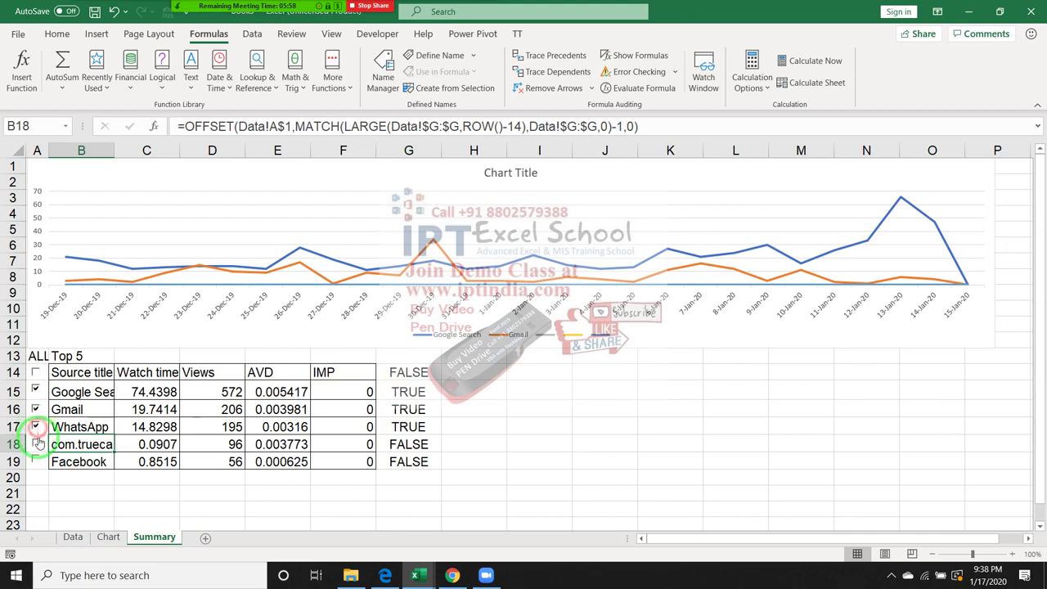
pyautogui.click(36, 444)
pyautogui.click(35, 461)
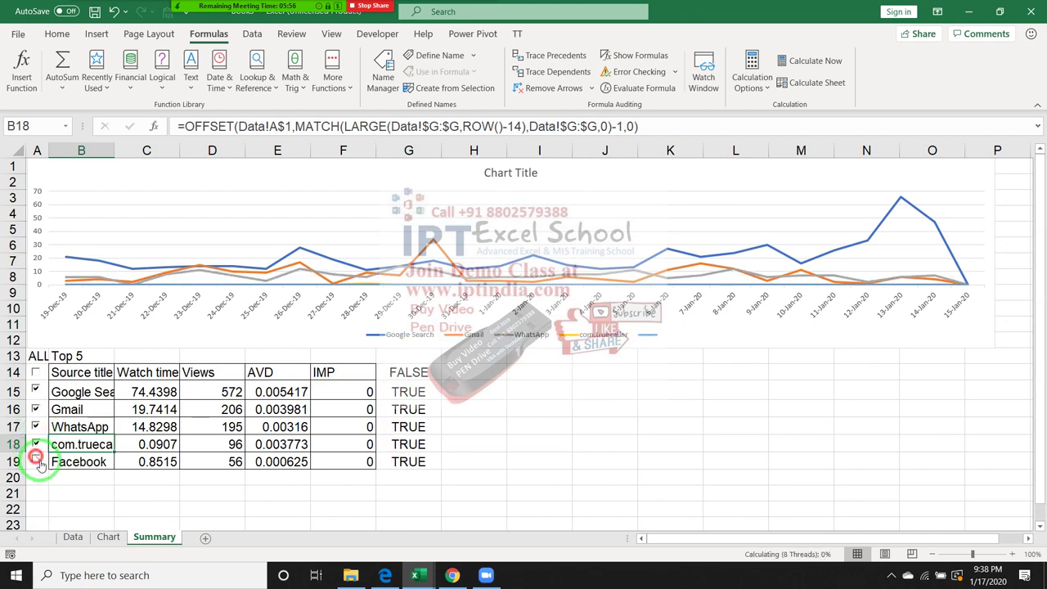
# Inspect the Chart sheet's H1:L12 series data, noting column H is blank for Google Search
pyautogui.click(104, 537)
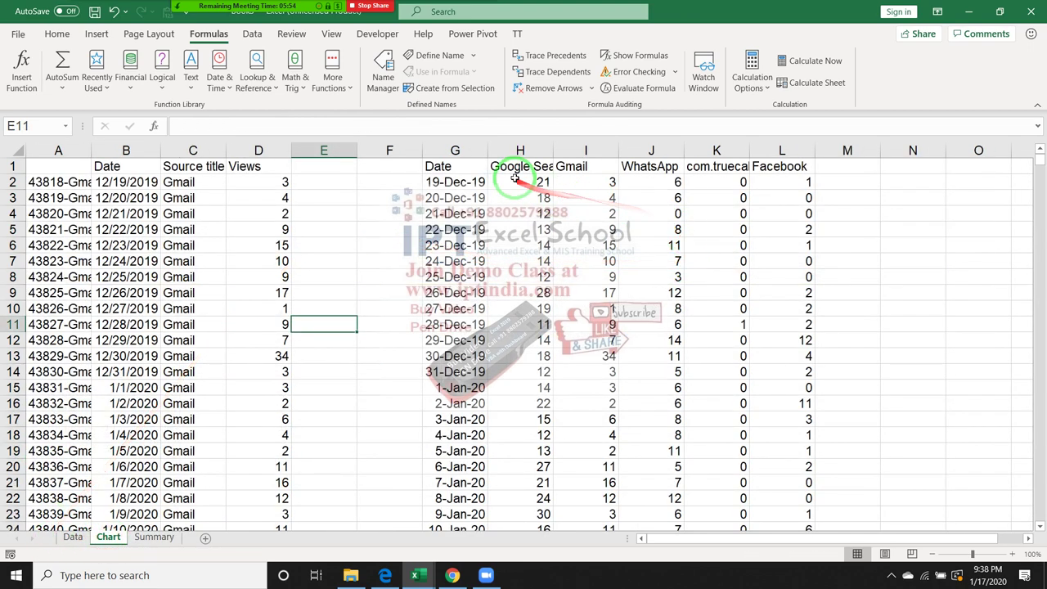
pyautogui.moveTo(516, 170); pyautogui.dragTo(768, 171)
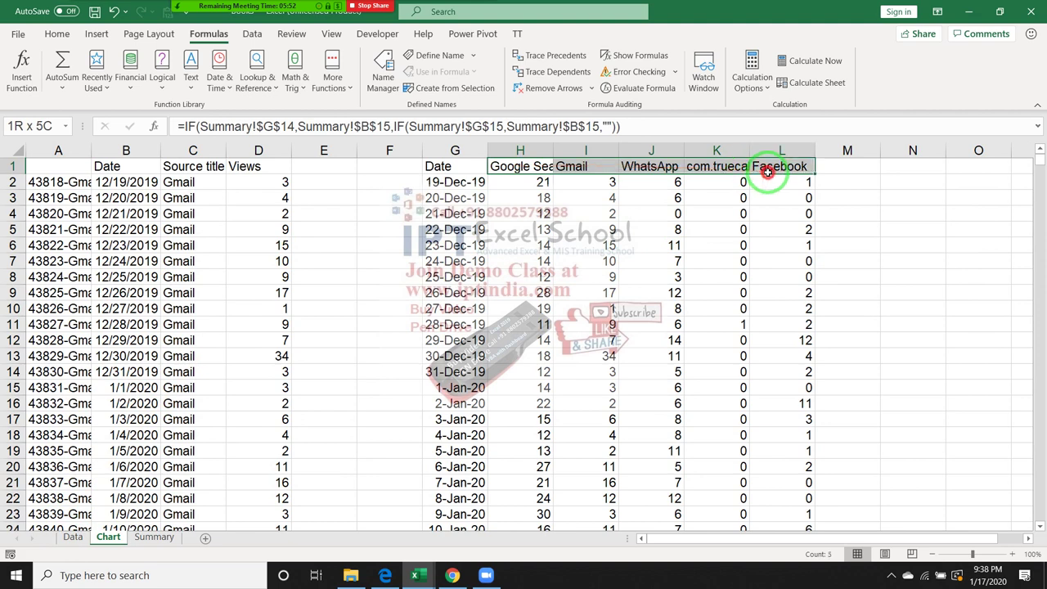
pyautogui.moveTo(524, 182); pyautogui.dragTo(790, 345)
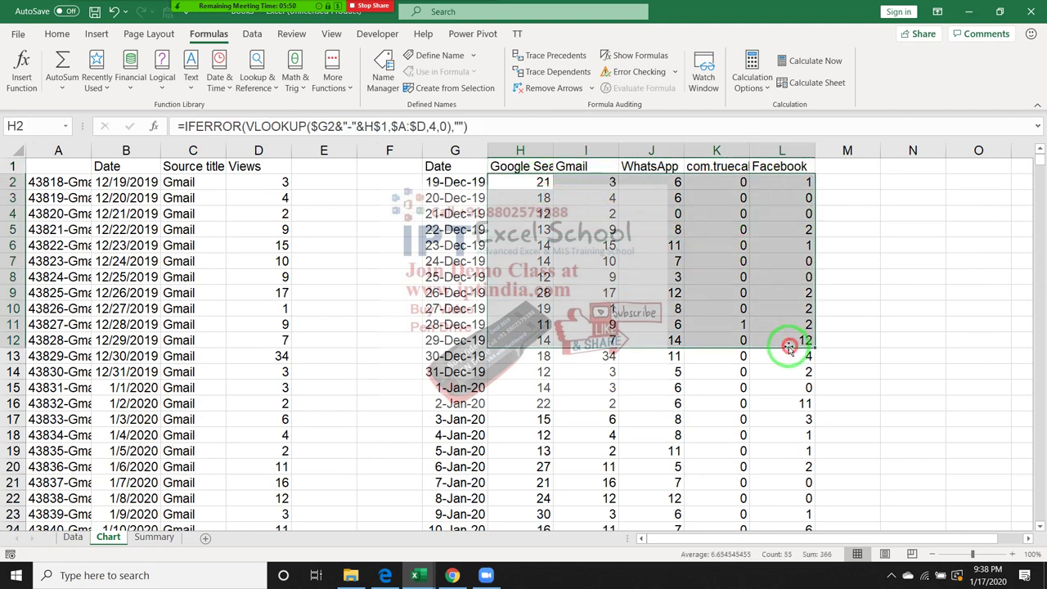
pyautogui.click(155, 538)
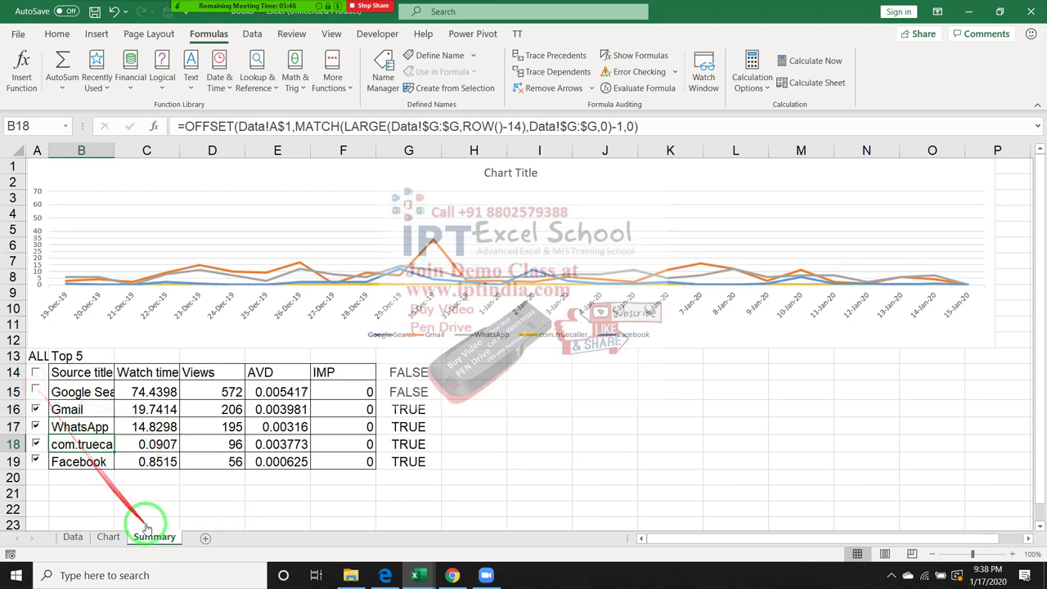
pyautogui.click(108, 538)
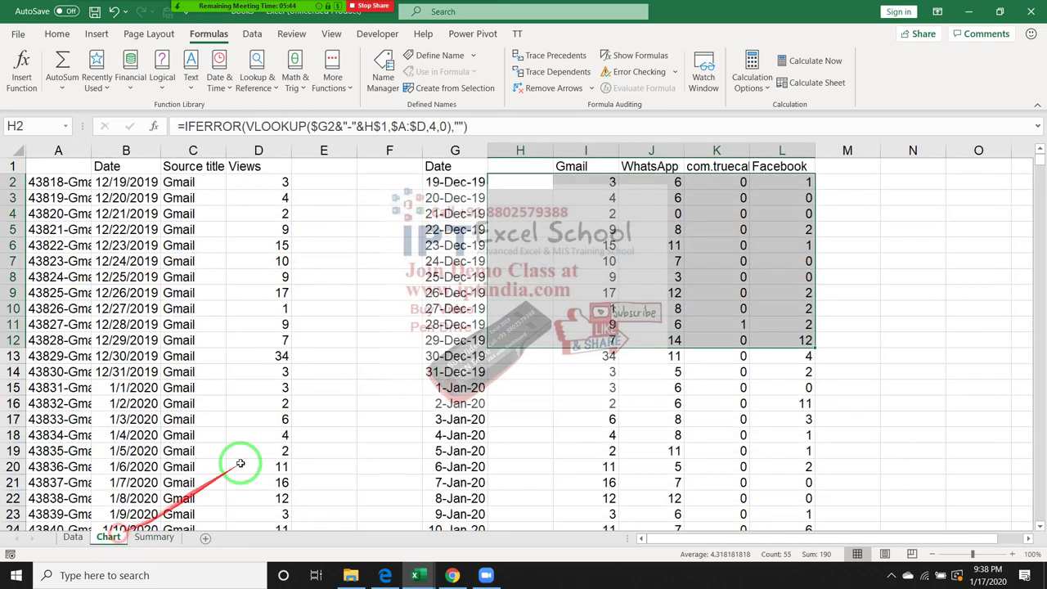
pyautogui.click(520, 151)
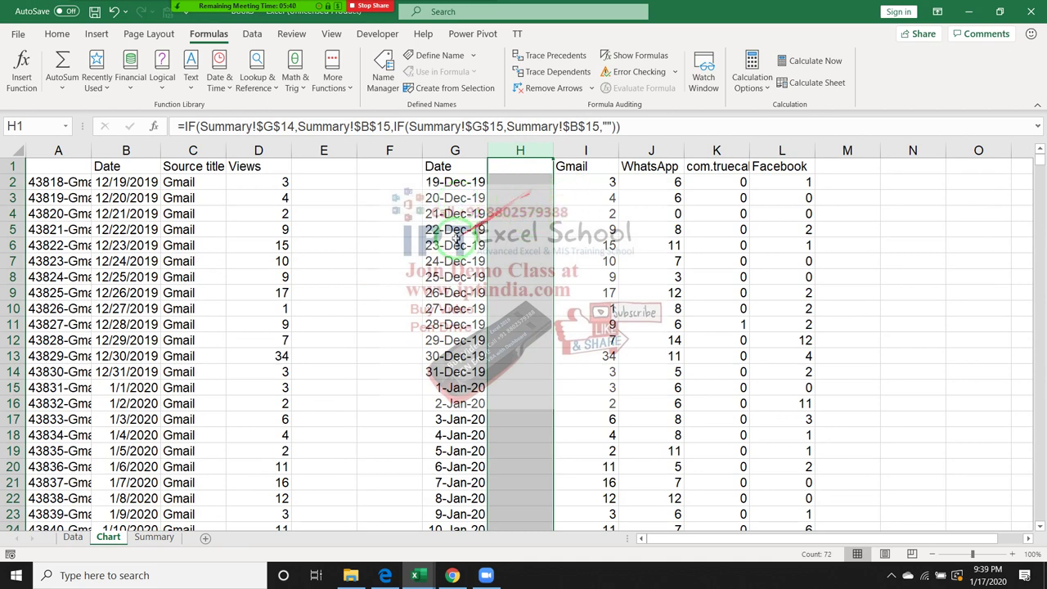
# Untick the remaining checked boxes on the Summary sheet to hide their lines
pyautogui.click(156, 537)
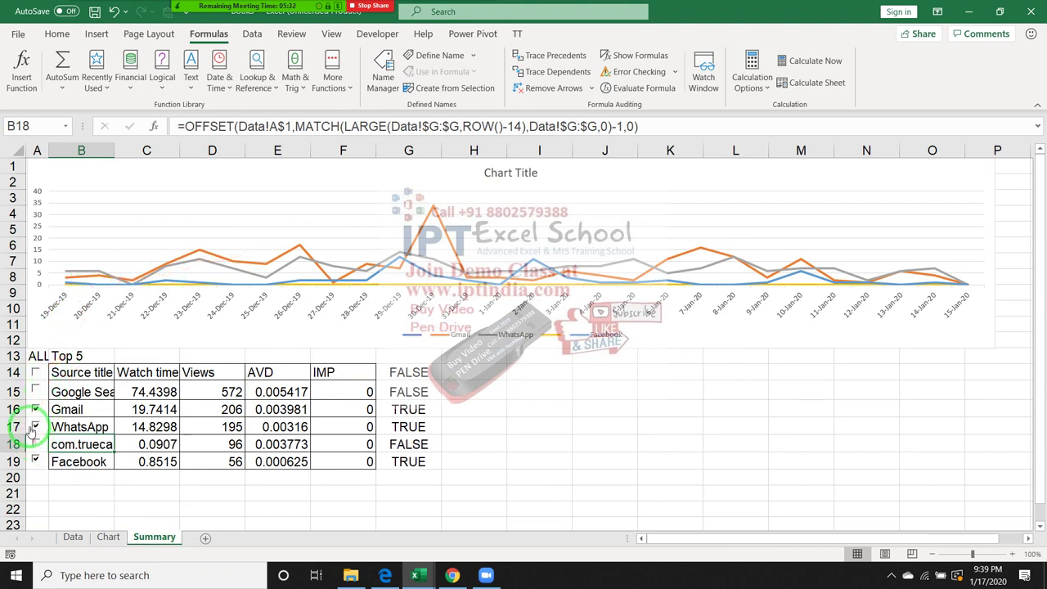
pyautogui.click(36, 460)
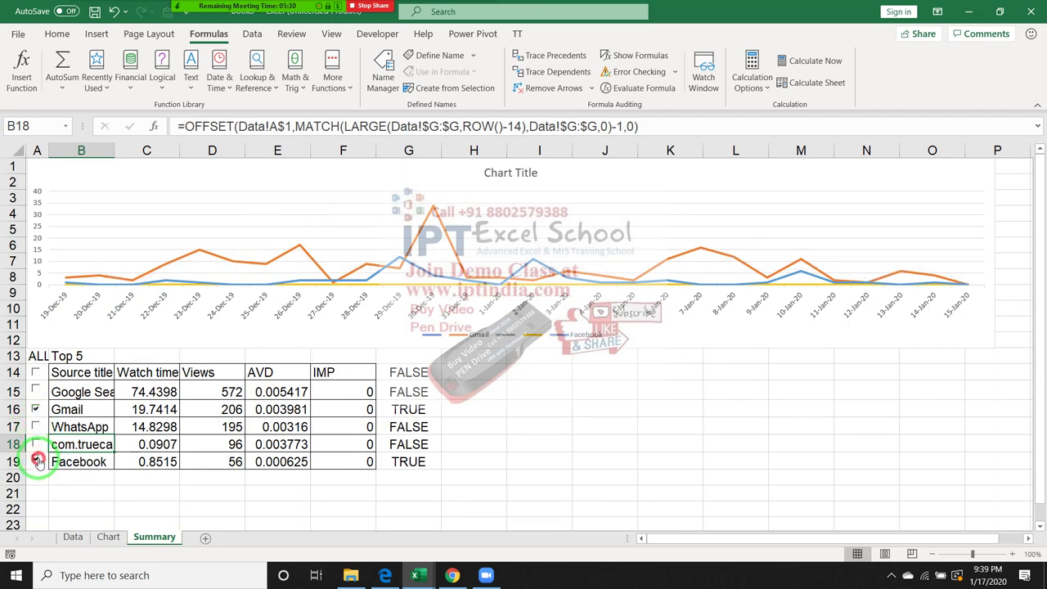
pyautogui.click(35, 409)
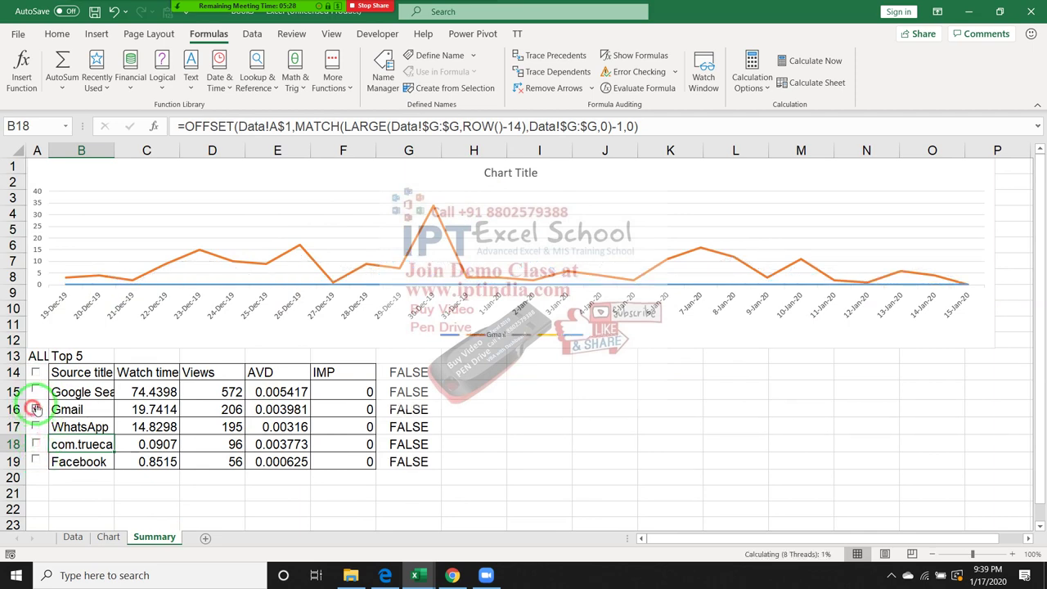
# Start Save As and look through the recent 3.Dashboard and SAmple File folders
pyautogui.click(95, 11)
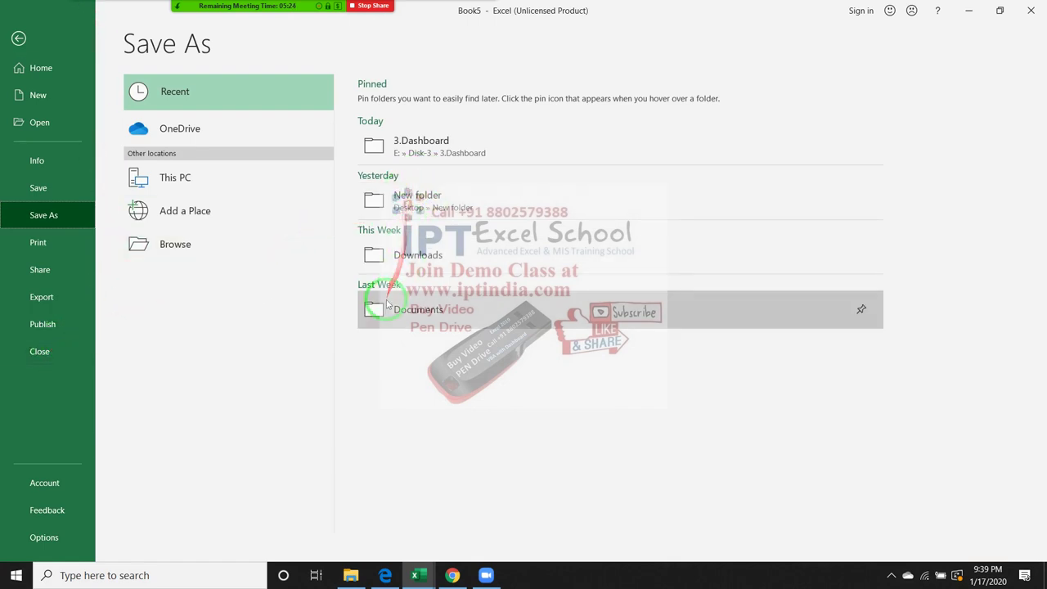
pyautogui.click(411, 164)
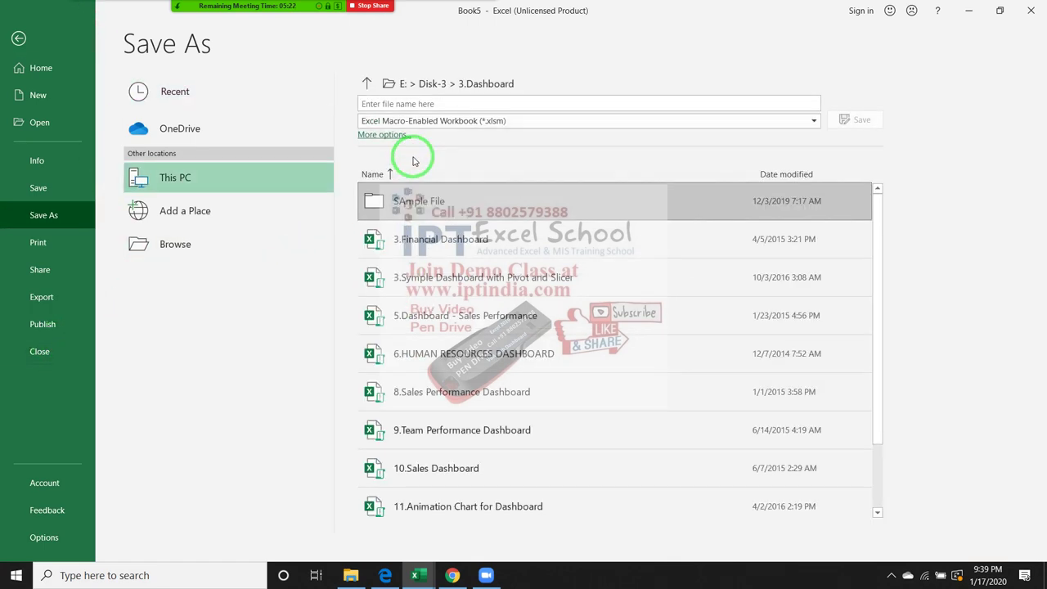
pyautogui.moveTo(286, 212); pyautogui.dragTo(399, 260)
pyautogui.moveTo(245, 292); pyautogui.dragTo(400, 224)
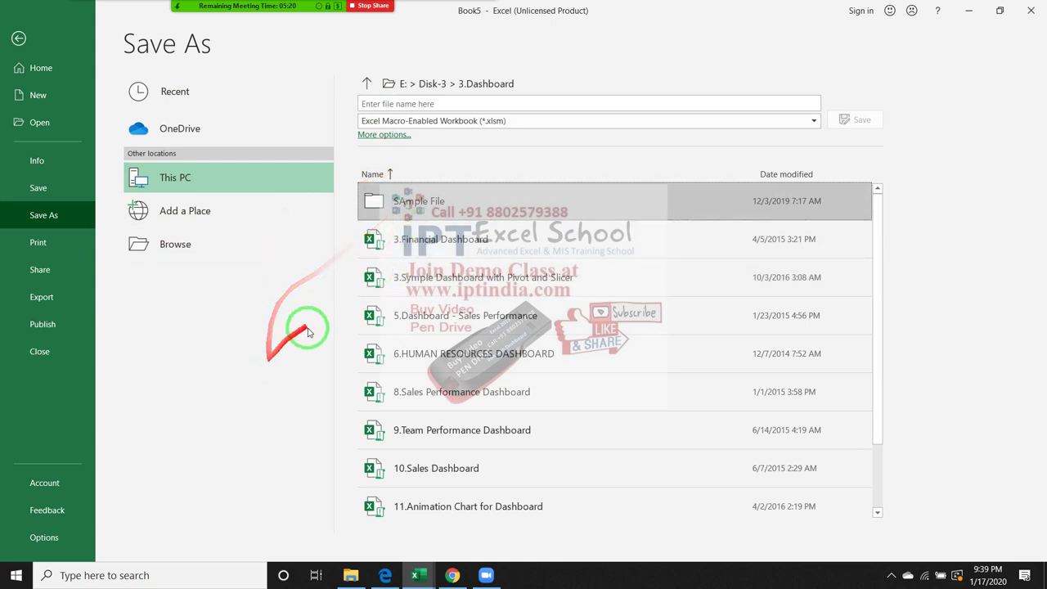
pyautogui.click(403, 214)
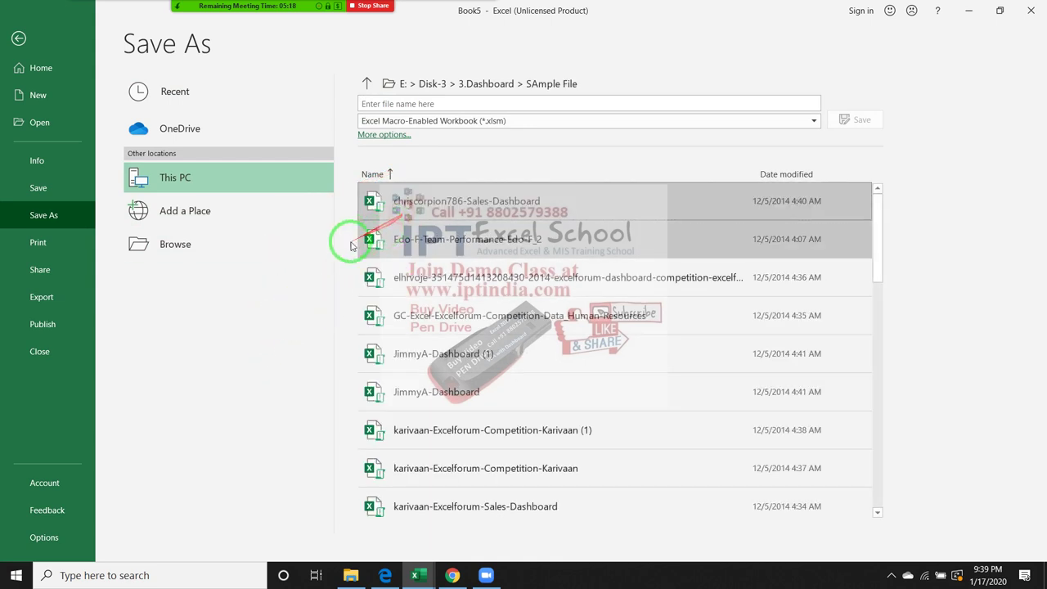
# Browse to the save location E: > Disk-3 > Excel2016-2019 > Excel > 9.Dashboard
pyautogui.click(151, 247)
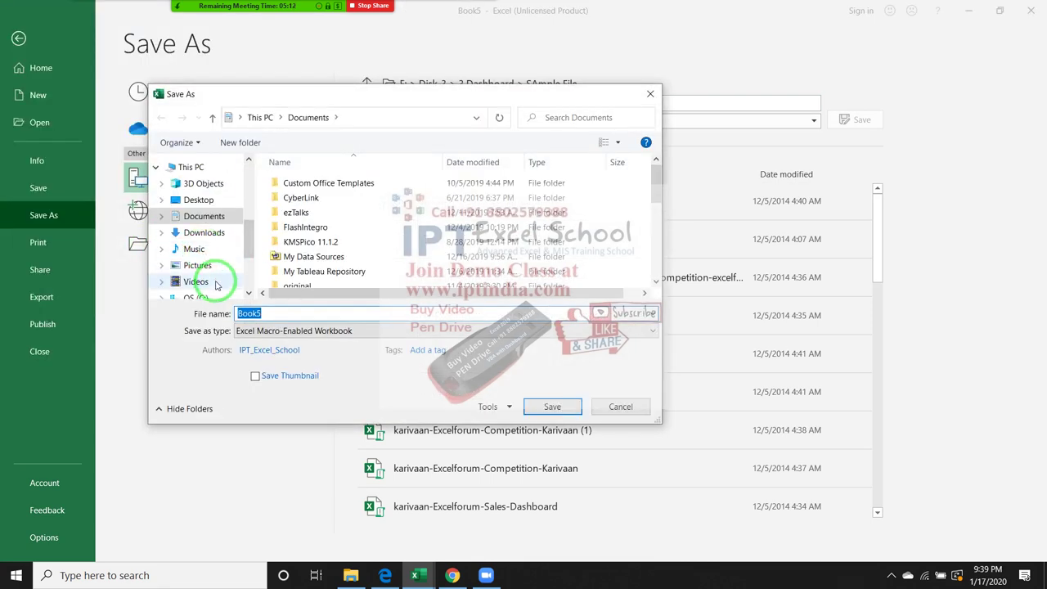
pyautogui.click(208, 290)
pyautogui.scroll(-2, 219, 291)
pyautogui.click(212, 293)
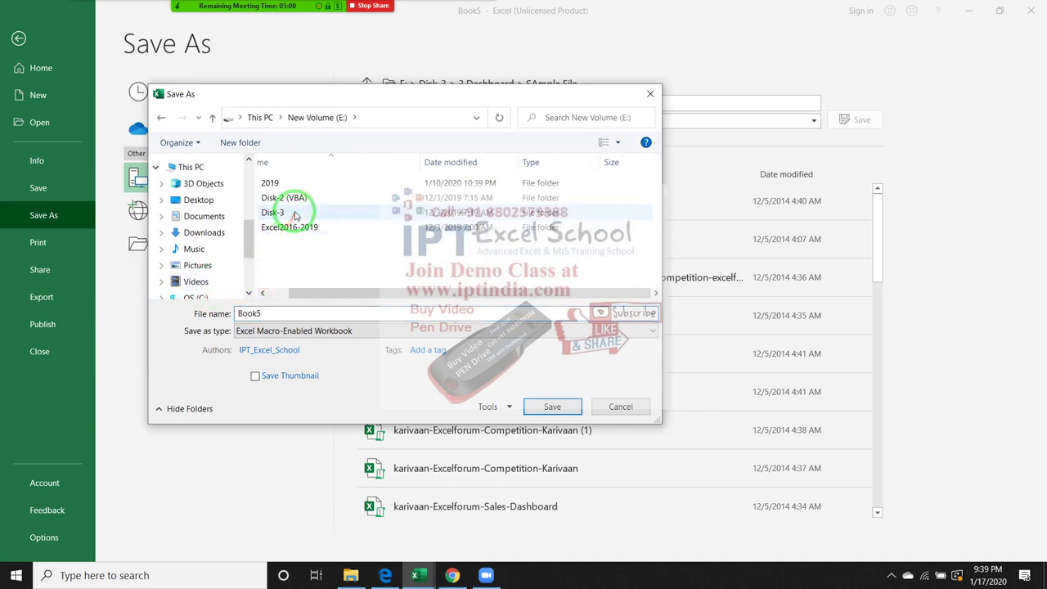
pyautogui.click(291, 215)
pyautogui.moveTo(368, 288); pyautogui.dragTo(304, 235)
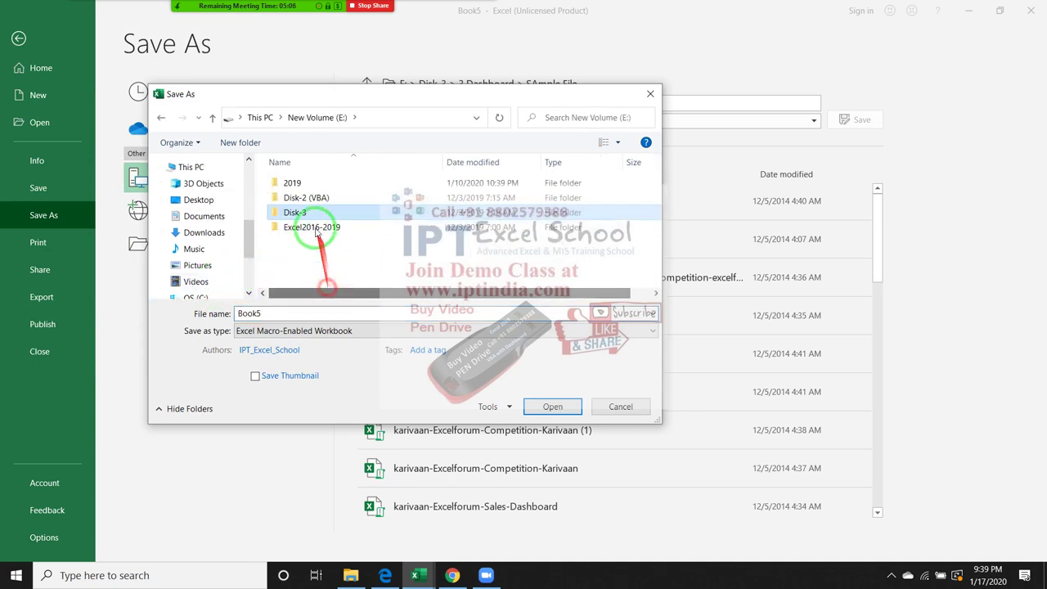
pyautogui.doubleClick(305, 235)
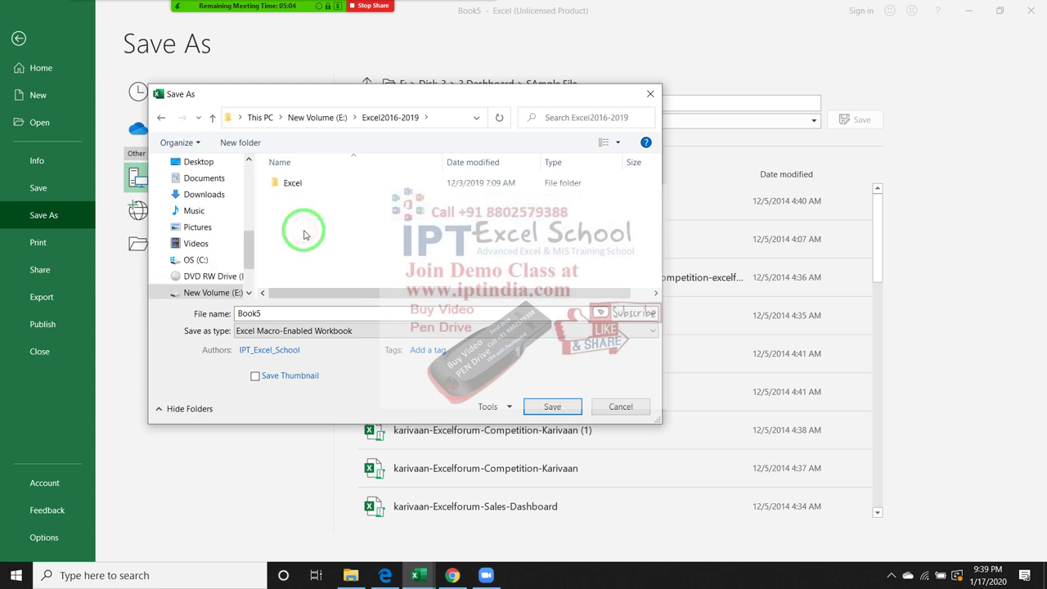
pyautogui.doubleClick(292, 186)
pyautogui.scroll(-2, 304, 245)
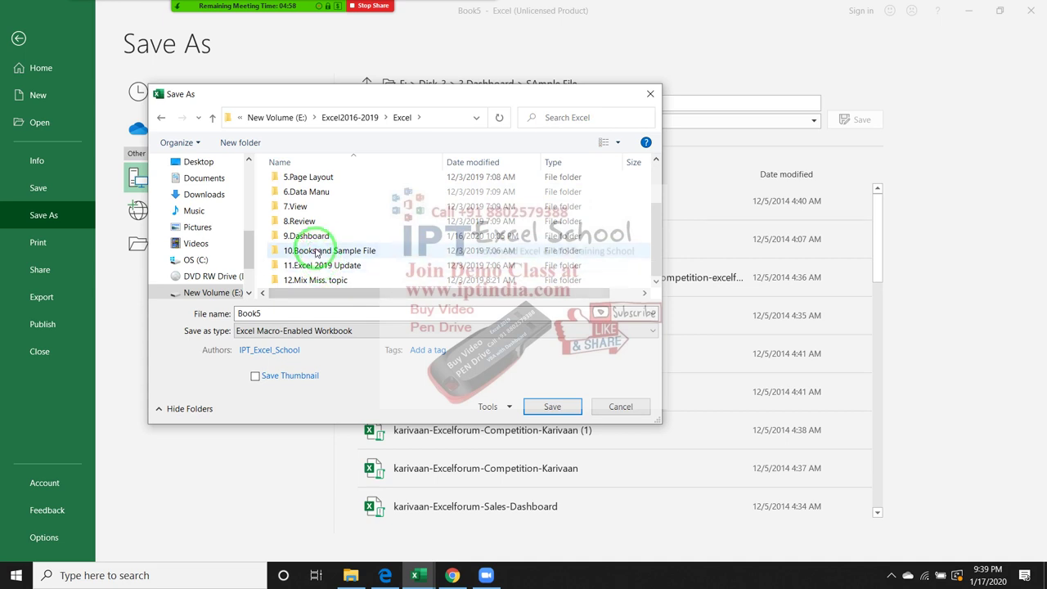
pyautogui.click(314, 239)
pyautogui.doubleClick(314, 239)
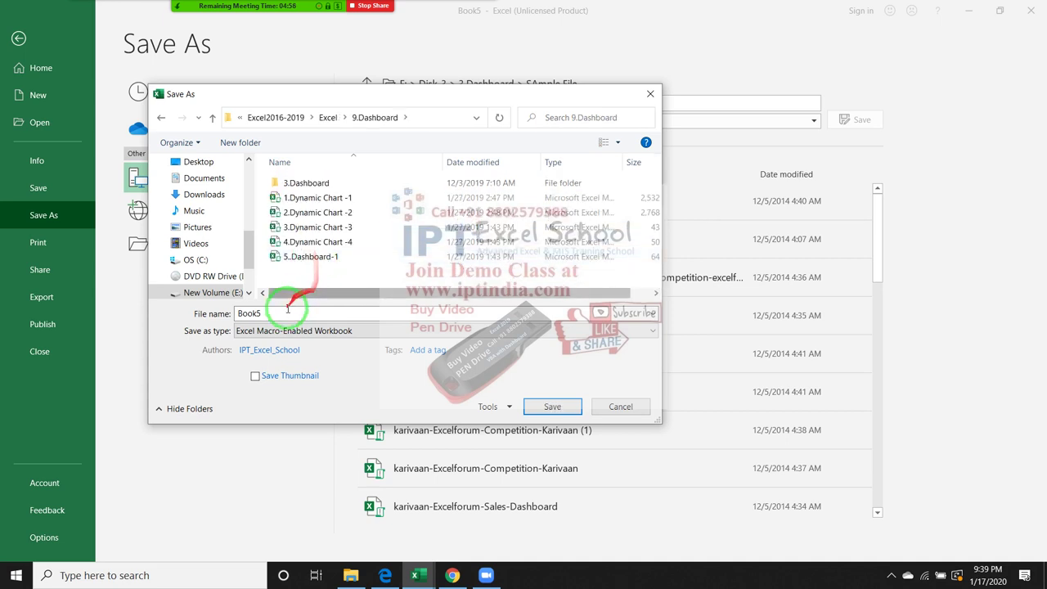
# Save as macro-enabled workbook '6.Dahsboard Example' and close it
pyautogui.moveTo(278, 313); pyautogui.dragTo(227, 315)
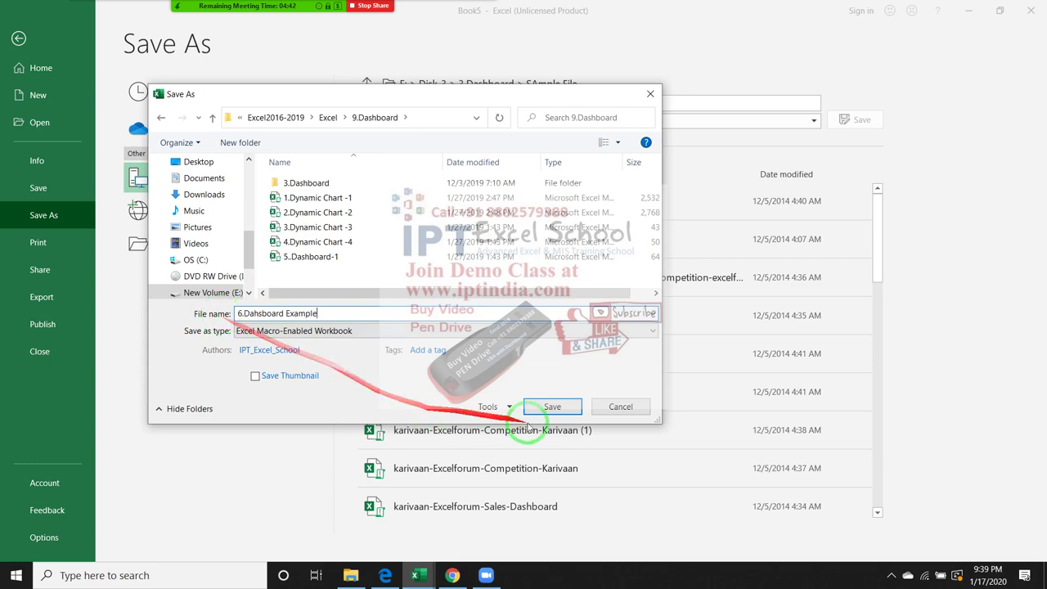
pyautogui.click(543, 414)
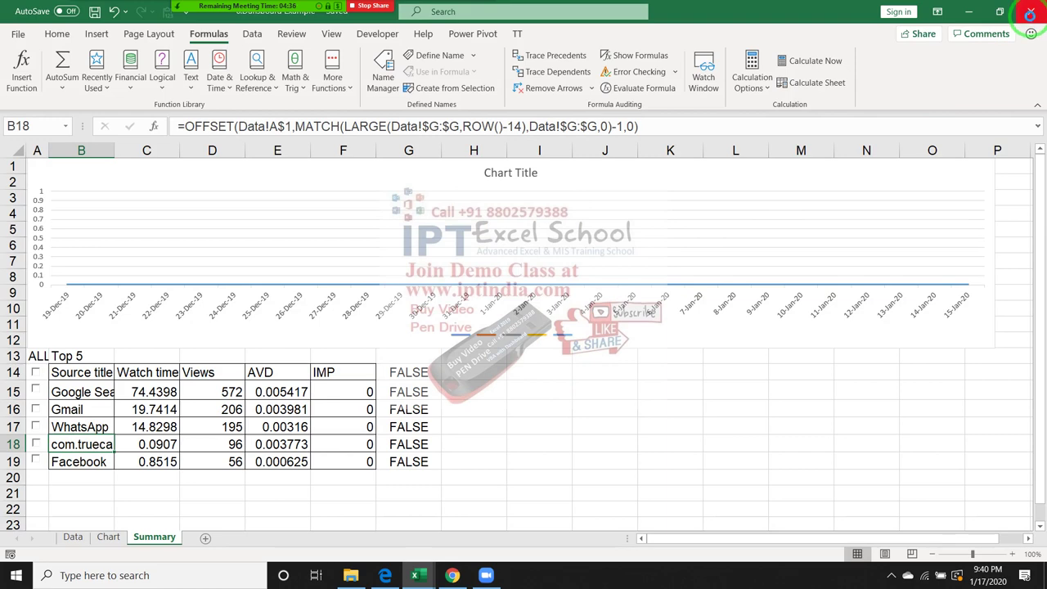
pyautogui.click(1029, 13)
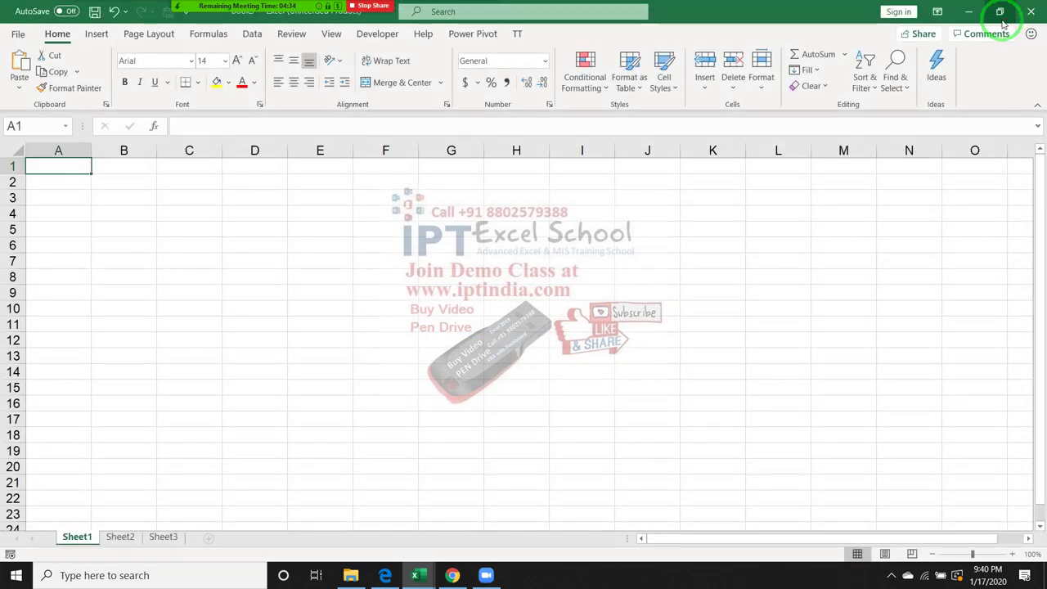